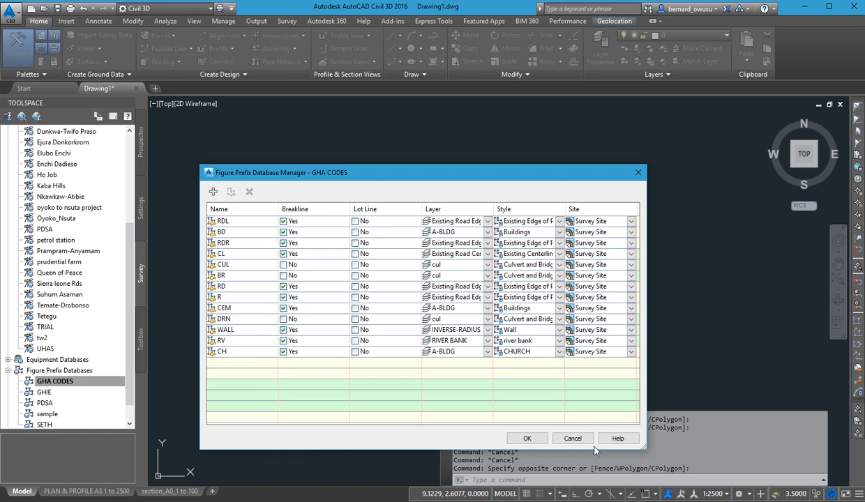
Close the GHA CODES prefix manager without saving and try to create a new figure prefix database named ghie.
left_click(572, 438)
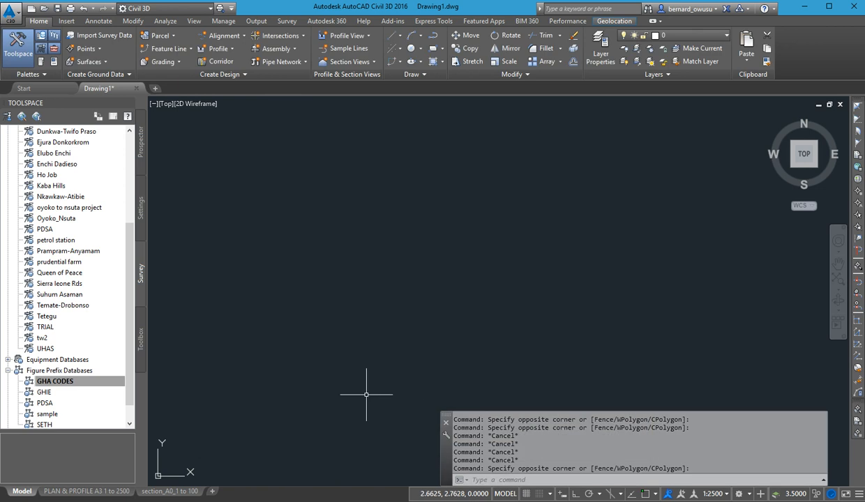
right_click(87, 373)
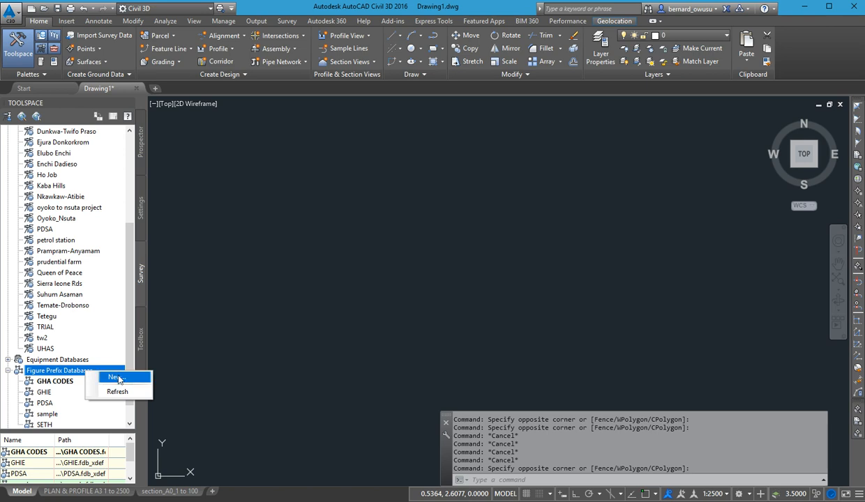
left_click(115, 377)
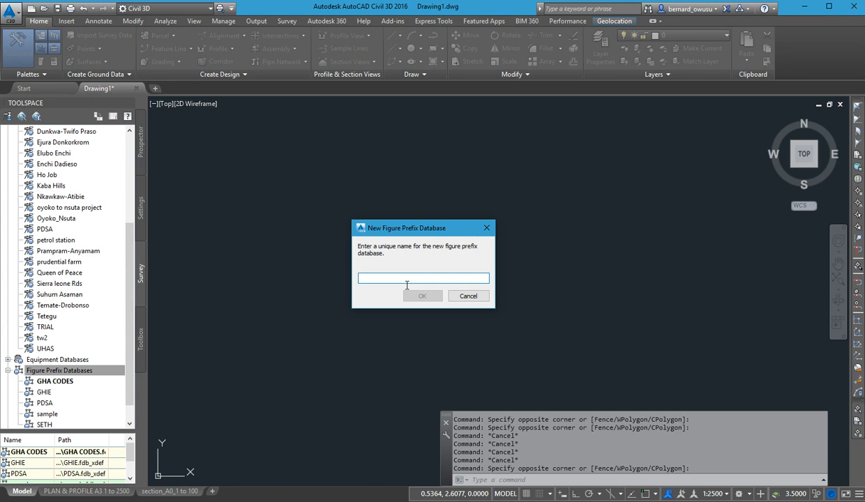
type("ghie")
left_click(421, 295)
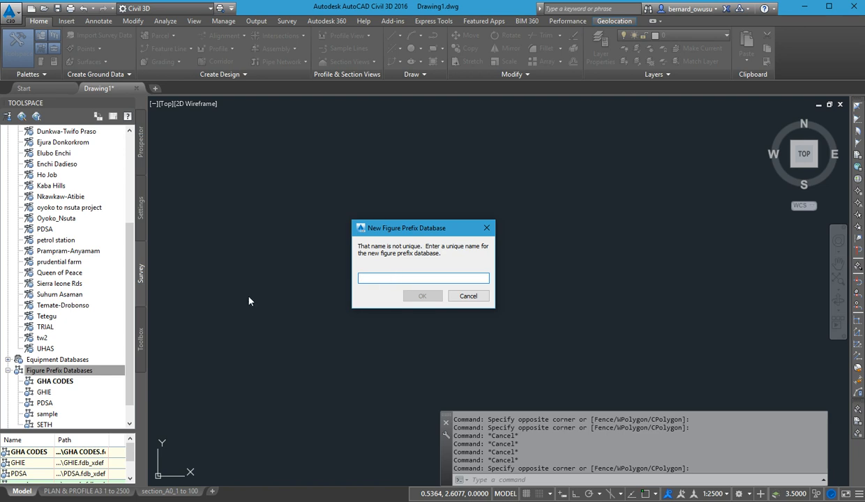
left_click(471, 298)
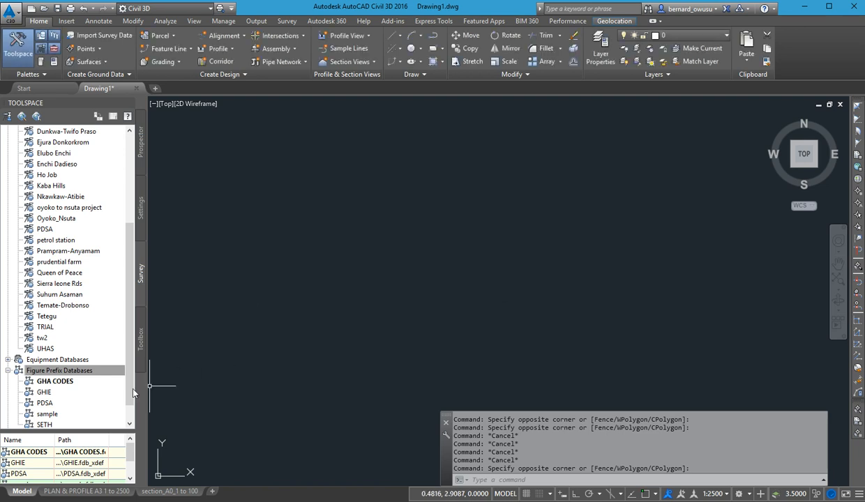
Open the existing GHIE figure prefix database for editing and add a figure prefix named BD.
double_click(43, 392)
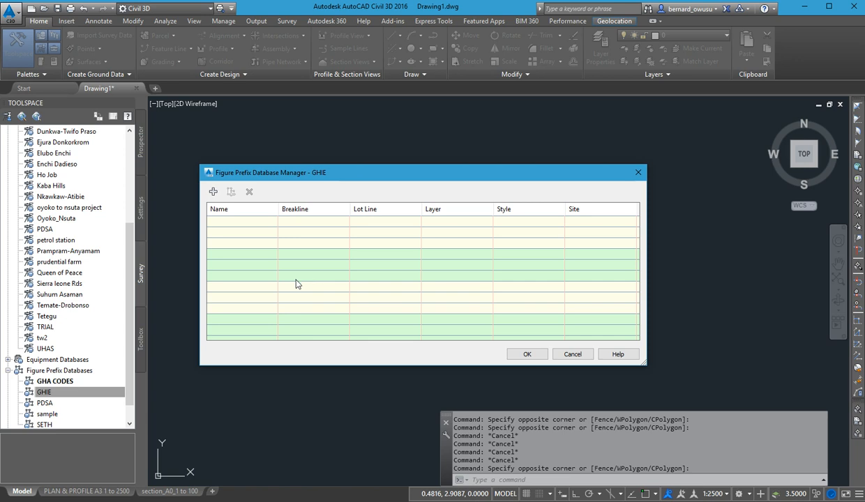
left_click(213, 191)
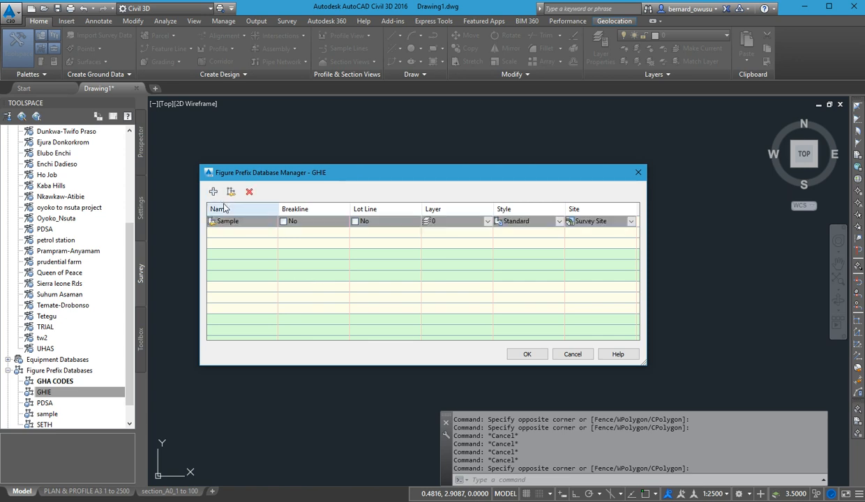
left_click(258, 225)
left_click(258, 225)
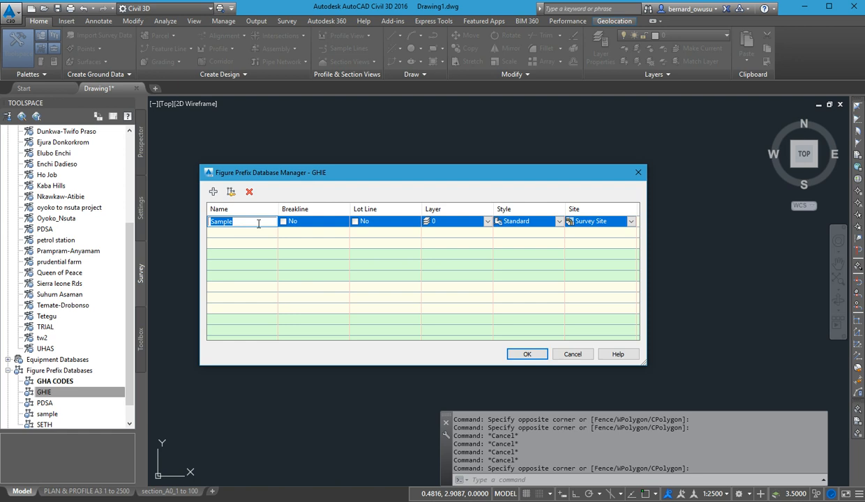
type("bld")
key("BackSpace")
key("BackSpace")
key("BackSpace")
type("BD")
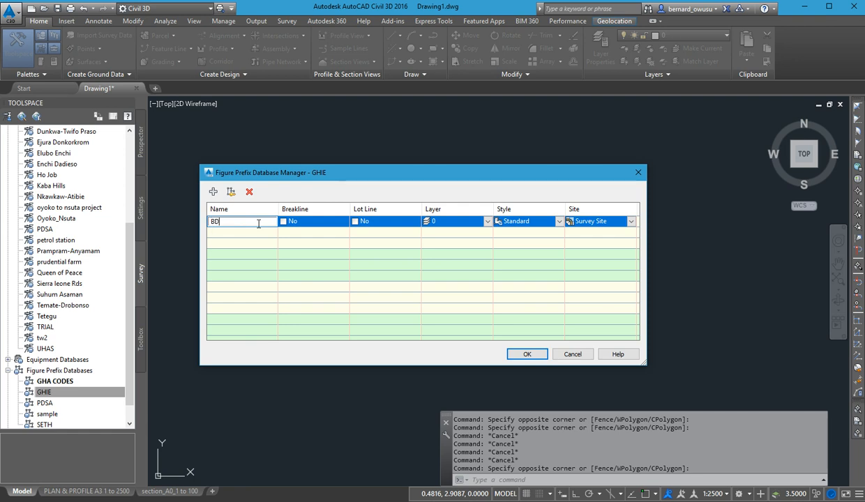
left_click(494, 243)
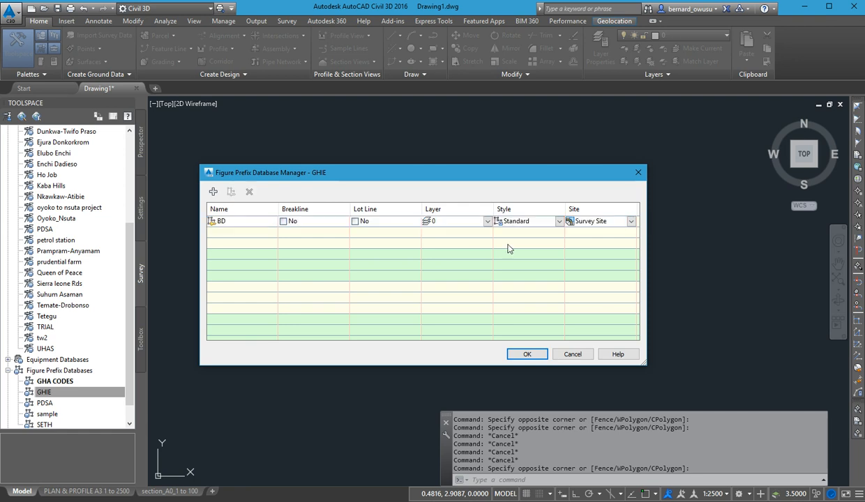
Assign the Buildings figure style to the BD prefix.
left_click(569, 225)
left_click(565, 225)
left_click(559, 221)
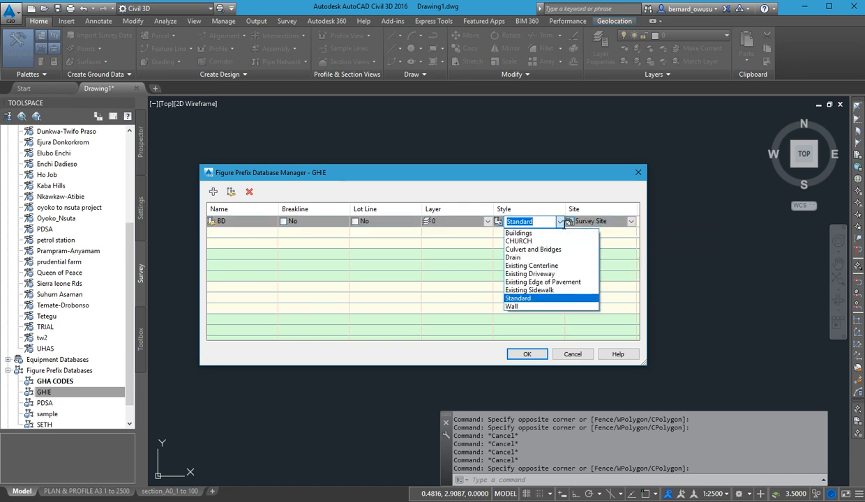
left_click(557, 234)
left_click(246, 234)
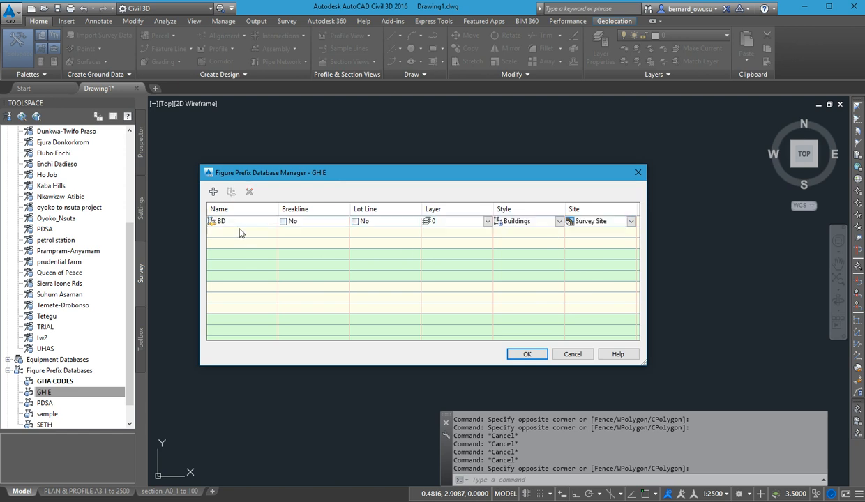
Add a figure prefix named RD and assign it the Existing Edge of Pavement style.
left_click(214, 192)
type("R")
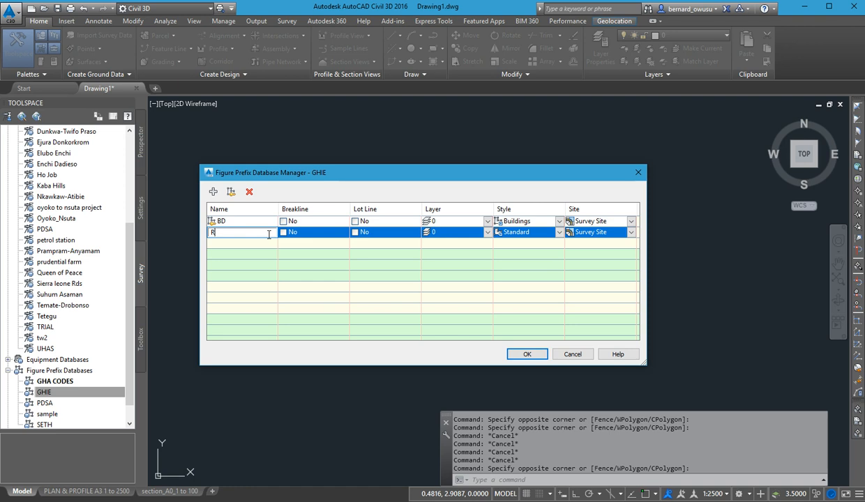
type("D")
left_click(336, 282)
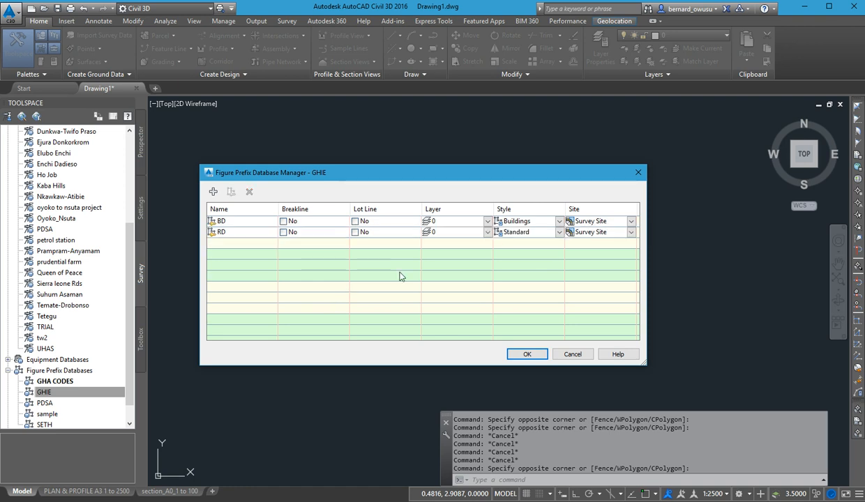
left_click(561, 235)
left_click(560, 234)
left_click(561, 233)
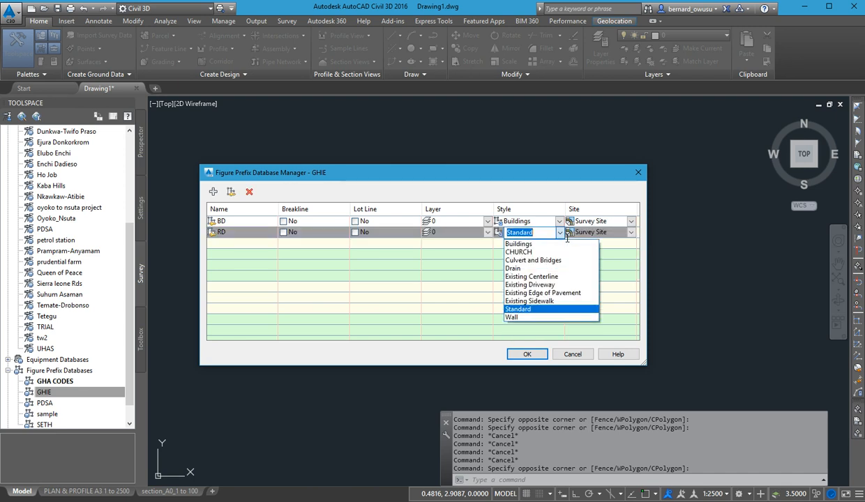
left_click(541, 292)
left_click(527, 286)
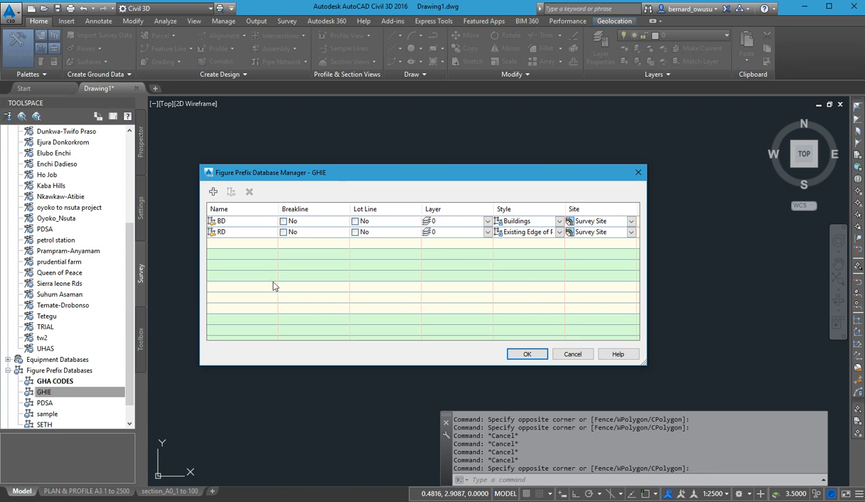
Add a figure prefix named CH and assign it the CHURCH style.
left_click(212, 191)
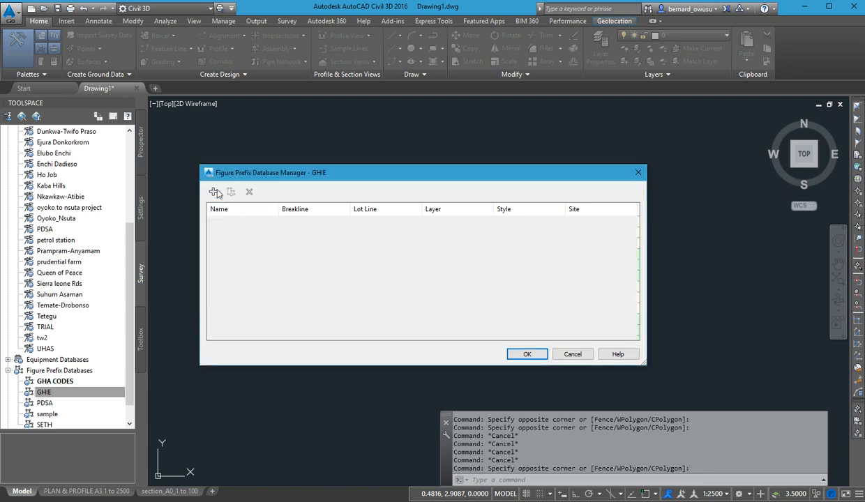
double_click(258, 244)
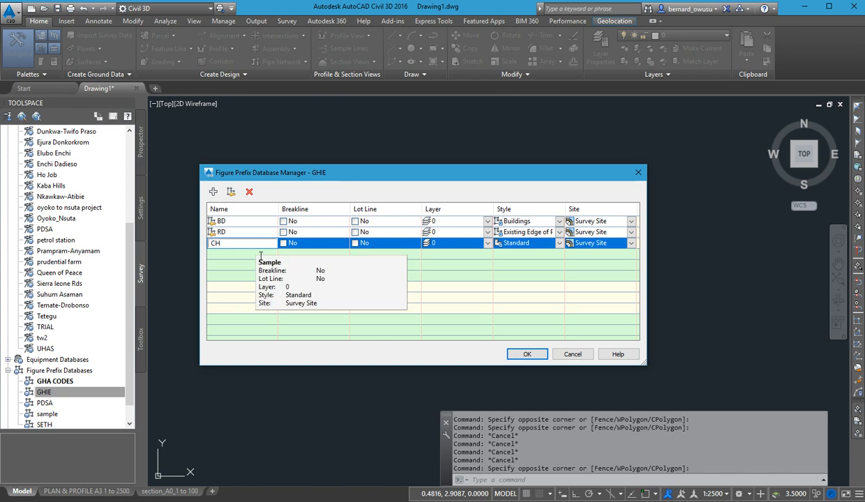
left_click(548, 244)
left_click(544, 242)
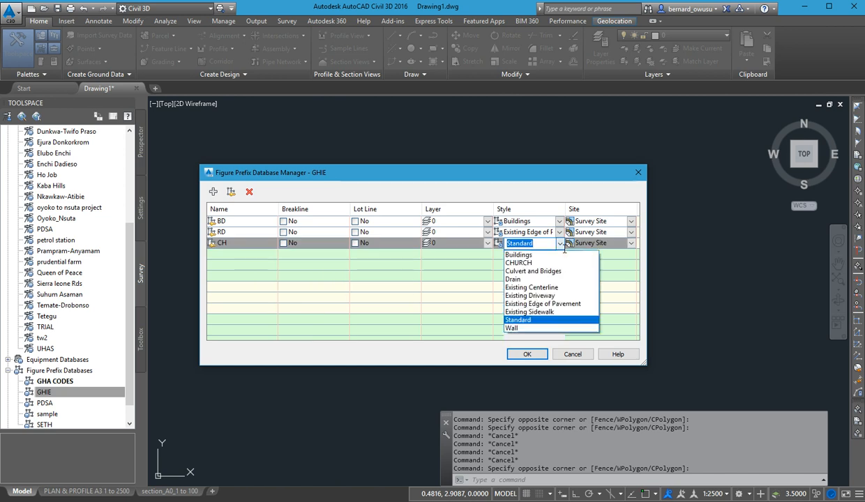
left_click(536, 262)
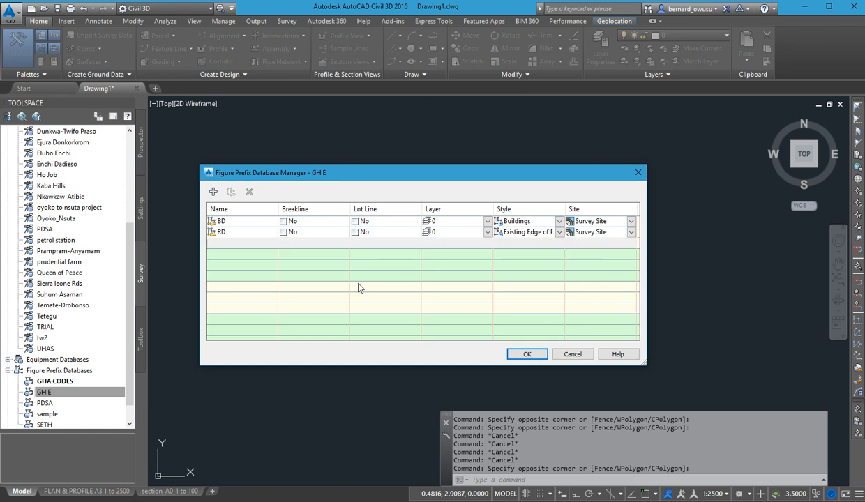
right_click(241, 255)
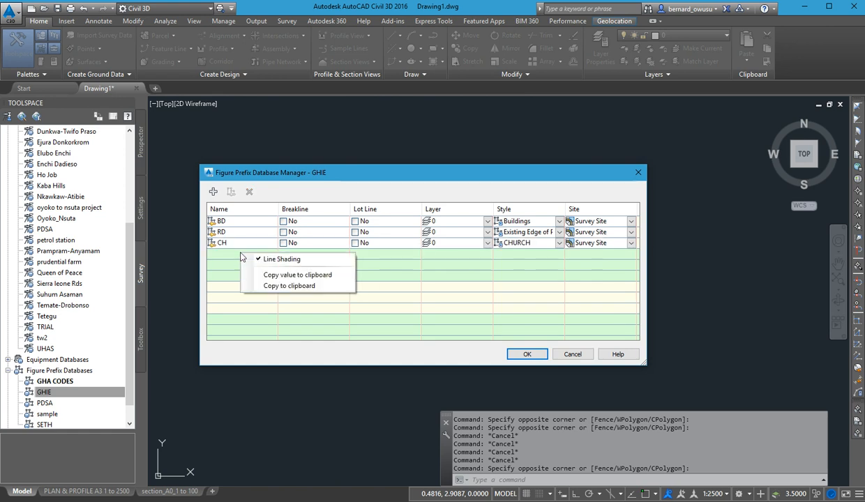
Add a figure prefix named CUL and assign it the Culvert and Bridges style.
left_click(214, 193)
double_click(251, 255)
type("CUL")
left_click(256, 275)
left_click(569, 259)
left_click(564, 257)
left_click(560, 255)
left_click(535, 281)
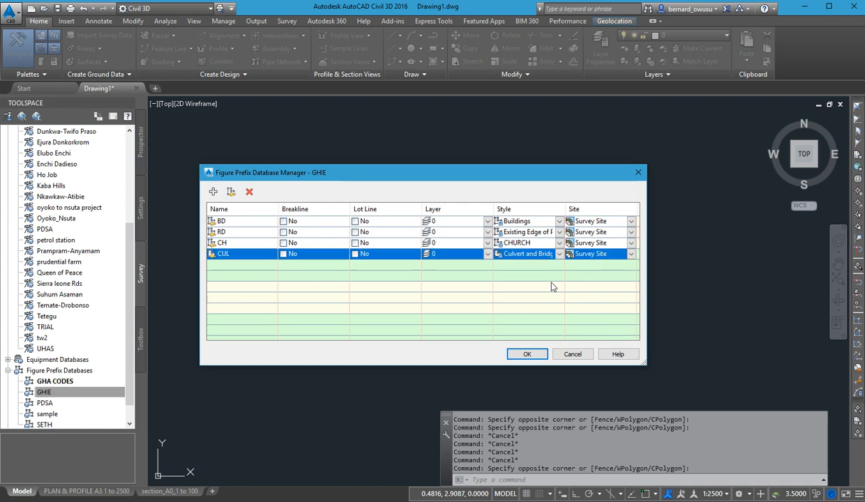
left_click(256, 262)
Add a figure prefix named DRN and assign it the Drain style.
left_click(213, 191)
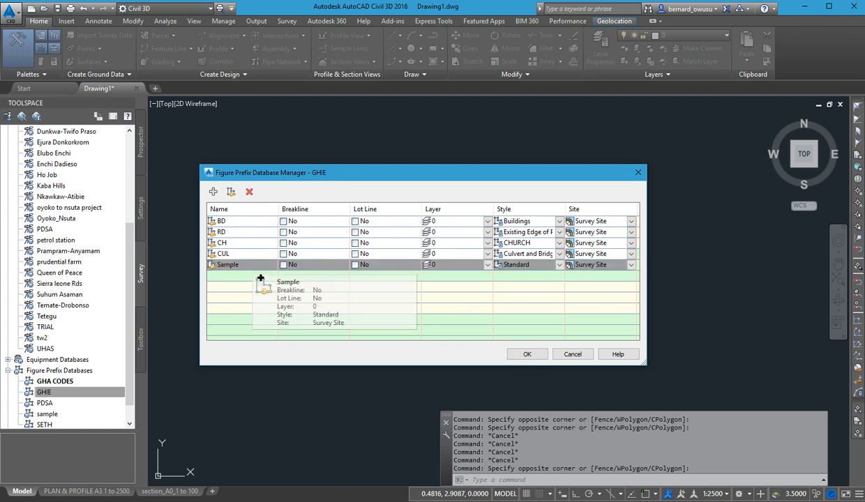
left_click(259, 265)
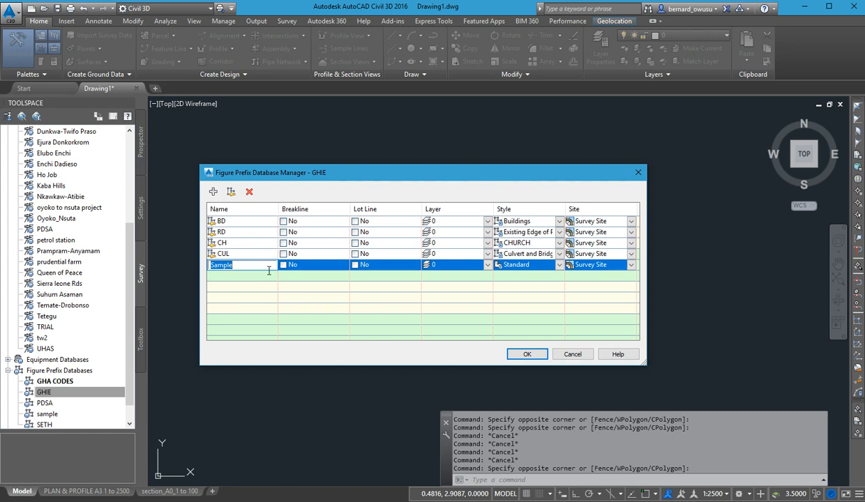
type("DRN")
key("Return")
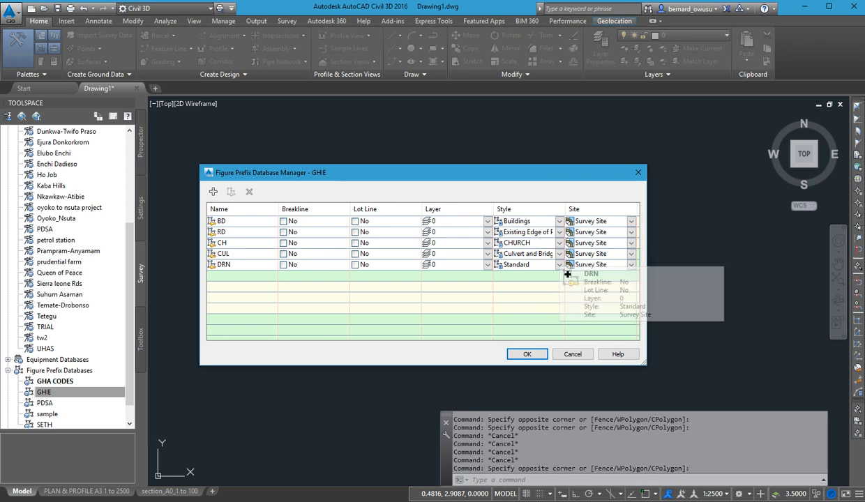
left_click(567, 269)
left_click(559, 266)
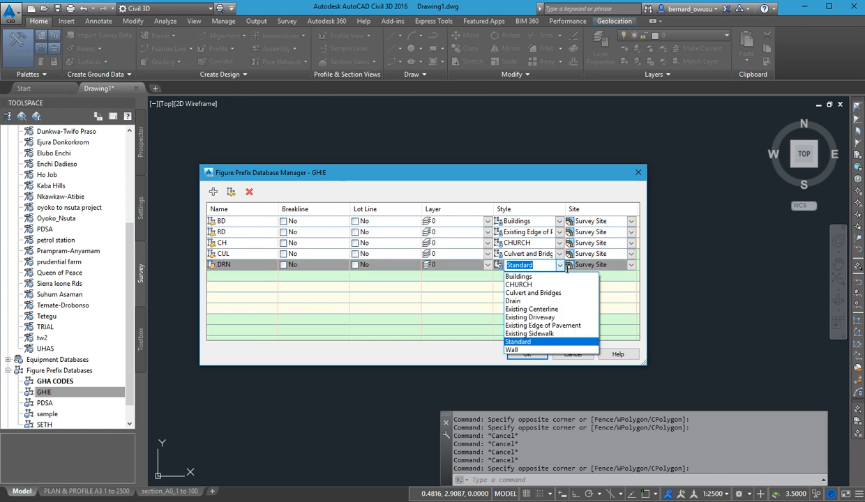
left_click(515, 301)
Add a figure prefix named CL and assign it the Existing Centerline style.
left_click(213, 191)
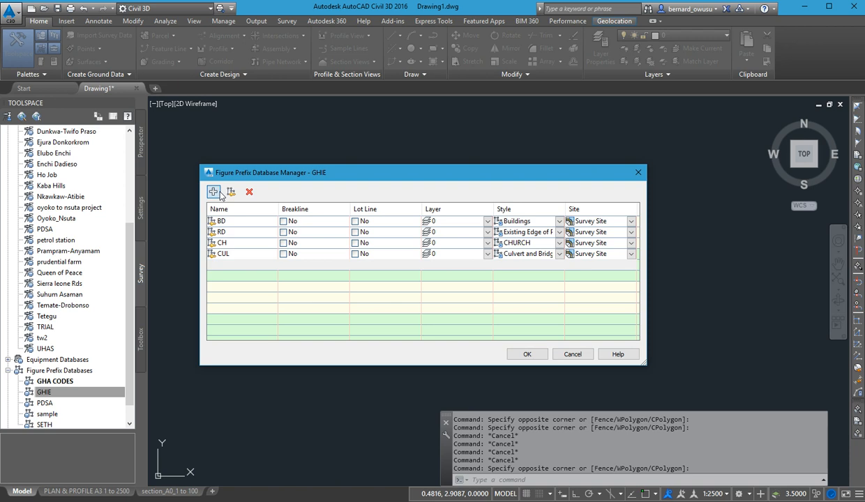
left_click(250, 276)
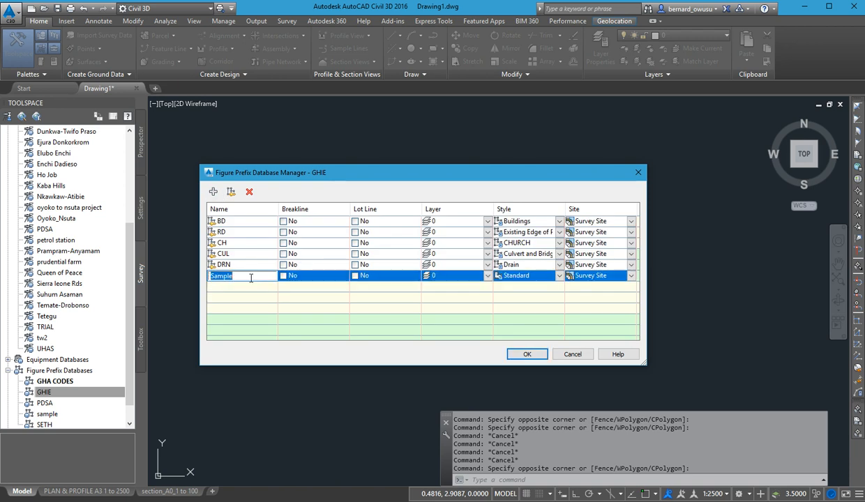
type("CL")
left_click(253, 287)
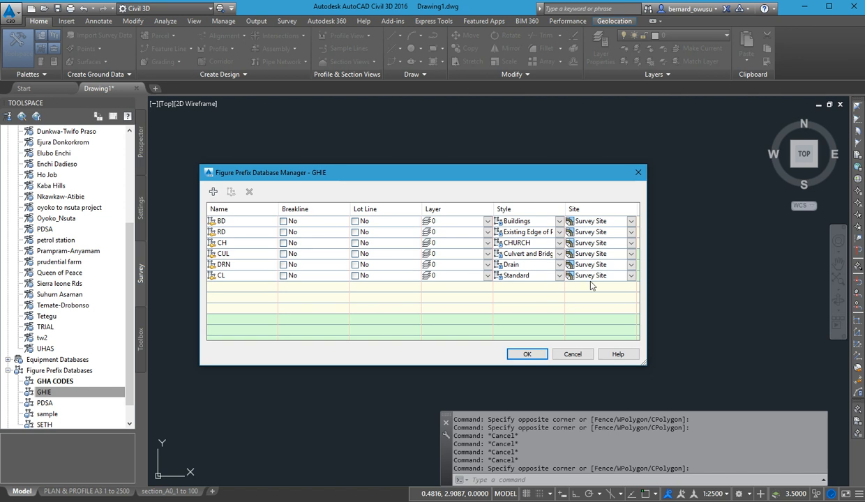
left_click(571, 279)
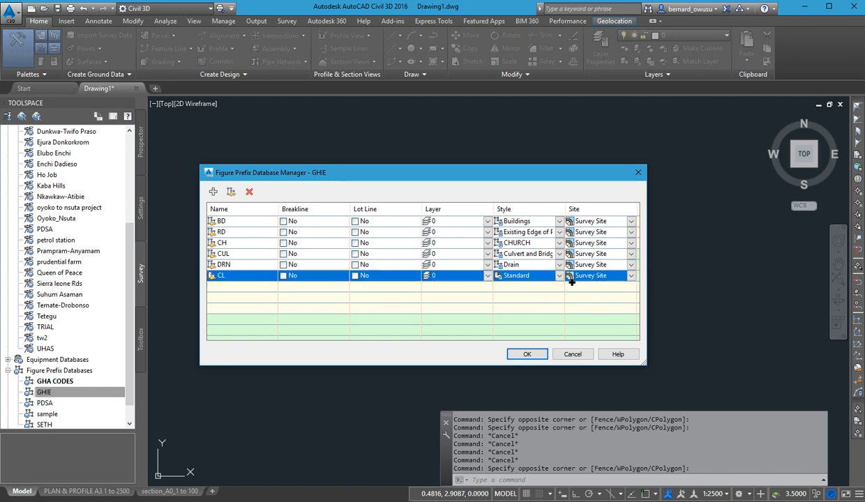
left_click(552, 276)
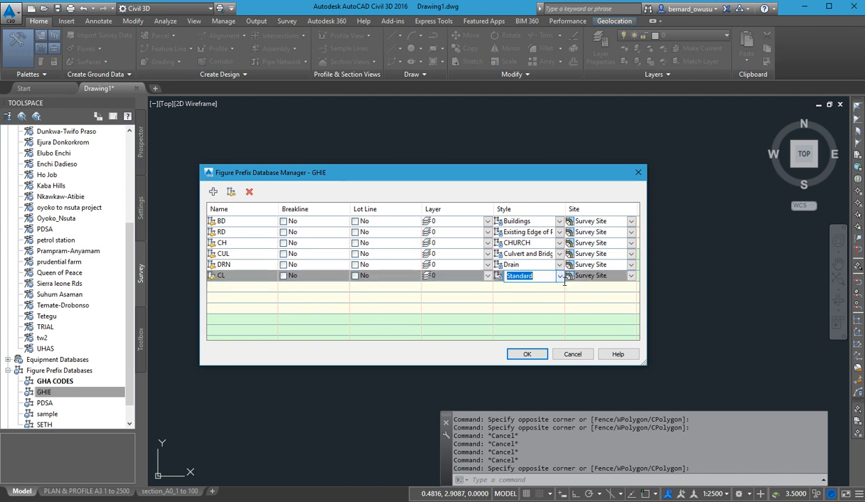
left_click(559, 277)
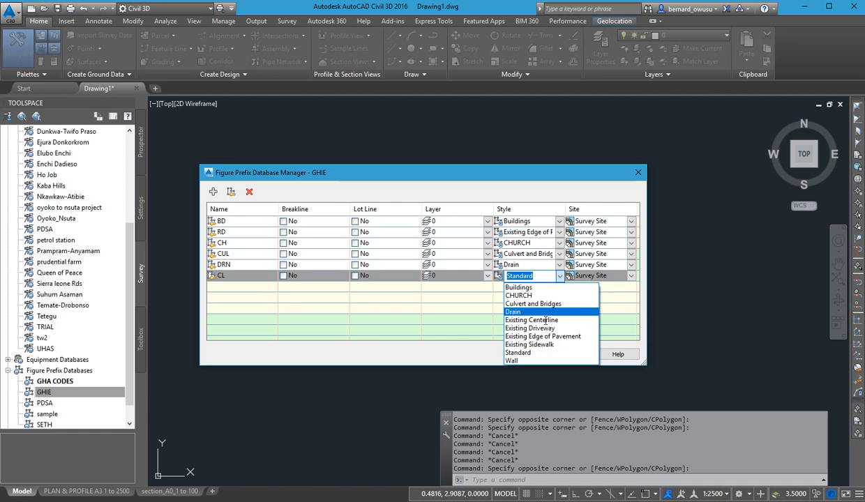
left_click(530, 319)
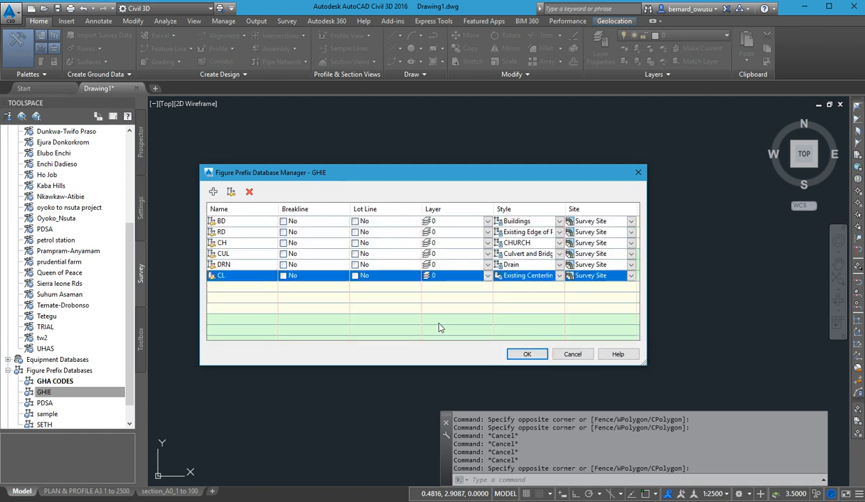
left_click(429, 301)
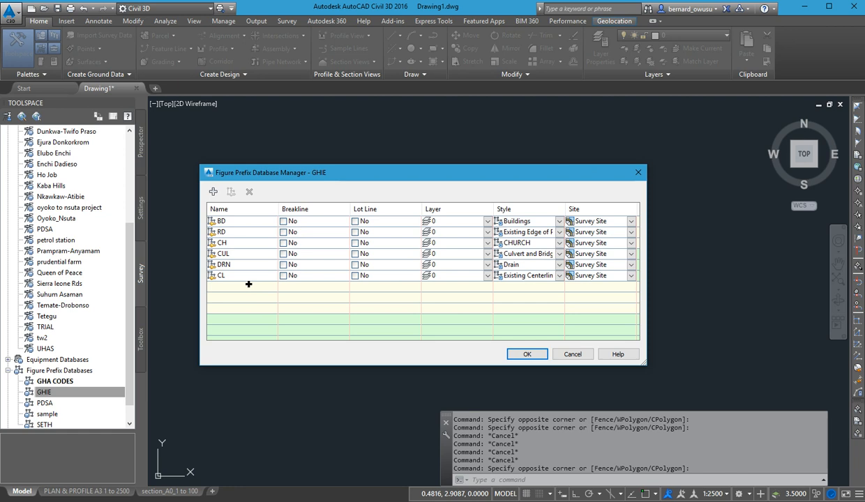
Add a figure prefix named RB, assign it the Existing Edge of Pavement style, and save the GHIE prefix database.
left_click(213, 191)
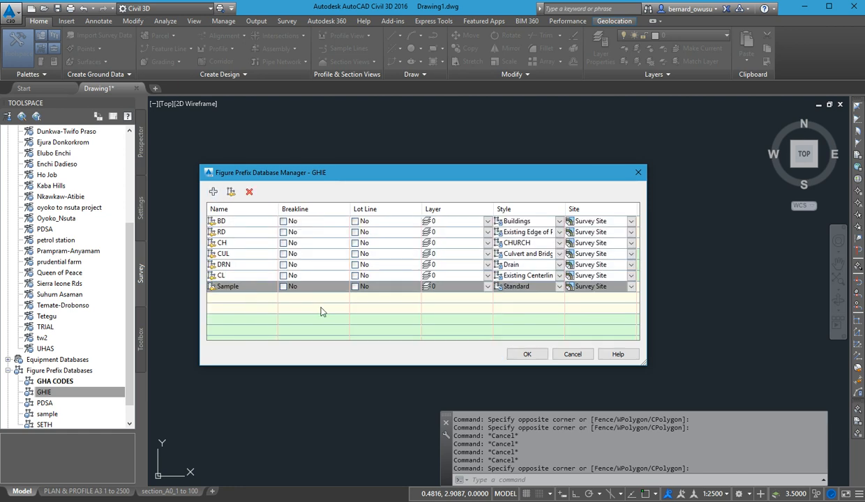
left_click(259, 286)
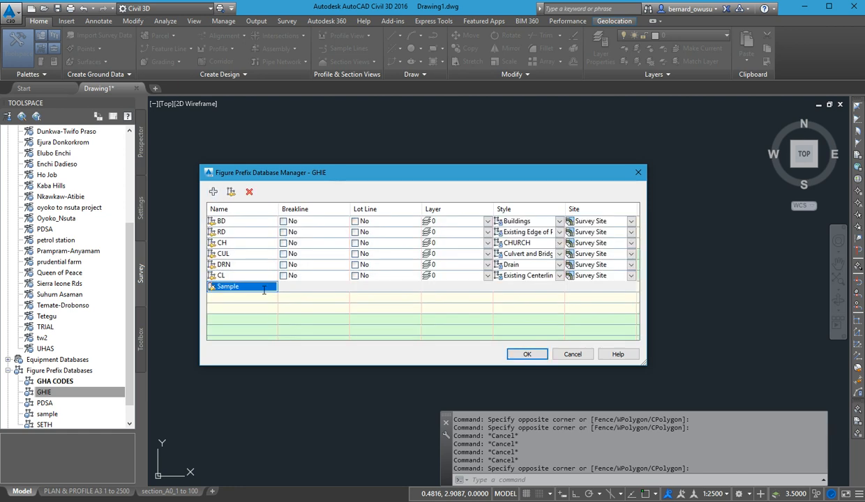
type("RB")
left_click(382, 317)
left_click(568, 297)
left_click(554, 287)
left_click(558, 286)
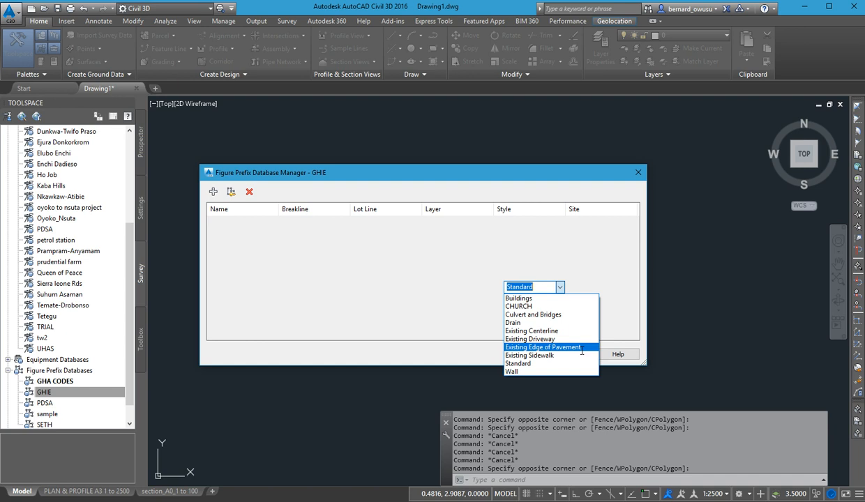
left_click(581, 347)
left_click(414, 297)
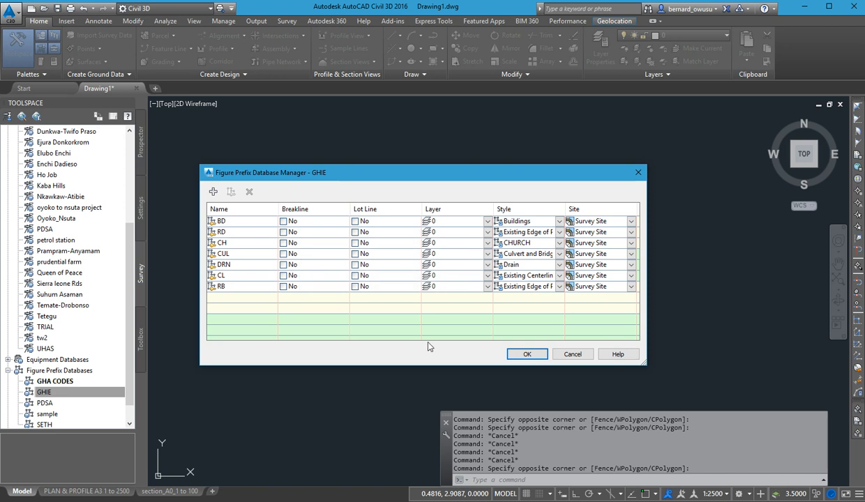
left_click(526, 355)
Reopen the GHIE figure prefix database and review its list of prefix names.
scroll(90, 373, "down", 1)
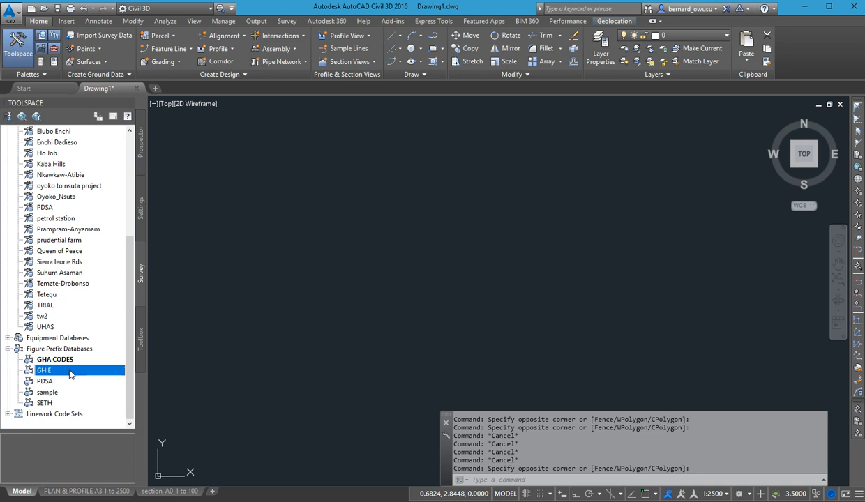
double_click(66, 368)
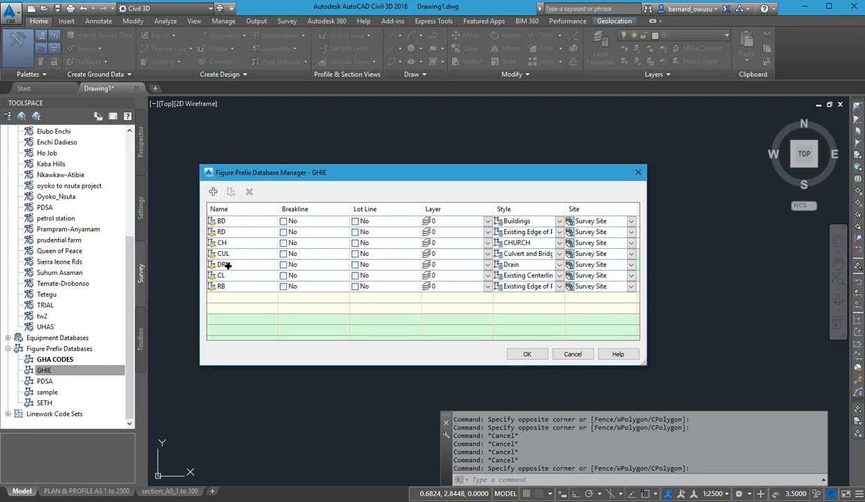
left_click_drag(220, 255, 246, 308)
left_click_drag(225, 243, 242, 251)
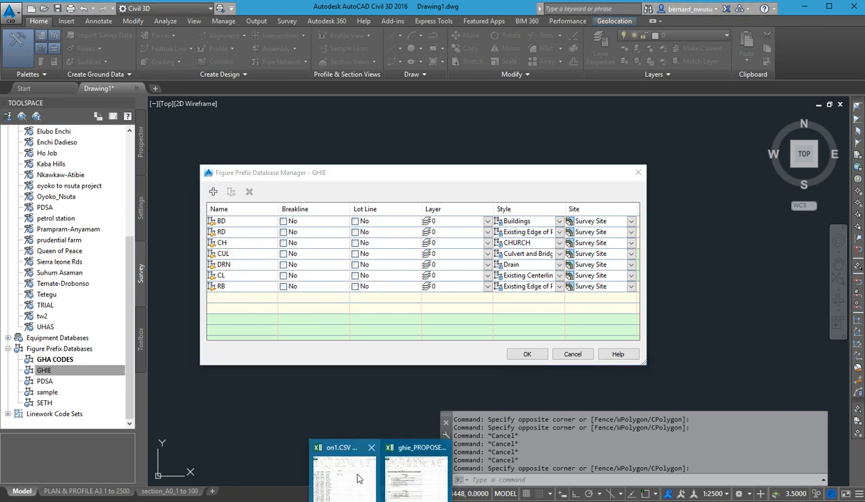
Switch to the on1.CSV workbook in Excel and find the BDCH point codes in column D.
left_click(349, 464)
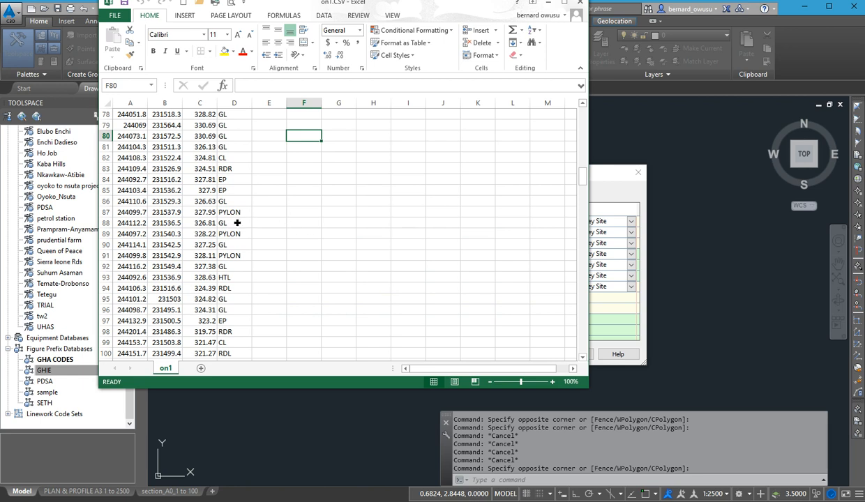
scroll(222, 211, "up", 14)
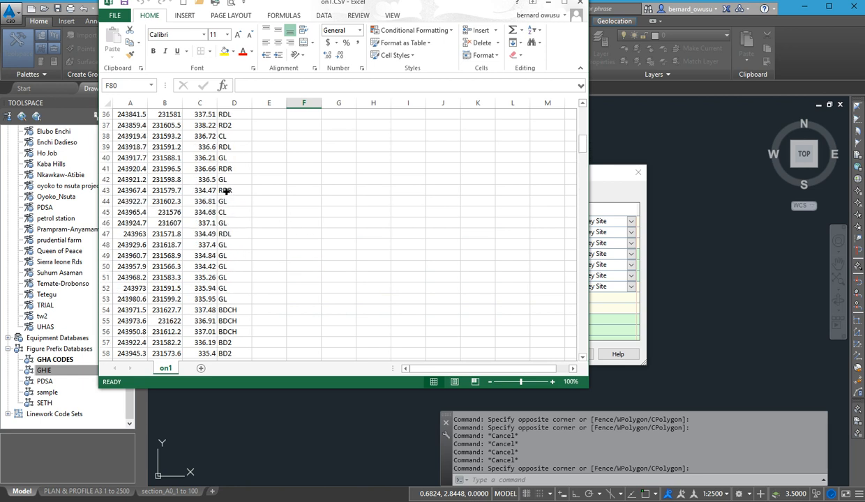
scroll(226, 196, "down", 4)
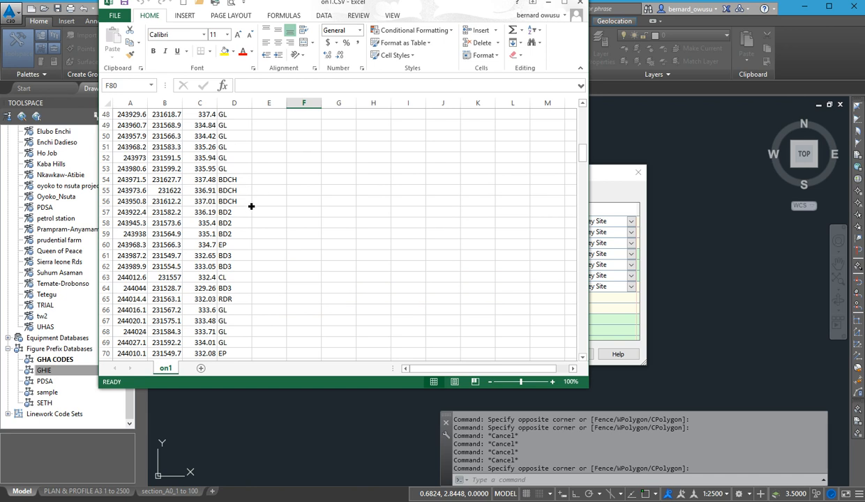
left_click(341, 193)
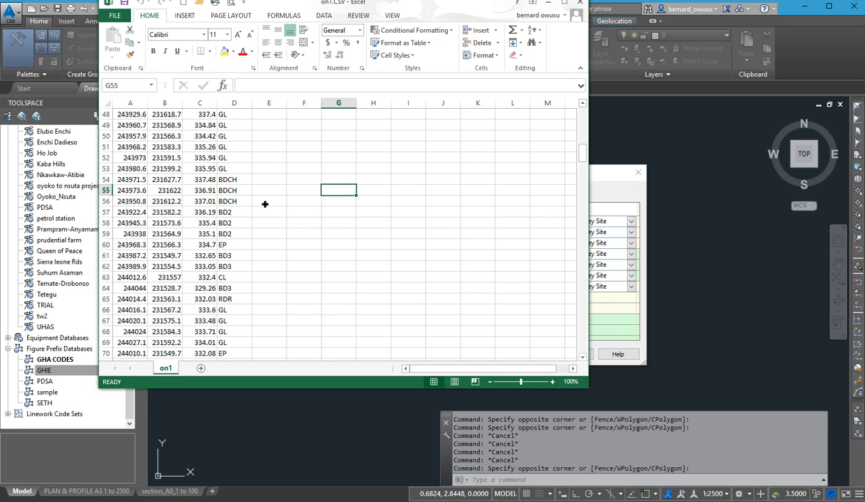
left_click(263, 203)
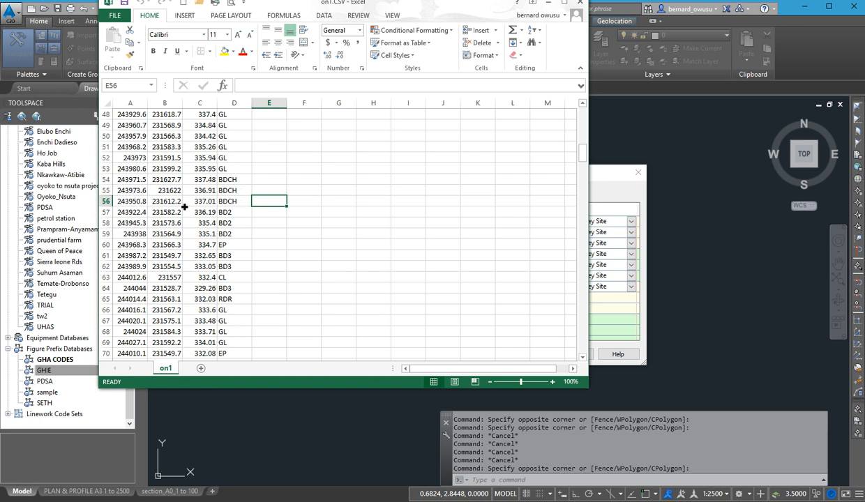
Replace the three BDCH point codes in cells D54 to D56 with CH.
left_click(248, 182)
type("CL")
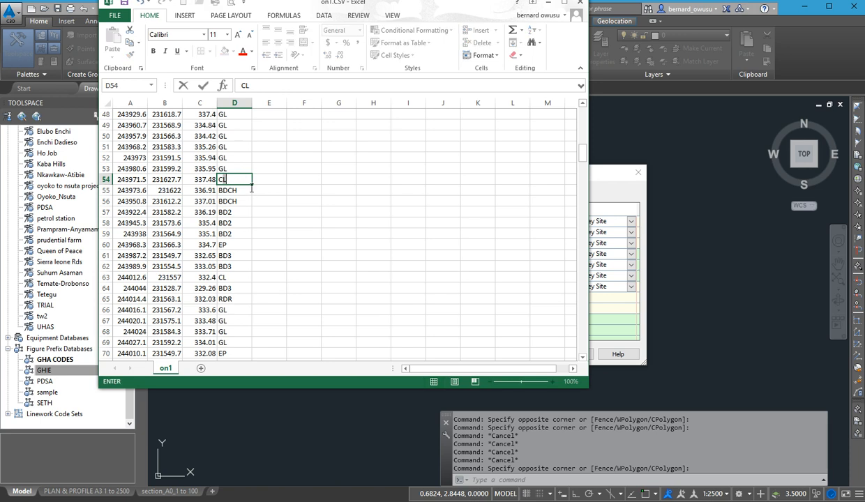
key("BackSpace")
type("H")
left_click(240, 192)
type("CH")
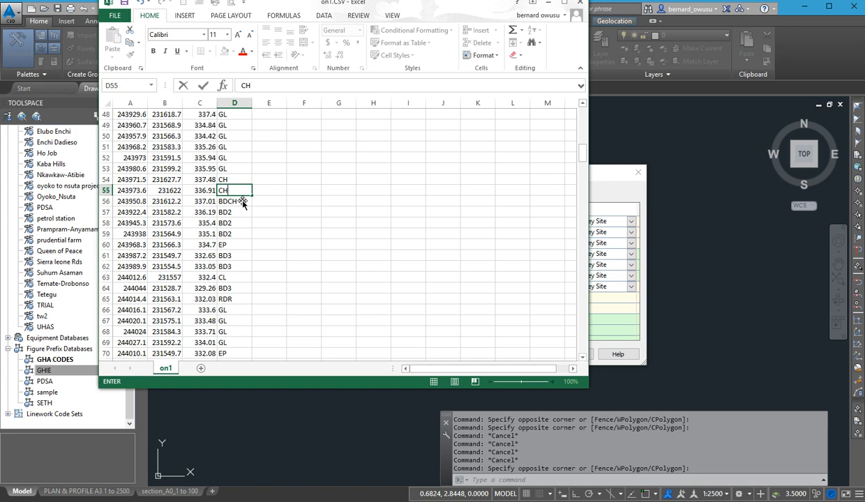
left_click(244, 203)
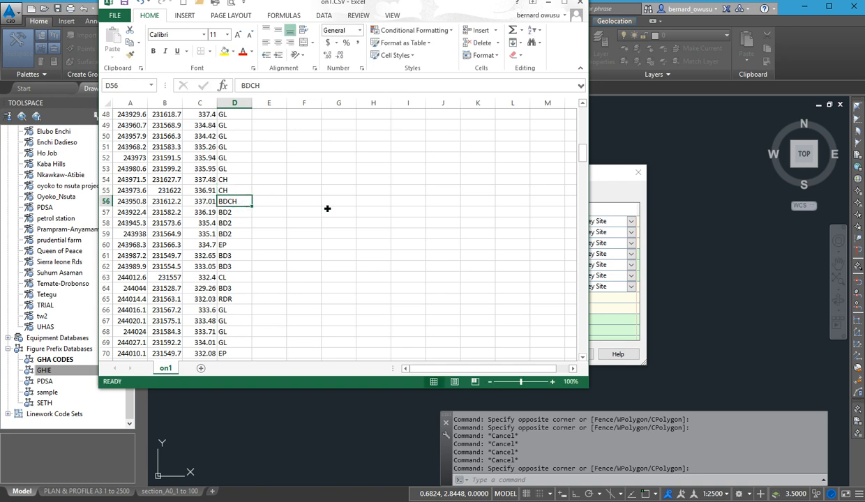
type("CH")
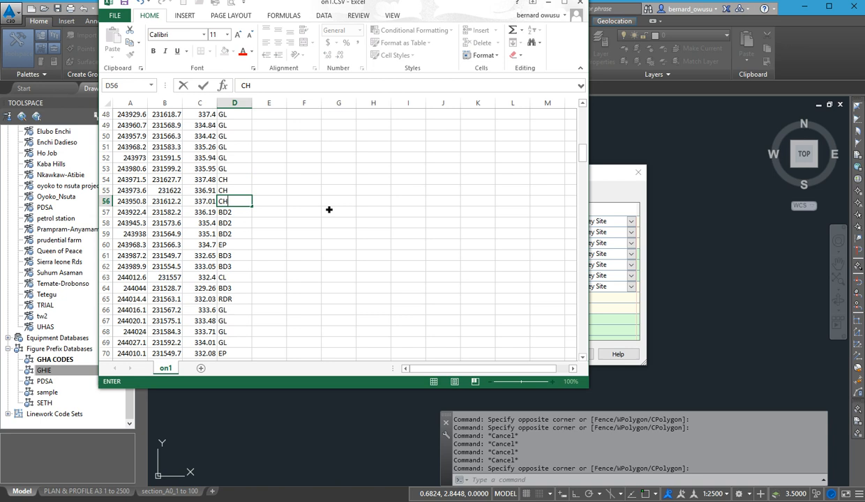
left_click(330, 203)
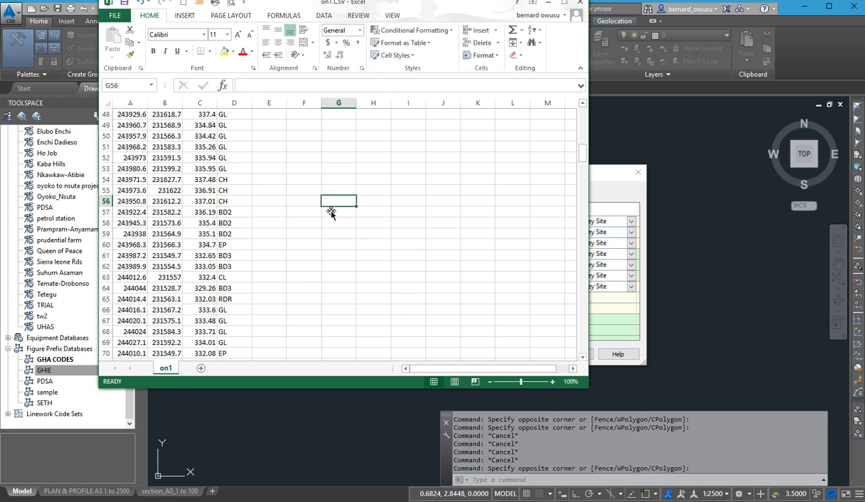
left_click_drag(226, 179, 229, 203)
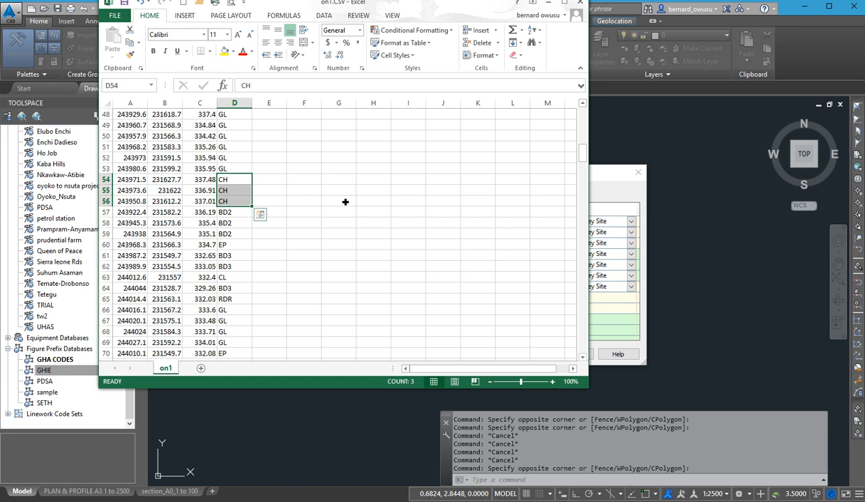
left_click(346, 170)
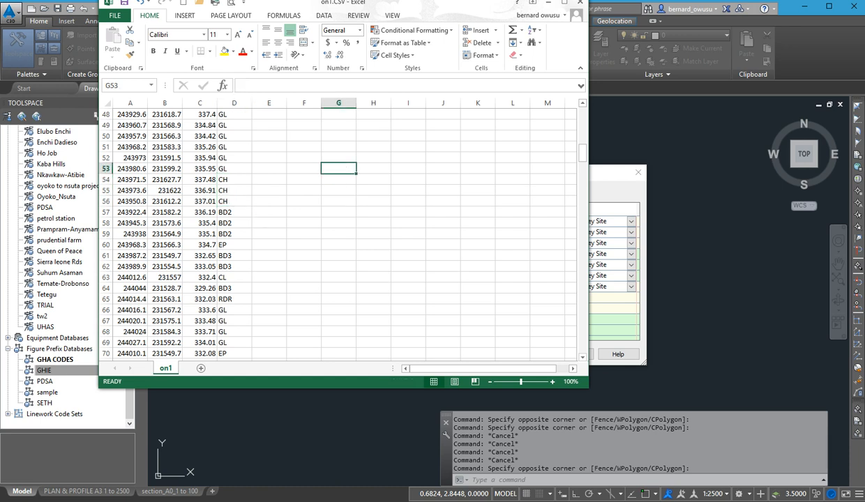
left_click_drag(309, 4, 318, 36)
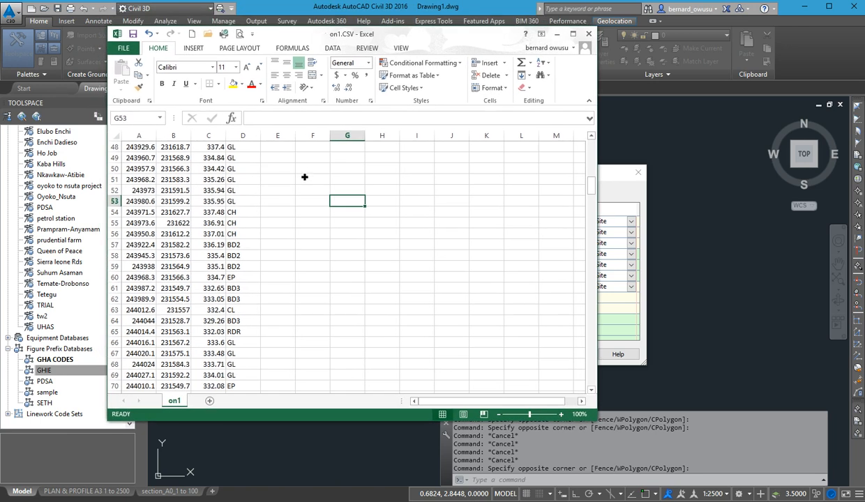
scroll(307, 176, "up", 5)
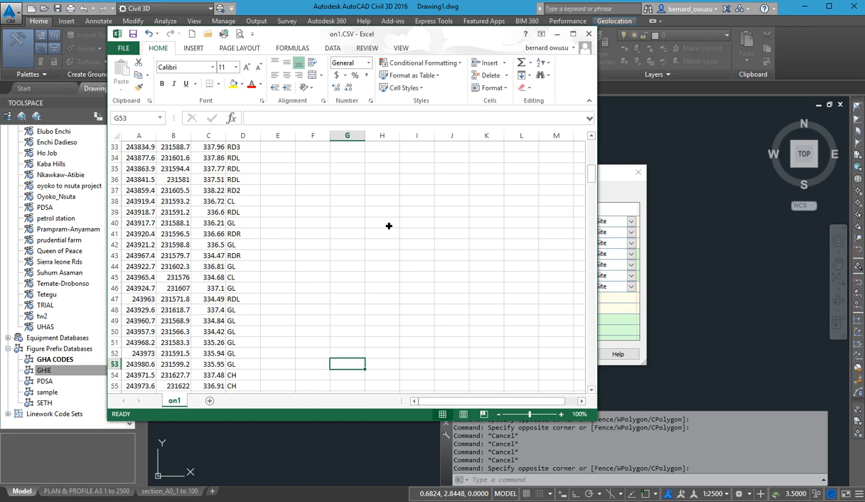
key("F12")
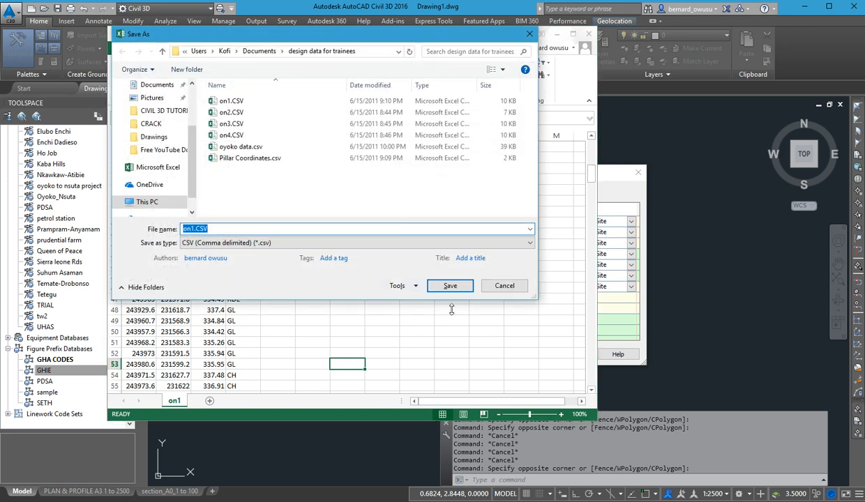
left_click(503, 286)
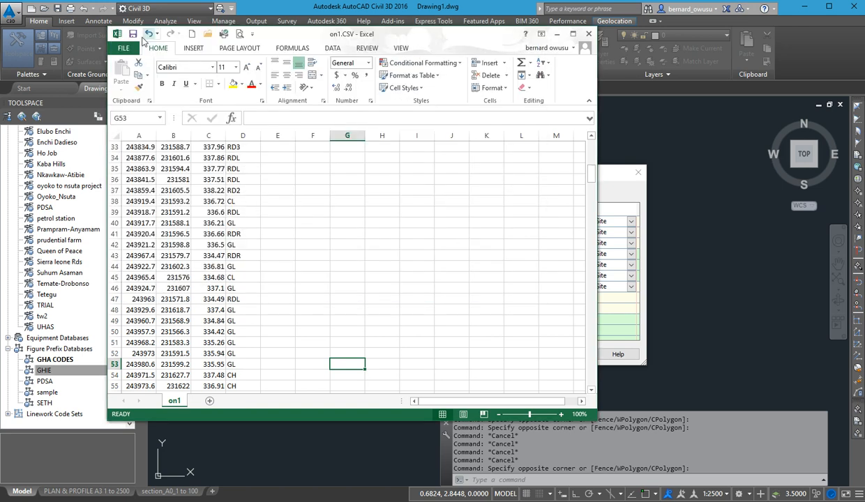
left_click(355, 225)
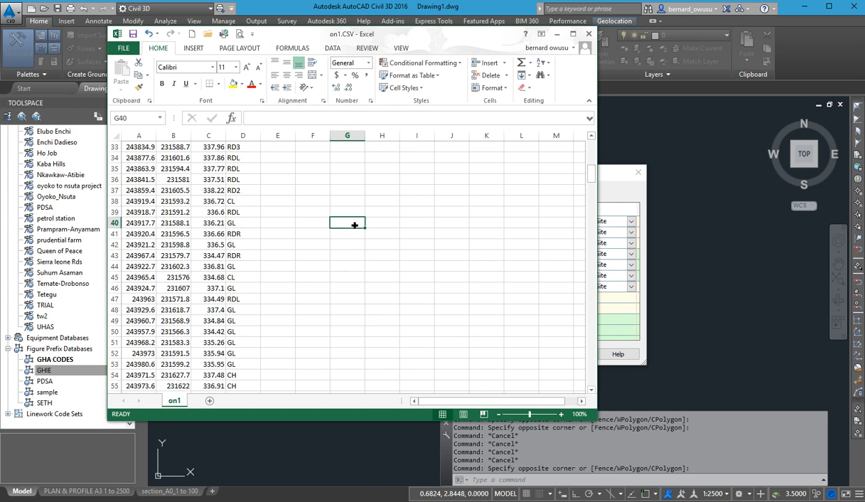
key("F12")
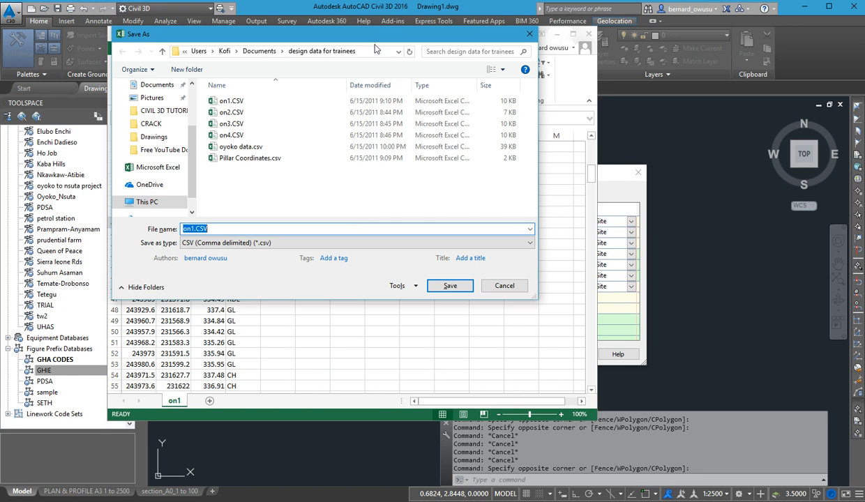
left_click_drag(373, 38, 428, 80)
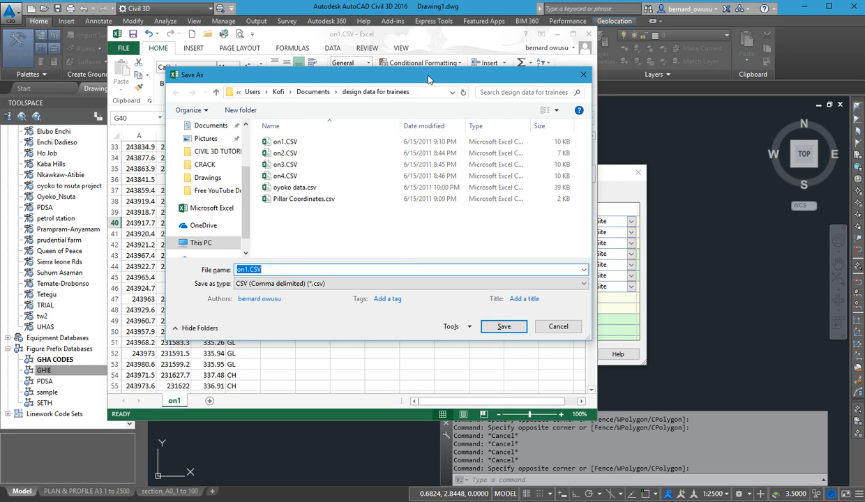
left_click(558, 327)
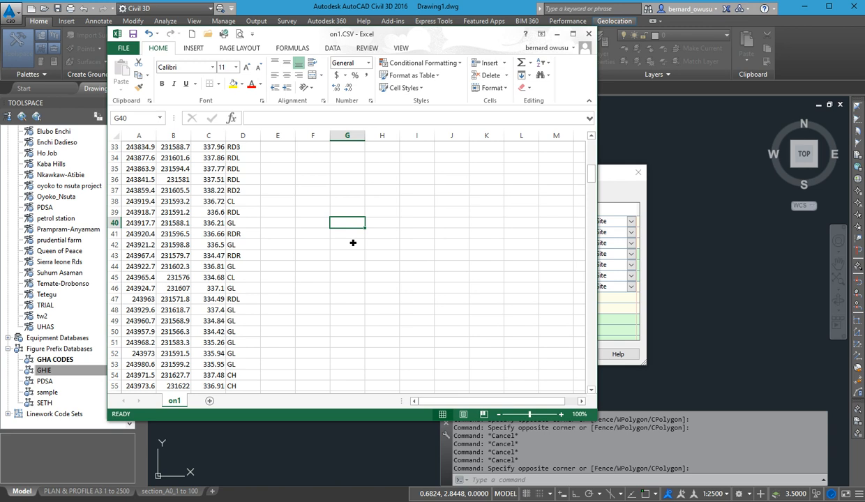
Save a copy of the workbook as on1NEW.CSV in the design data for trainees folder, keeping the comma-delimited CSV format.
scroll(178, 301, "down", 1)
scroll(179, 307, "down", 1)
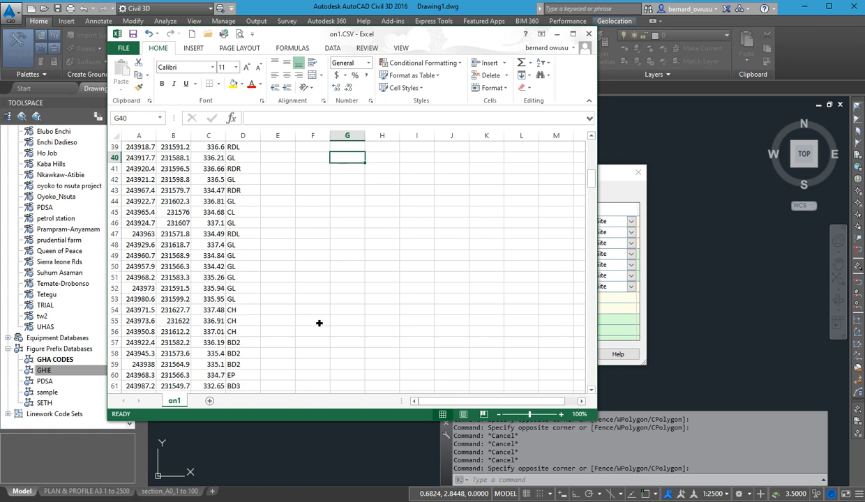
key("F12")
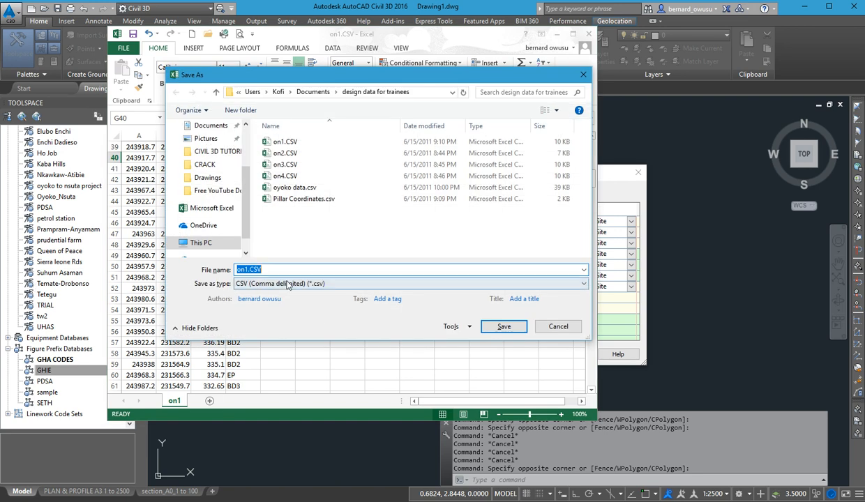
left_click(250, 271)
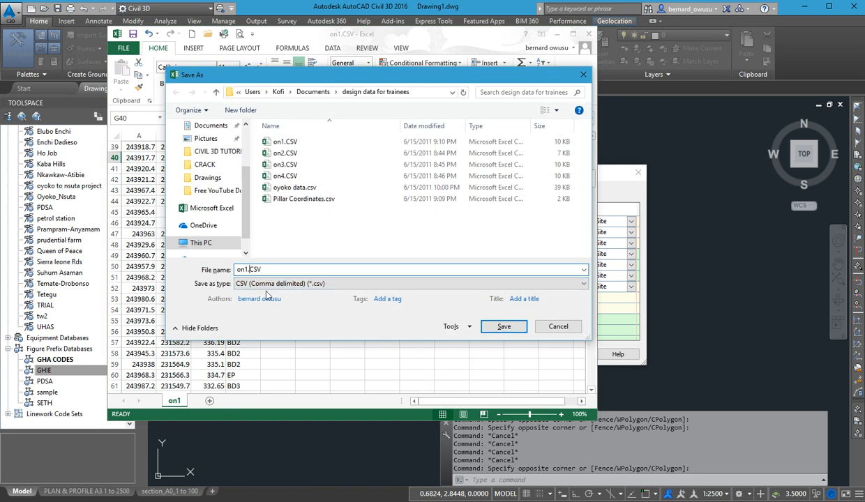
type("NEW")
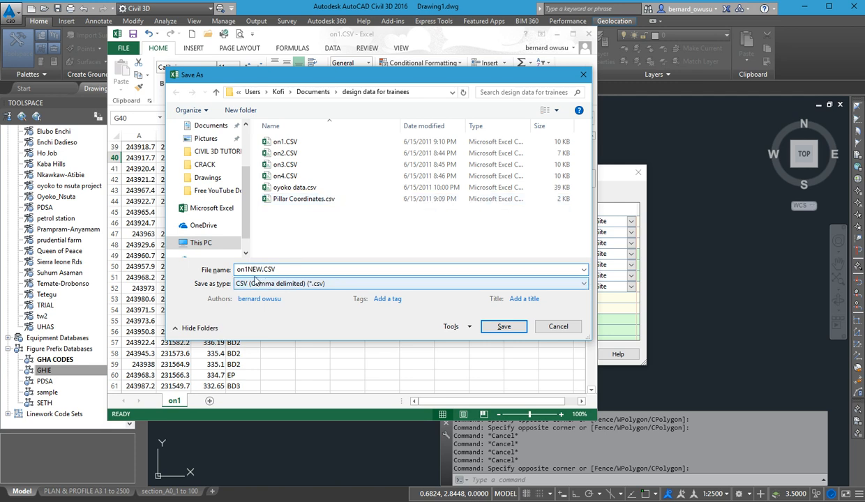
left_click(509, 327)
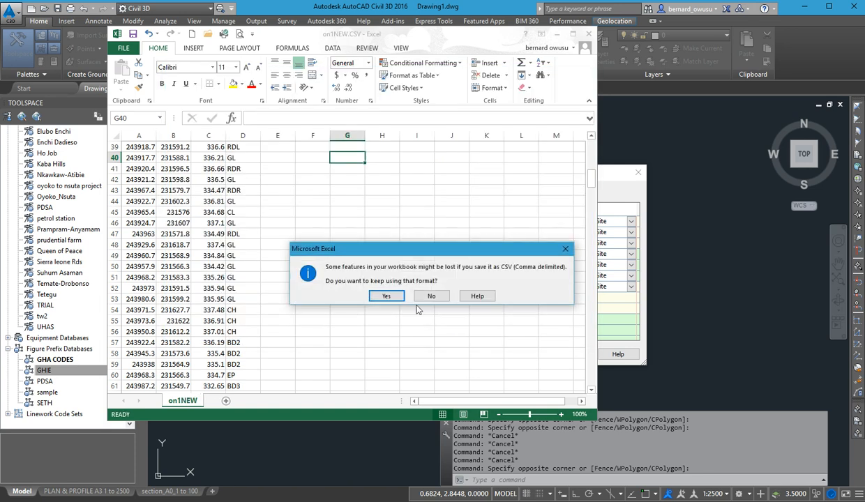
left_click(385, 296)
Close the on1NEW.CSV workbook without saving changes again and return to the GHIE figure prefix database in Civil 3D.
left_click(457, 256)
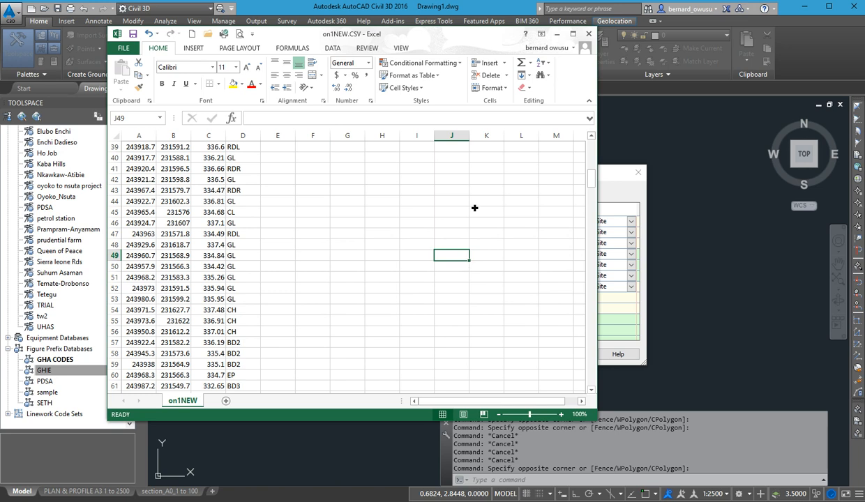
left_click(590, 35)
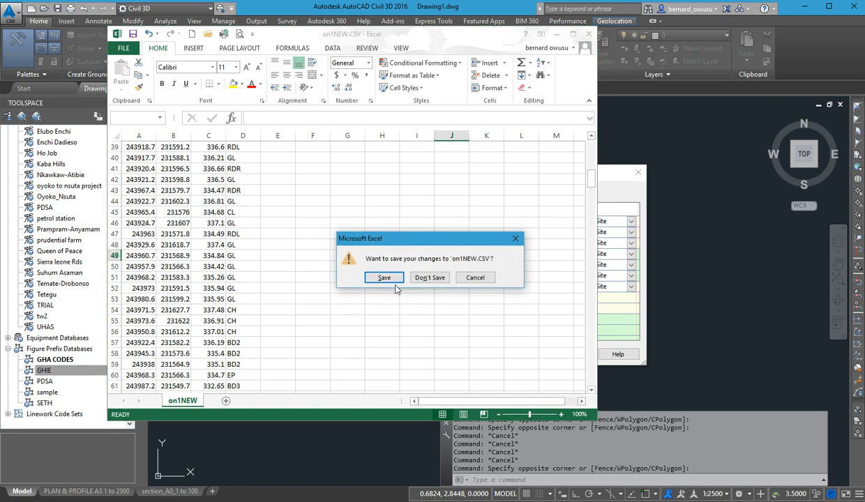
left_click(432, 278)
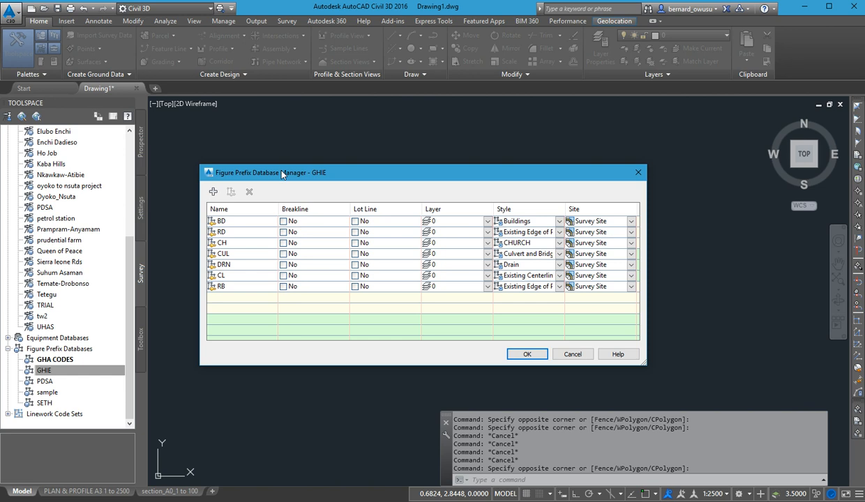
Accept the GHIE figure prefix entries and look through the Survey Databases collection.
left_click(526, 354)
left_click_drag(129, 259, 132, 158)
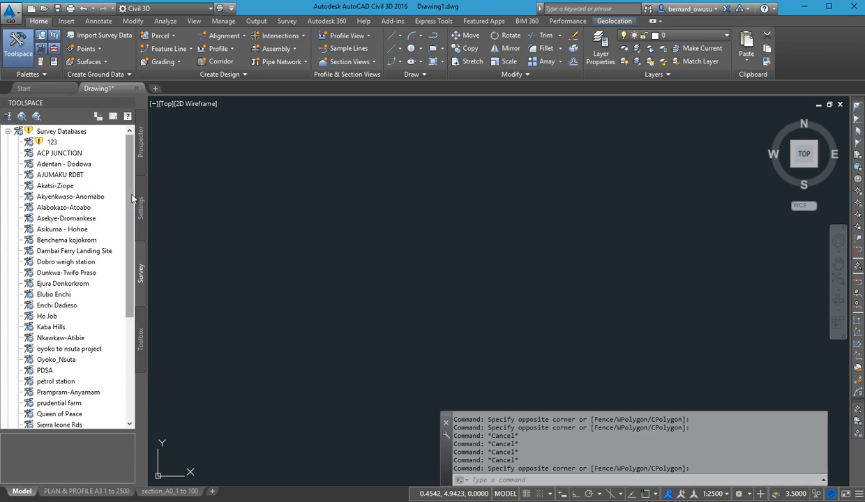
scroll(127, 222, "down", 2)
scroll(127, 221, "up", 2)
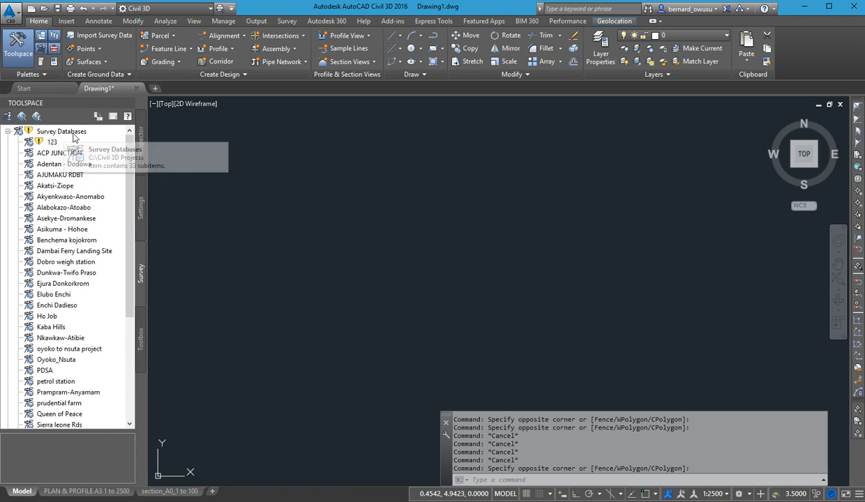
scroll(71, 174, "down", 4)
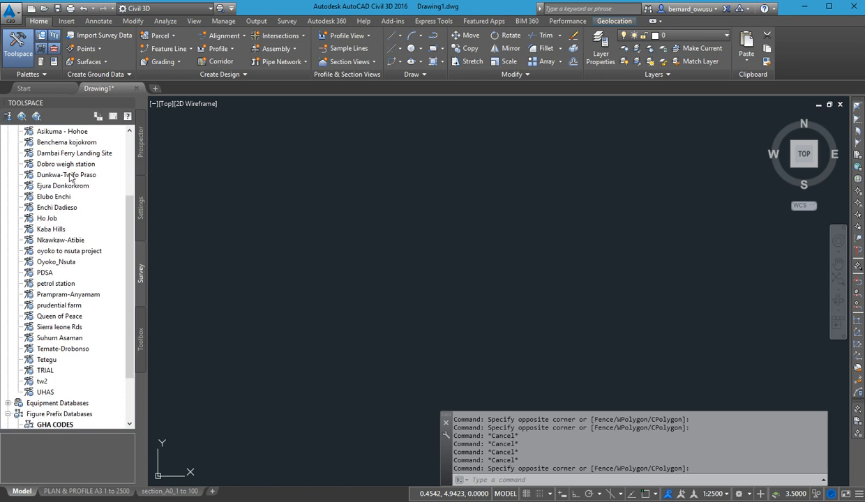
scroll(69, 177, "up", 4)
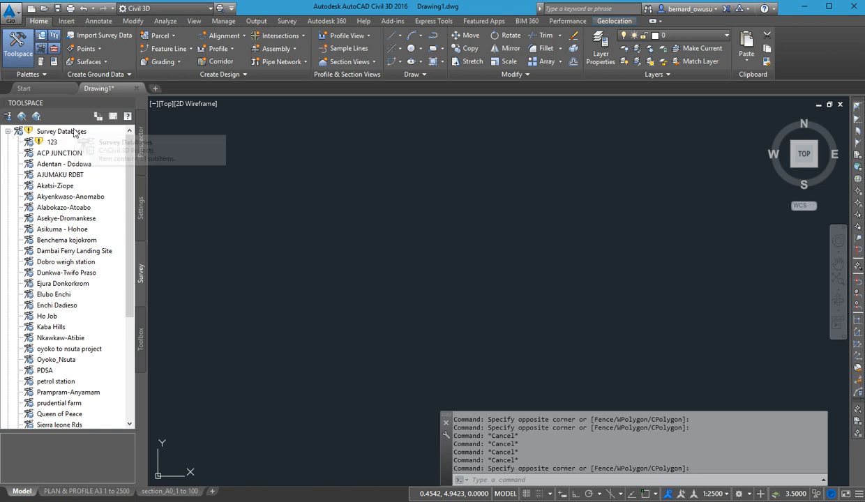
right_click(82, 134)
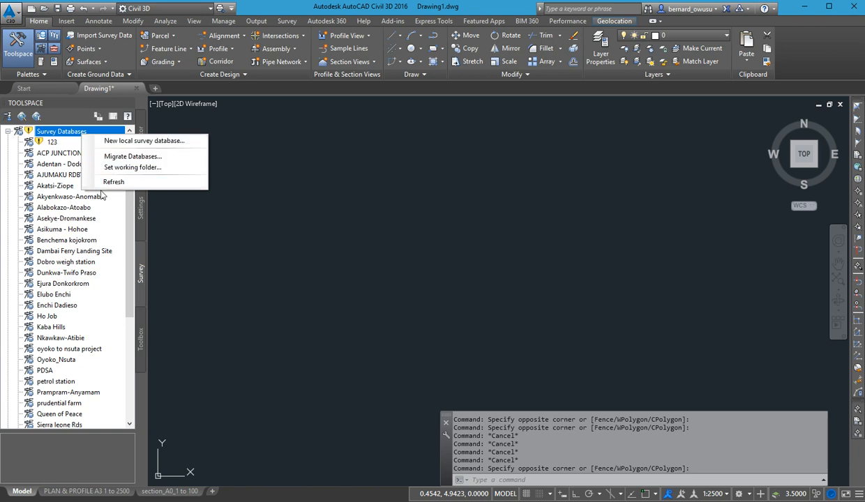
left_click(119, 143)
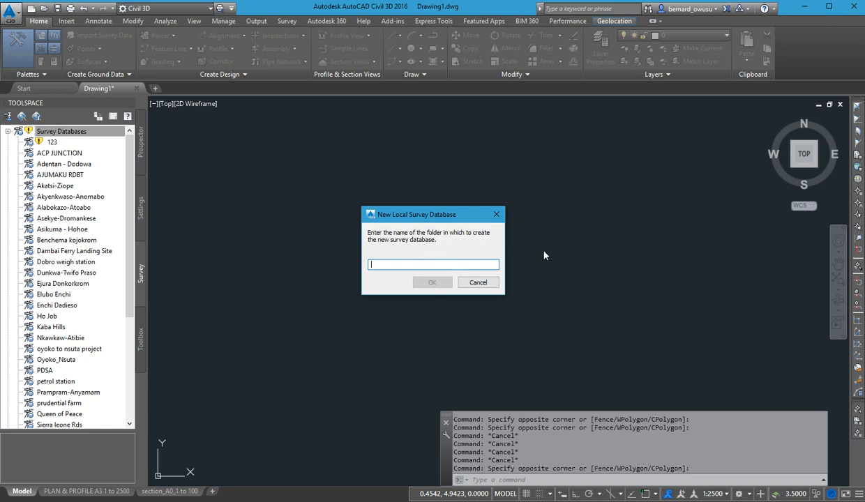
left_click(479, 285)
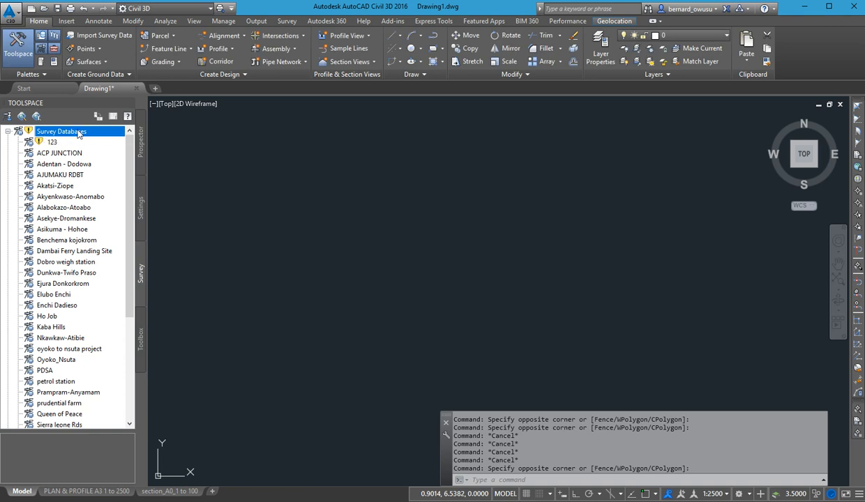
Check which folder is set as the working folder for the survey databases.
right_click(94, 136)
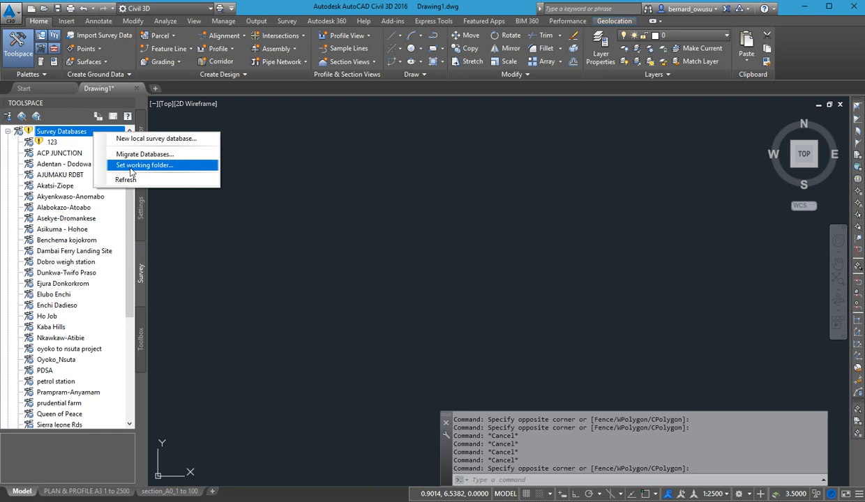
left_click(136, 166)
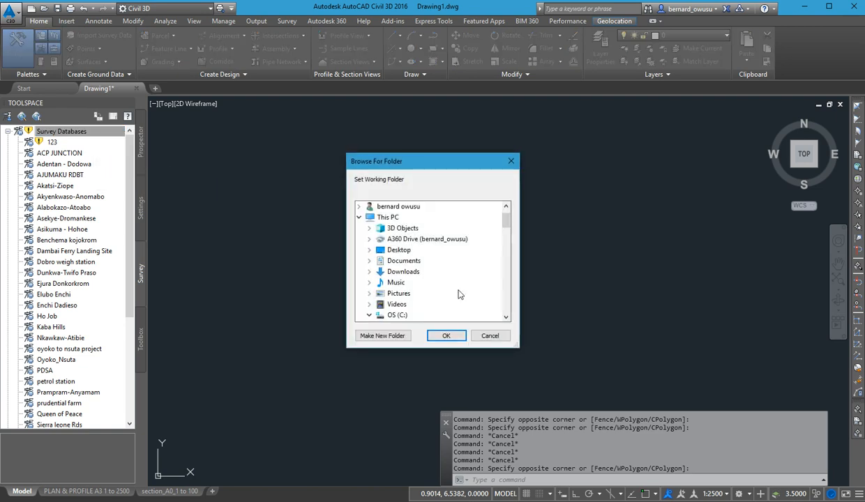
scroll(456, 296, "down", 6)
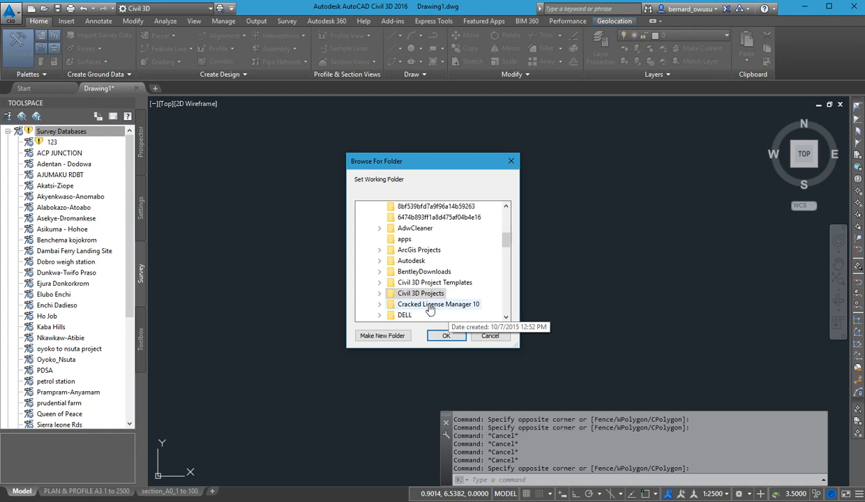
left_click(490, 336)
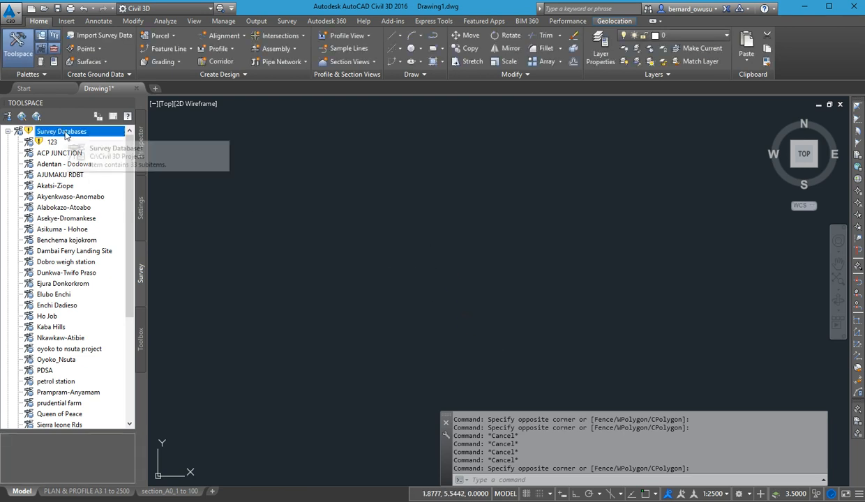
Create a new local survey database named GHIE.
right_click(72, 133)
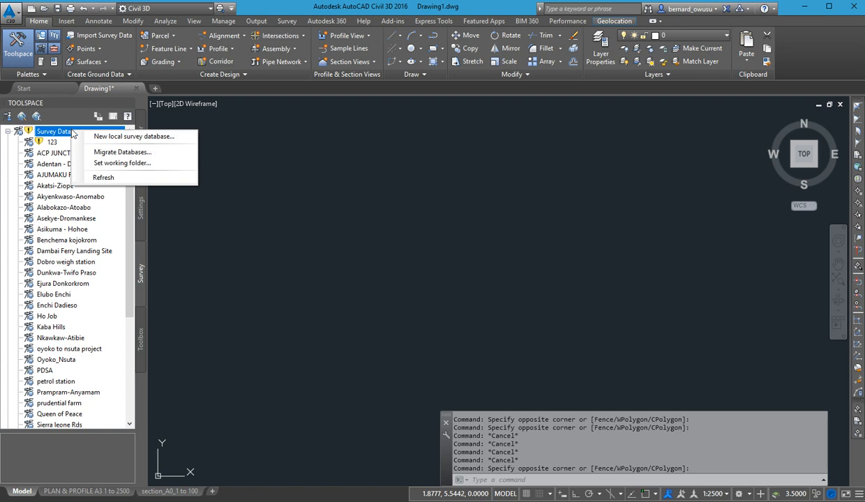
left_click(160, 137)
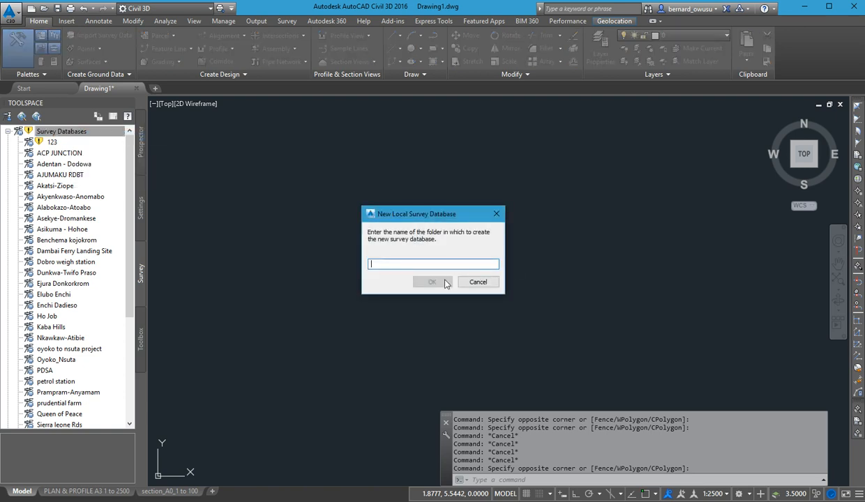
type("GHIE")
left_click(429, 280)
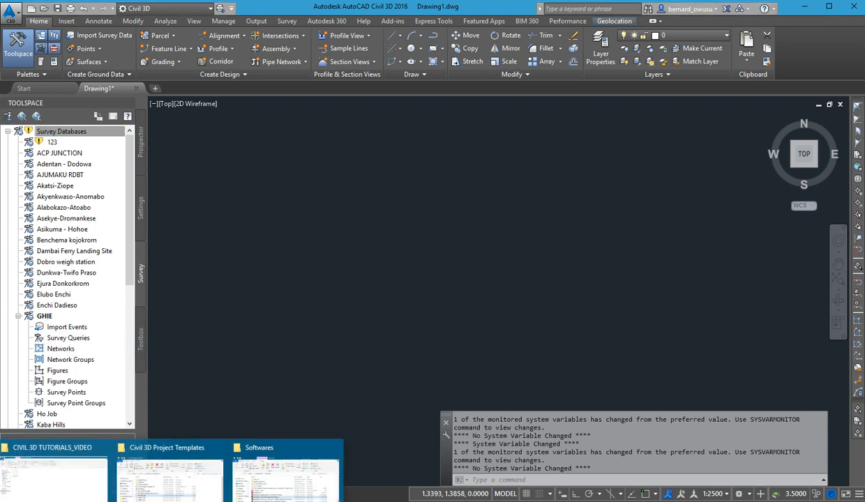
Switch to File Explorer, locate the GHIE folder in C:\Civil 3D Projects and try to delete it.
mouse_move(159, 489)
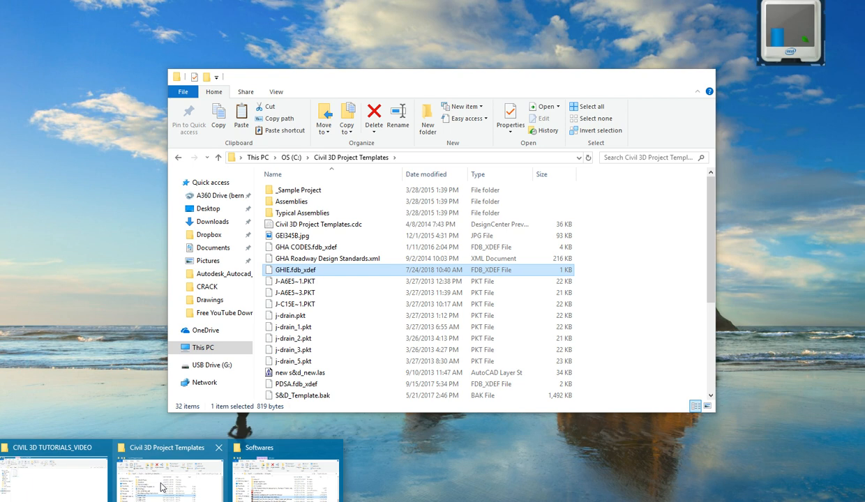
left_click(159, 488)
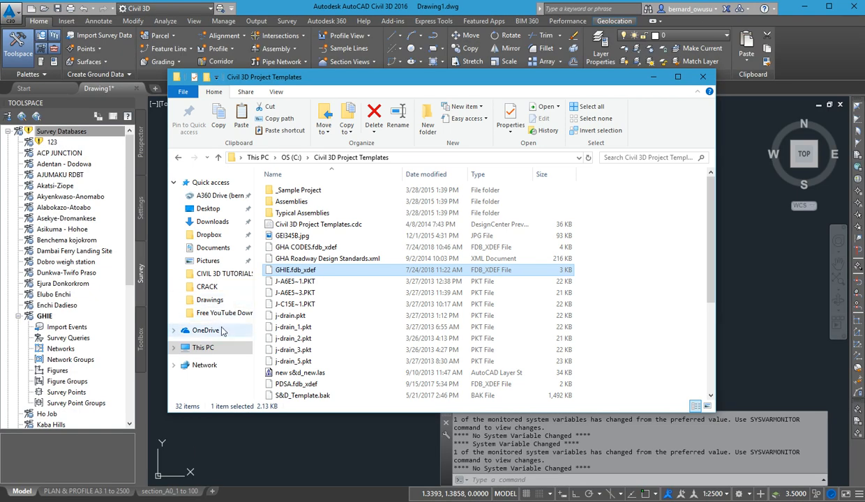
left_click(213, 346)
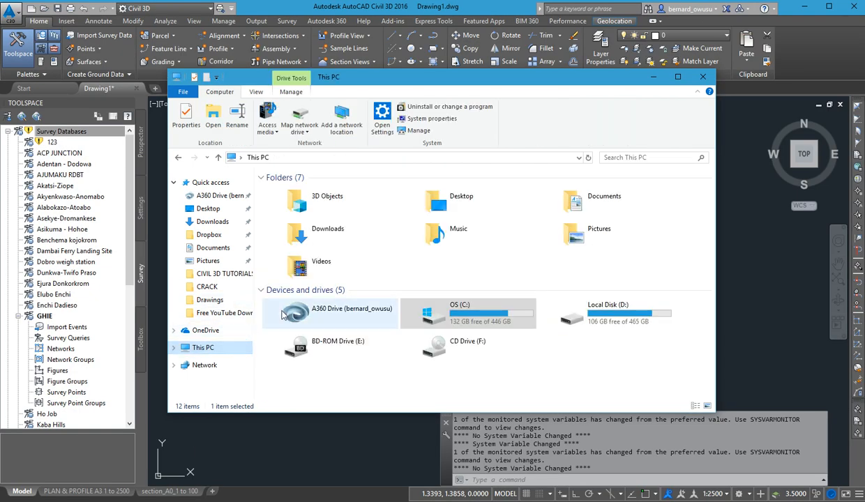
double_click(440, 308)
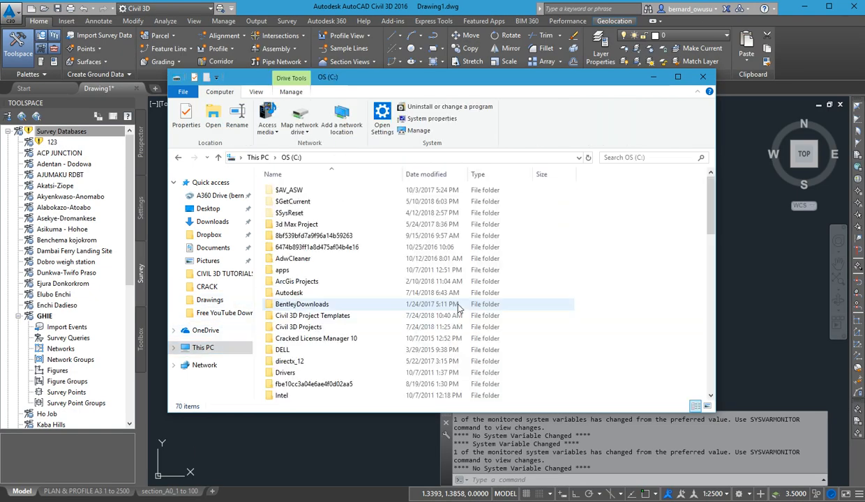
double_click(306, 327)
scroll(328, 352, "down", 7)
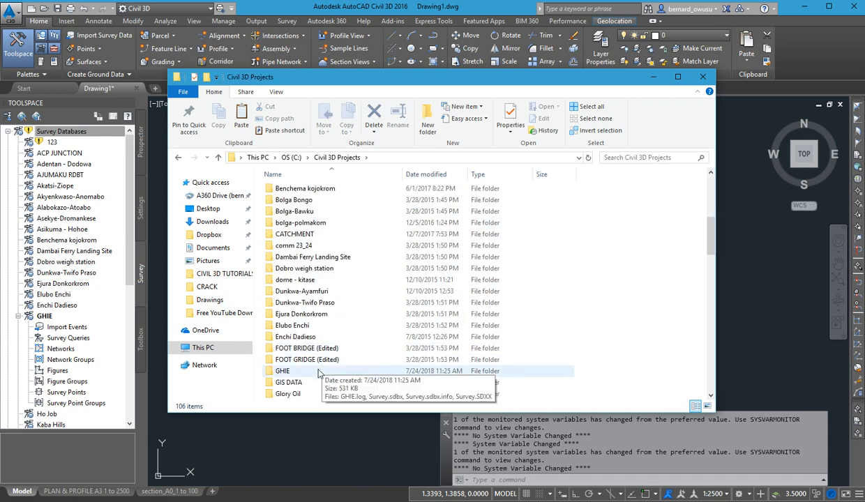
left_click(322, 371)
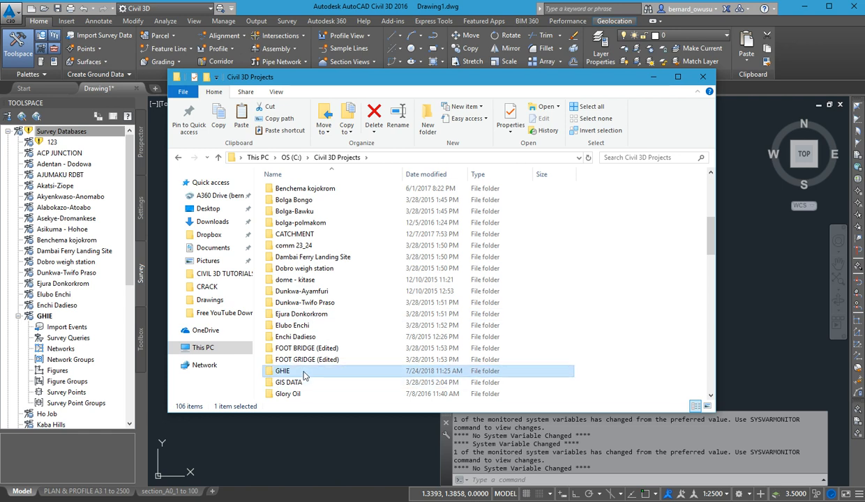
mouse_move(317, 374)
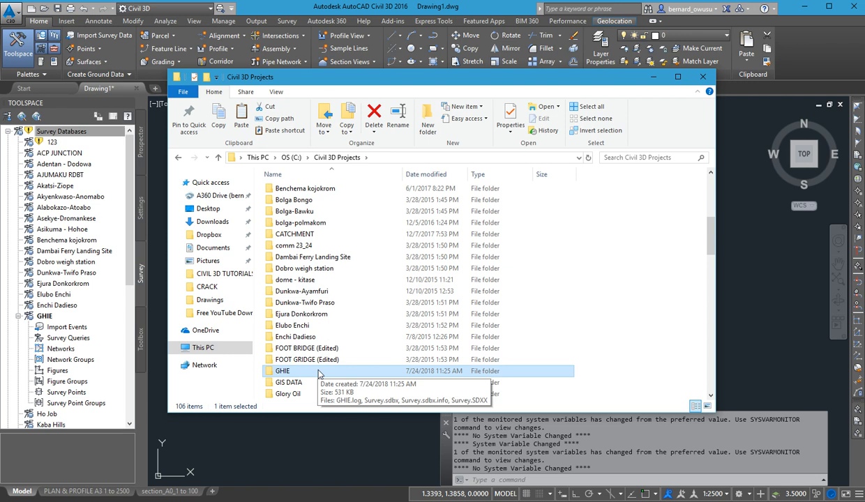
key("Delete")
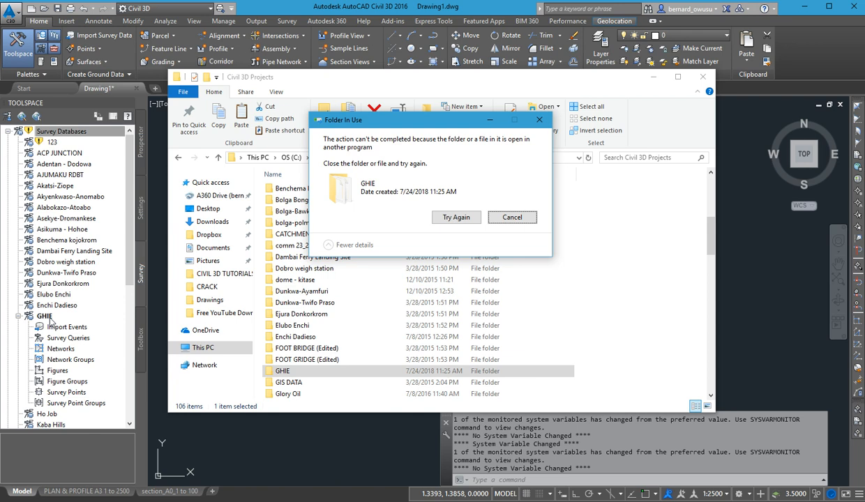
Return to Civil 3D and close the open GHIE survey database.
left_click(21, 319)
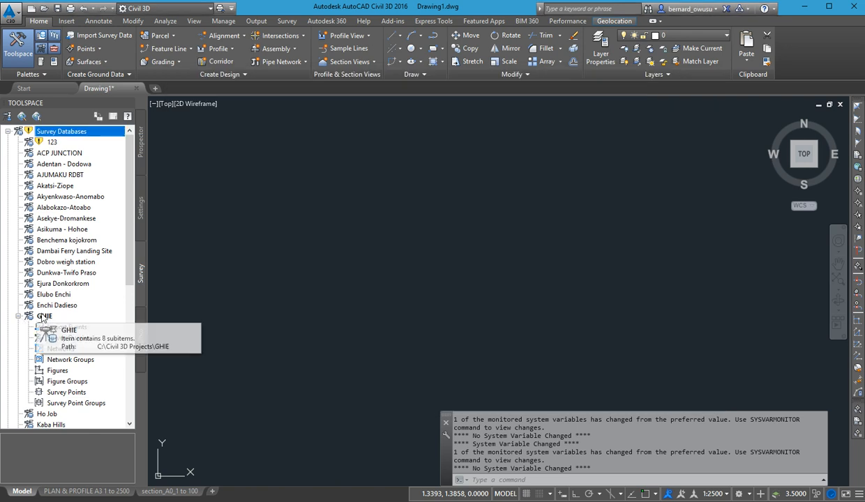
left_click(42, 317)
right_click(43, 317)
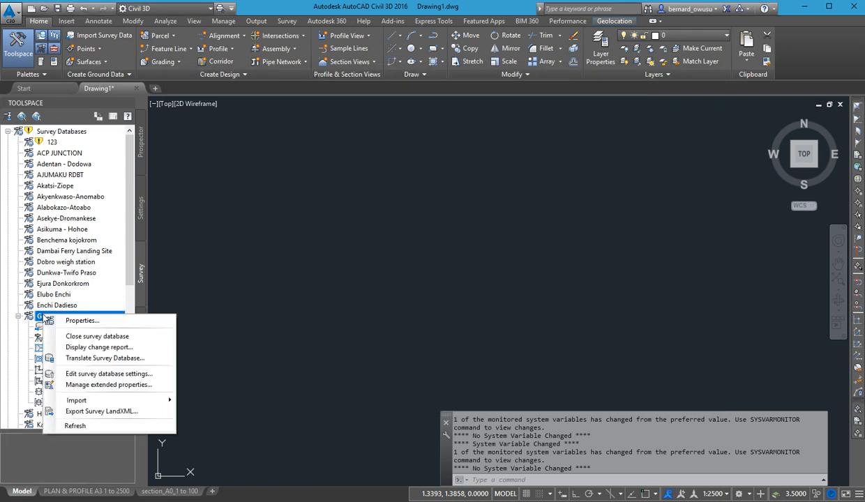
left_click(18, 317)
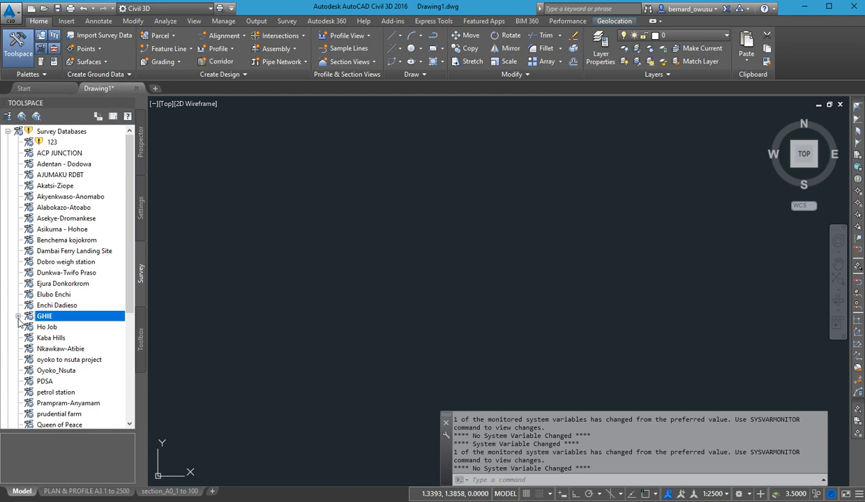
left_click(18, 317)
right_click(55, 317)
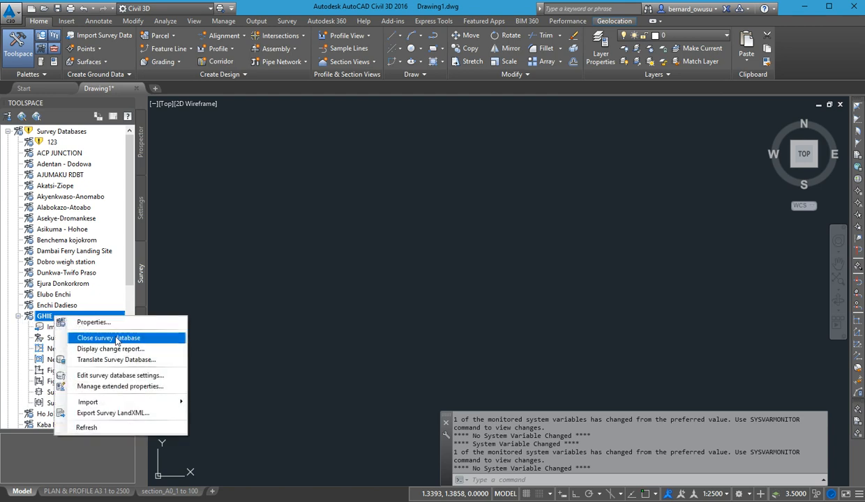
right_click(43, 317)
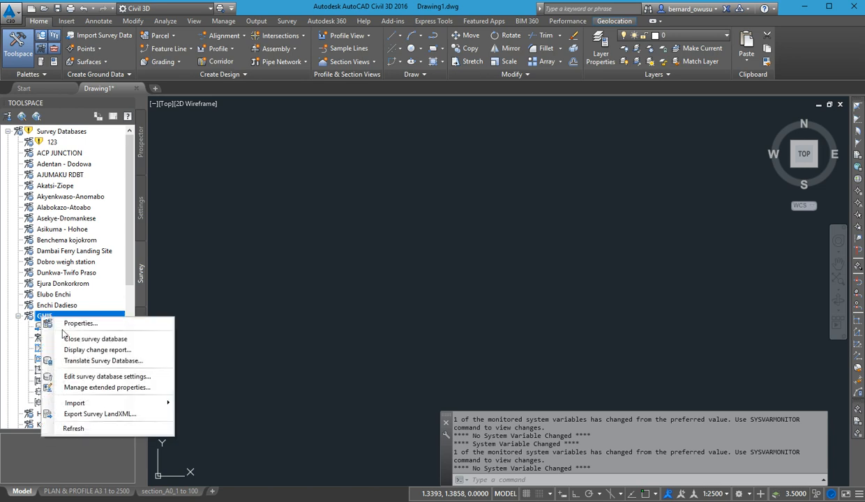
left_click(98, 340)
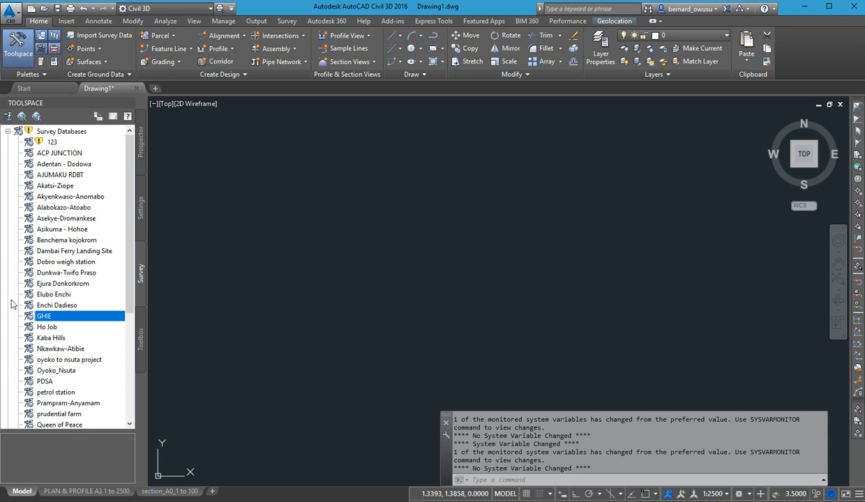
Retry deleting the GHIE project folder in File Explorer, and refresh the Survey Databases collection in Civil 3D.
left_click(216, 501)
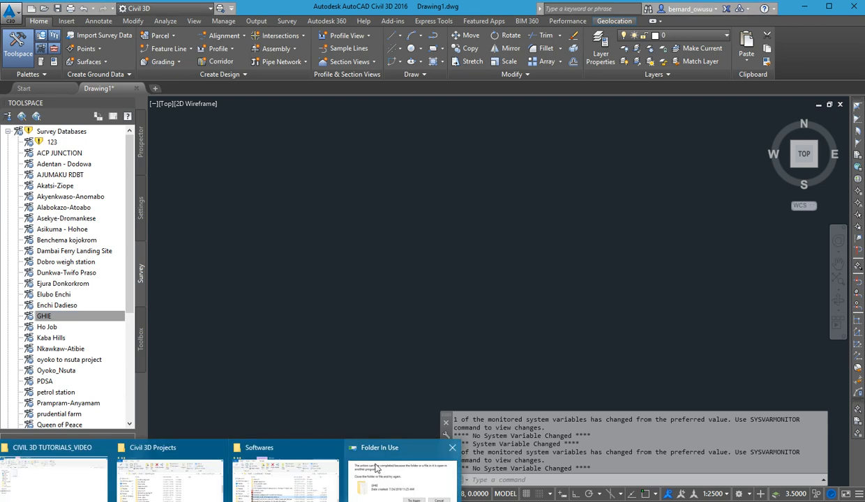
left_click(362, 454)
left_click(457, 217)
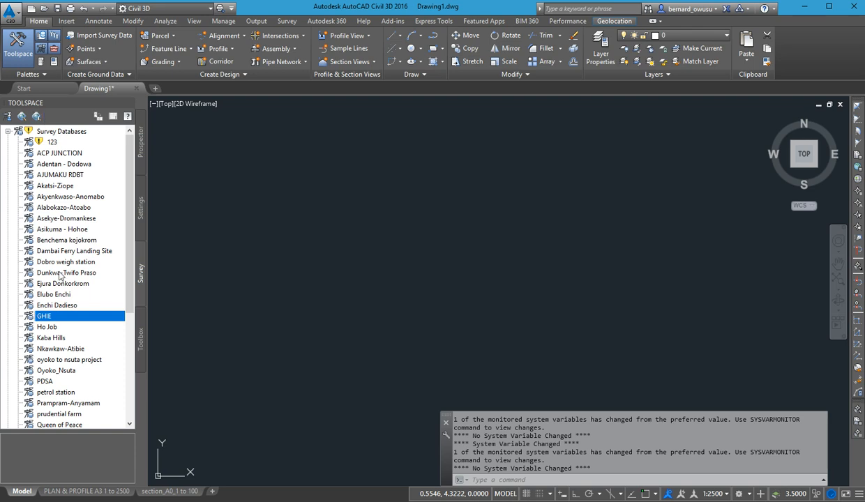
right_click(77, 133)
left_click(108, 174)
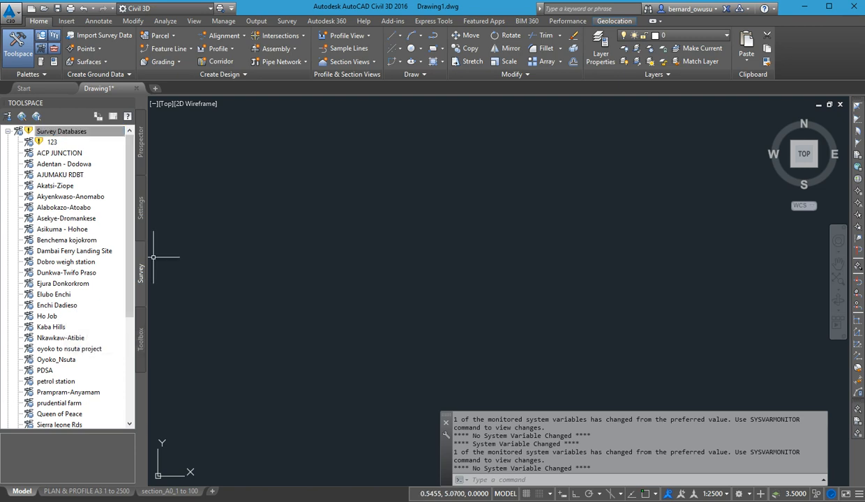
Create a new local survey database named GHIE in the Survey Databases collection.
right_click(90, 139)
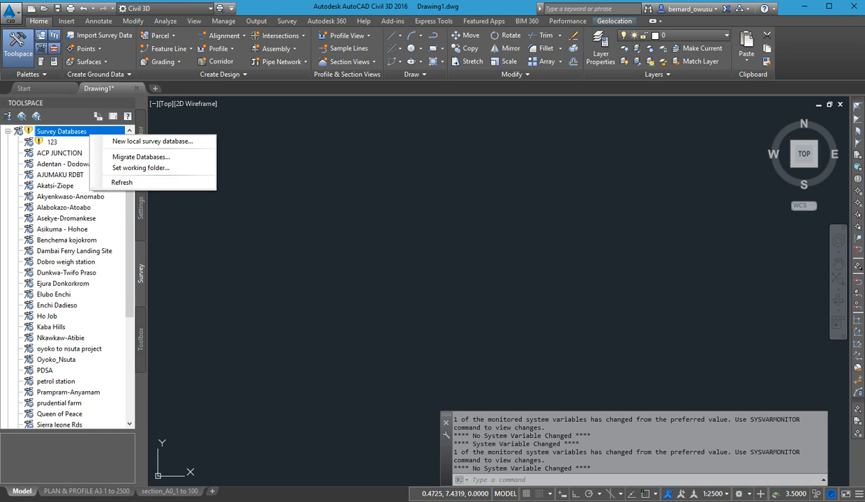
left_click(58, 336)
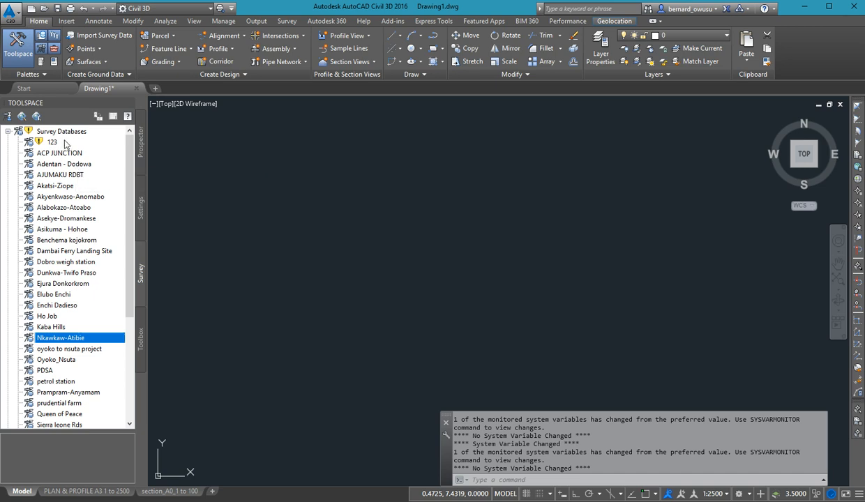
right_click(72, 134)
left_click(111, 140)
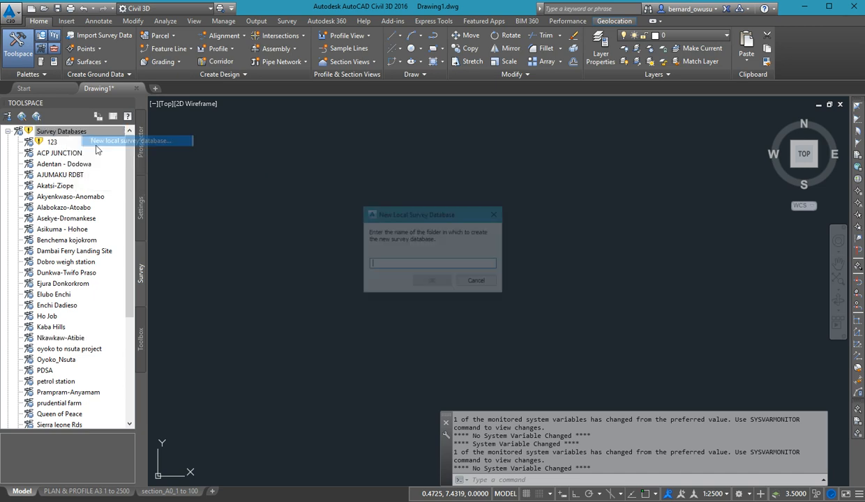
type("GHIE")
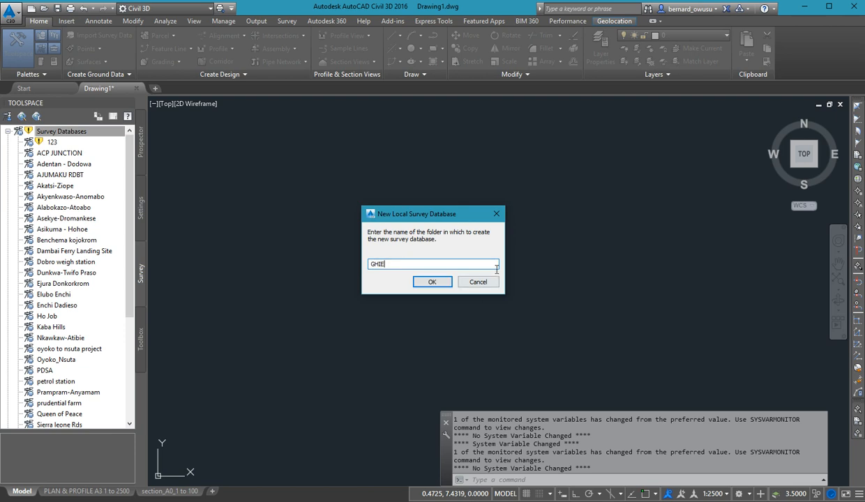
left_click(432, 281)
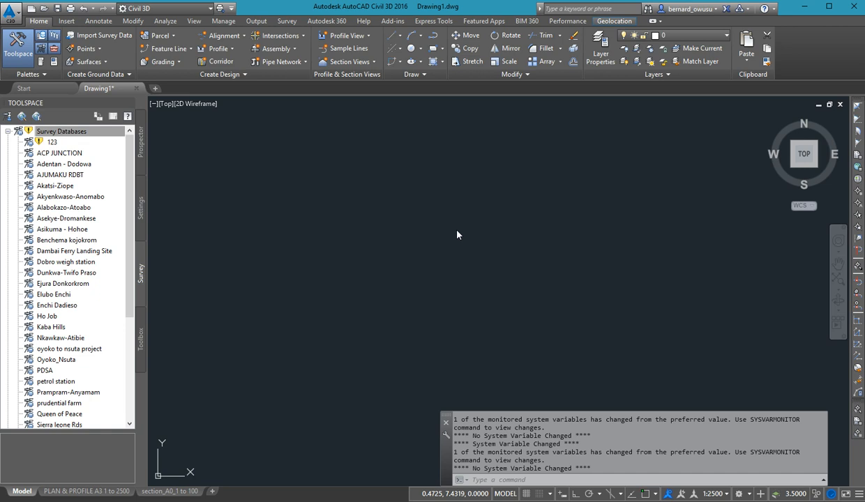
Create a new network named km0-5 in the GHIE survey database.
scroll(91, 319, "down", 1)
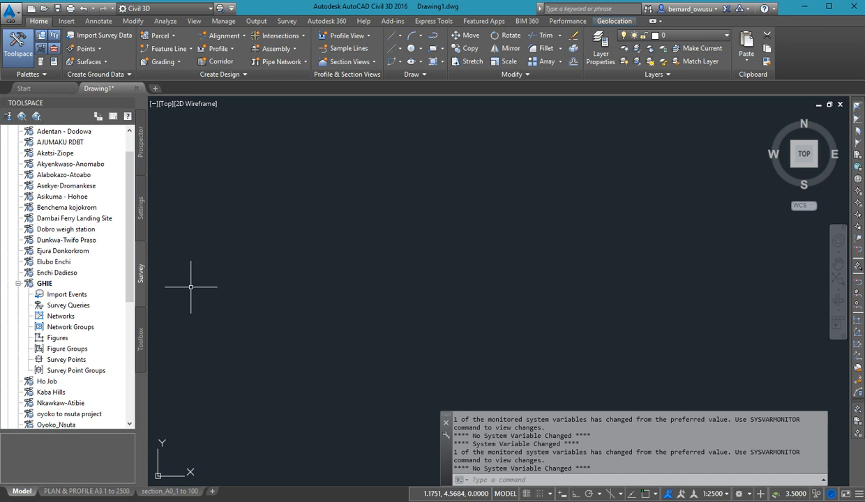
right_click(55, 318)
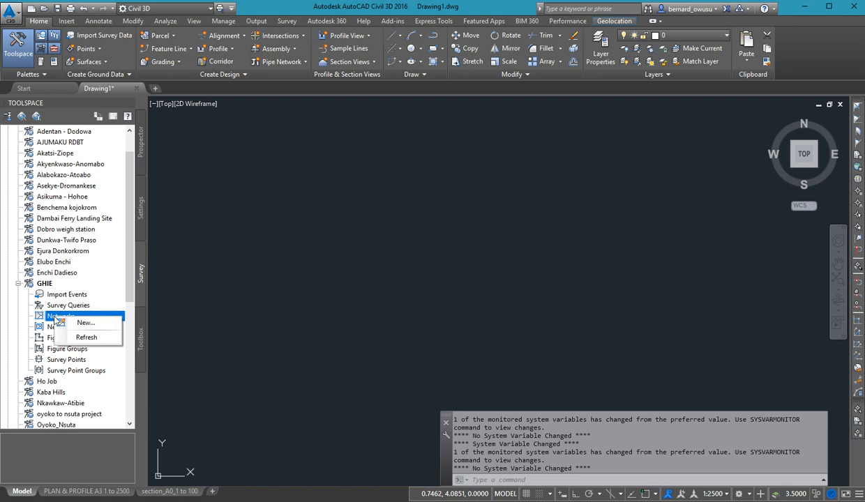
left_click(81, 323)
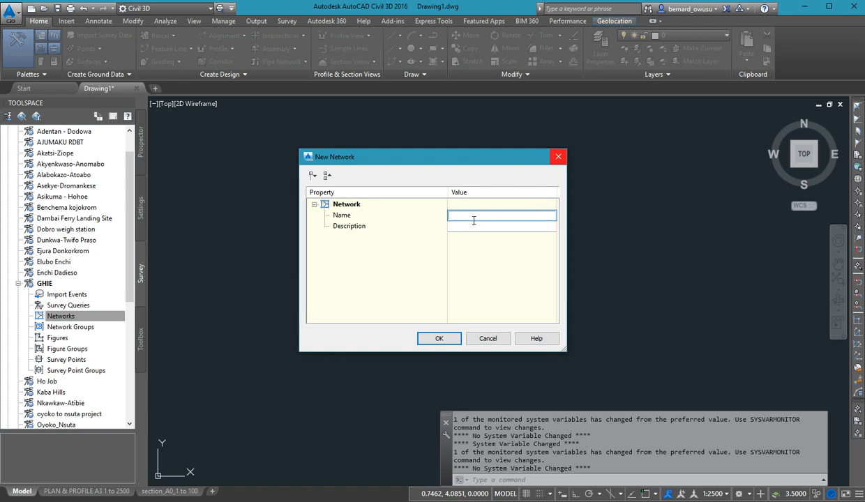
type("km0-5")
left_click(438, 339)
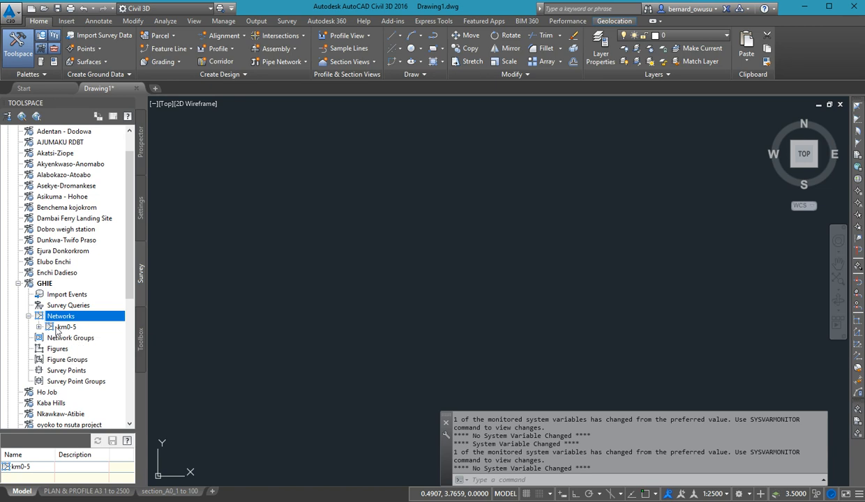
Start importing a point file into the km0-5 network.
right_click(59, 327)
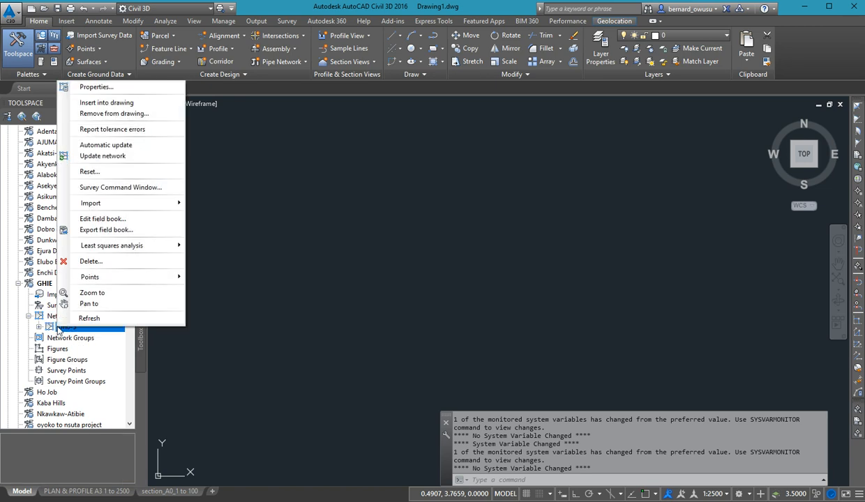
left_click(176, 339)
left_click(82, 325)
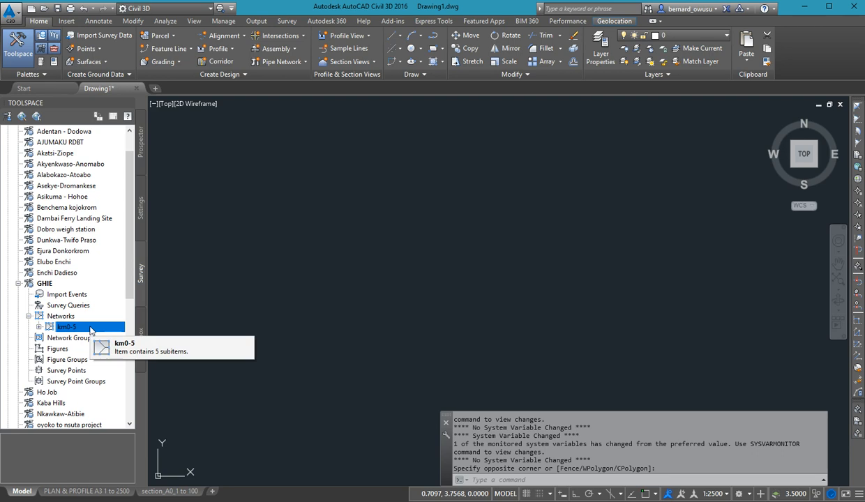
right_click(89, 327)
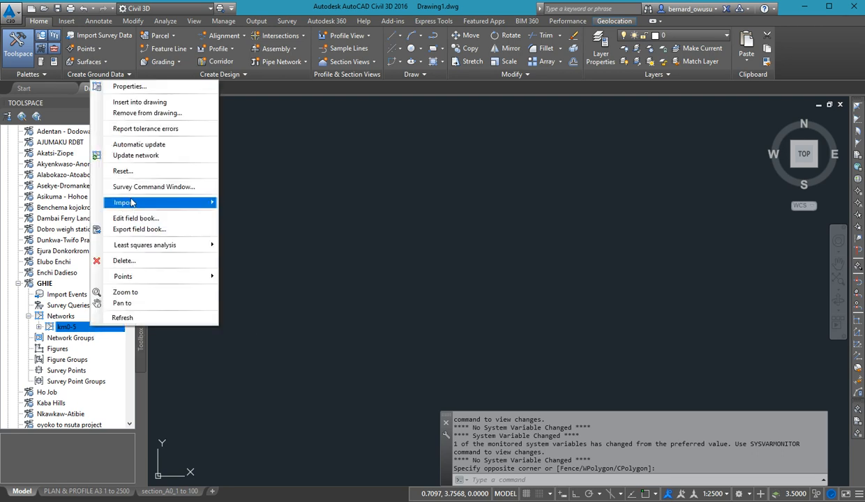
mouse_move(131, 203)
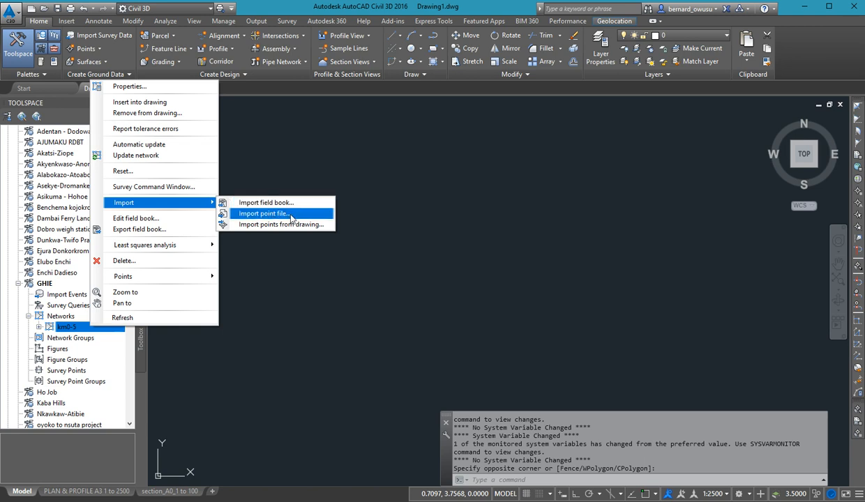
left_click(288, 214)
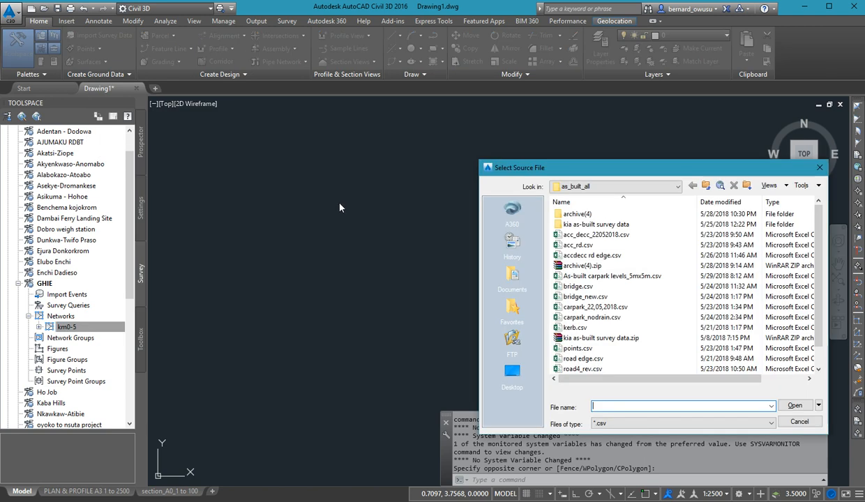
Browse to the "design data for trainees" folder in Documents for the source files.
left_click_drag(612, 168, 404, 132)
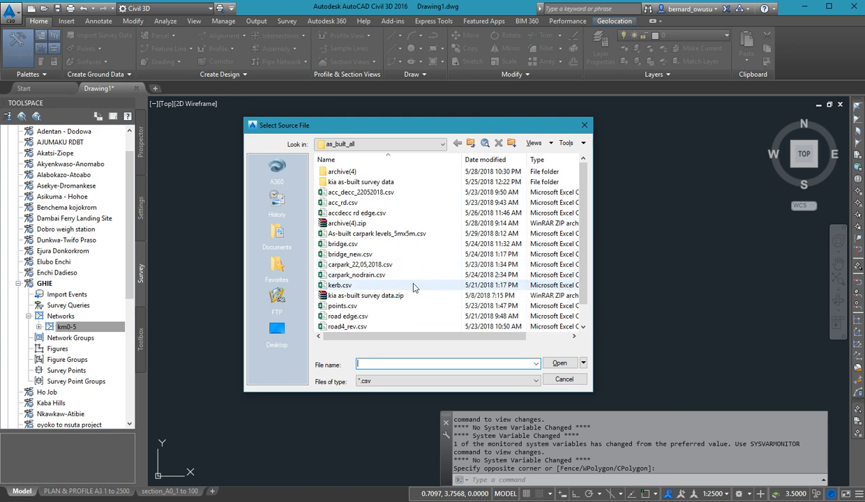
scroll(419, 286, "down", 1)
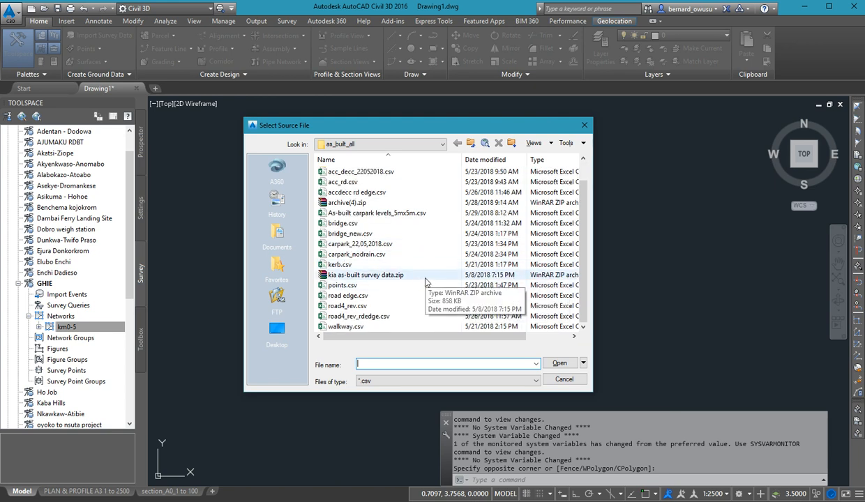
scroll(428, 280, "up", 1)
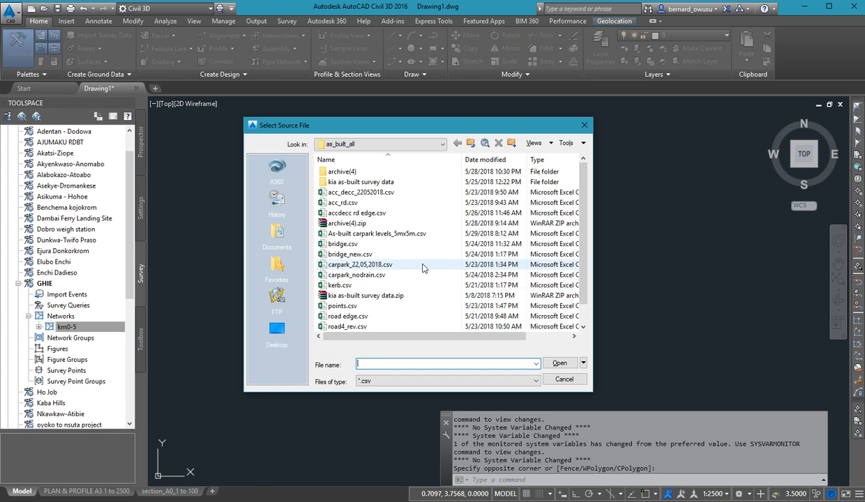
left_click(282, 241)
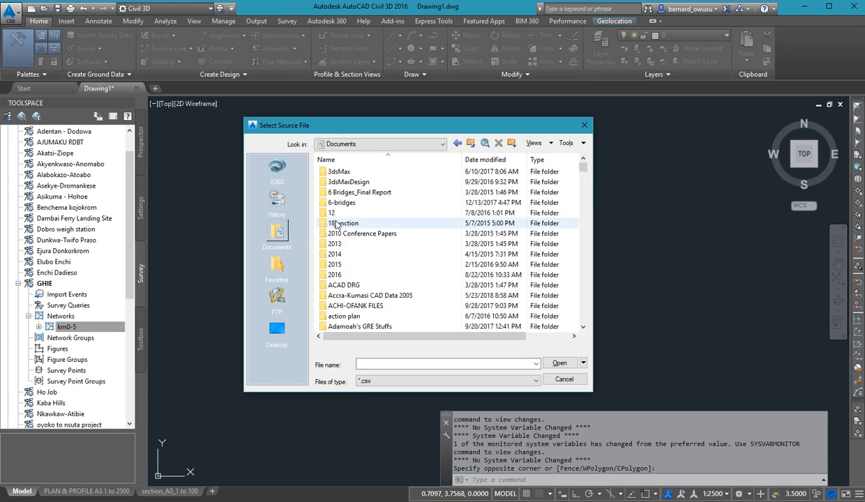
scroll(353, 208, "down", 10)
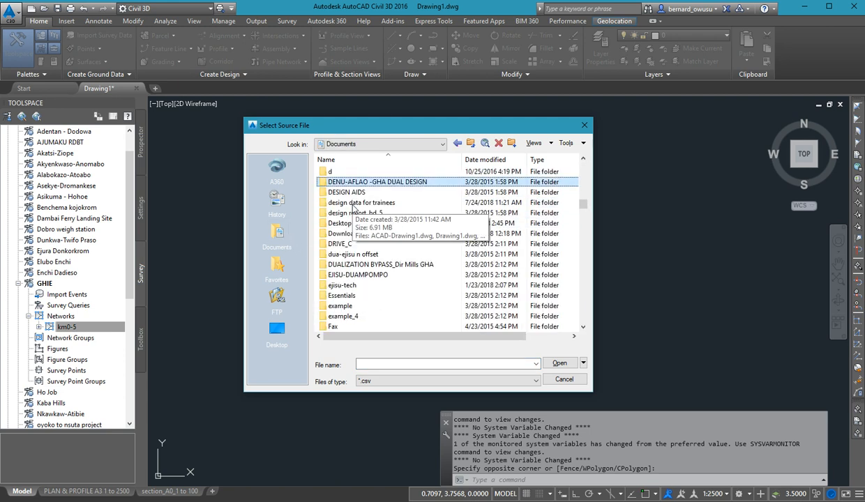
double_click(354, 203)
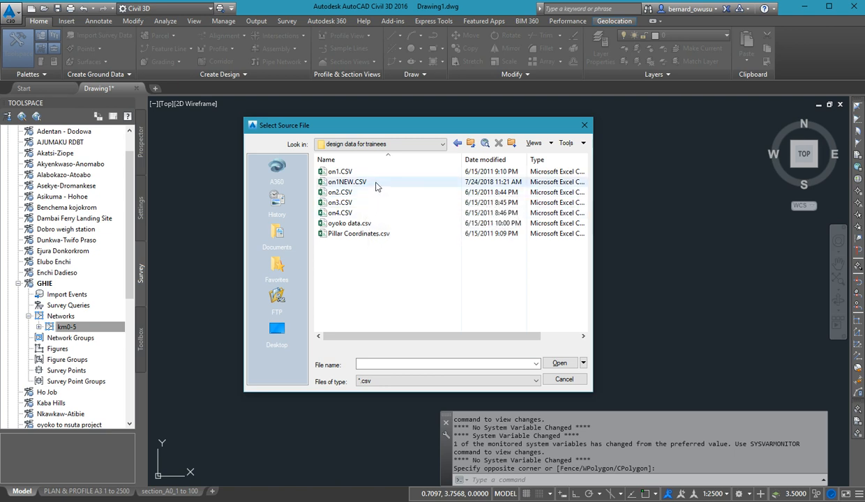
Choose on1NEW.CSV, on2.CSV, on3.CSV and on4.CSV together as the source point files and open them for import.
left_click(376, 182)
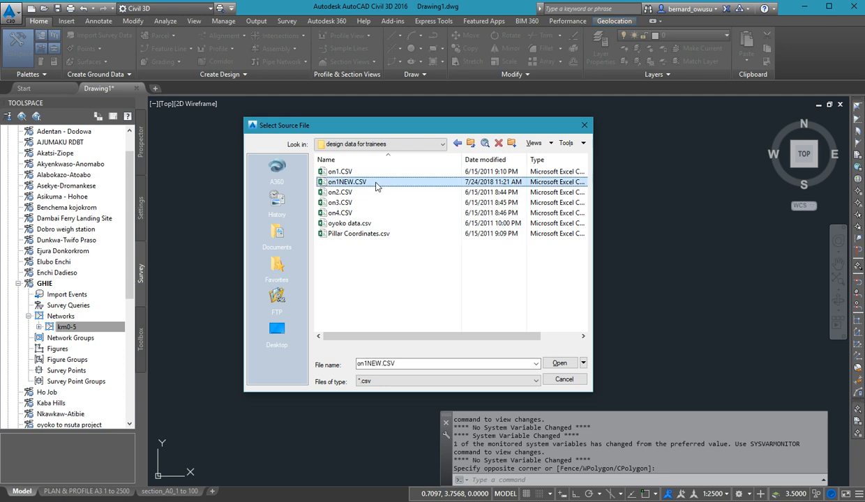
left_click(360, 213, "shift")
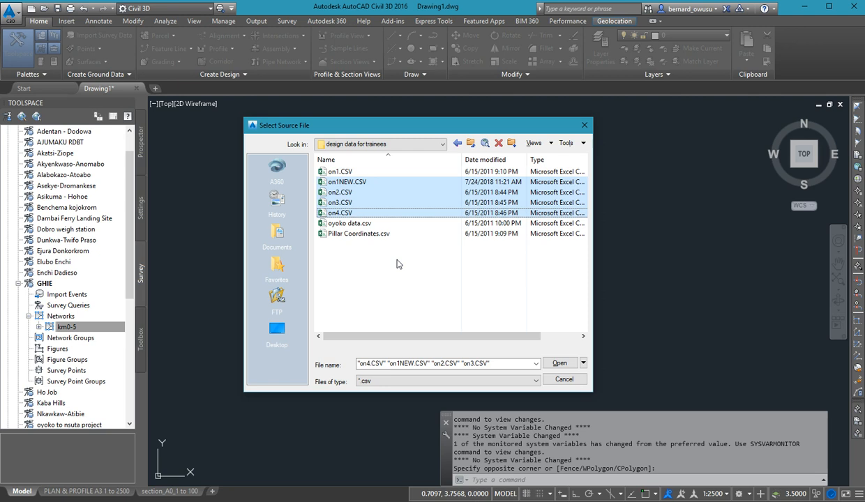
left_click(400, 385)
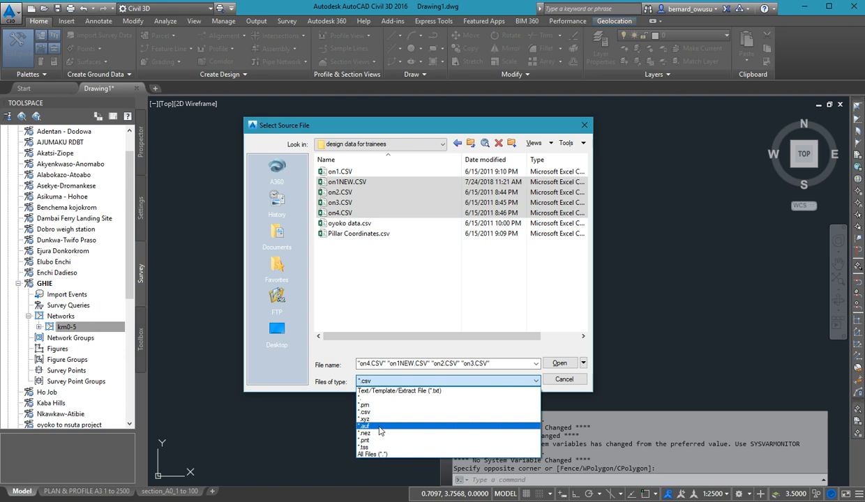
left_click(434, 296)
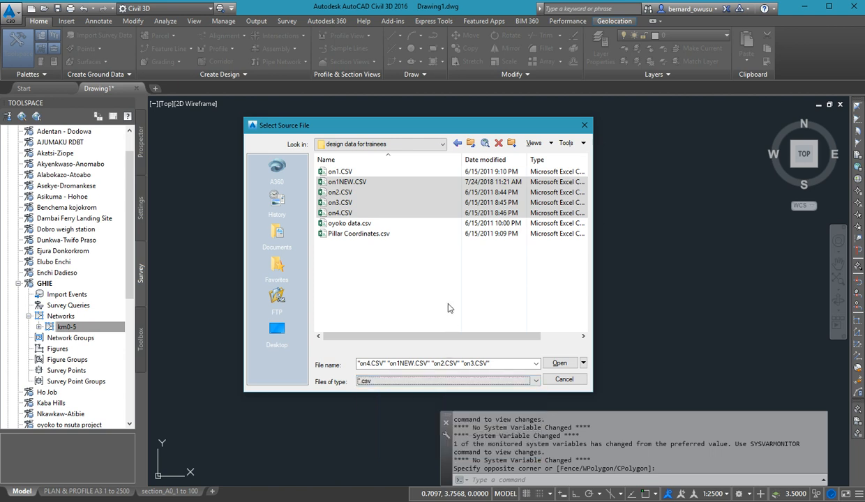
left_click(558, 366)
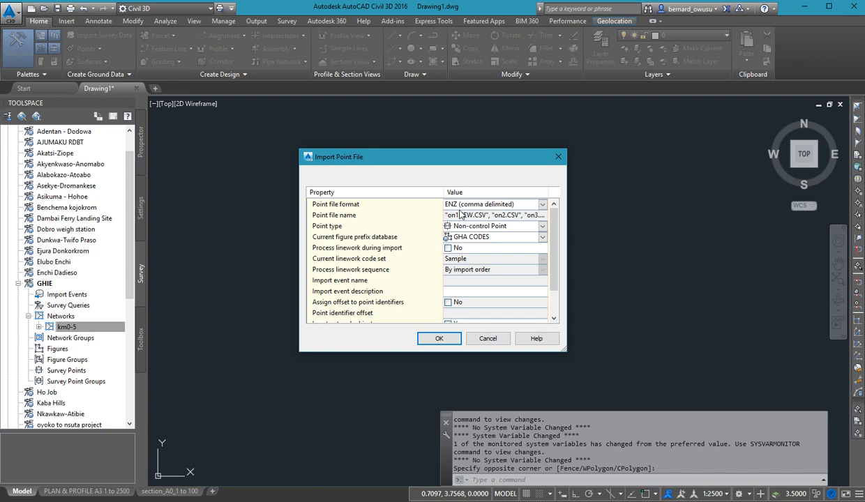
Set the point file format for the import to NEZD (comma delimited).
left_click(543, 205)
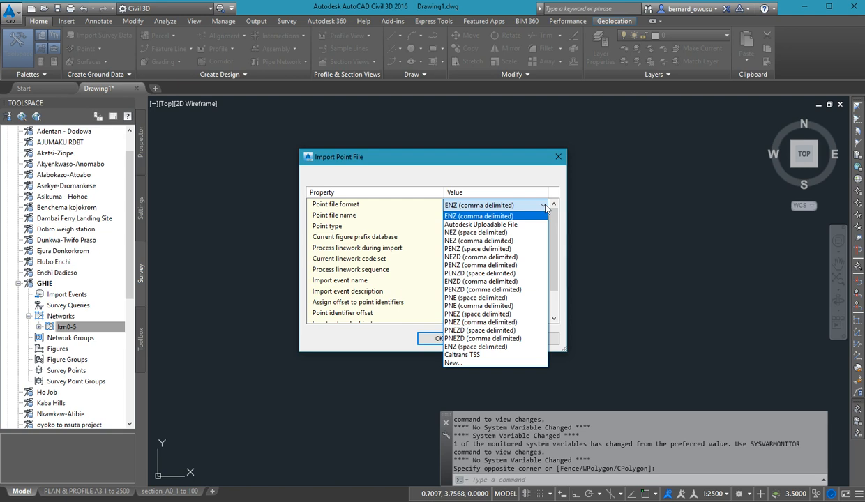
left_click(487, 257)
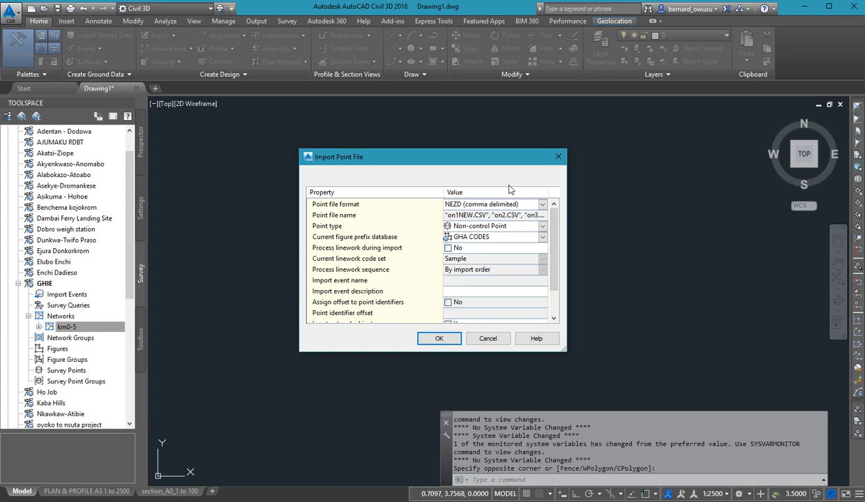
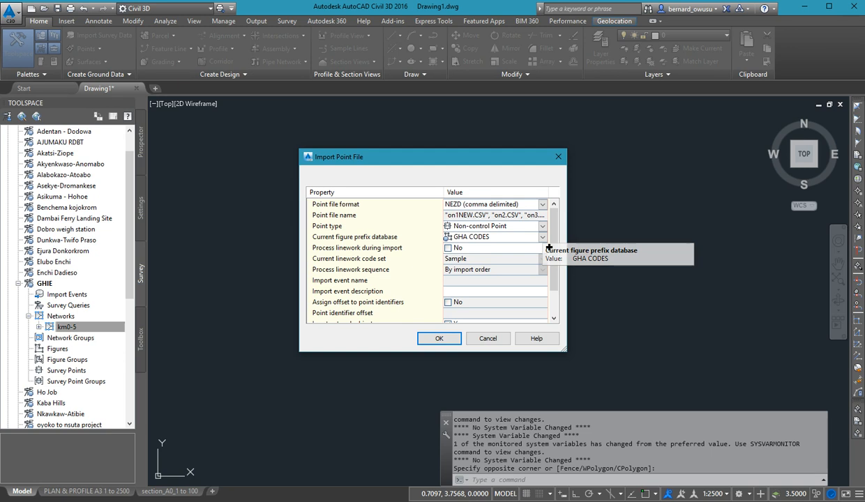
Set the current figure prefix database to GHIE and import the four point files into the km0-5 network.
left_click(543, 238)
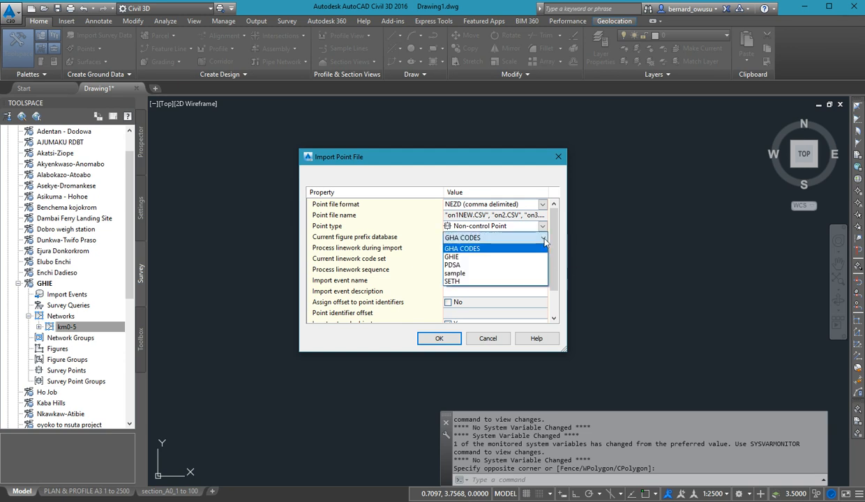
left_click(471, 258)
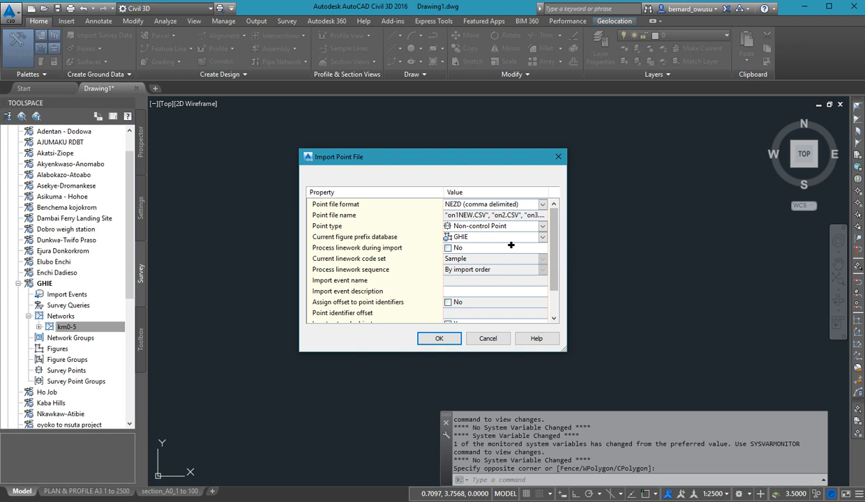
left_click_drag(553, 218, 553, 266)
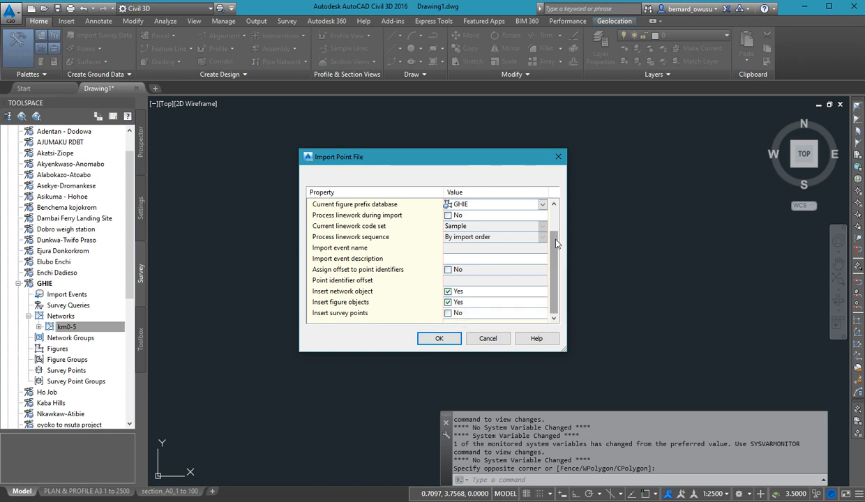
scroll(541, 209, "up", 2)
scroll(532, 253, "down", 2)
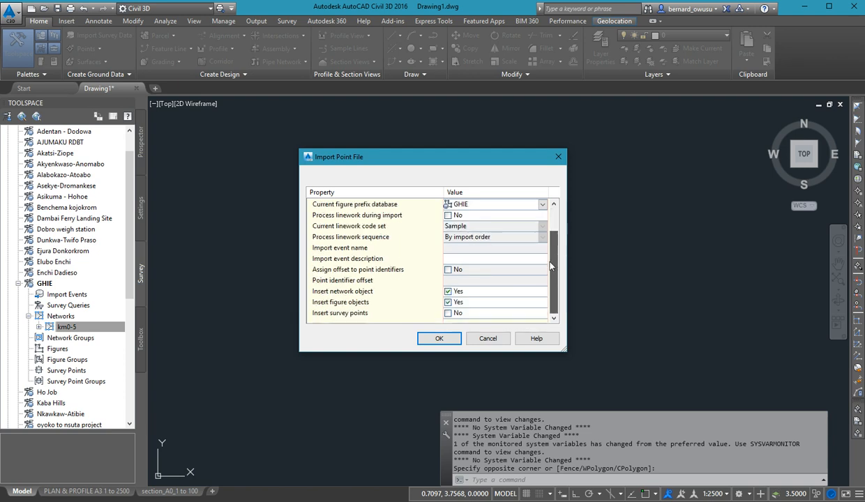
left_click(436, 339)
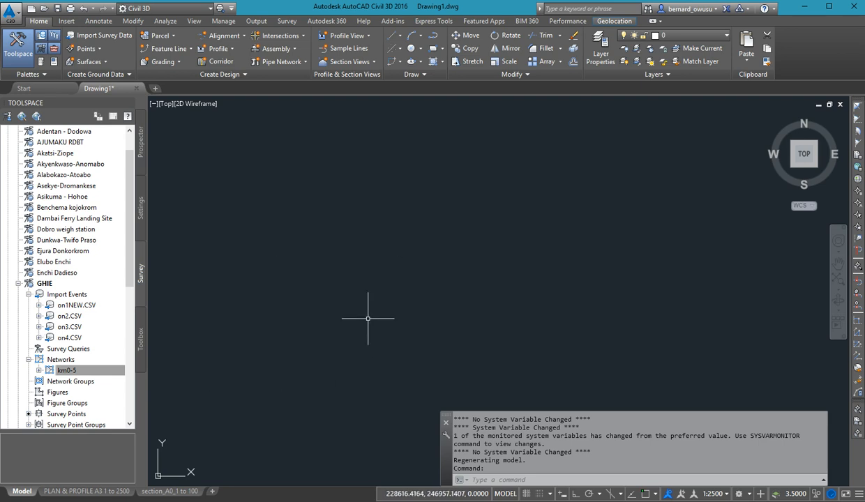
Look for the imported data in the drawing by viewing its extents and zooming to the on2.CSV import event.
middle_click(392, 309)
middle_click(392, 309)
middle_click_drag(324, 398, 407, 281)
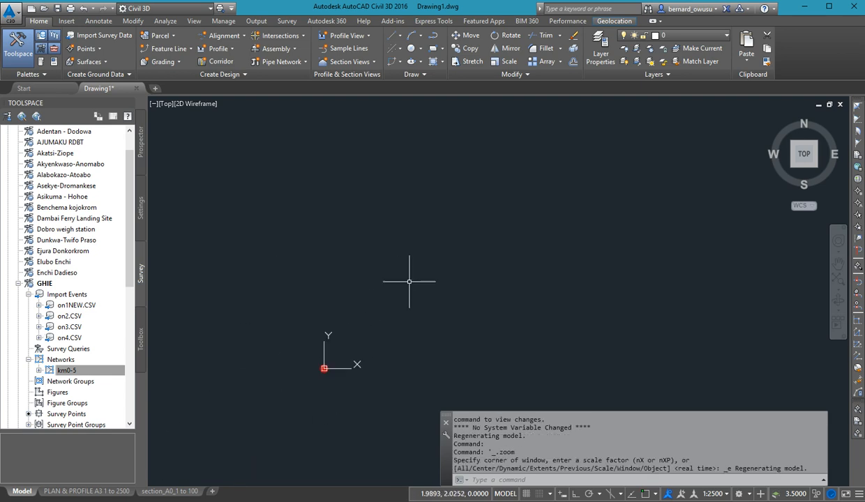
left_click(97, 370)
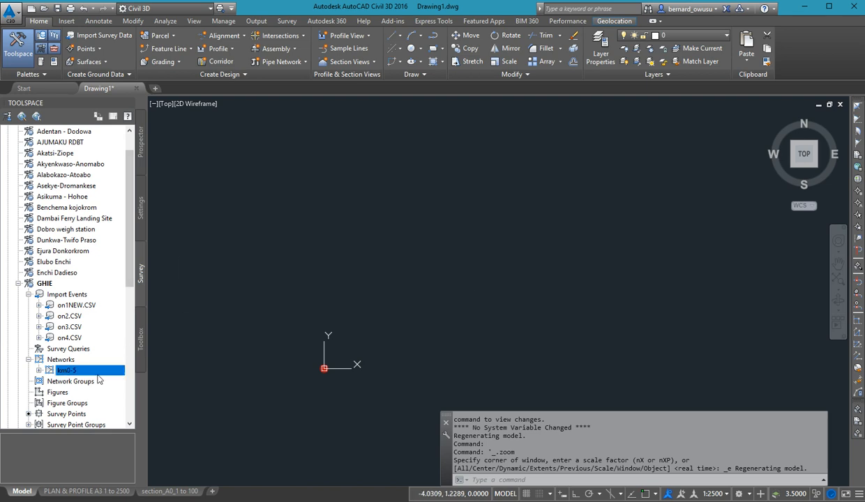
left_click(39, 371)
left_click(39, 359)
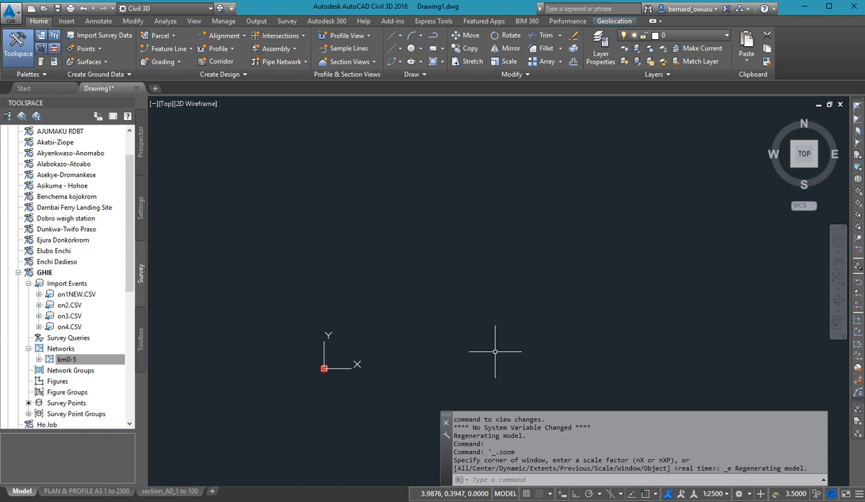
right_click(84, 305)
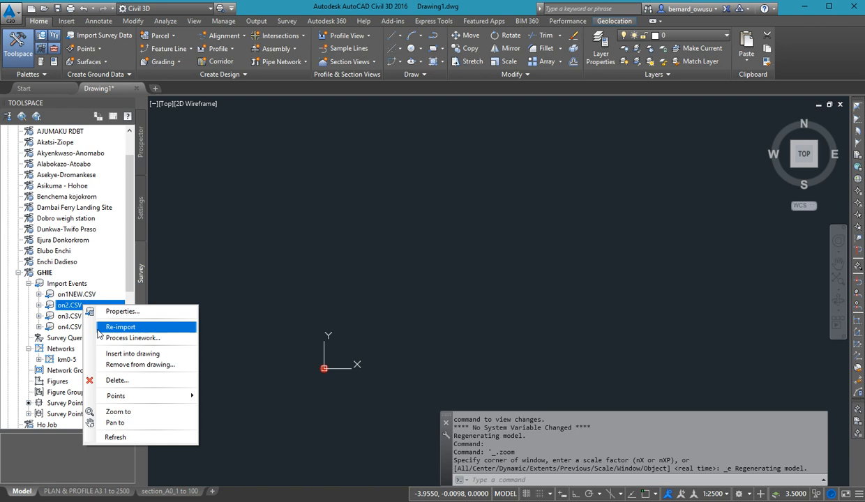
left_click(90, 411)
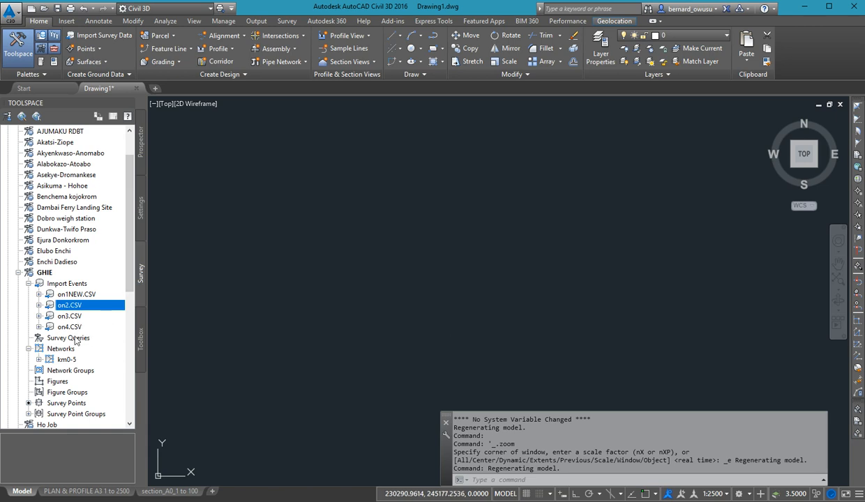
left_click(39, 304)
left_click(39, 305)
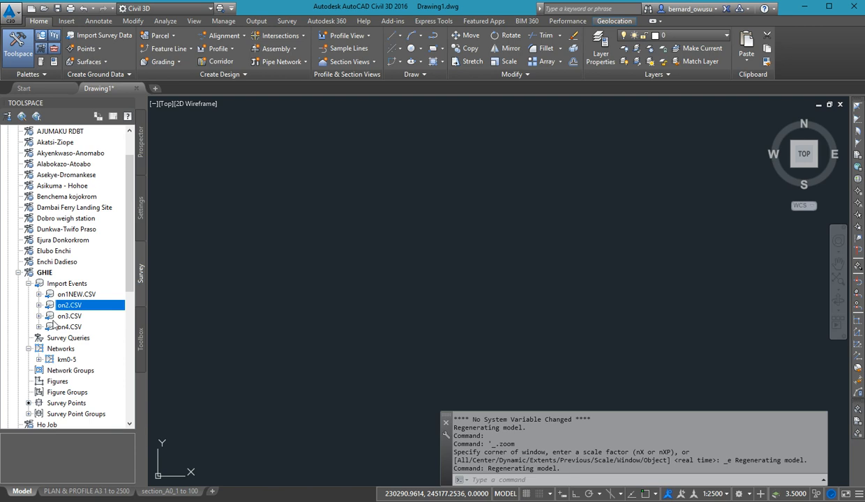
Re-import the on1NEW.CSV event with linework processing during import enabled.
right_click(73, 360)
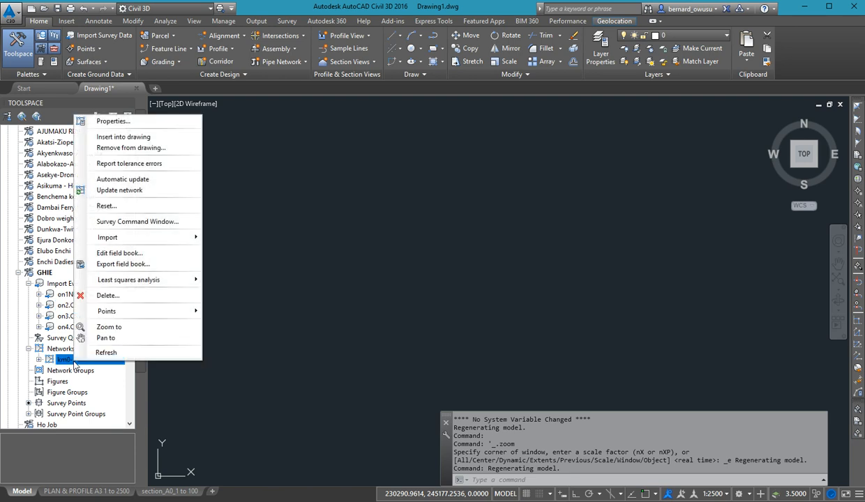
right_click(59, 295)
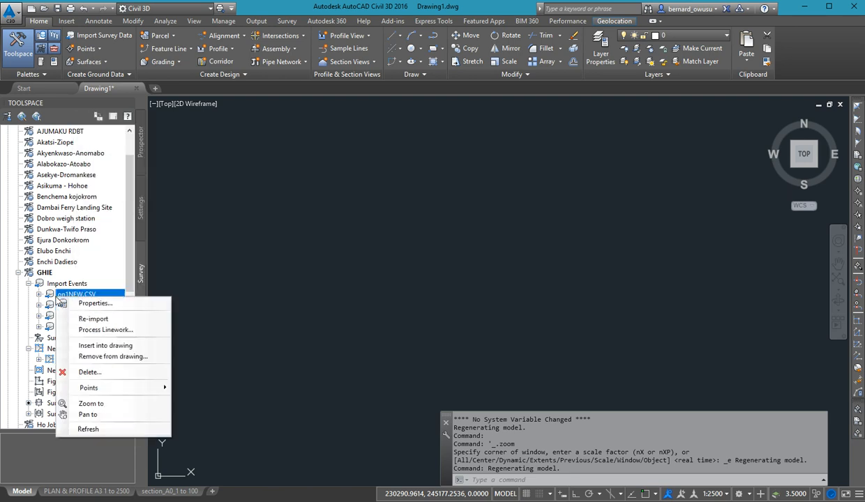
left_click(85, 318)
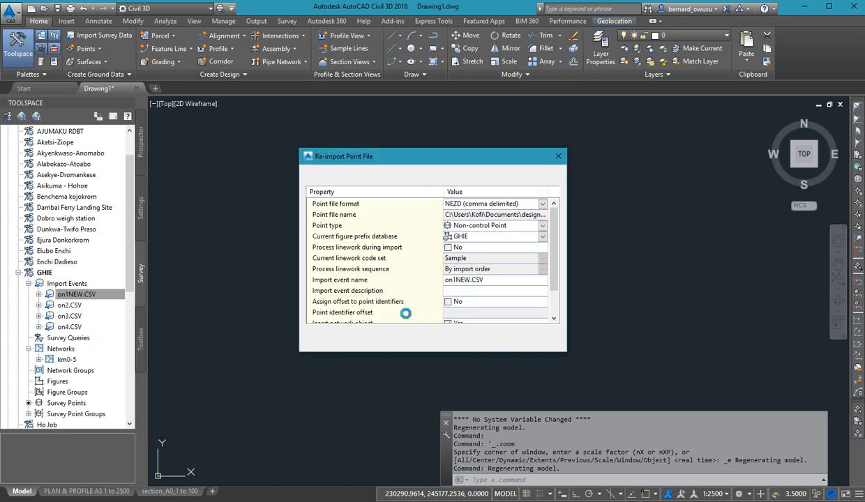
scroll(543, 272, "down", 1)
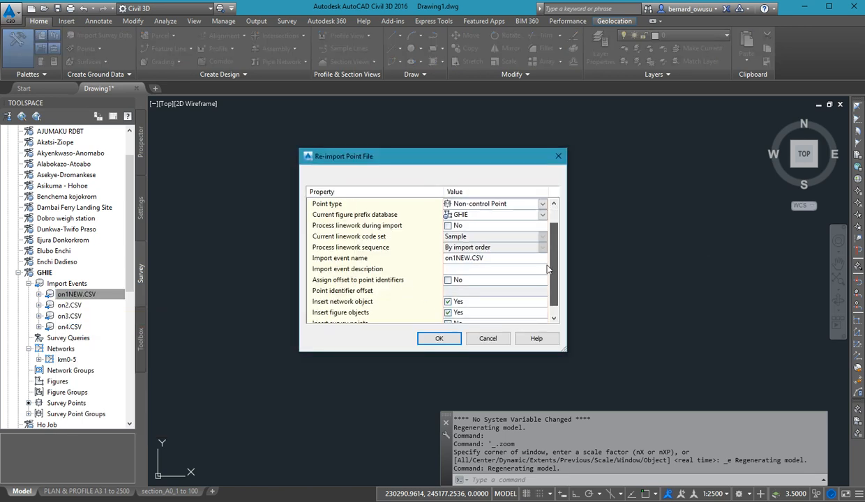
scroll(546, 265, "up", 1)
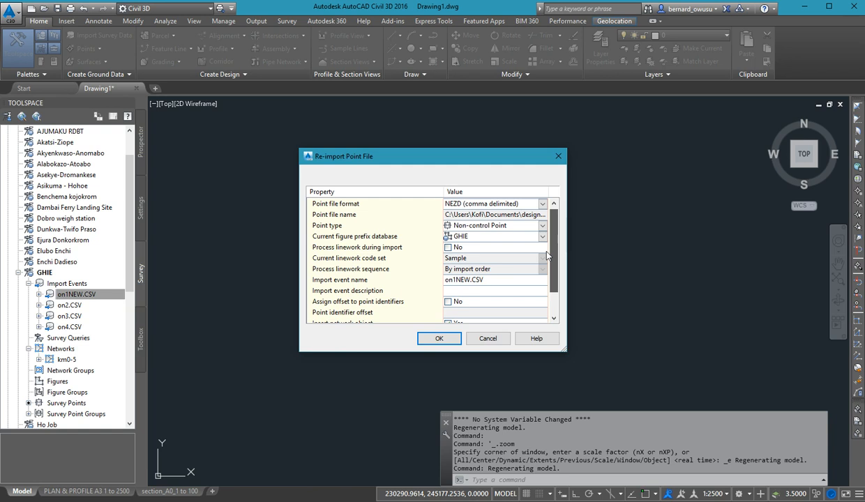
scroll(556, 279, "down", 1)
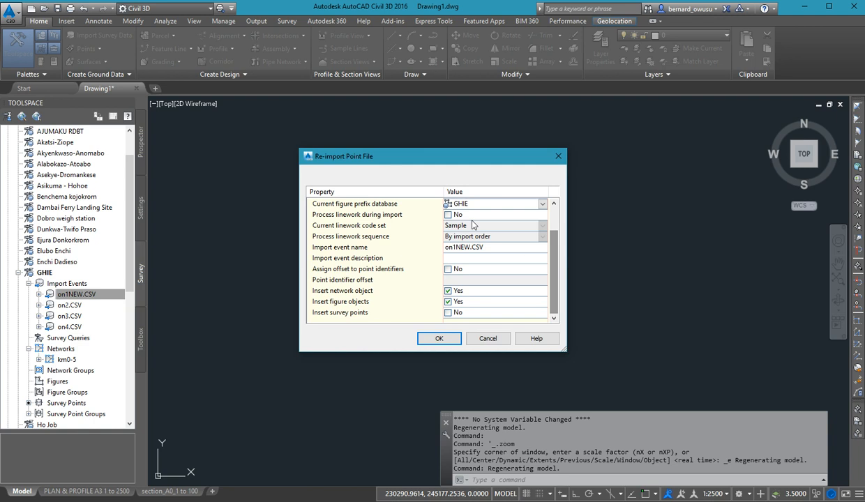
left_click(448, 214)
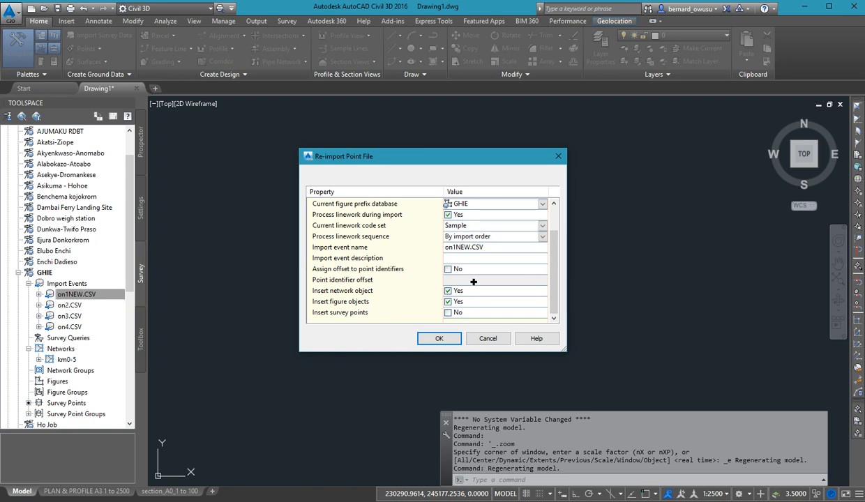
left_click(439, 338)
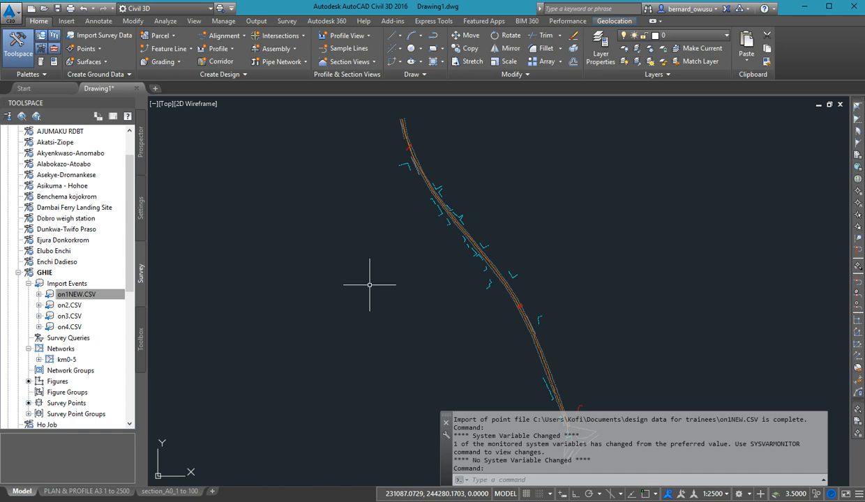
Examine the import details of the on1NEW.CSV event and look over the other GHIE import events.
left_click(53, 293)
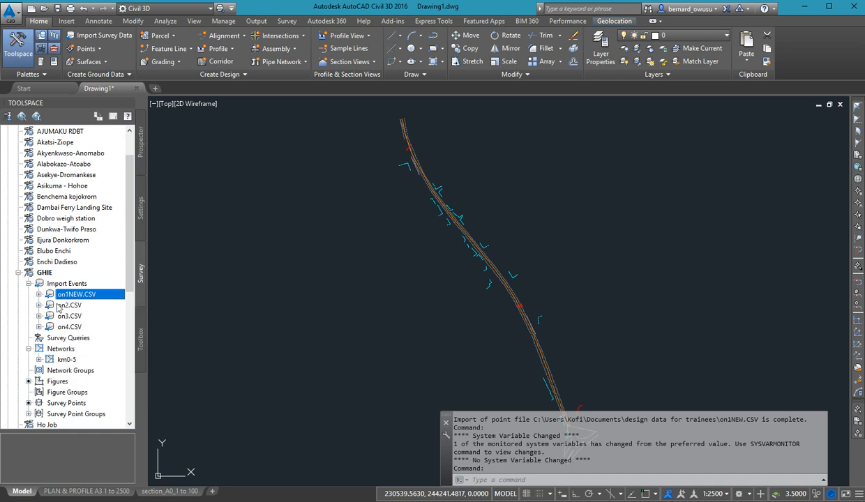
mouse_move(65, 311)
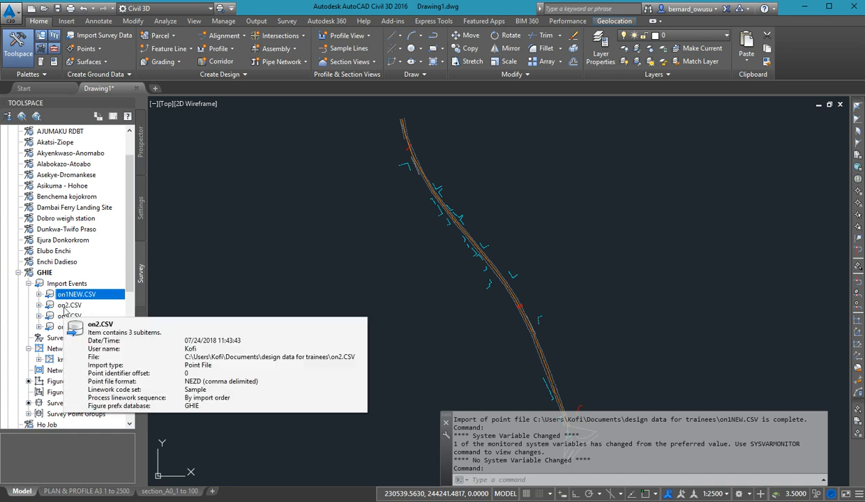
left_click(98, 295)
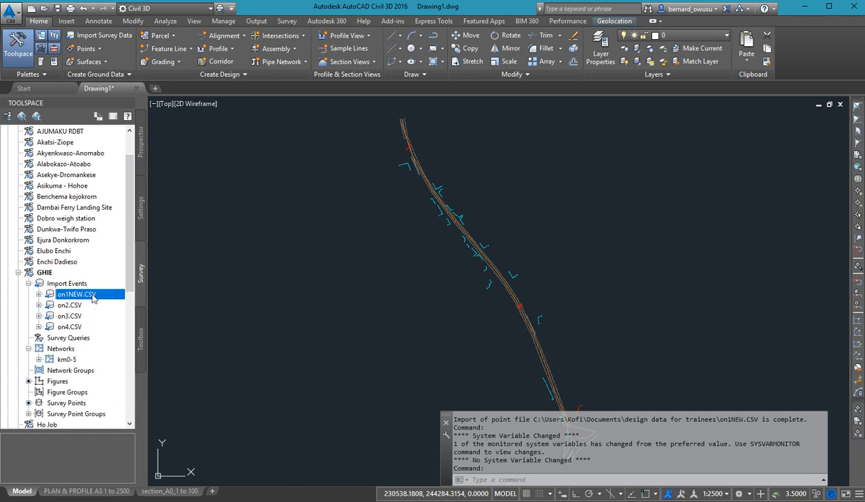
mouse_move(96, 298)
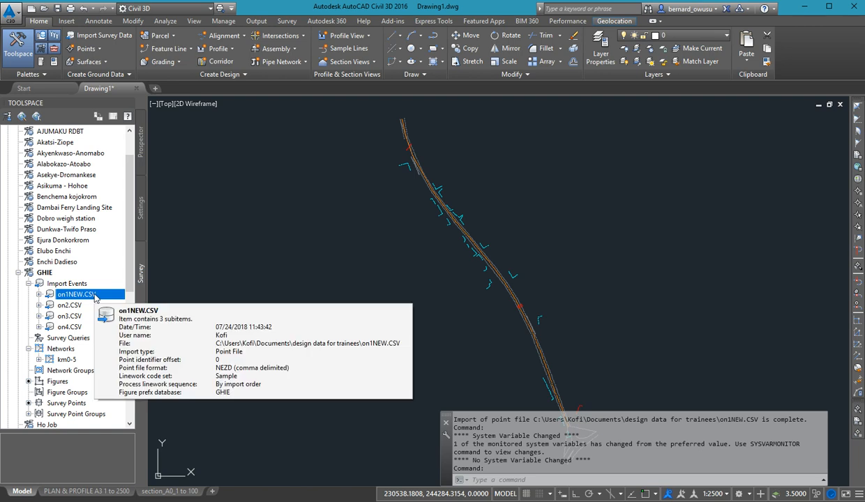
right_click(97, 297)
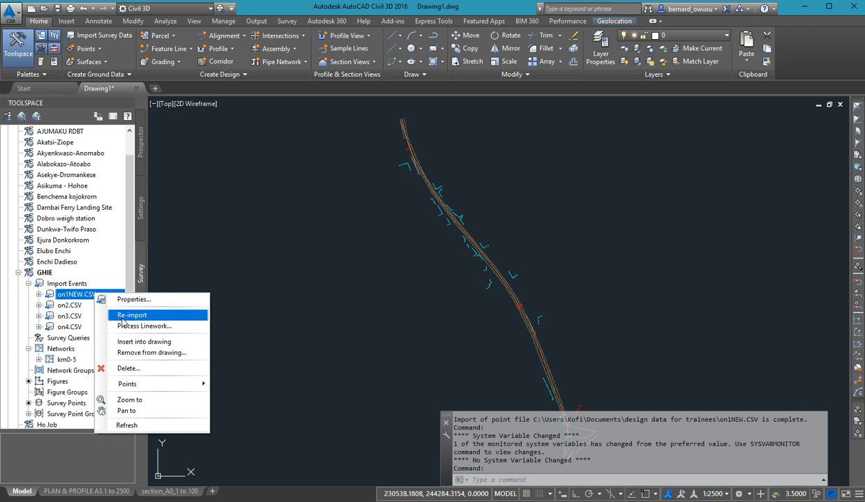
left_click(65, 307)
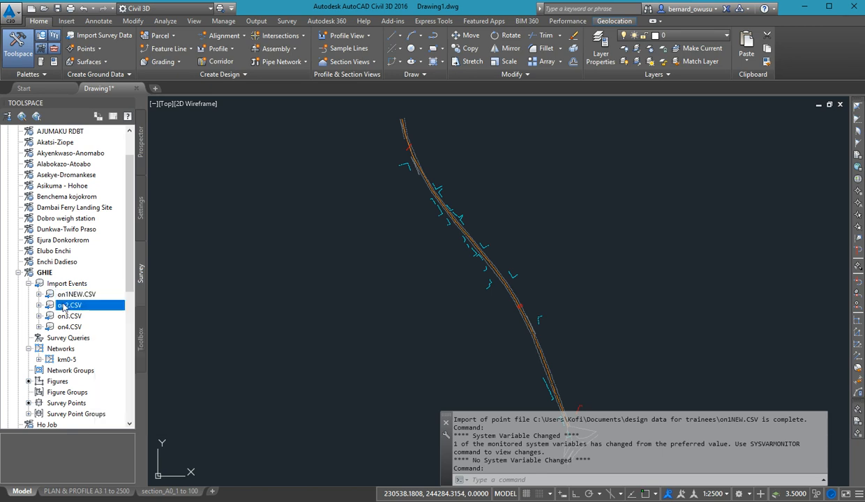
left_click(72, 294)
left_click(72, 317)
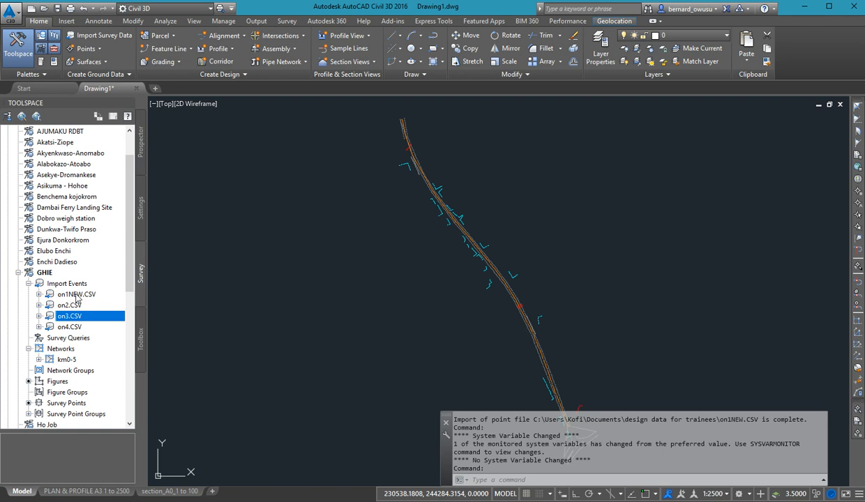
Reopen the re-import settings of on1NEW.CSV, check that linework processing is enabled, and confirm them.
right_click(78, 298)
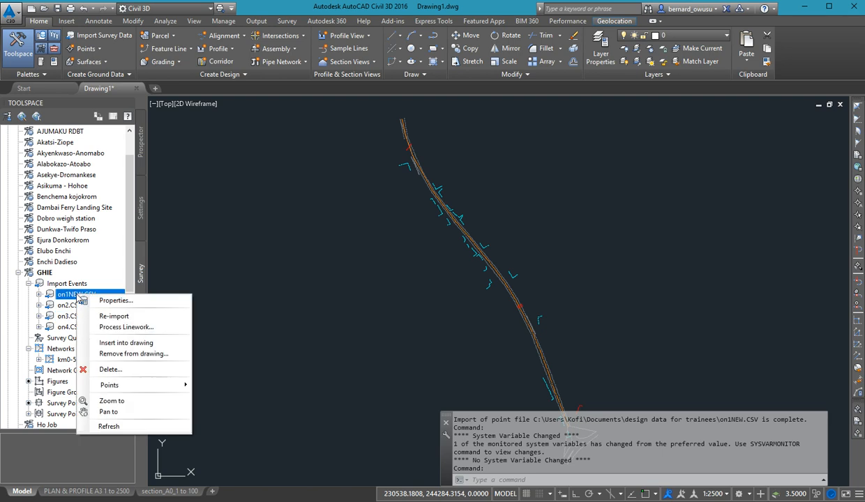
left_click(133, 317)
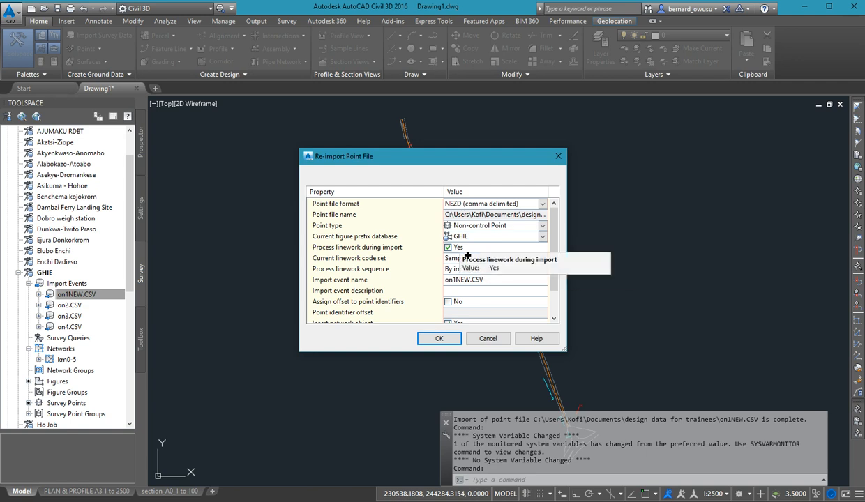
left_click(438, 338)
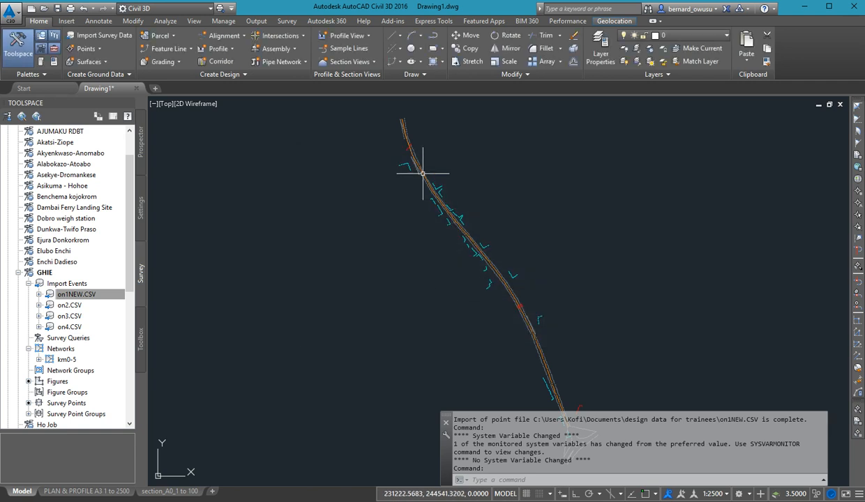
Examine the survey figures drawn along the road, both in close-up and over their full length.
scroll(447, 335, "down", 2)
middle_click_drag(453, 348, 454, 310)
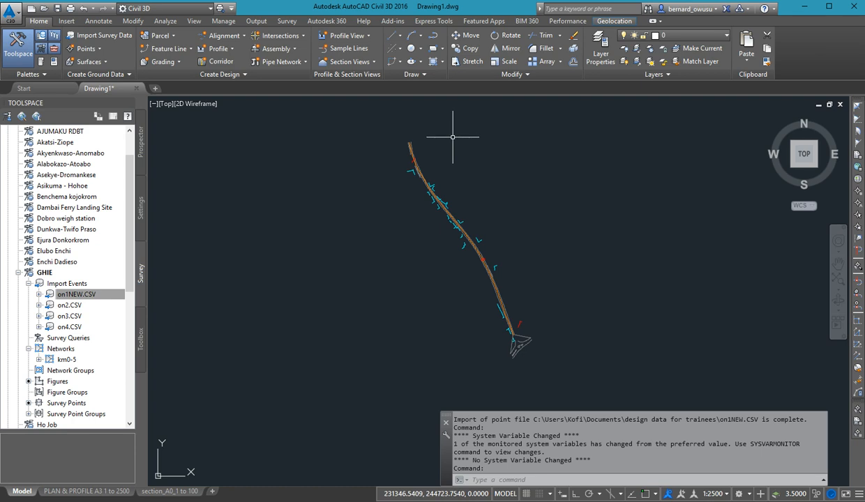
scroll(424, 171, "up", 4)
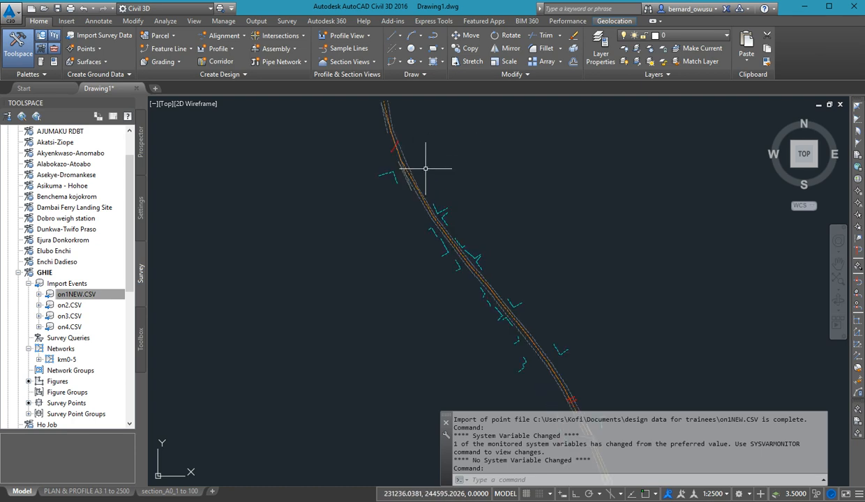
scroll(426, 229, "up", 5)
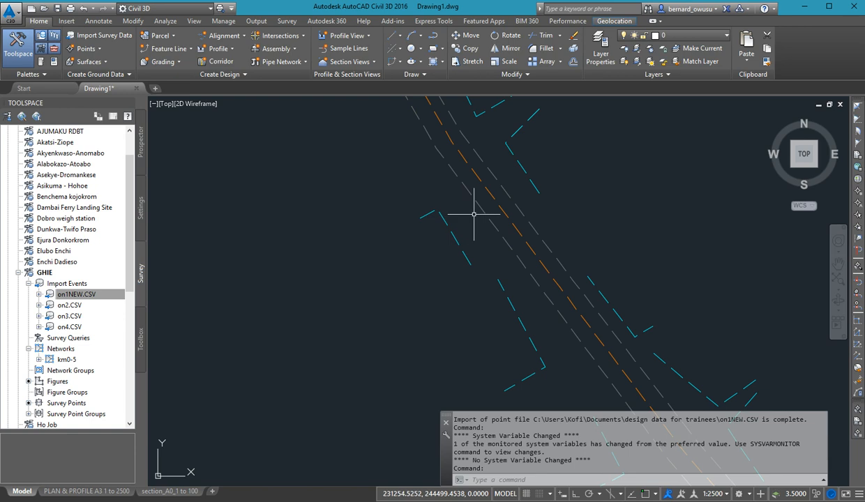
scroll(486, 216, "down", 5)
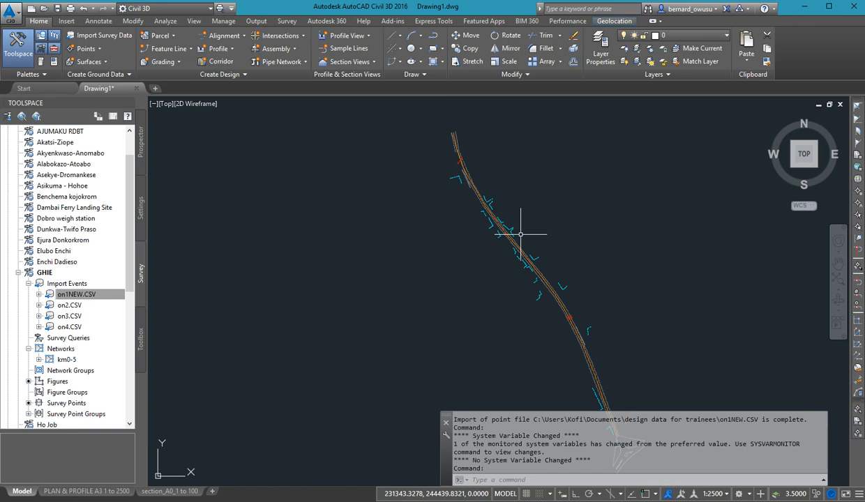
scroll(427, 259, "down", 2)
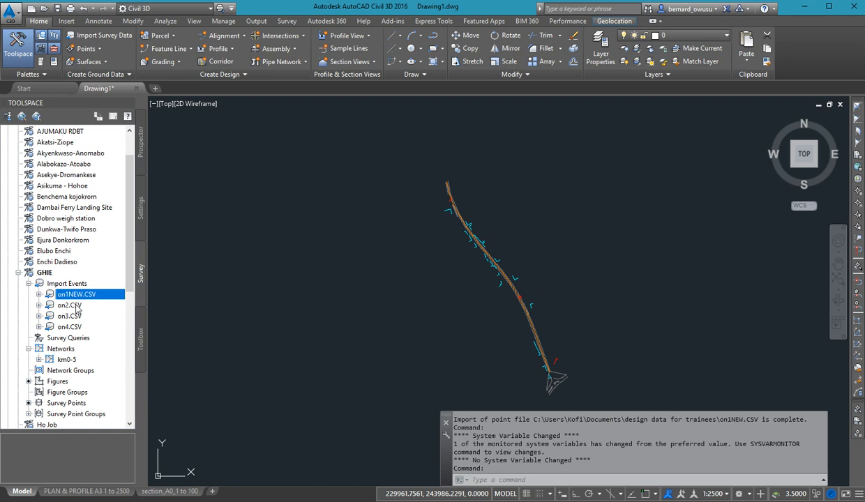
mouse_move(86, 307)
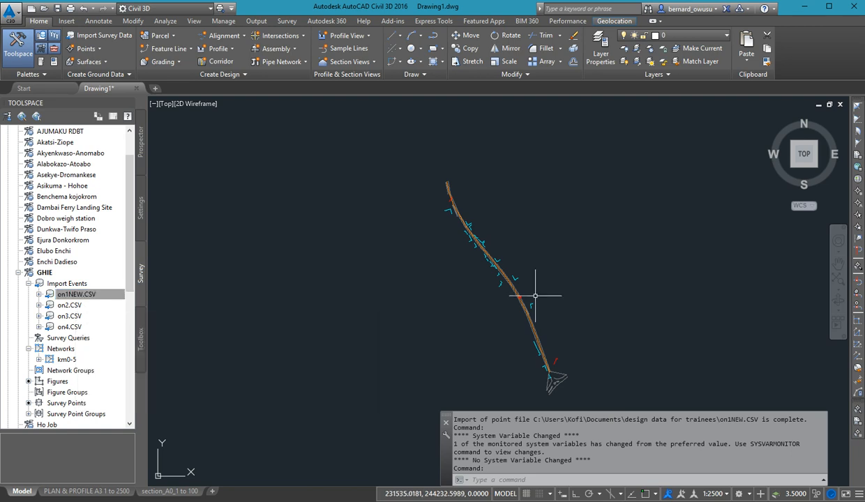
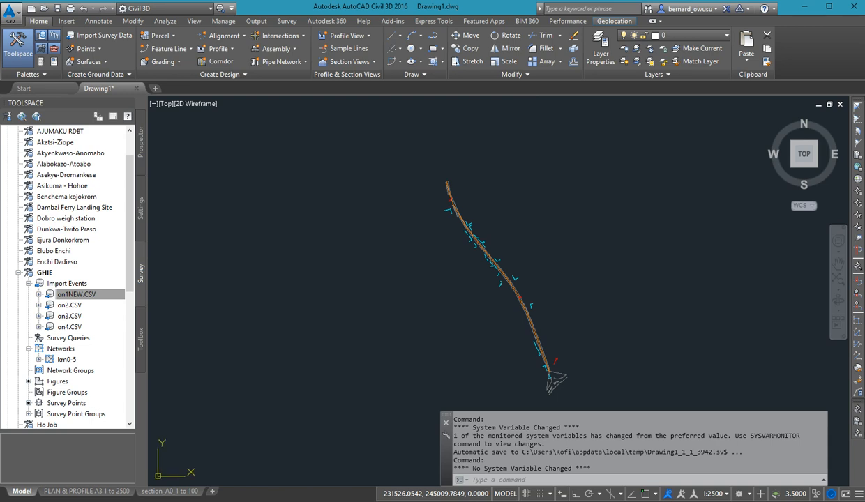
Re-import the on2.CSV event with linework processing during import enabled.
right_click(70, 305)
left_click(110, 333)
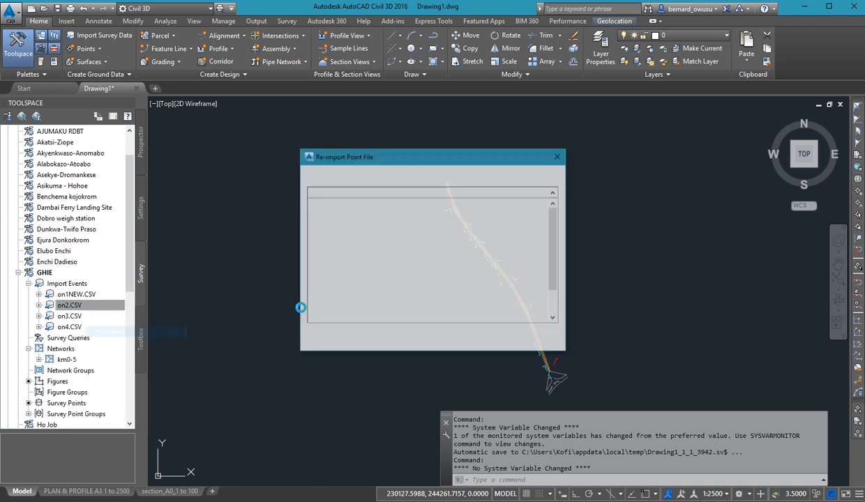
left_click(456, 248)
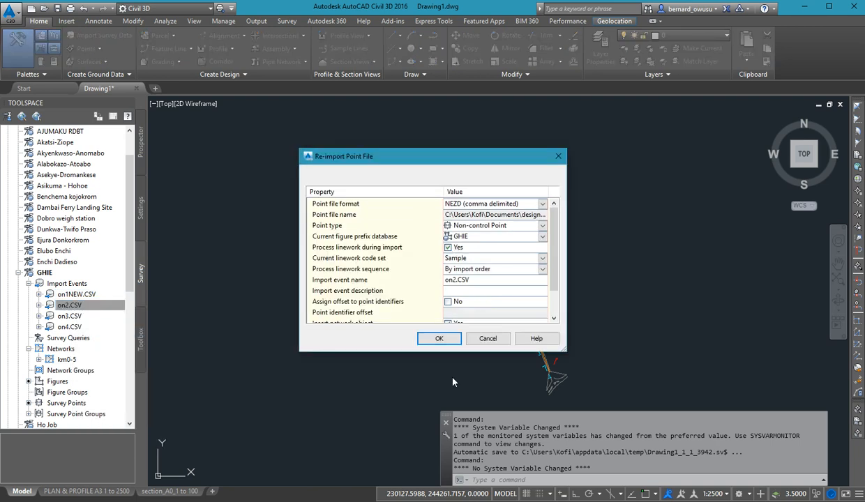
left_click(439, 338)
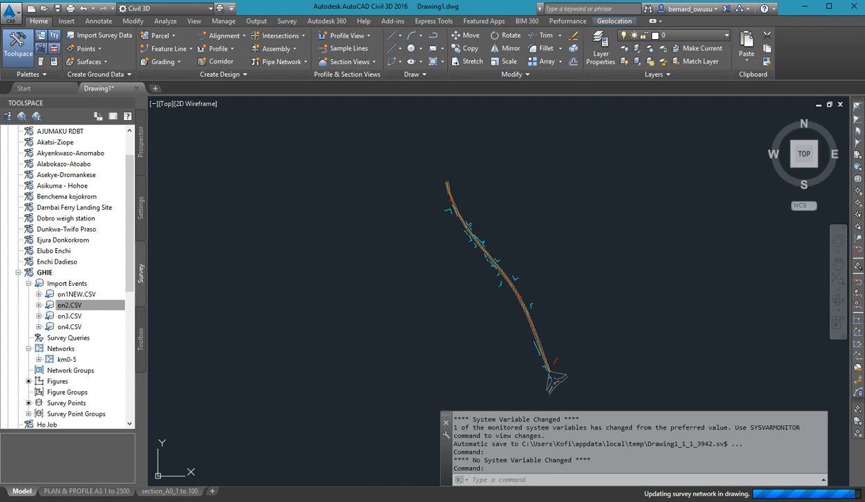
Re-import the on3.CSV event with linework processing during import enabled.
scroll(415, 347, "up", 4)
scroll(415, 347, "down", 5)
mouse_move(390, 277)
middle_mouse_down()
mouse_move(357, 183)
mouse_move(371, 236)
middle_mouse_up()
right_click(72, 317)
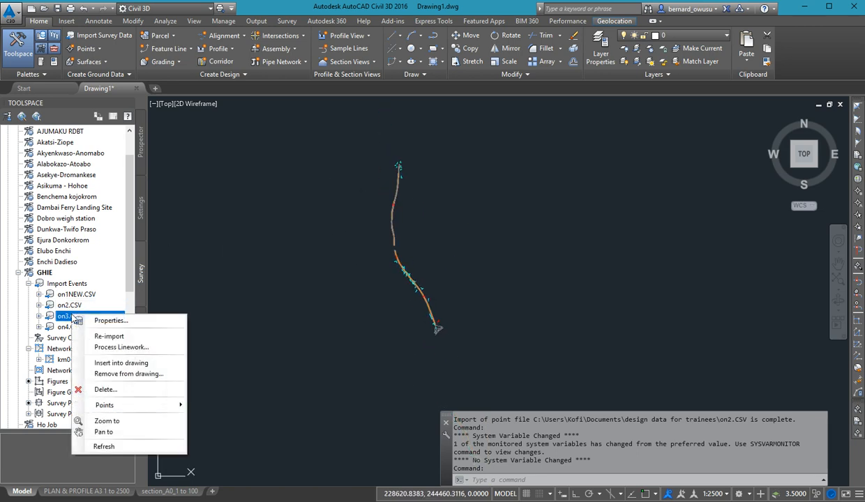
left_click(108, 336)
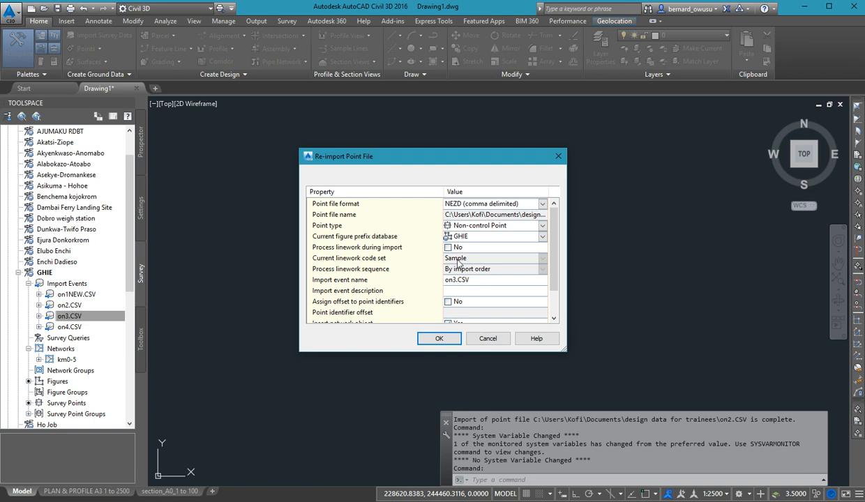
left_click(448, 248)
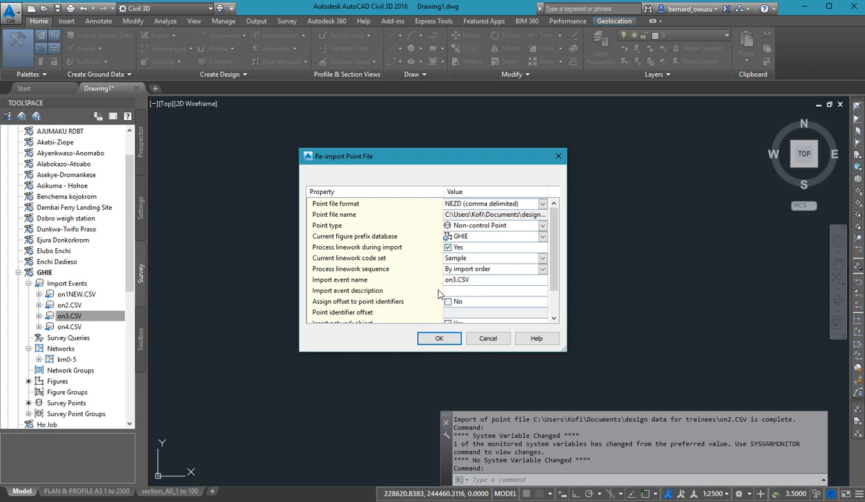
left_click(438, 338)
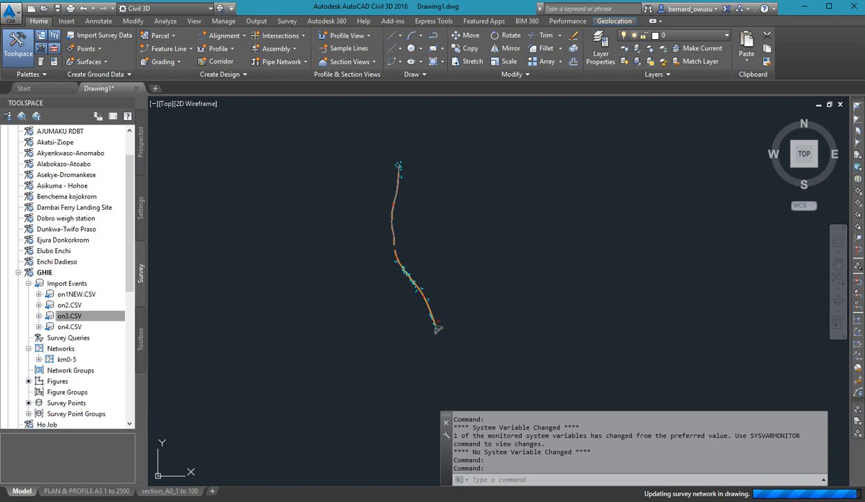
Re-import the on4.CSV event with linework processing during import enabled.
right_click(73, 328)
left_click(109, 348)
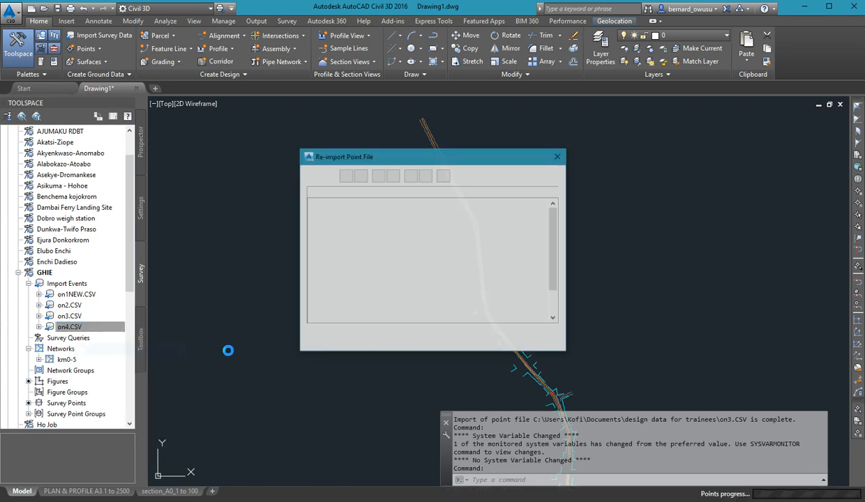
left_click(448, 248)
left_click(439, 339)
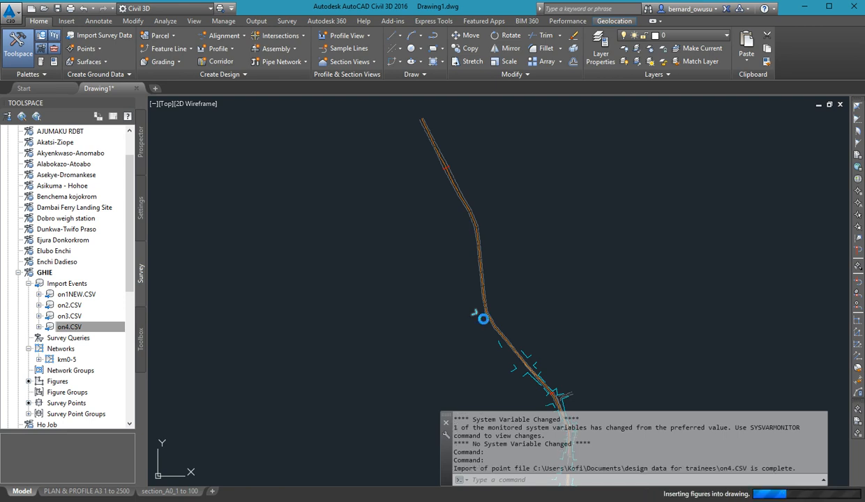
Examine the figures of all imported road sections and the gap between the northern and southern stretches.
scroll(458, 329, "down", 7)
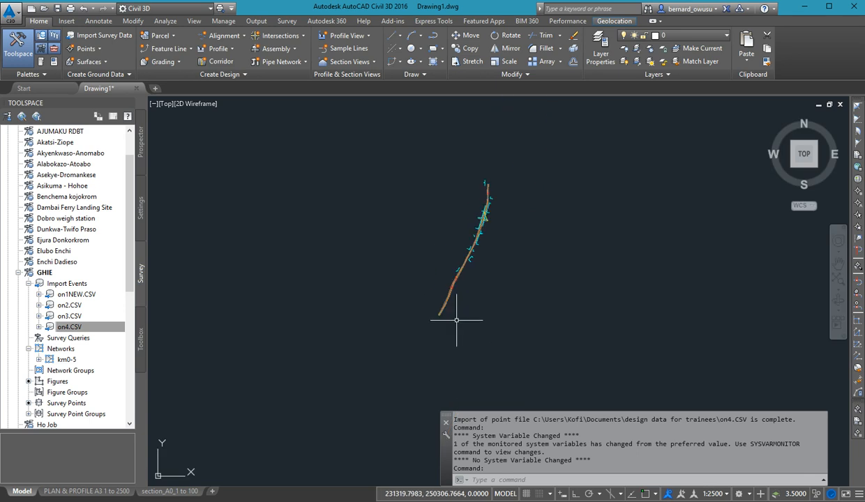
scroll(463, 342, "up", 3)
scroll(452, 180, "up", 2)
scroll(456, 220, "down", 2)
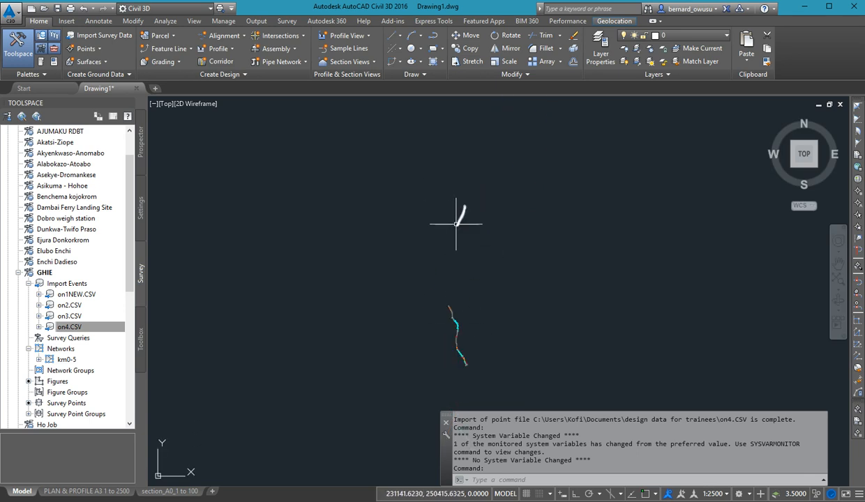
scroll(449, 217, "up", 2)
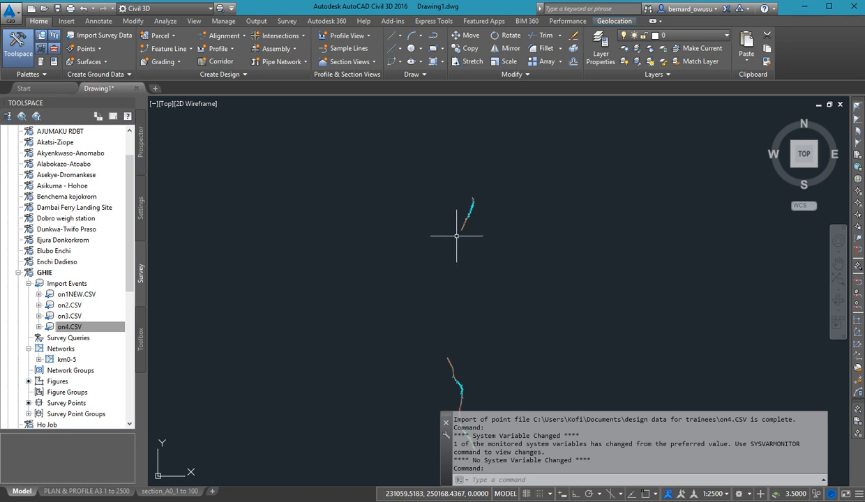
middle_click_drag(456, 253, 462, 232)
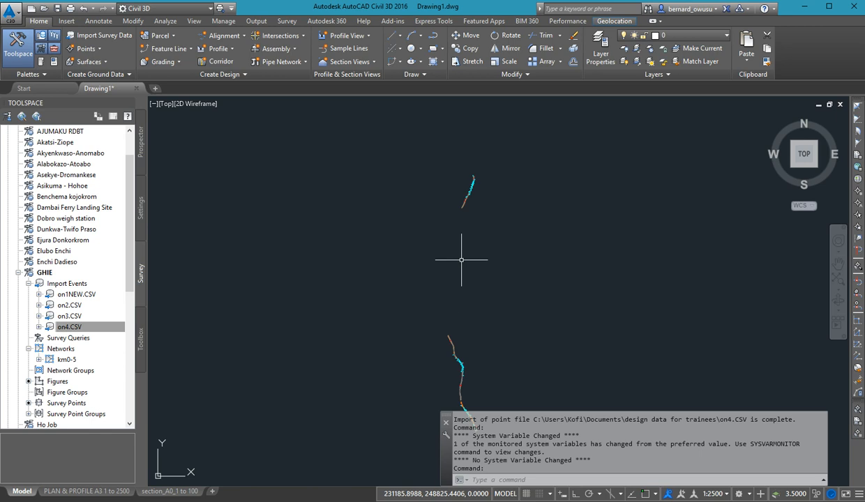
middle_click_drag(458, 237, 454, 224)
middle_click_drag(336, 353, 320, 297)
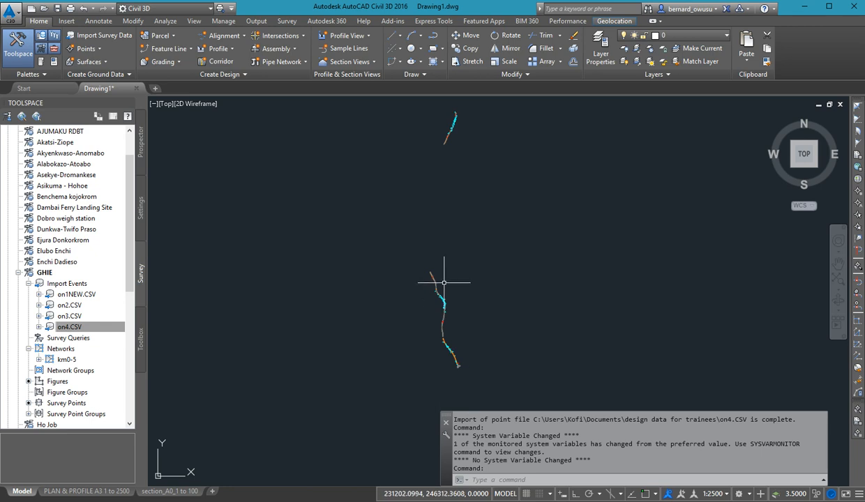
middle_click_drag(477, 182, 482, 247)
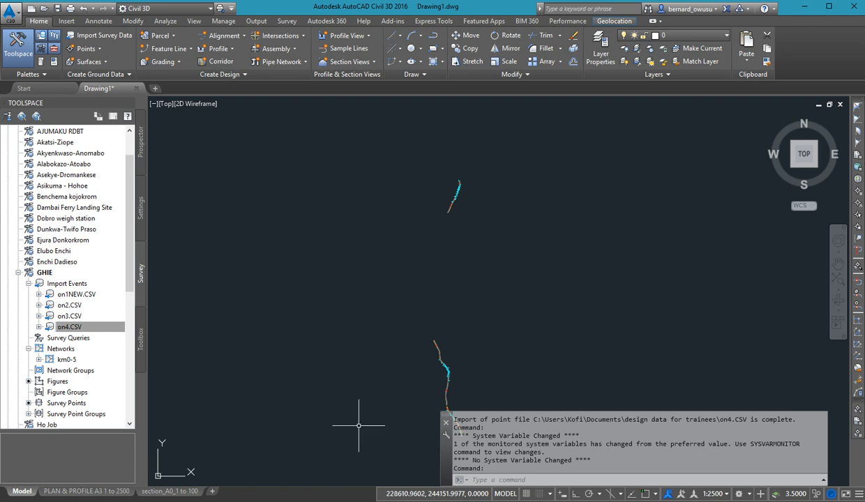
Examine the figure linework in close-up at the junction on the road's southern end.
scroll(405, 396, "up", 3)
scroll(444, 361, "up", 8)
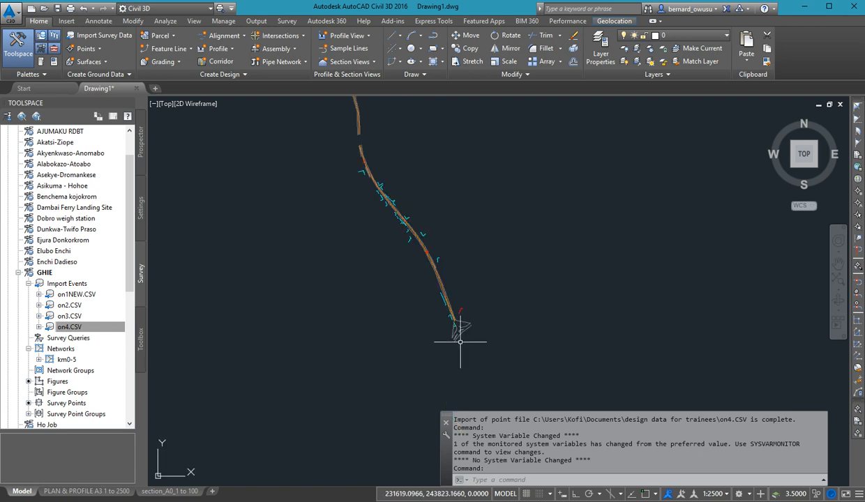
scroll(428, 278, "up", 3)
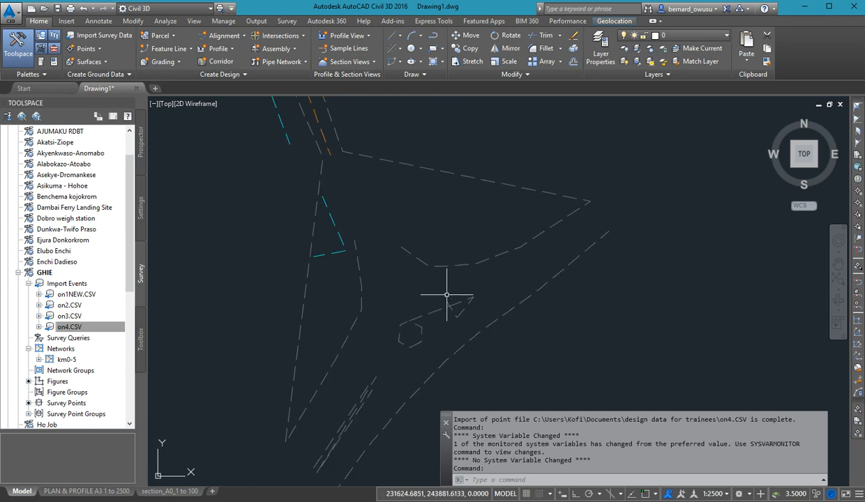
middle_click_drag(444, 279, 445, 306)
scroll(445, 306, "down", 2)
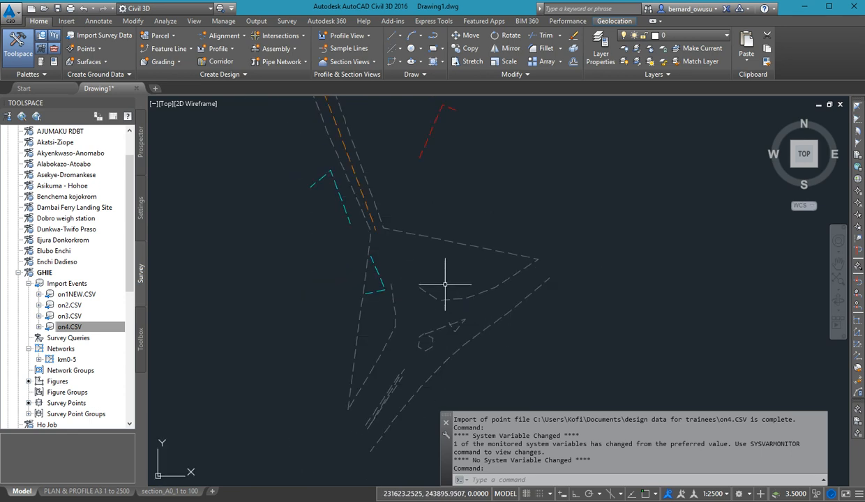
scroll(429, 290, "up", 2)
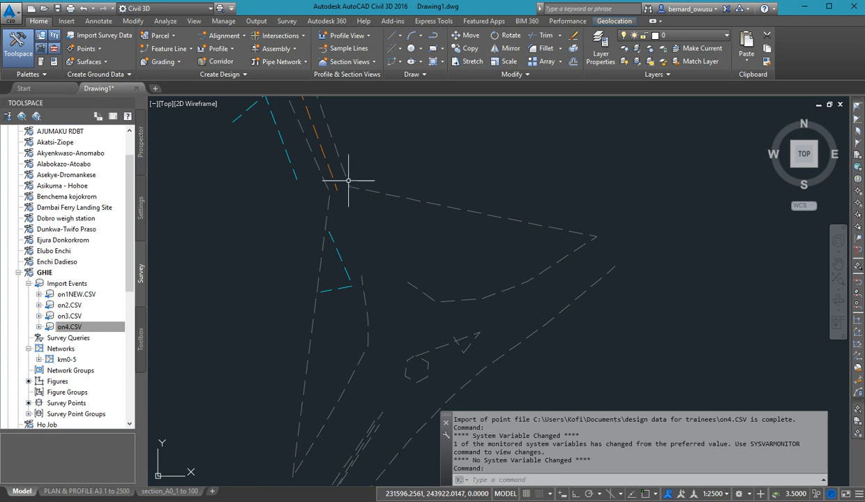
mouse_move(407, 308)
middle_mouse_down()
mouse_move(382, 316)
mouse_move(392, 299)
middle_mouse_up()
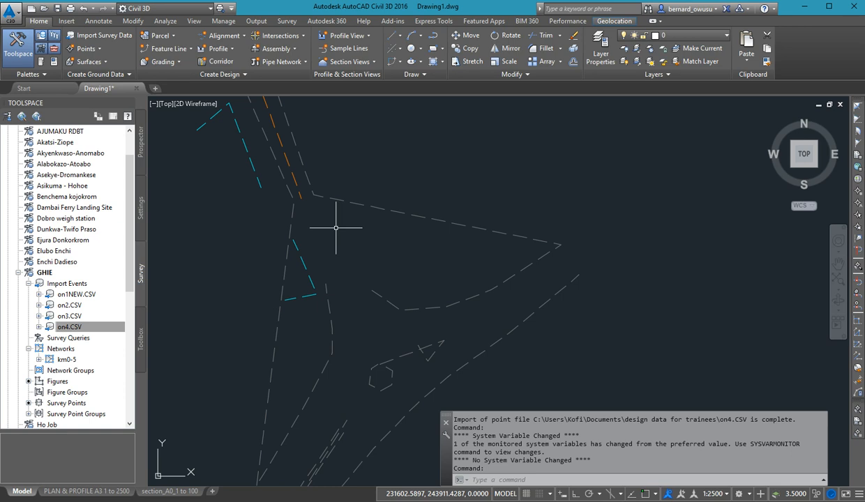
Delete the on4.CSV import event from the GHIE survey database.
left_click(77, 326)
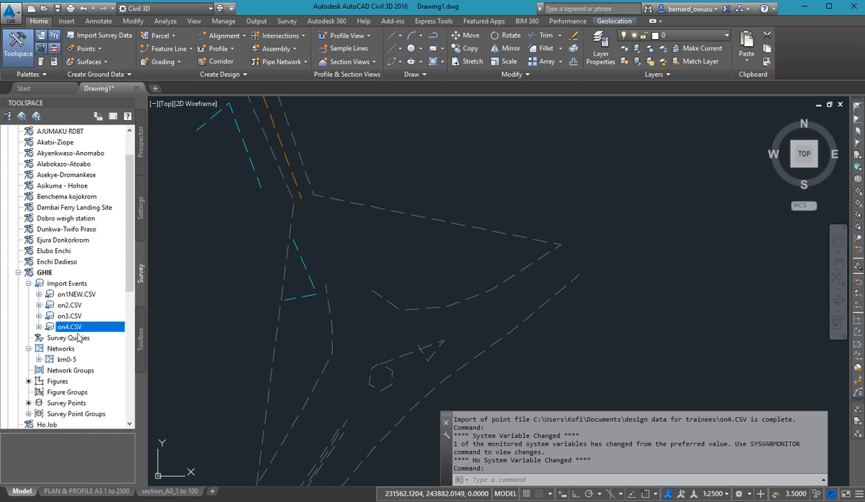
right_click(80, 327)
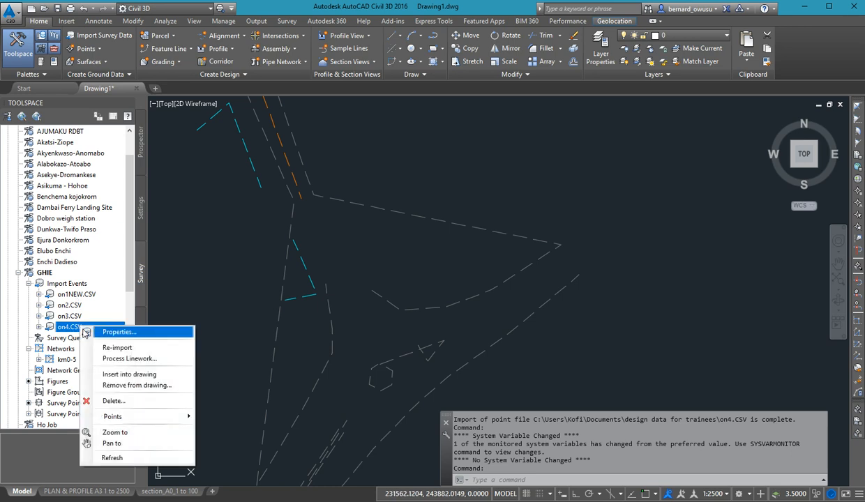
left_click(143, 401)
left_click(453, 281)
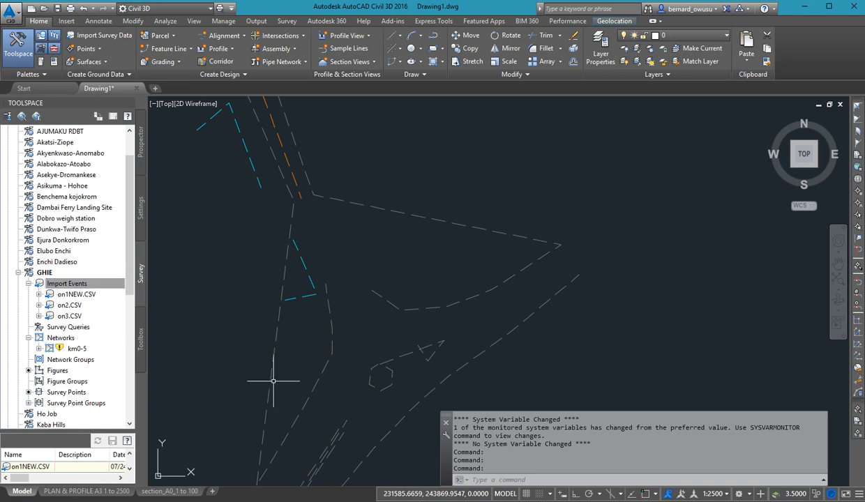
Update the flagged km0-5 survey network and dismiss the network update notice.
right_click(67, 353)
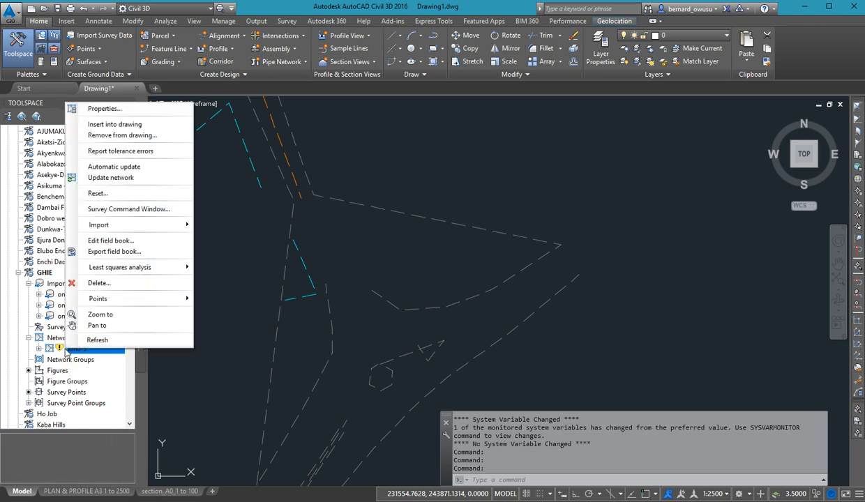
left_click(77, 339)
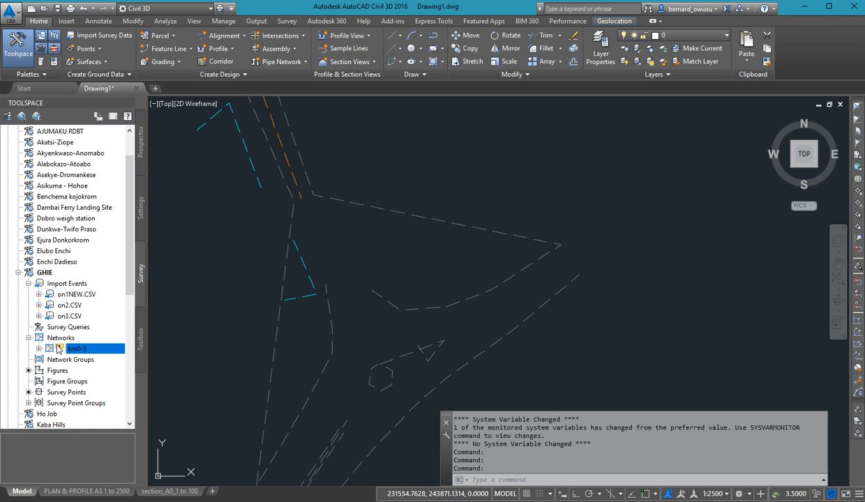
right_click(59, 349)
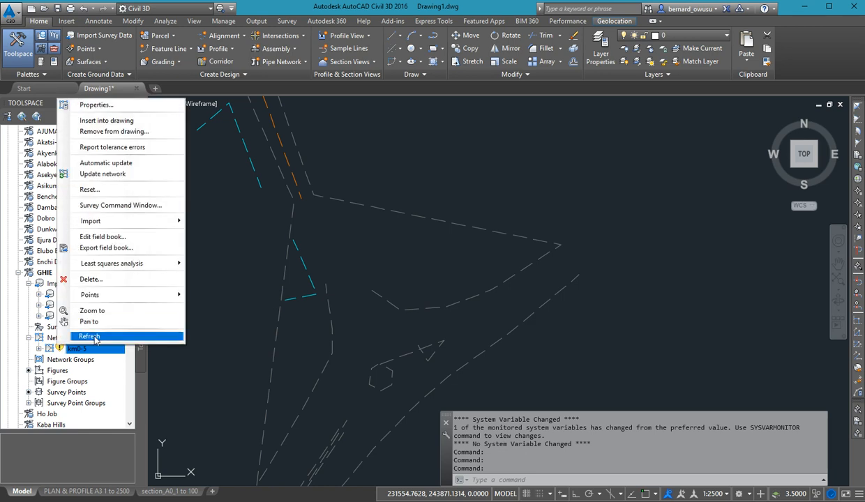
left_click(115, 189)
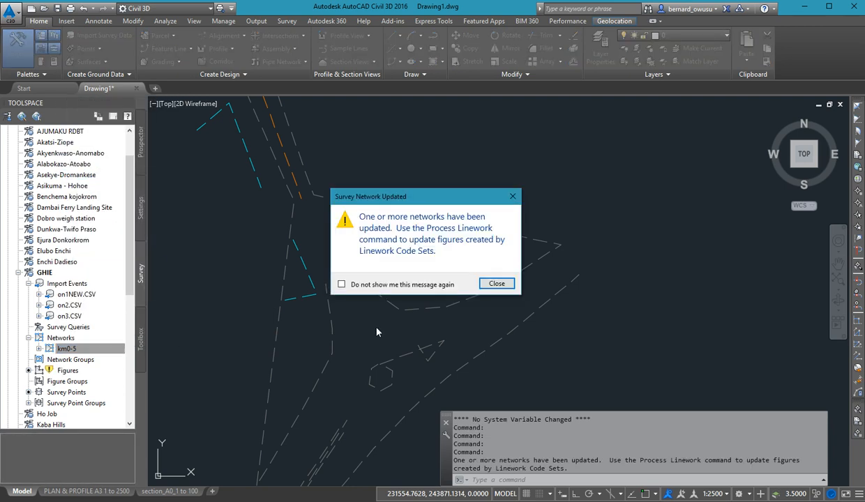
left_click(496, 283)
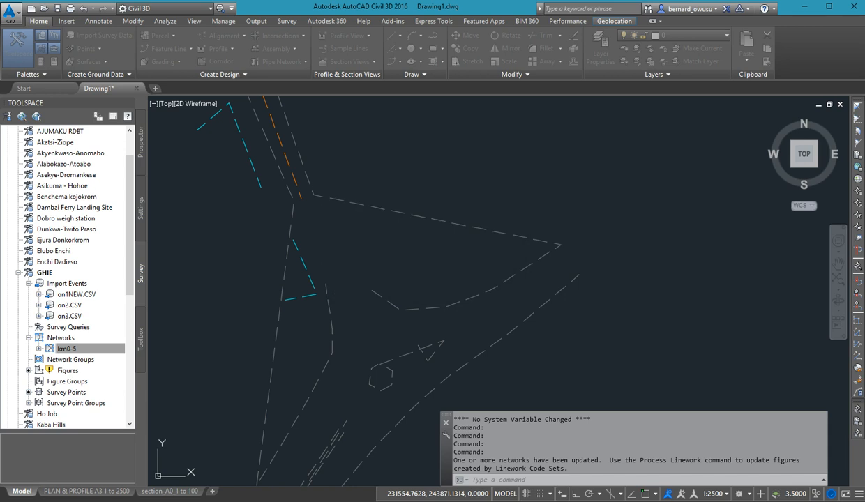
Update the flagged figures of the GHIE survey database and close the event report.
right_click(82, 369)
left_click(86, 361)
right_click(85, 370)
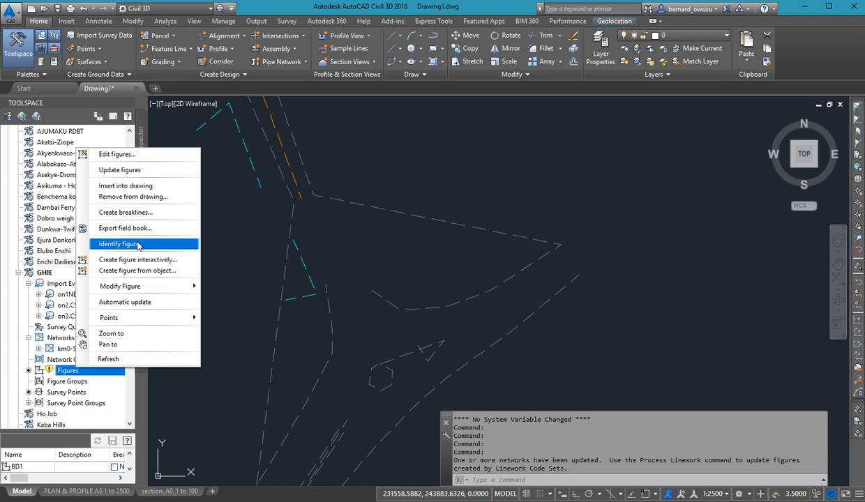
left_click(119, 170)
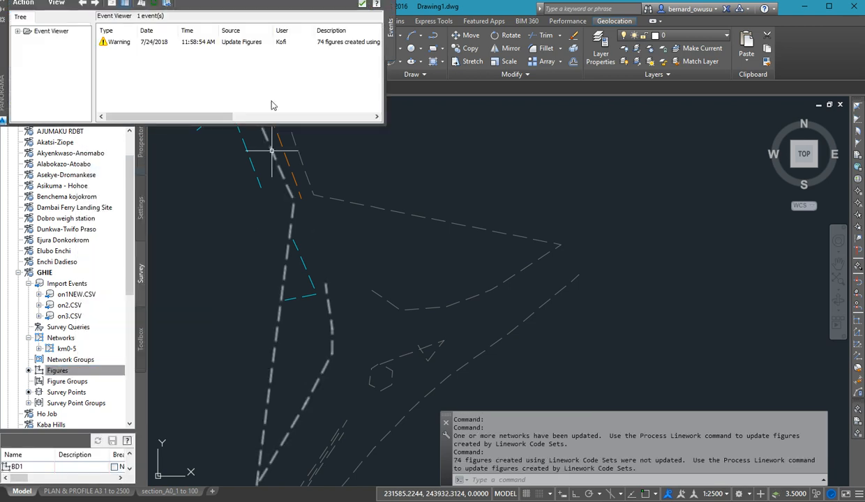
left_click(361, 4)
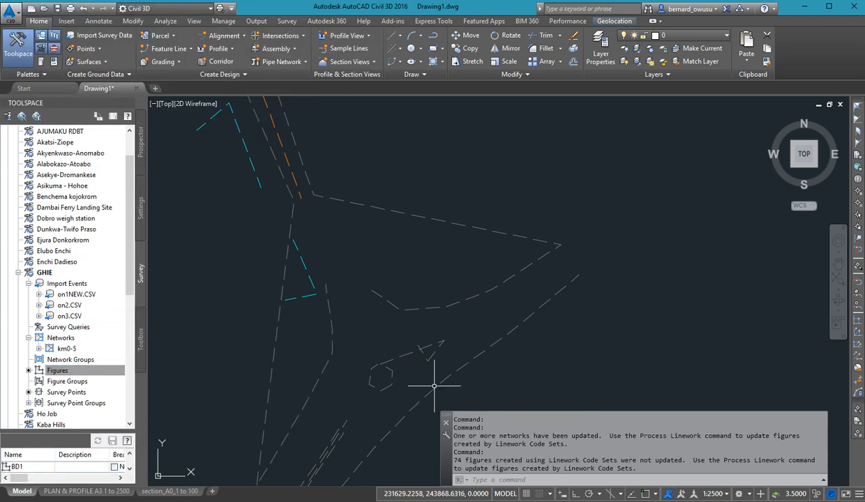
Inspect the road and building figures near the southern junction, in close-up and in overview.
scroll(469, 309, "down", 5)
scroll(478, 314, "down", 6)
scroll(460, 234, "up", 4)
middle_click_drag(488, 372, 441, 279)
scroll(437, 312, "up", 4)
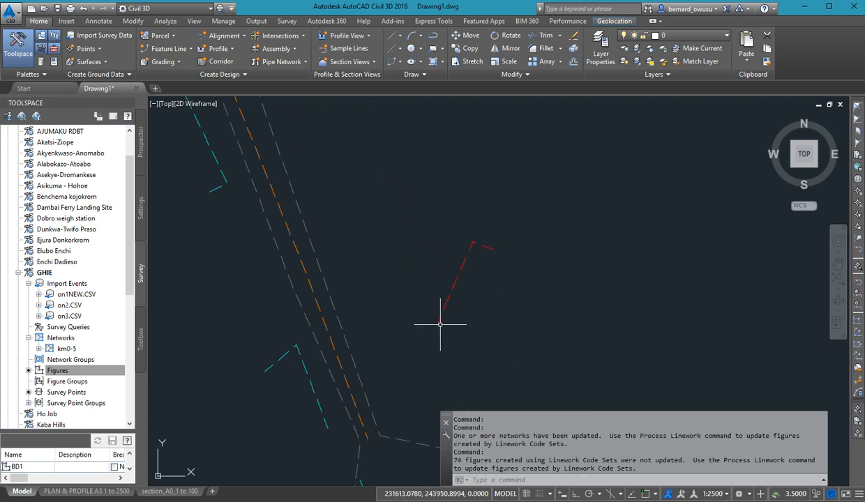
scroll(500, 348, "down", 4)
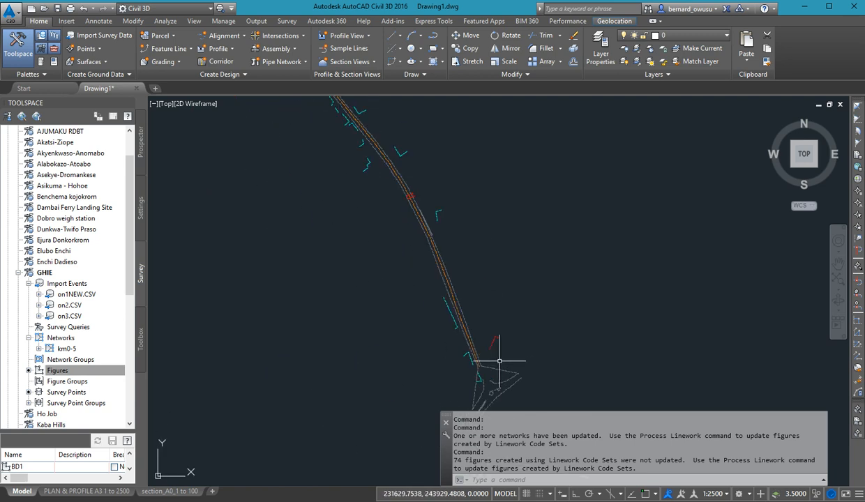
scroll(480, 348, "up", 5)
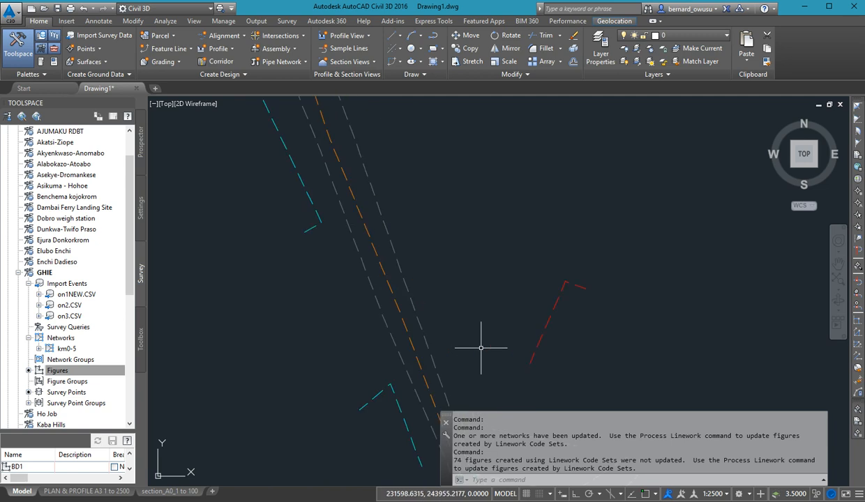
scroll(480, 347, "down", 5)
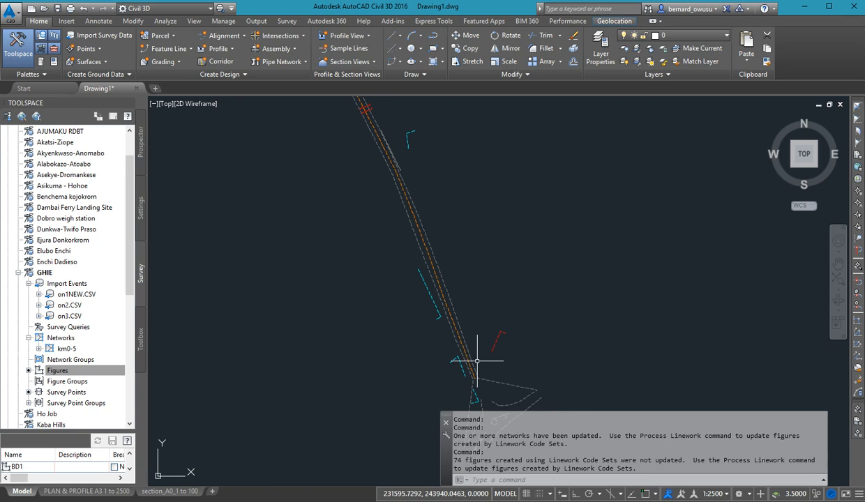
List the figures of the on1NEW.CSV import event and enlarge the item list to show more rows.
middle_click_drag(484, 247, 502, 386)
middle_click_drag(446, 238, 489, 291)
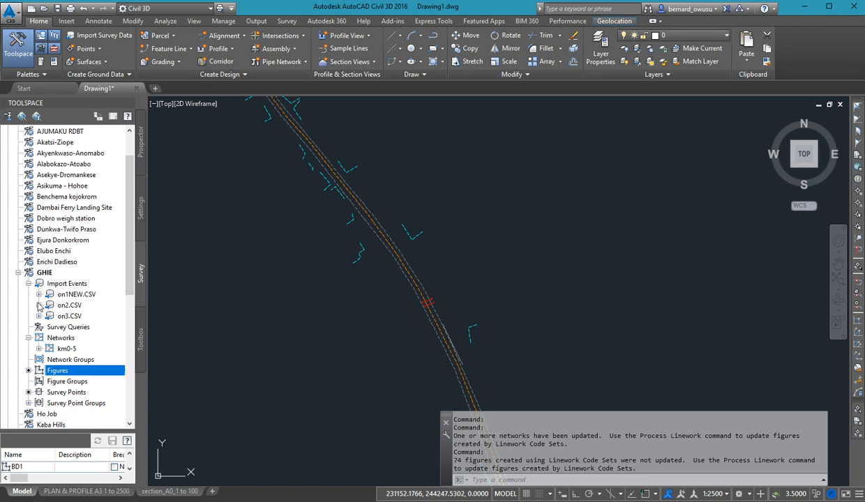
mouse_move(51, 305)
left_click(40, 294)
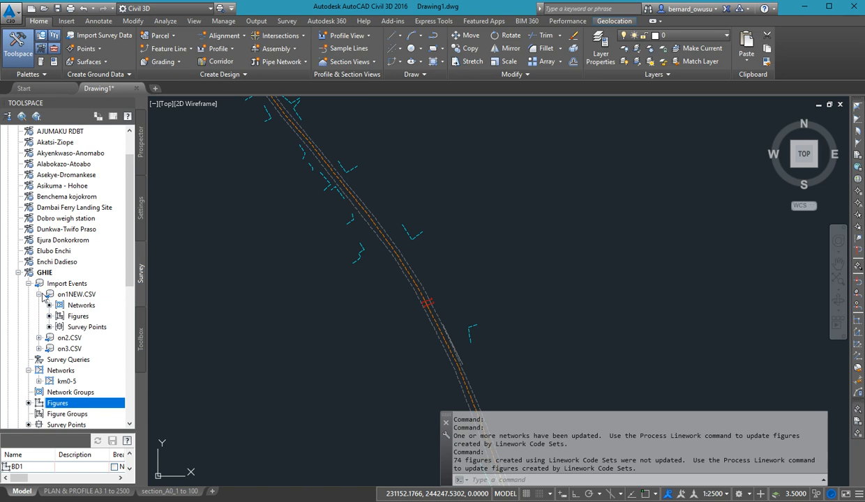
left_click(69, 316)
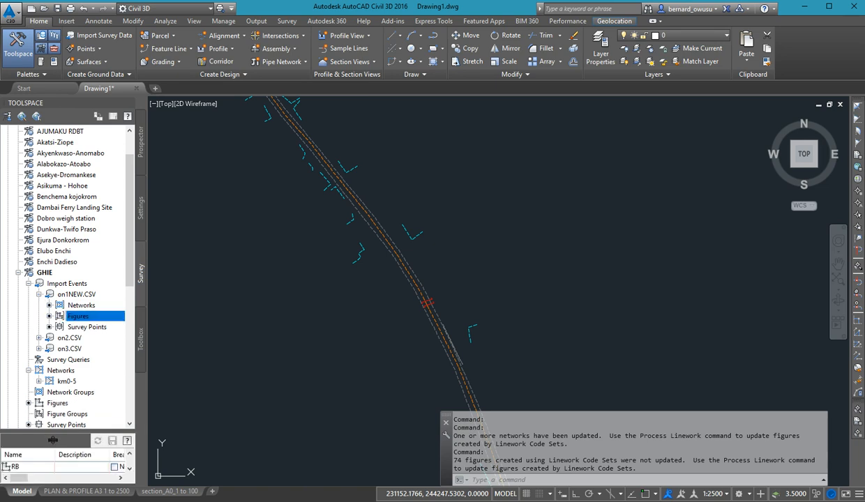
left_click_drag(52, 440, 51, 380)
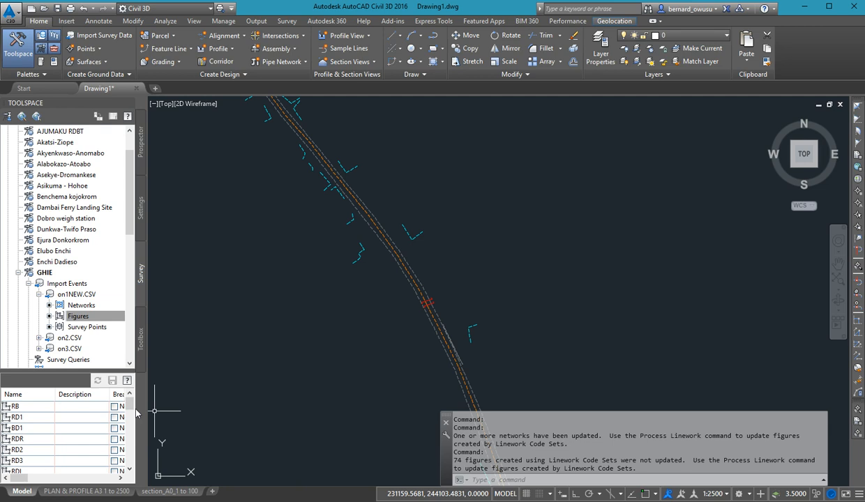
Look through the names of the figures created by the on1NEW.CSV import event.
left_click_drag(129, 405, 50, 468)
scroll(50, 468, "down", 1)
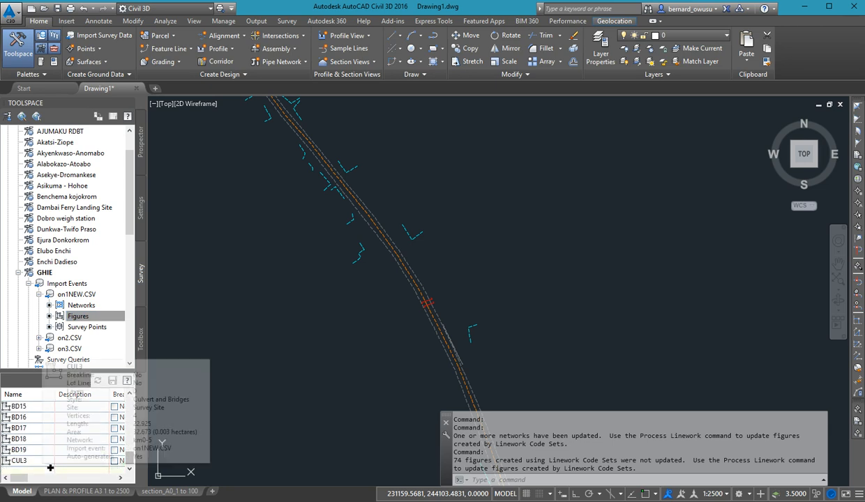
scroll(50, 468, "up", 6)
scroll(50, 464, "up", 3)
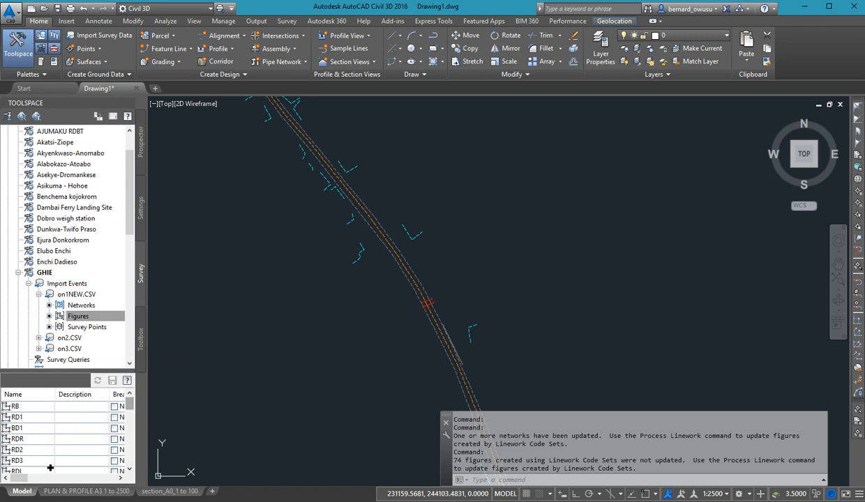
scroll(50, 438, "down", 2)
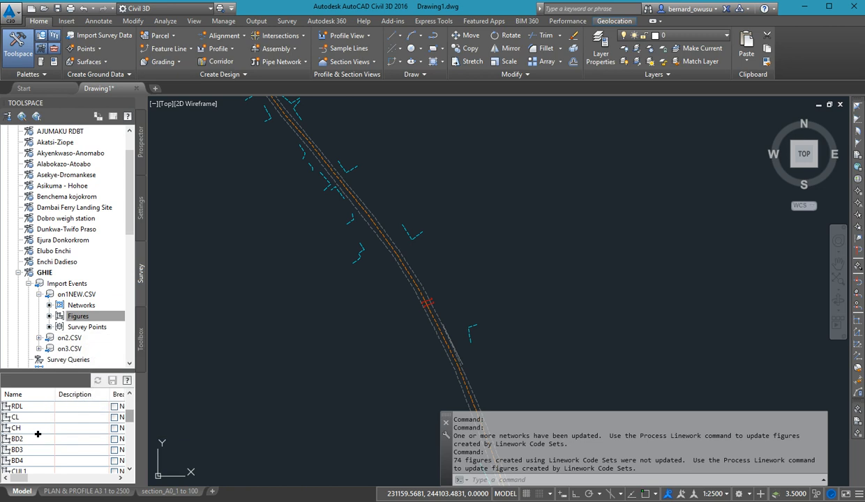
left_click(78, 317)
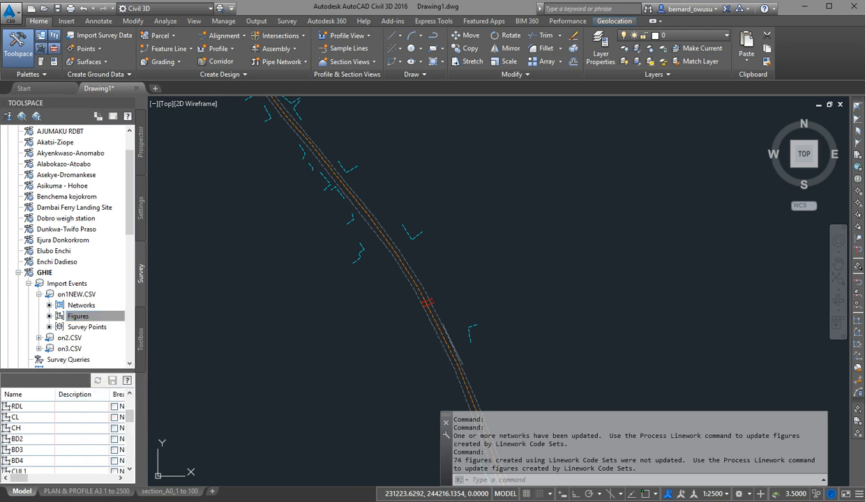
left_click_drag(74, 377, 93, 370)
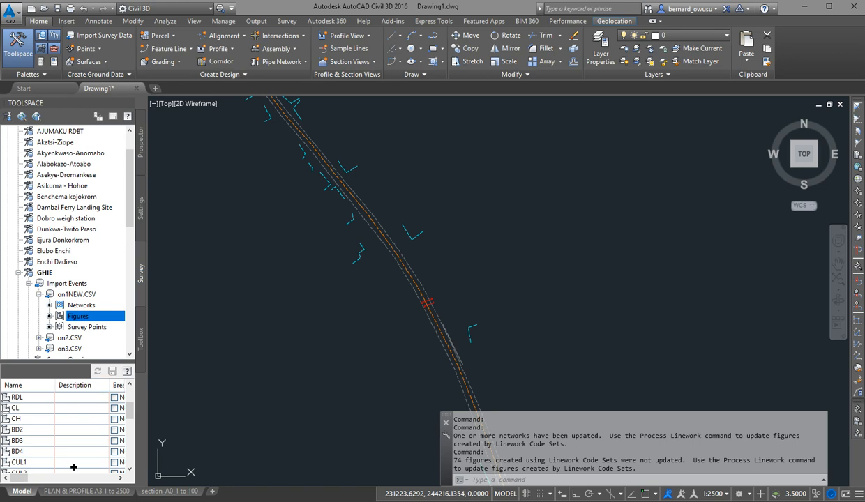
mouse_move(73, 468)
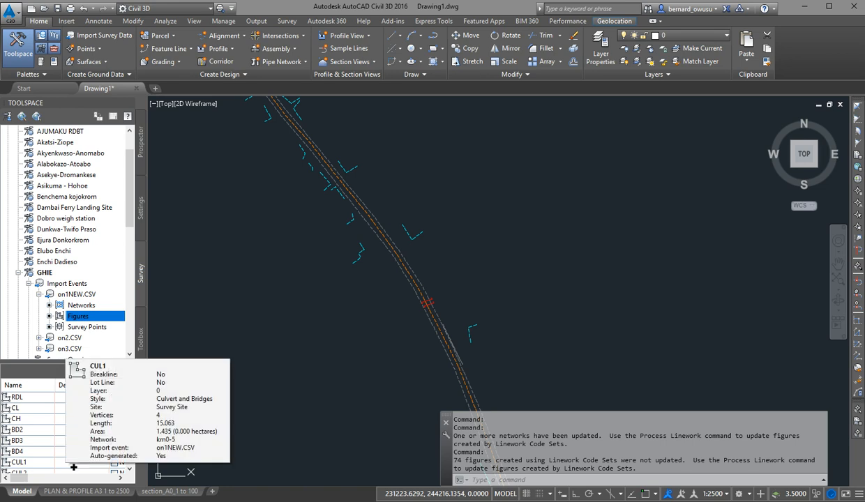
Highlight the CH figure of on1NEW.CSV and locate it in the drawing near the road's southern end.
left_click(42, 427)
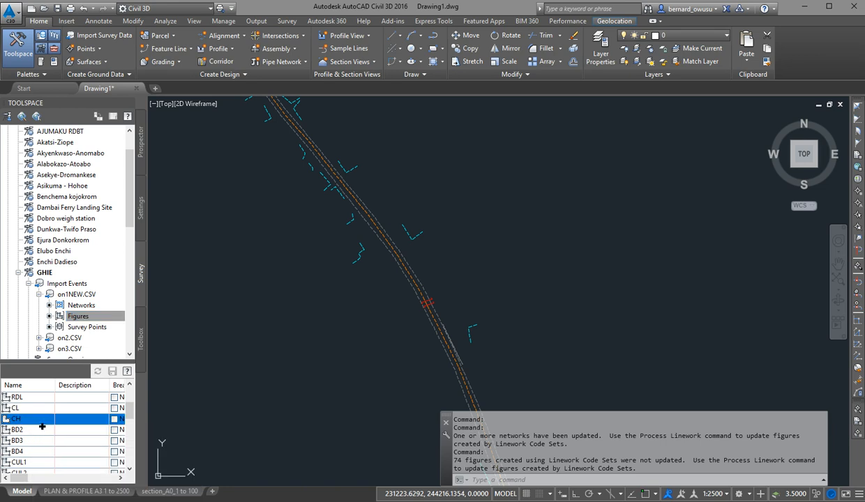
scroll(319, 342, "down", 10)
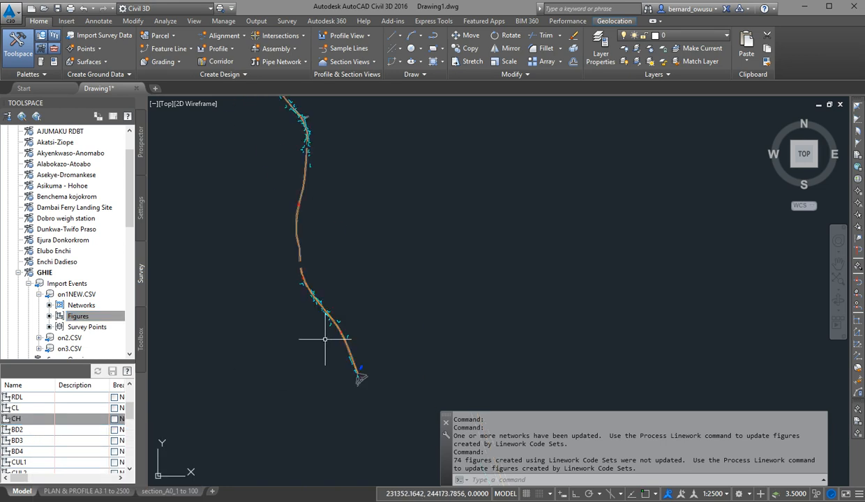
scroll(332, 332, "up", 3)
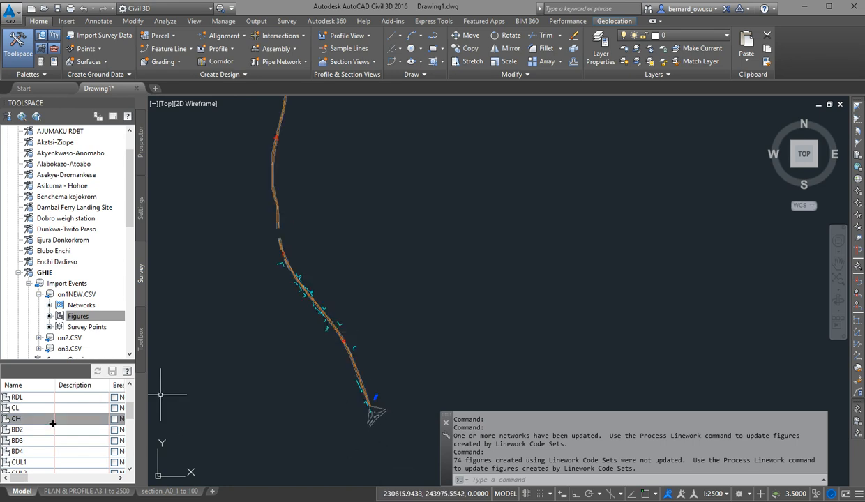
scroll(385, 396, "up", 3)
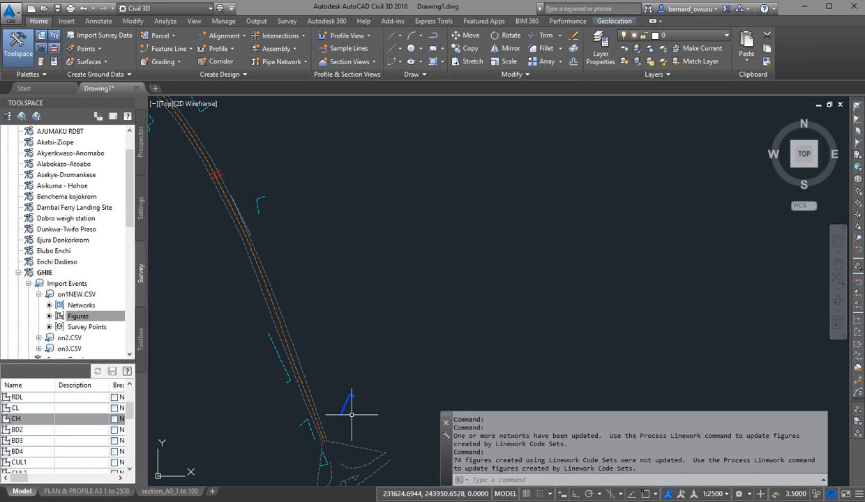
scroll(349, 408, "up", 5)
scroll(357, 402, "down", 3)
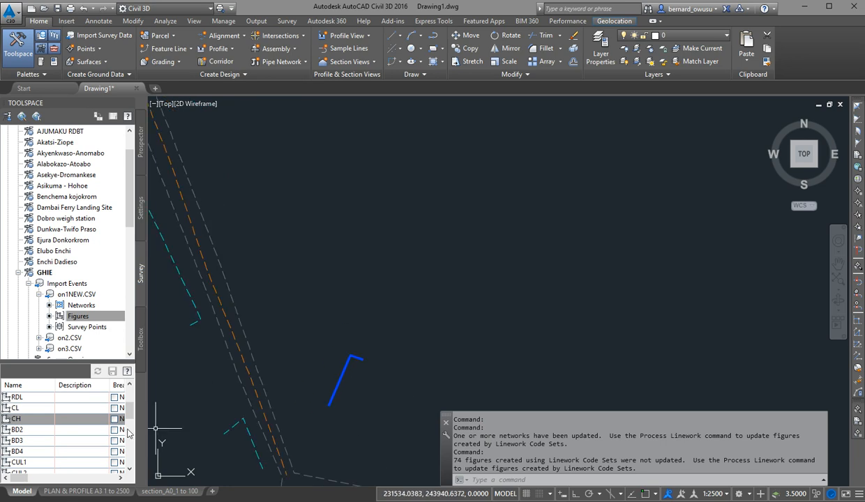
Zoom the drawing to the CH figure.
right_click(39, 425)
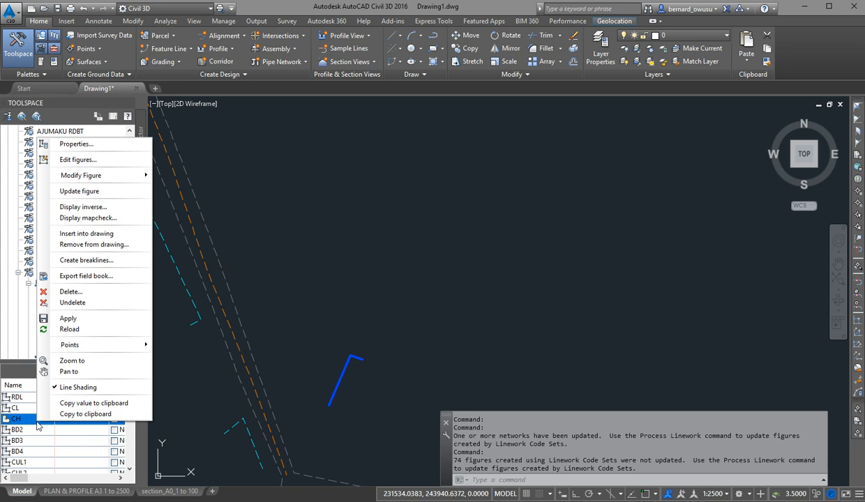
left_click(45, 429)
right_click(39, 419)
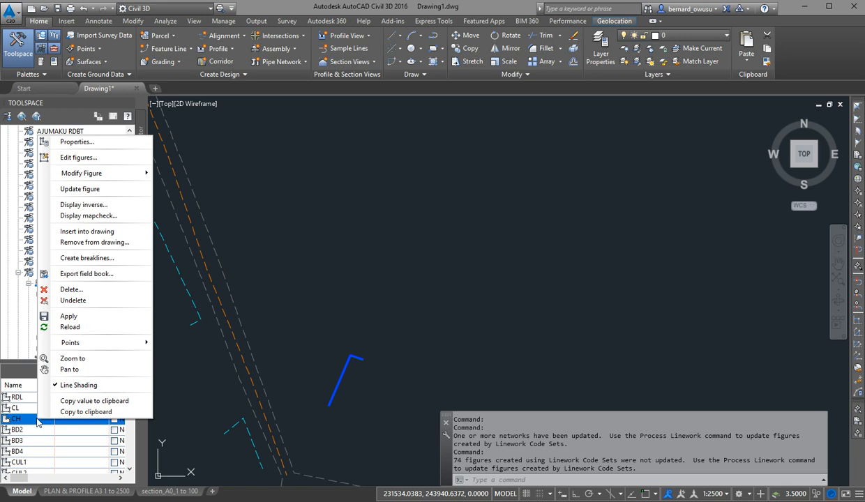
left_click(80, 357)
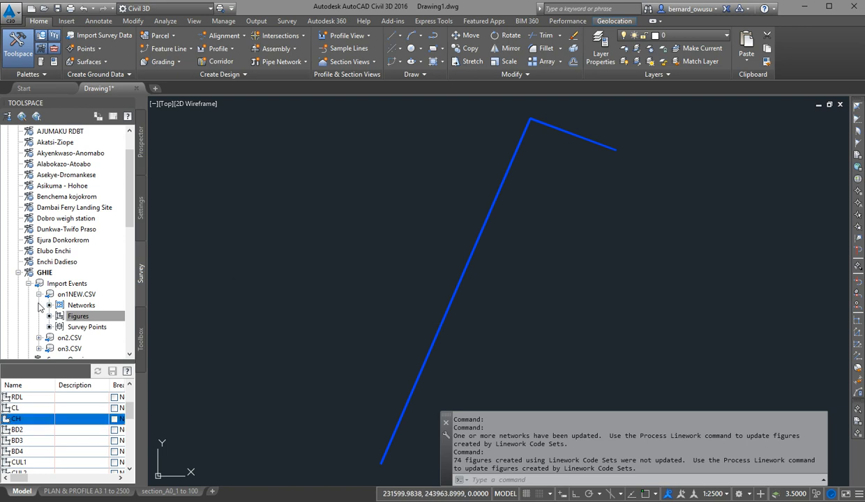
Clear the CH figure's highlight and list the import events of the GHIE database.
left_click(31, 418)
left_click(218, 353)
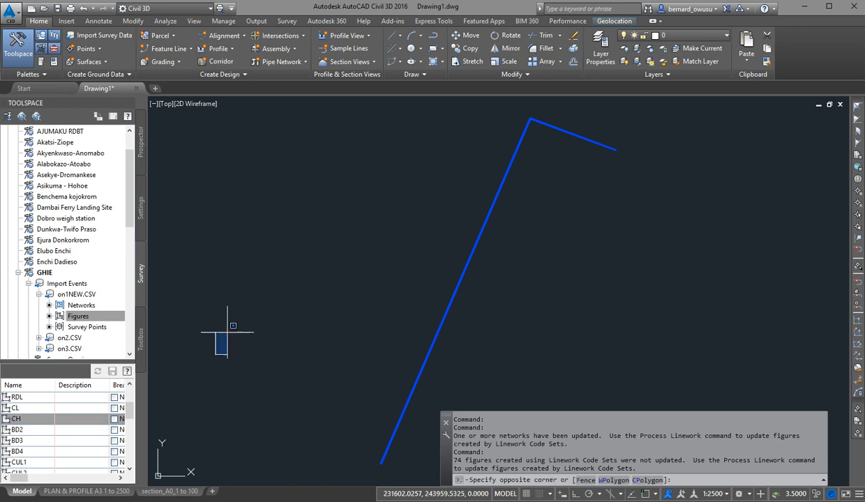
left_click(70, 283)
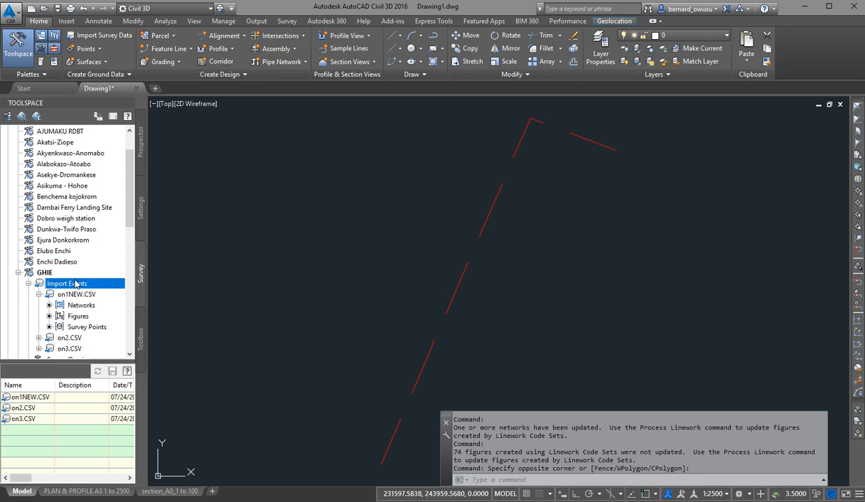
Examine the red church figure and its position relative to the road and the southern junction.
scroll(450, 267, "down", 10)
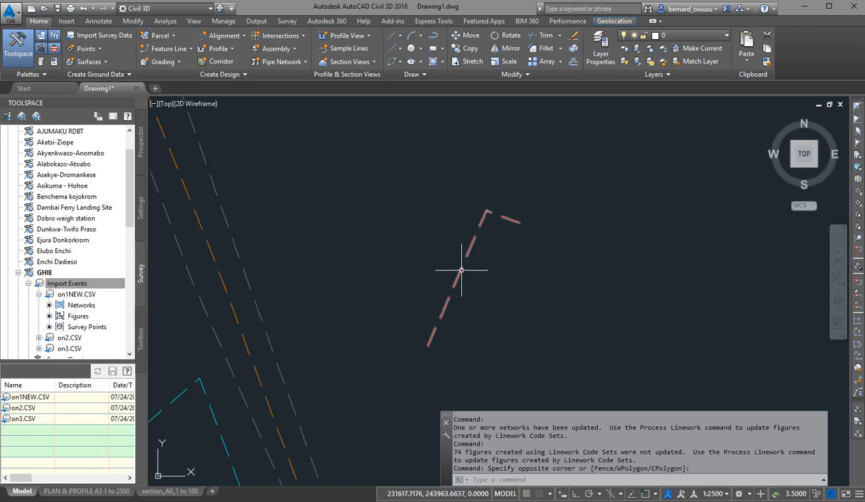
middle_click_drag(416, 205, 419, 295)
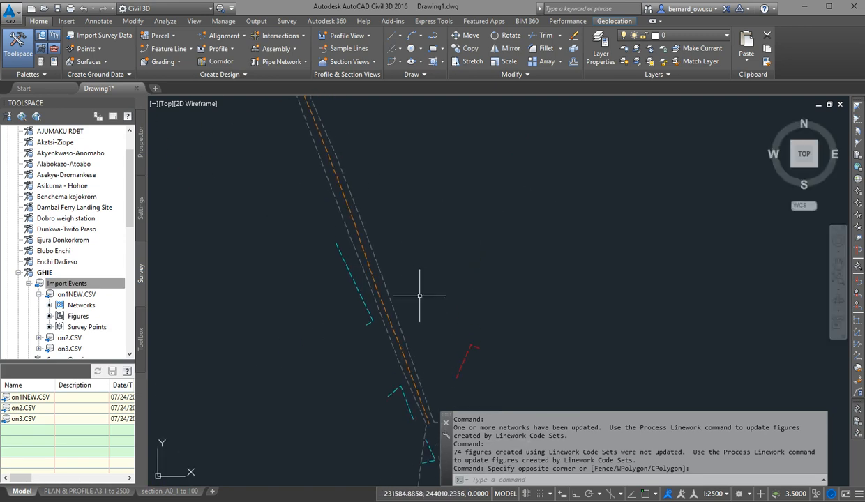
middle_click_drag(450, 384, 412, 332)
scroll(412, 332, "up", 7)
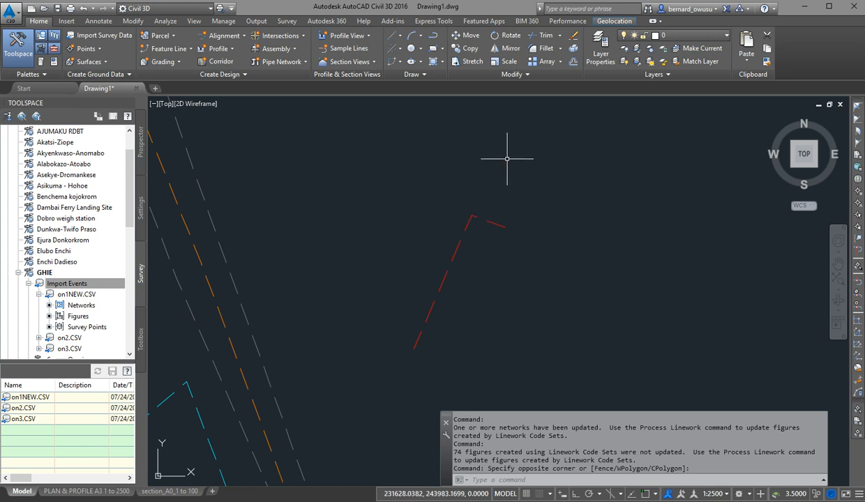
middle_click_drag(496, 200, 496, 191)
scroll(477, 217, "down", 2)
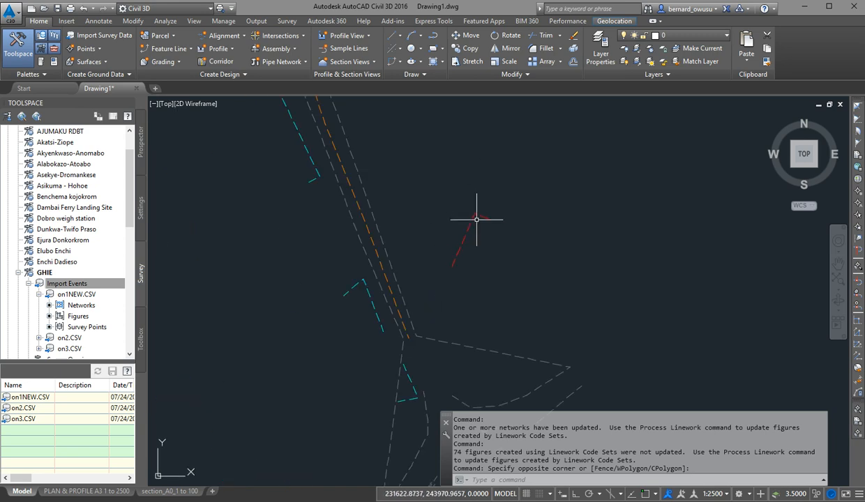
scroll(470, 226, "up", 2)
scroll(470, 252, "down", 5)
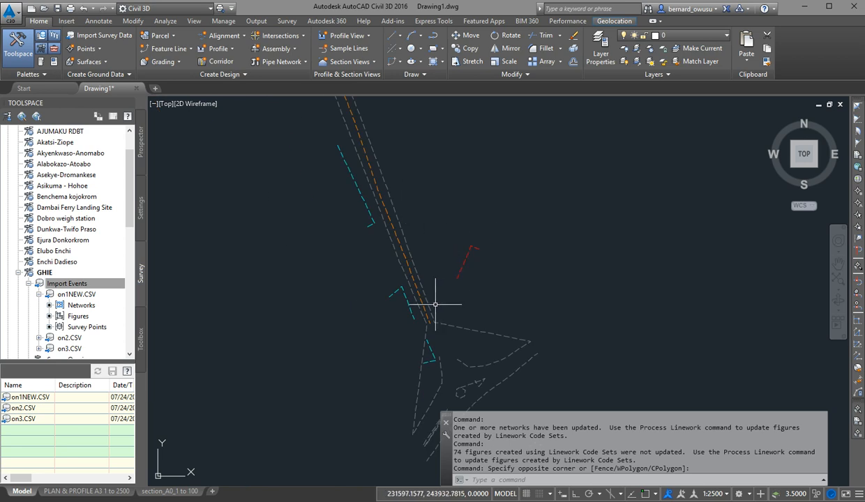
scroll(456, 272, "up", 4)
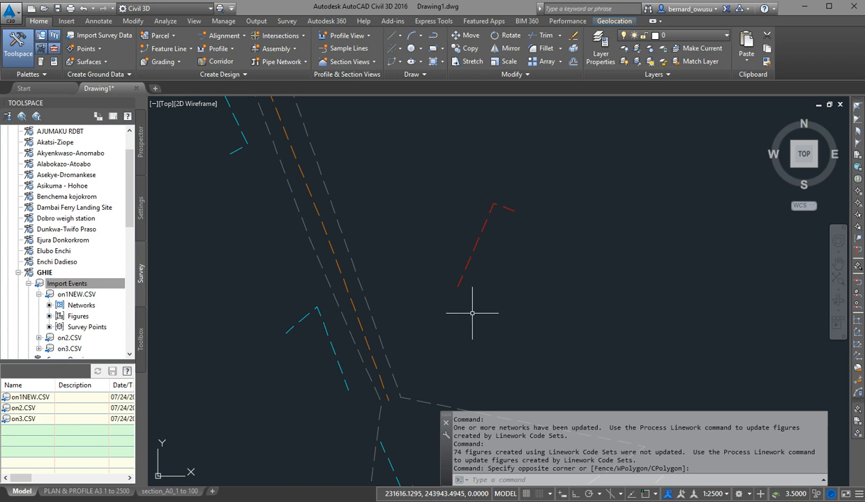
scroll(498, 226, "up", 2)
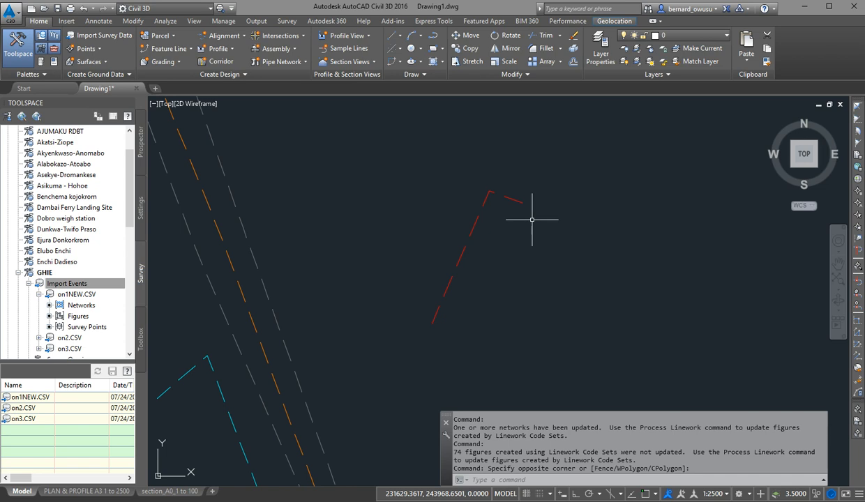
scroll(528, 220, "down", 5)
Follow the road figures to their northern end and examine the red culvert figure crossing the road there.
mouse_move(473, 174)
middle_mouse_down()
mouse_move(468, 241)
mouse_move(350, 197)
mouse_move(341, 180)
middle_mouse_up()
middle_click_drag(377, 277, 428, 238)
scroll(465, 348, "down", 2)
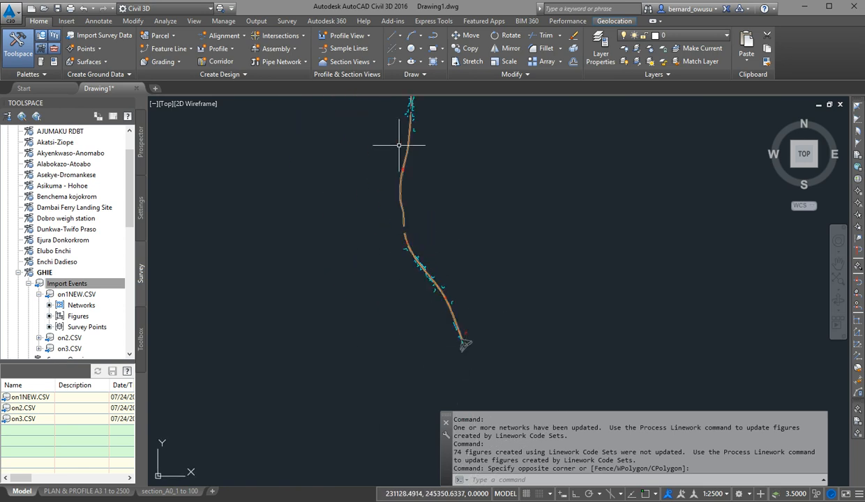
middle_click_drag(402, 141, 402, 254)
middle_click_drag(402, 141, 414, 250)
scroll(367, 171, "up", 10)
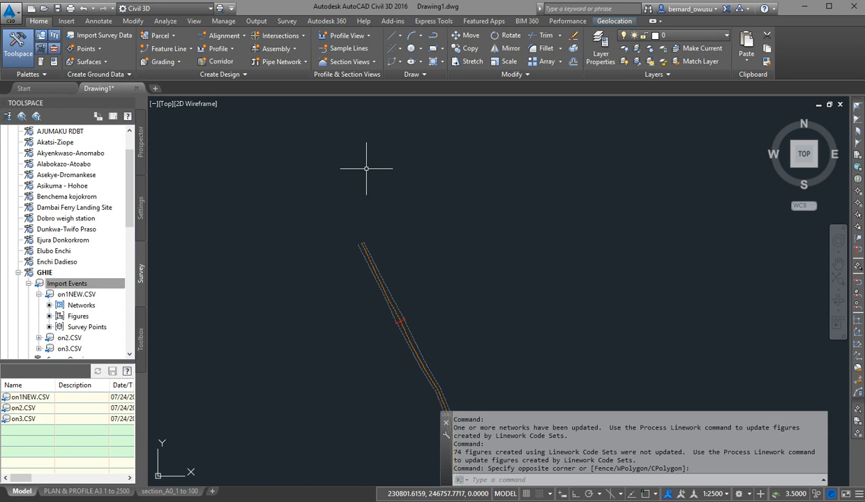
middle_click_drag(394, 336, 394, 101)
scroll(448, 332, "up", 6)
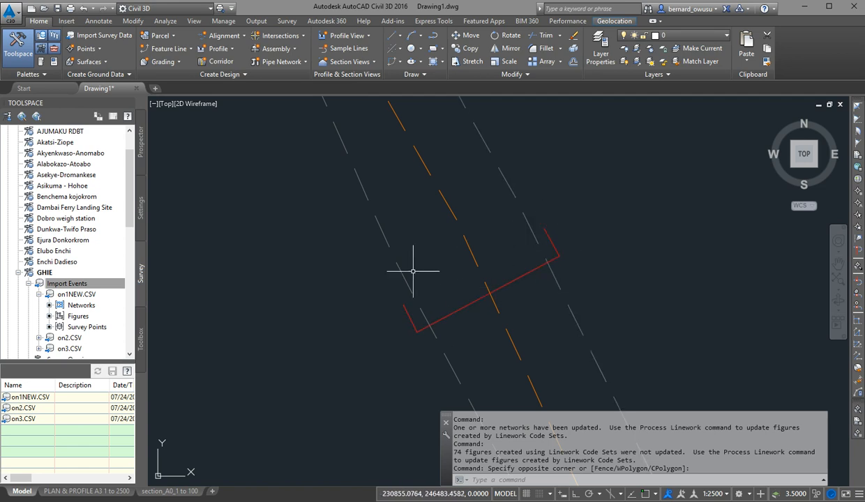
Examine the culvert and building figures around the side-road junction and view the whole surveyed road.
scroll(465, 247, "down", 5)
scroll(455, 282, "down", 2)
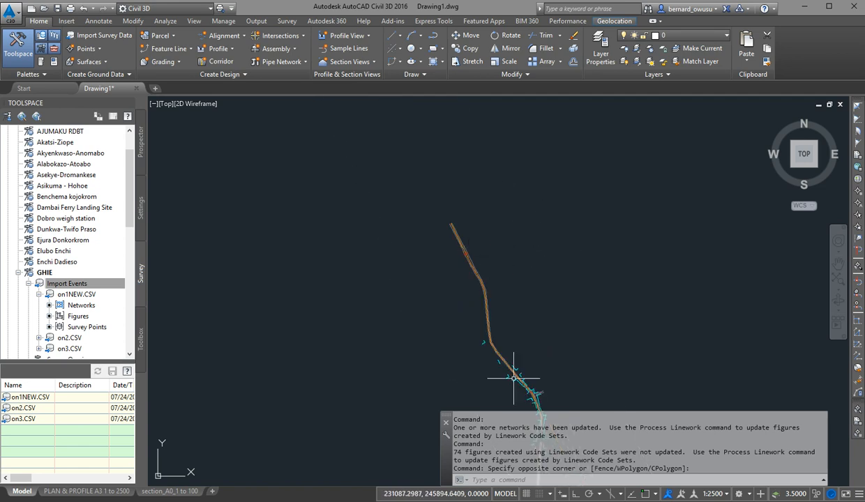
scroll(530, 357, "up", 6)
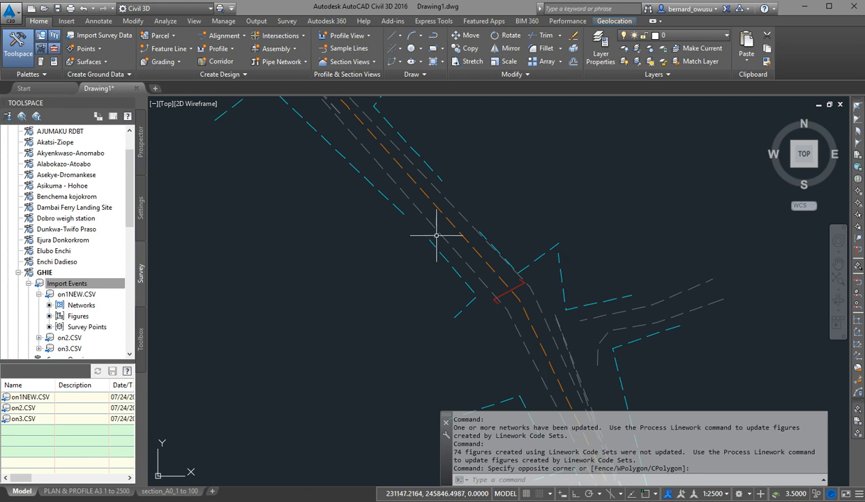
mouse_move(554, 320)
middle_mouse_down()
mouse_move(392, 133)
mouse_move(414, 298)
middle_mouse_up()
scroll(470, 255, "down", 3)
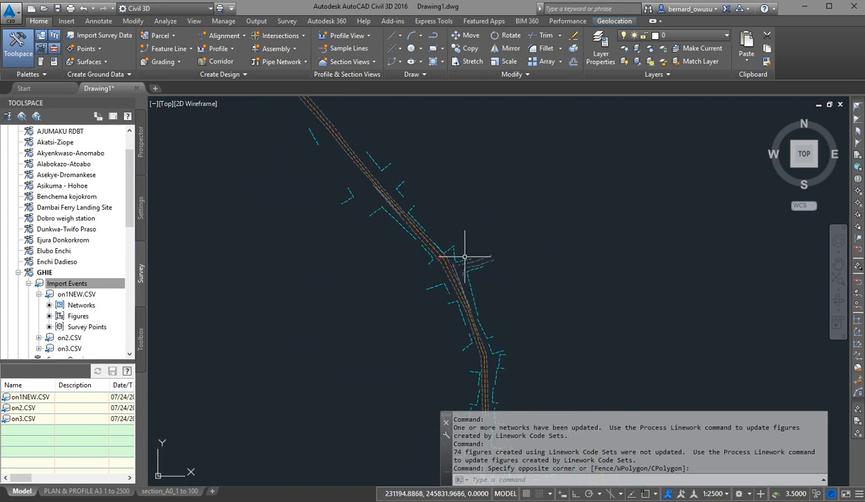
scroll(458, 245, "down", 4)
scroll(486, 363, "down", 4)
mouse_move(487, 360)
middle_mouse_down()
mouse_move(453, 228)
mouse_move(452, 279)
middle_mouse_up()
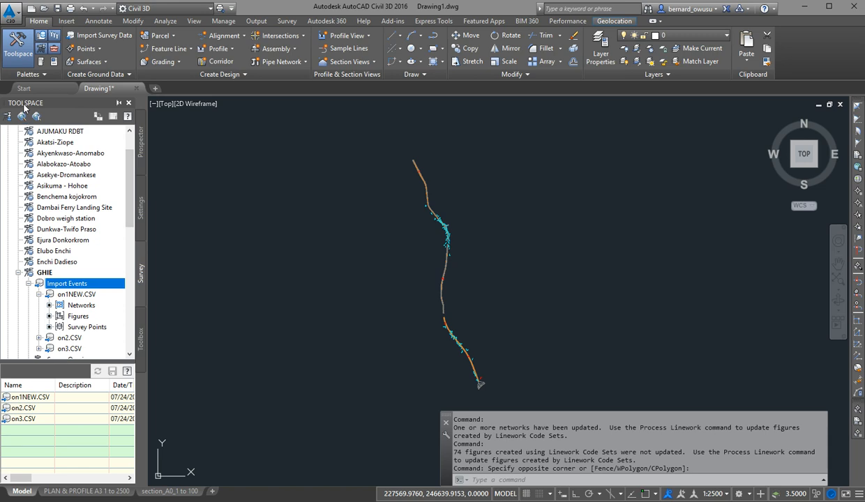
Show Drawing1's object collections in the Prospector.
left_click(142, 145)
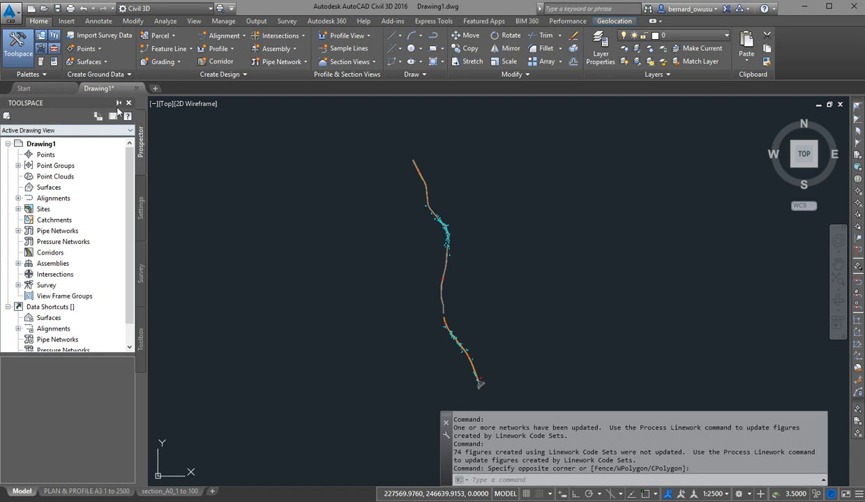
View the survey figure styles in the drawing's Settings tree and return to the Prospector tree.
left_click(142, 200)
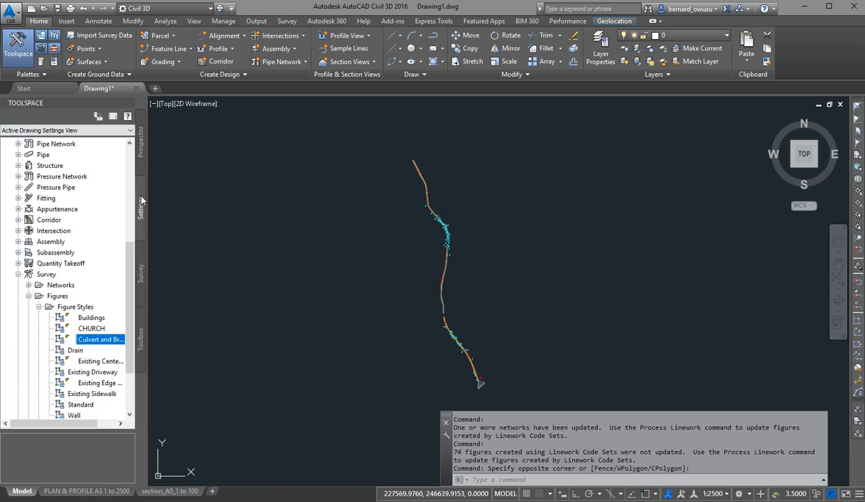
left_click(143, 158)
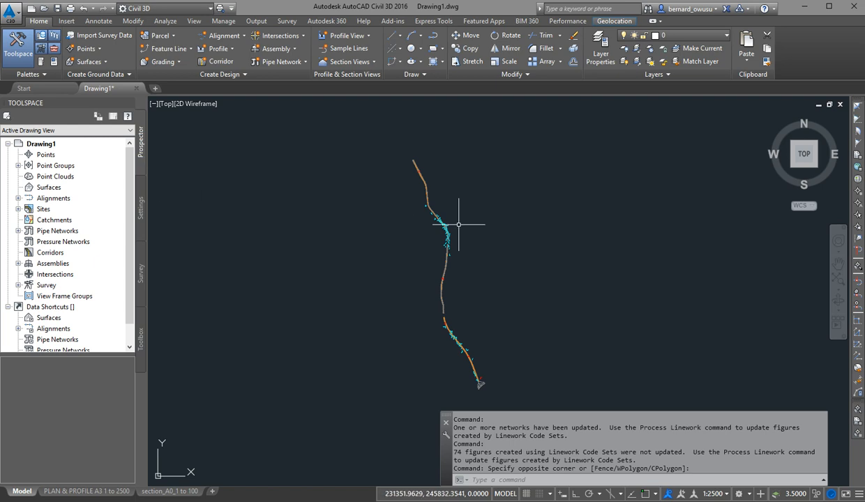
mouse_move(459, 221)
middle_mouse_down()
mouse_move(459, 184)
mouse_move(459, 207)
middle_mouse_up()
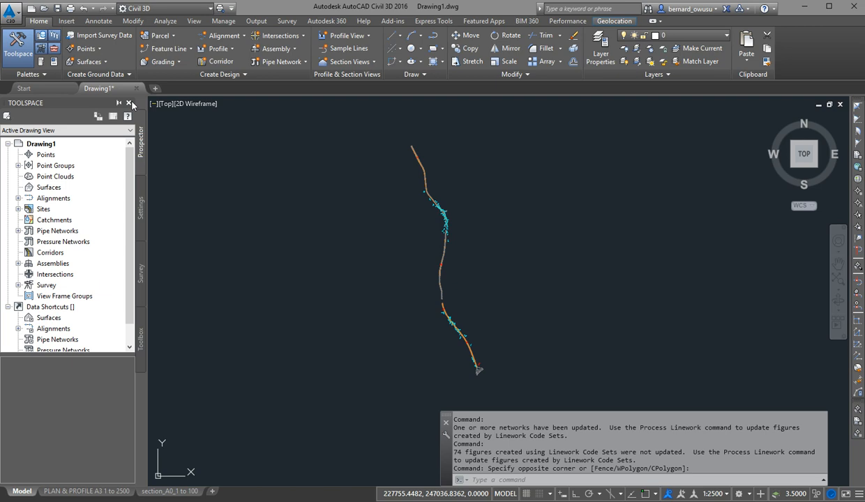
Close the Toolspace and reopen it from the ribbon, repeating the cycle once.
left_click(128, 103)
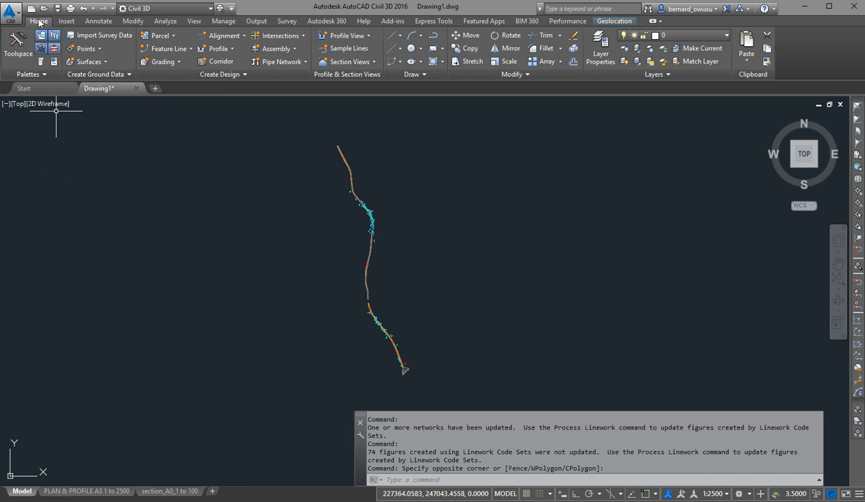
left_click(31, 55)
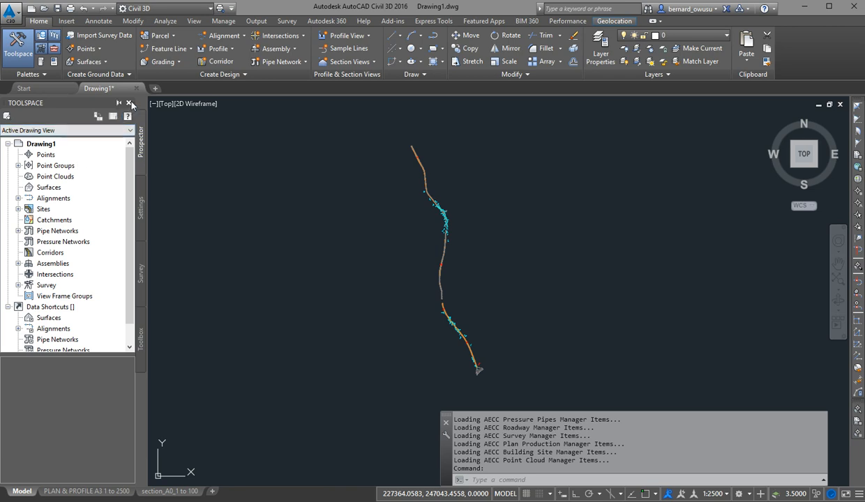
left_click(130, 103)
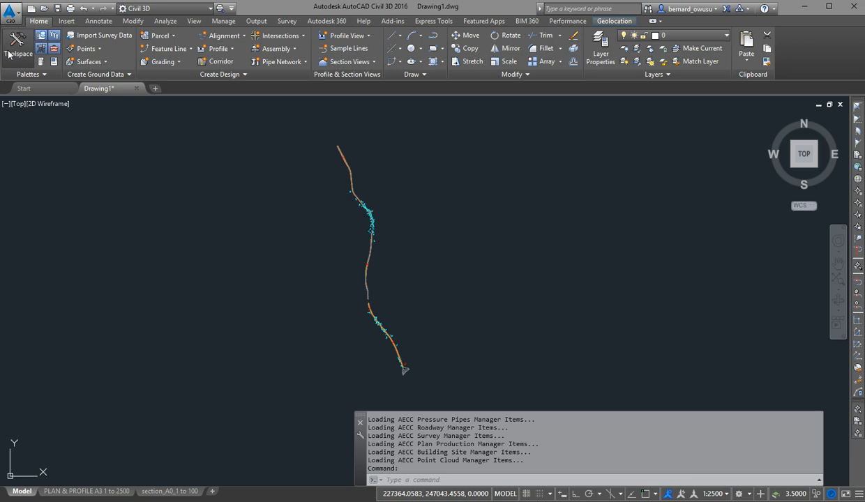
left_click(18, 46)
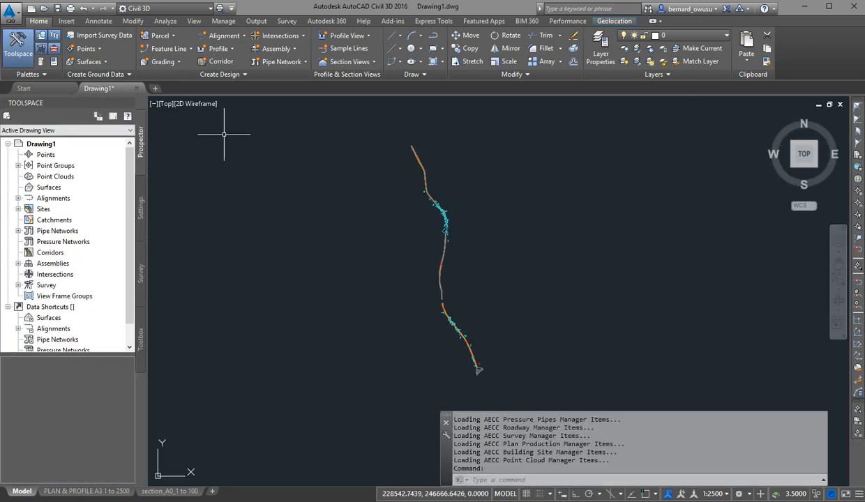
Close the Toolspace and bring it back by running the TOOLSPACE command.
left_click(125, 103)
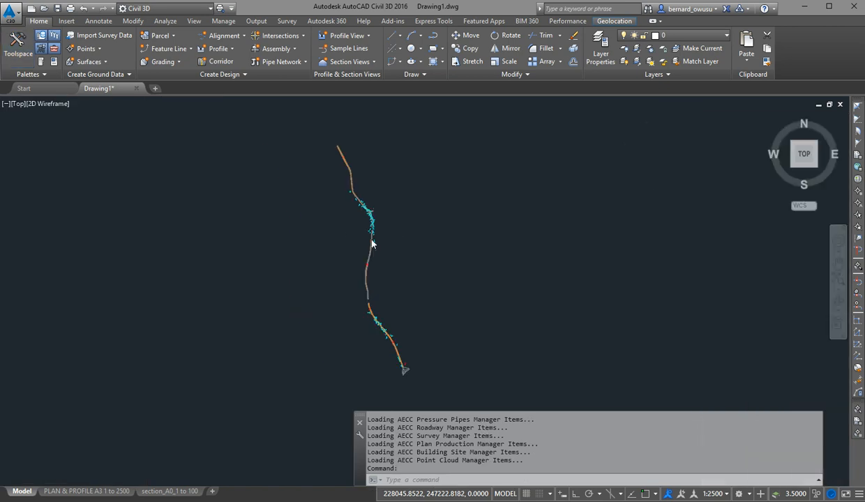
type("tool")
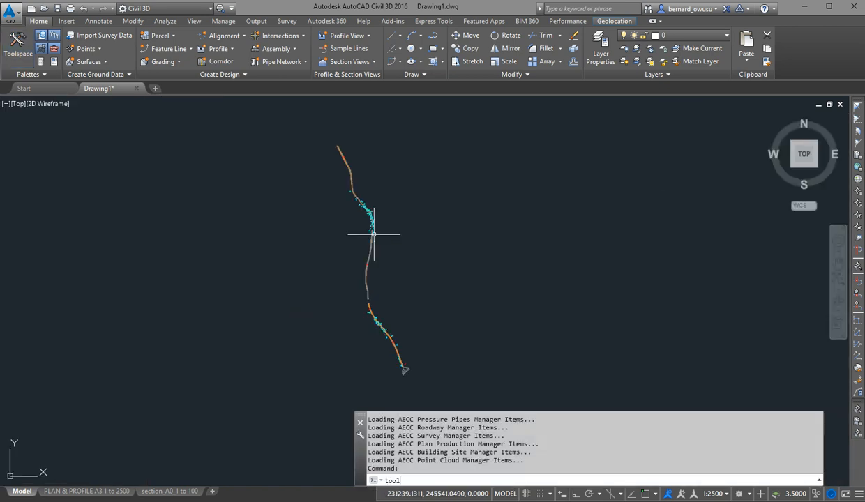
type("spa")
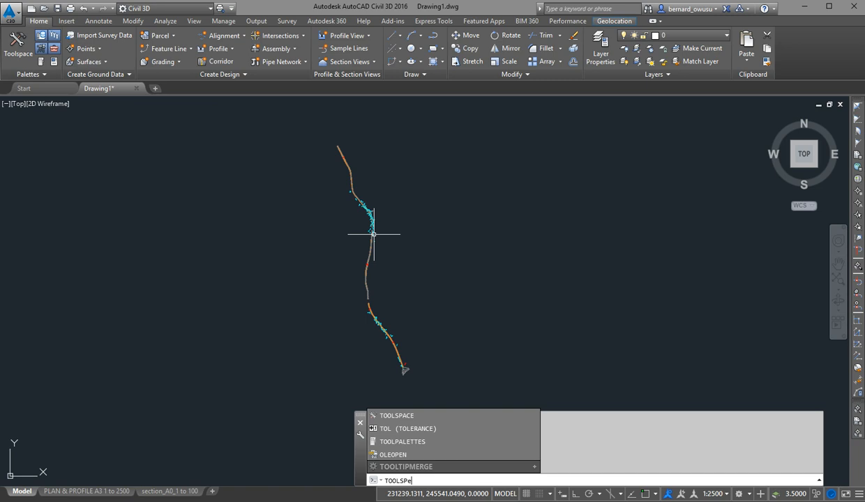
key("Return")
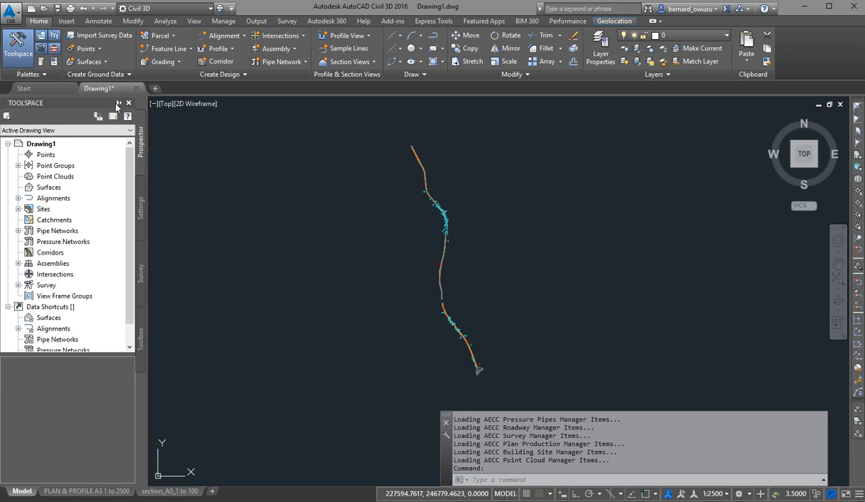
Collapse the Toolspace with auto-hide, reveal it, and dock it open again, repeating the cycle once.
left_click(117, 102)
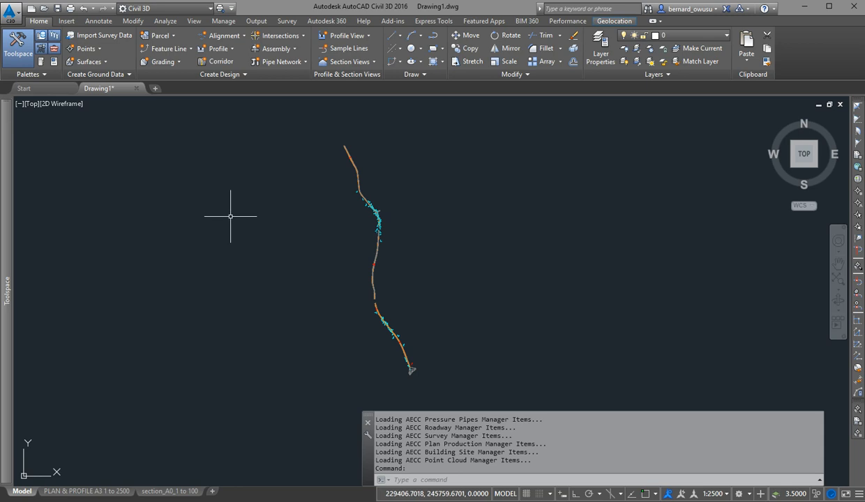
mouse_move(7, 177)
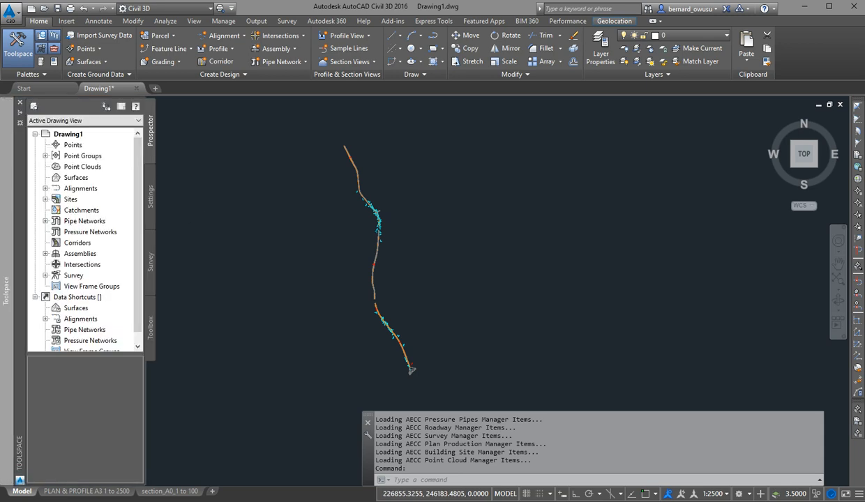
mouse_move(4, 220)
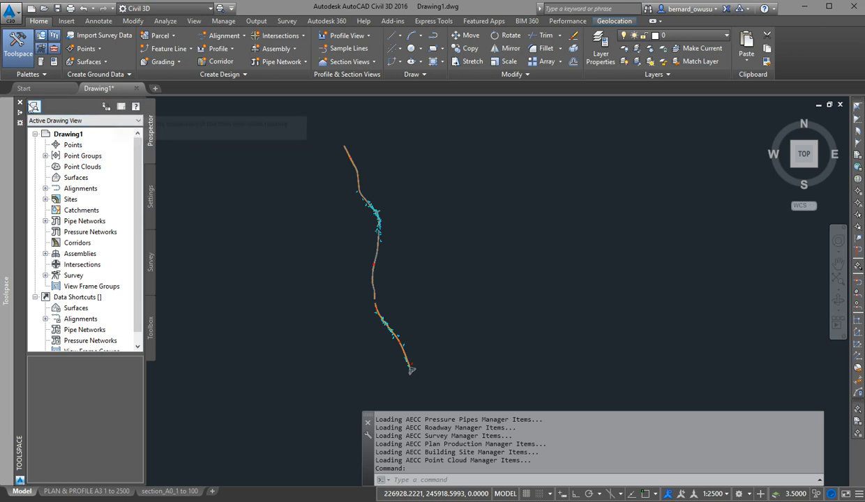
double_click(23, 113)
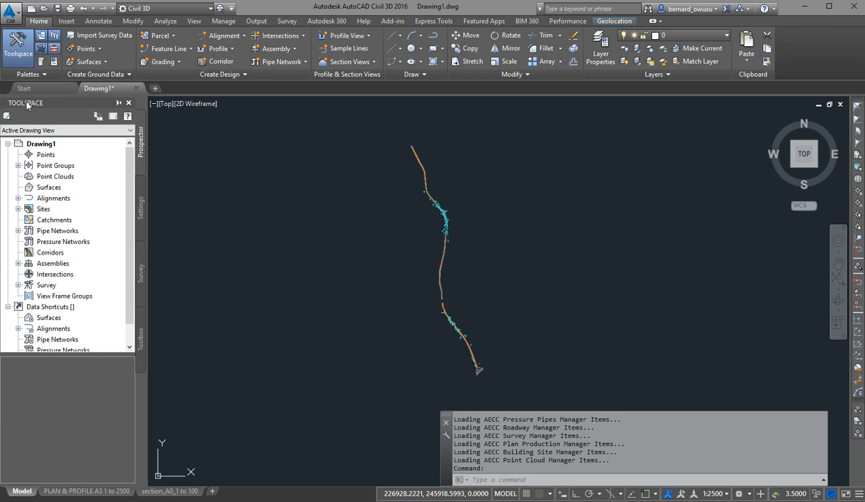
left_click(119, 103)
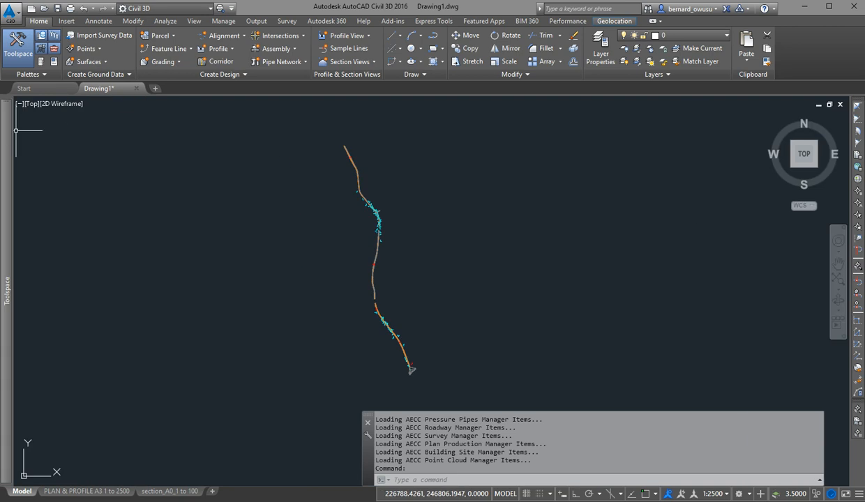
mouse_move(7, 146)
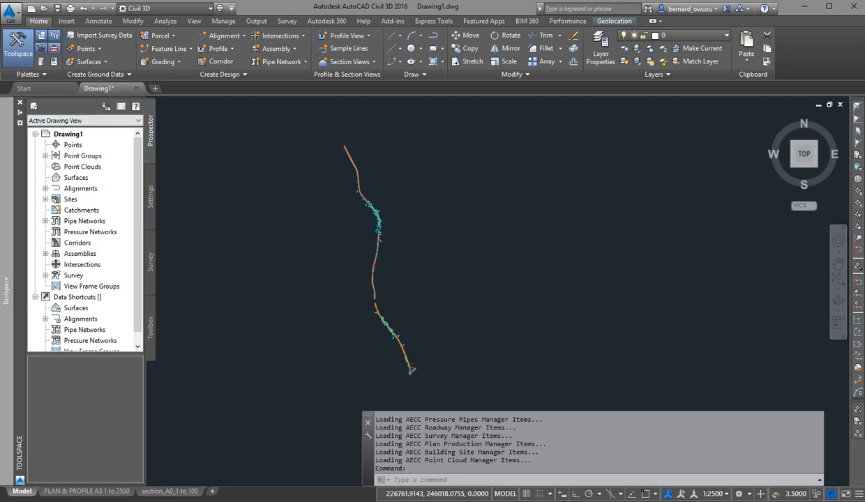
left_click(20, 115)
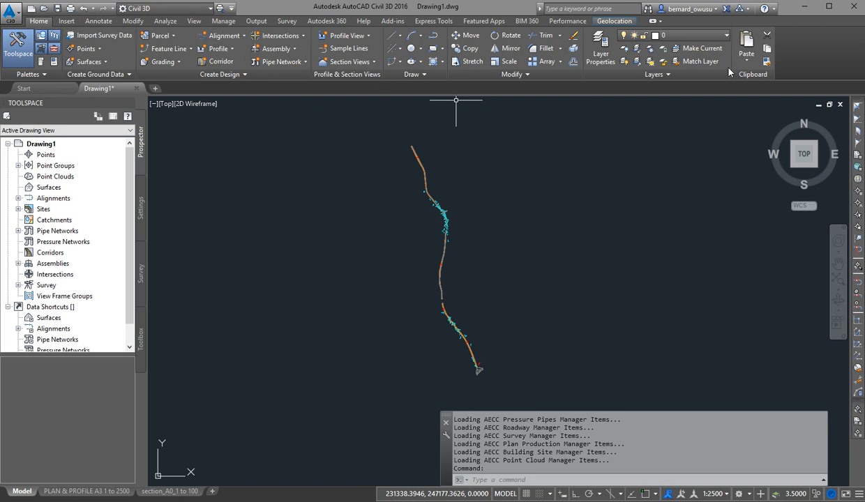
Reduce the ribbon display with the Minimize to Tabs option.
left_click(661, 22)
left_click(660, 23)
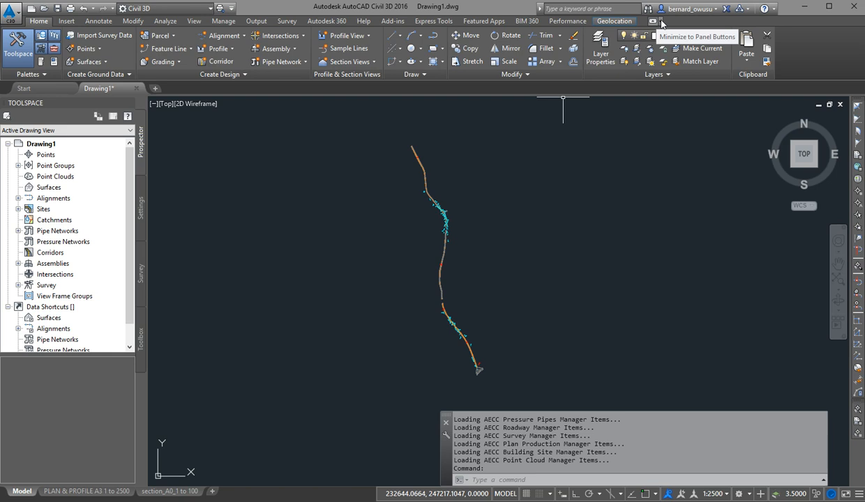
left_click(661, 23)
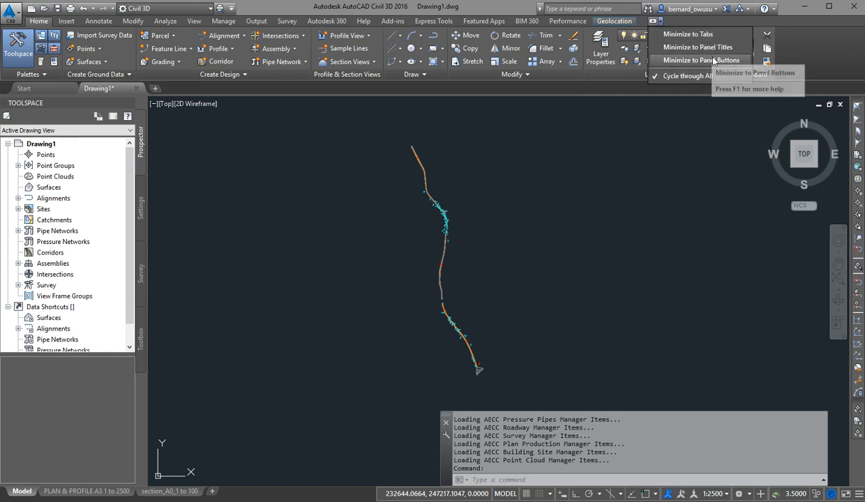
left_click(710, 35)
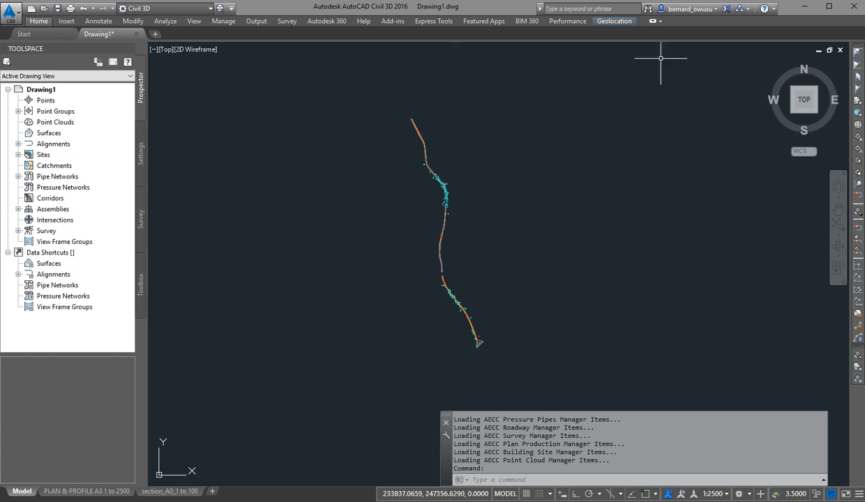
Switch the ribbon display to Minimize to Panel Titles, followed by Minimize to Panel Buttons.
left_click(661, 22)
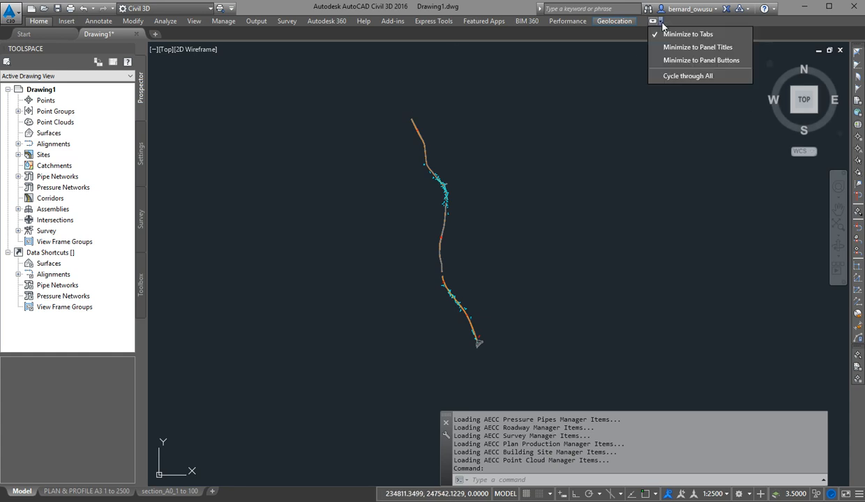
left_click(669, 47)
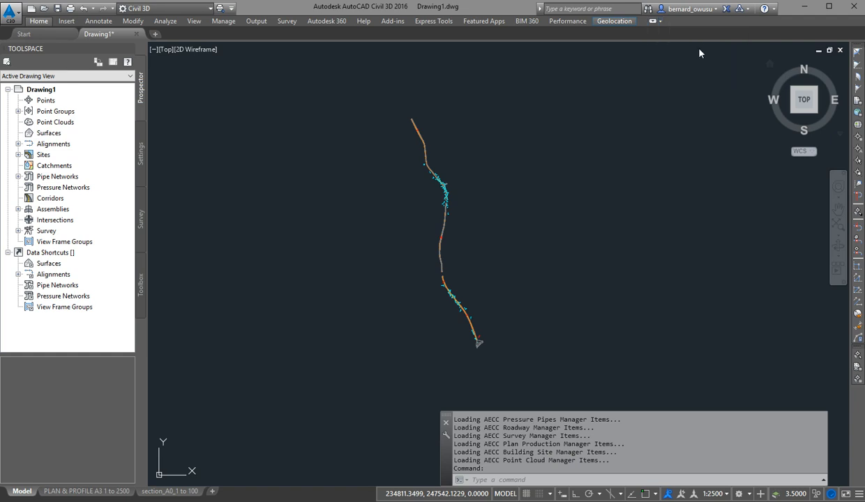
left_click(660, 22)
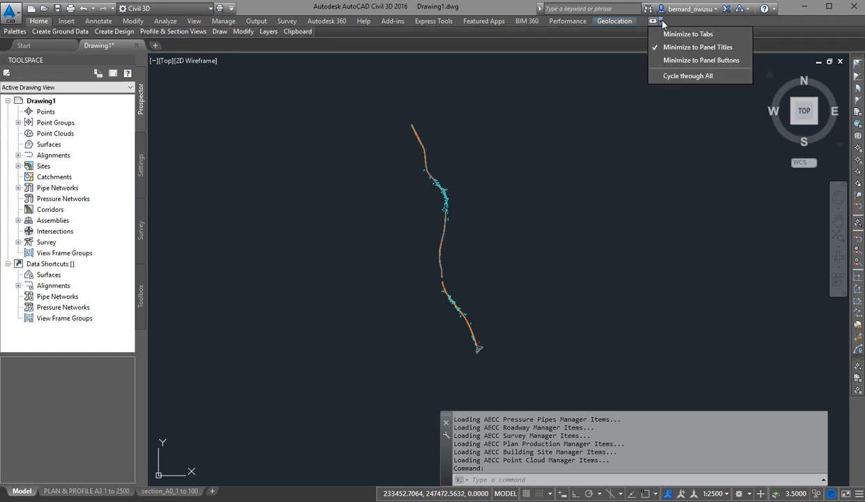
left_click(697, 60)
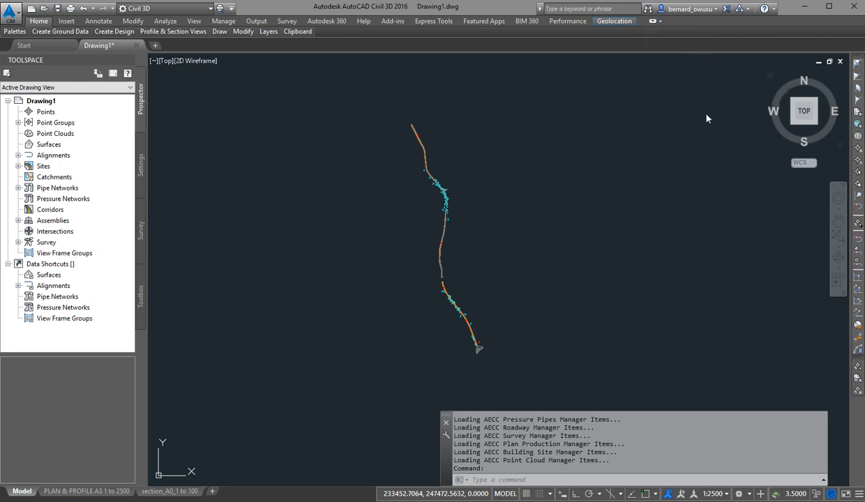
Restore the full ribbon from its minimized panel-button display.
left_click(659, 22)
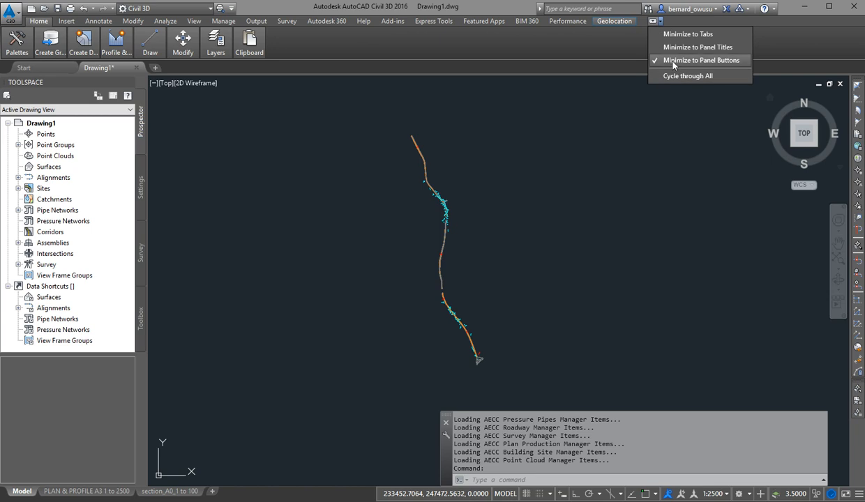
left_click(672, 65)
left_click(660, 22)
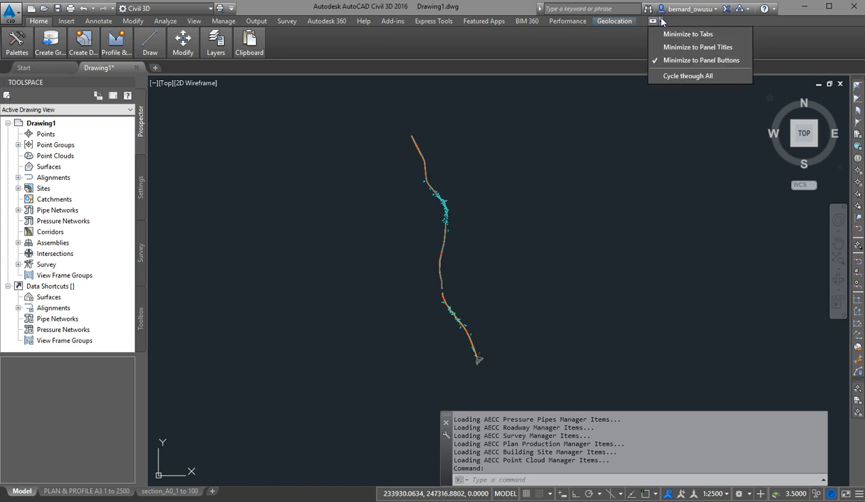
left_click(654, 22)
left_click(652, 22)
left_click(653, 22)
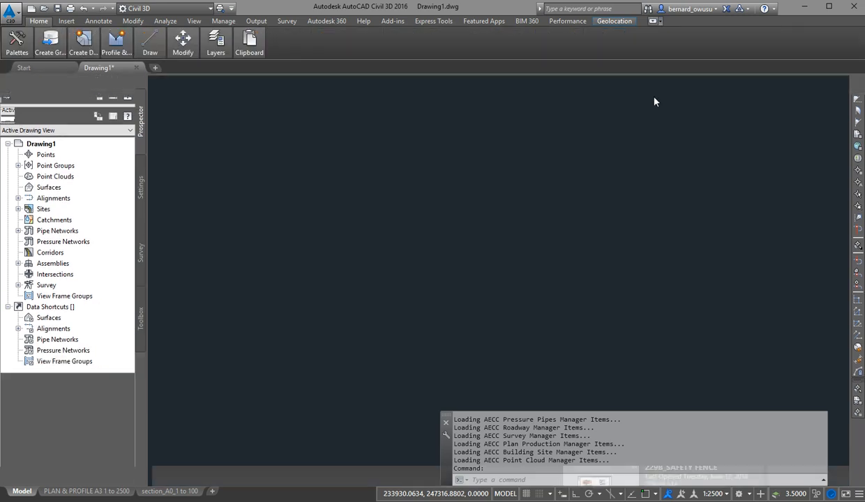
left_click(652, 22)
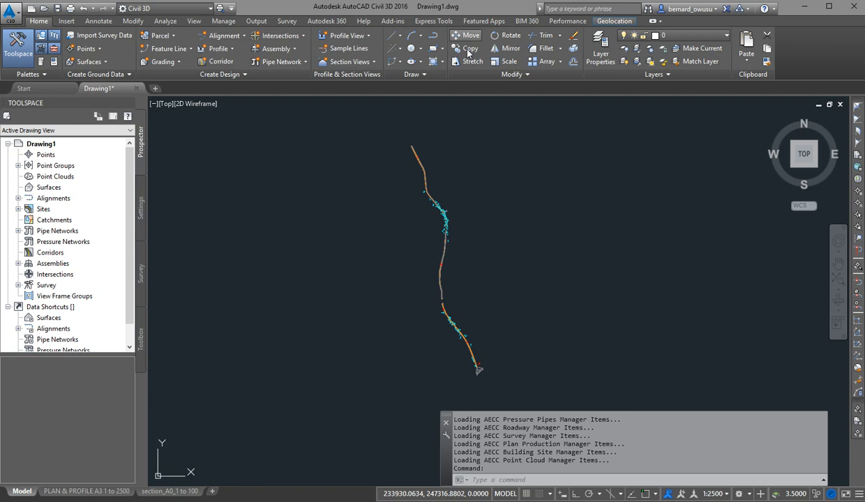
Cycle the ribbon once between its panel-button display and the full ribbon.
left_click(481, 161)
left_click(497, 132)
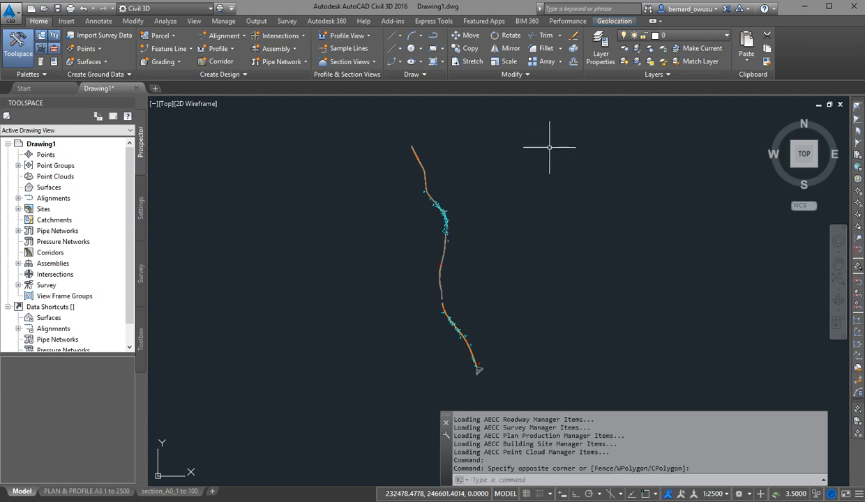
left_click(654, 21)
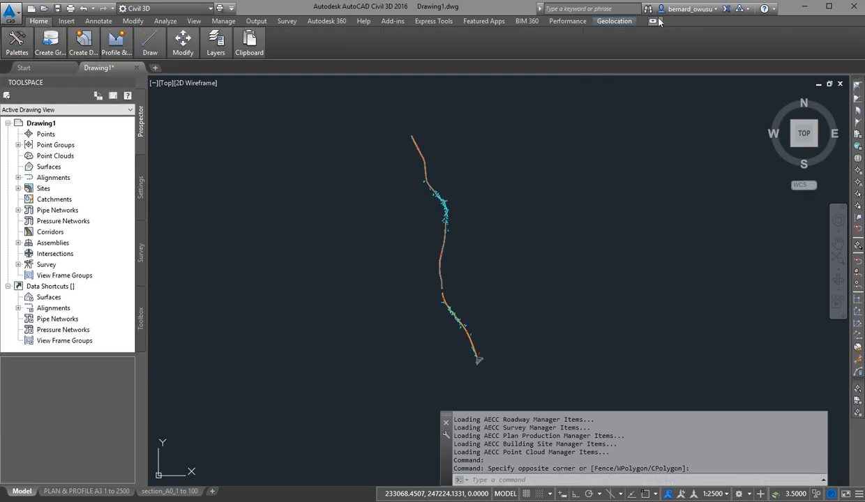
left_click(653, 21)
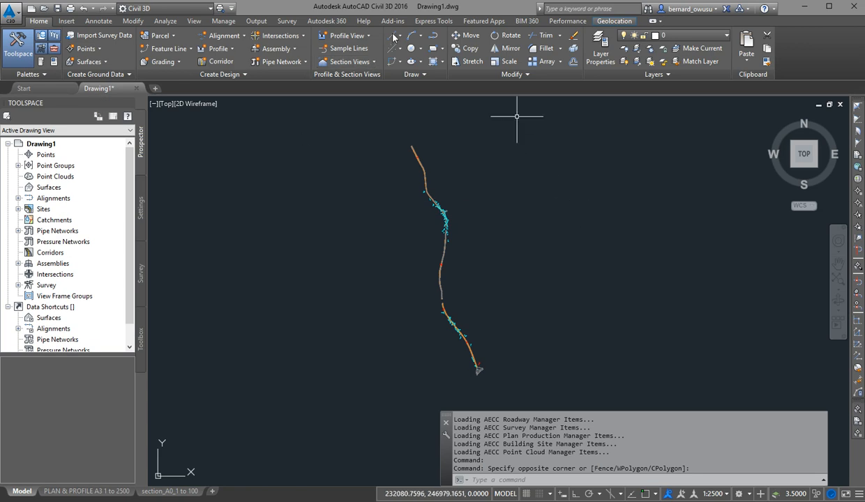
left_click(484, 153)
left_click(539, 169)
middle_click_drag(545, 182, 516, 178)
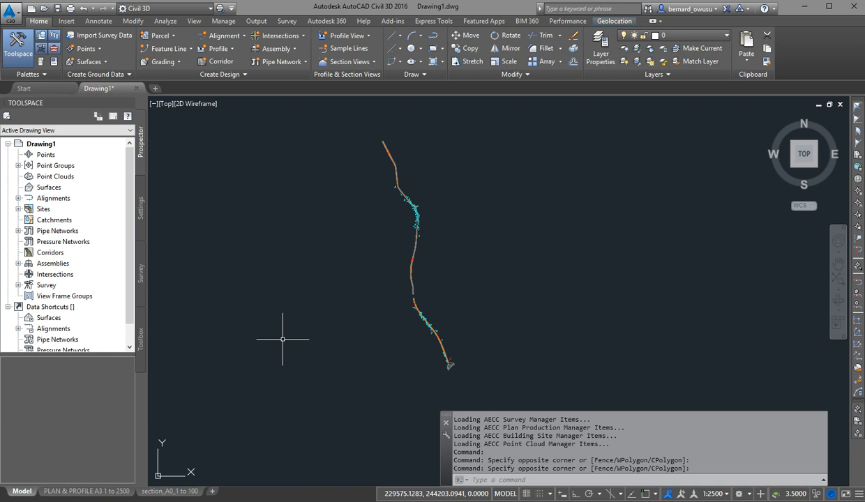
Start saving the drawing as Drawing1.dwg in Documents and cancel the save.
key("ctrl+s")
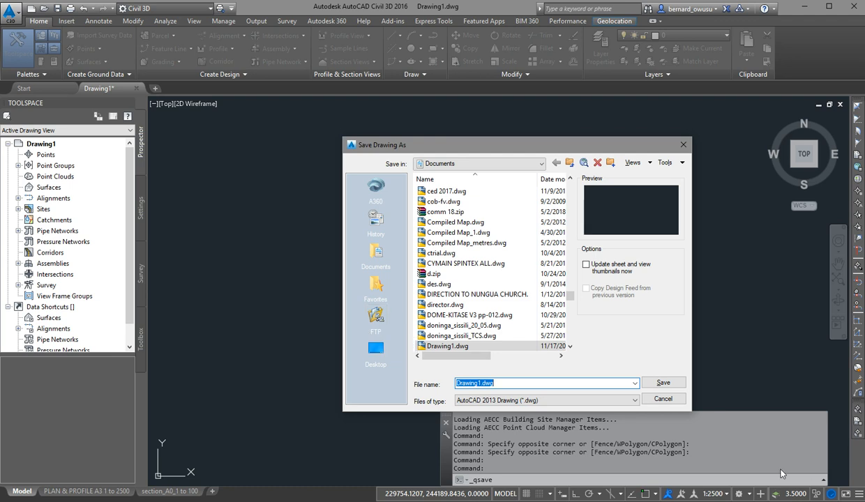
left_click(662, 399)
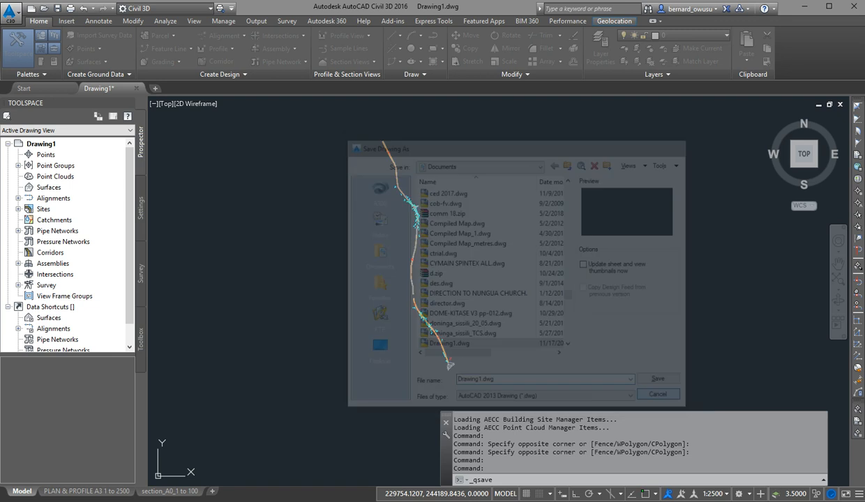
Start saving the drawing and browse to the GHIE folder inside Civil 3D Projects on the OS (C:) drive.
key("ctrl+s")
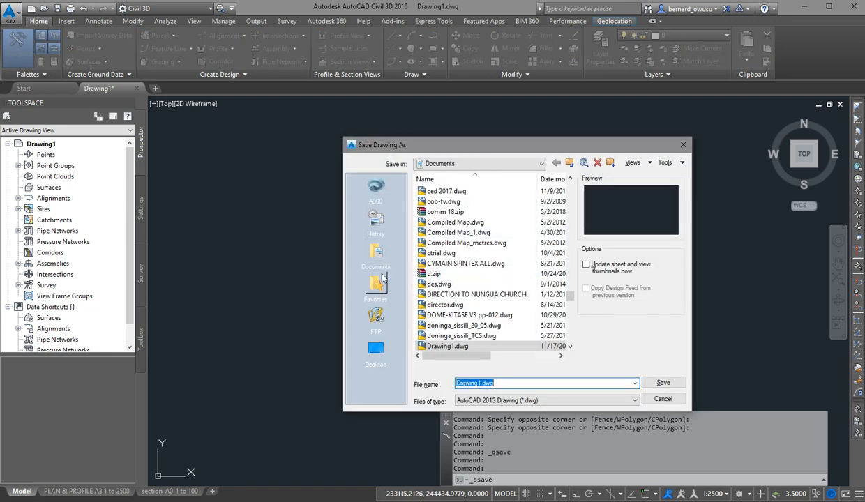
left_click(503, 164)
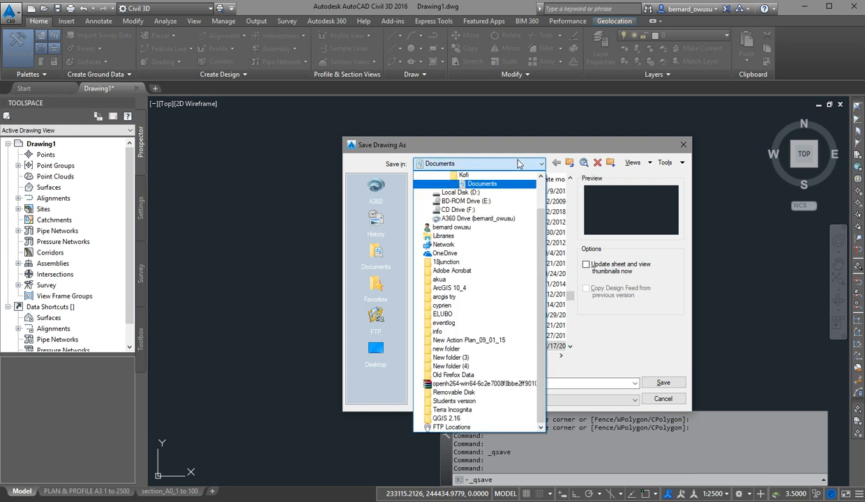
scroll(502, 300, "up", 2)
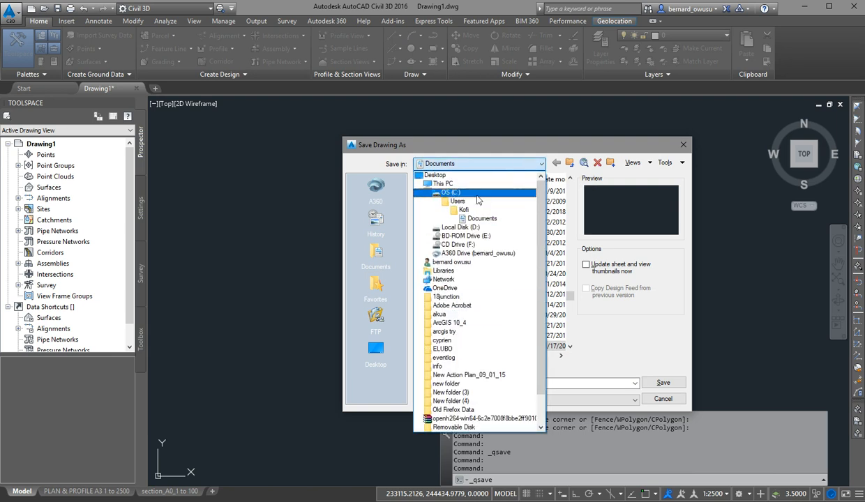
left_click(482, 195)
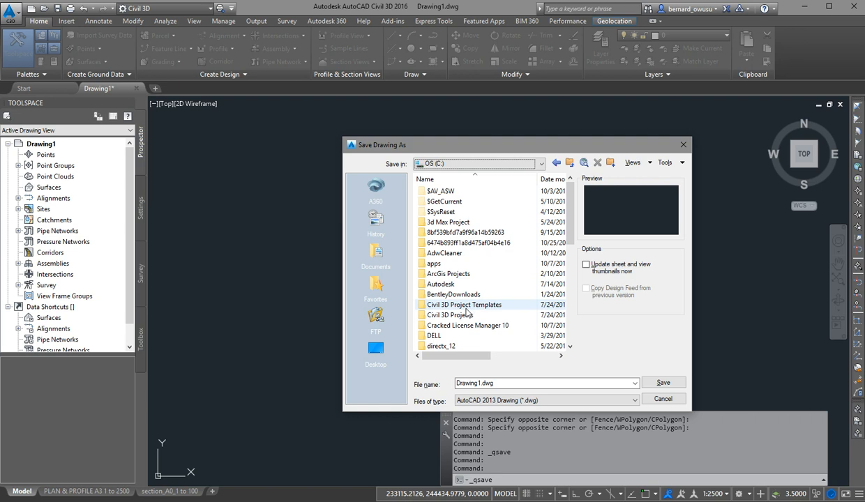
double_click(465, 317)
scroll(471, 327, "down", 7)
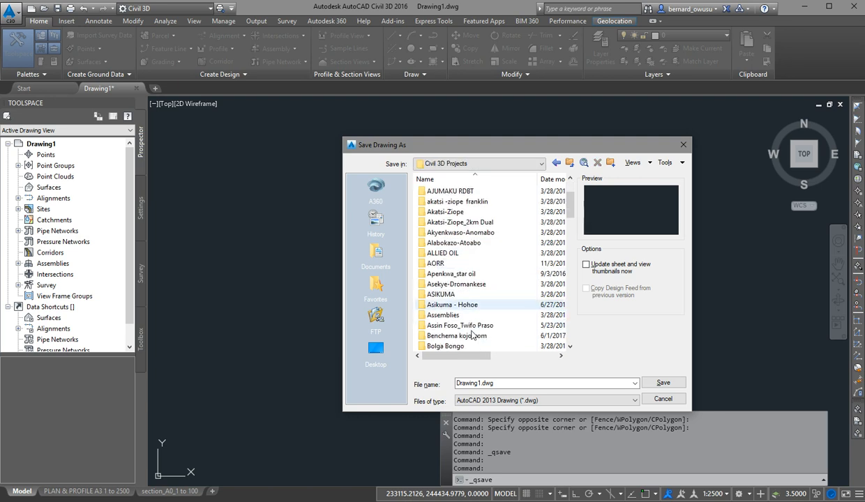
scroll(472, 336, "down", 4)
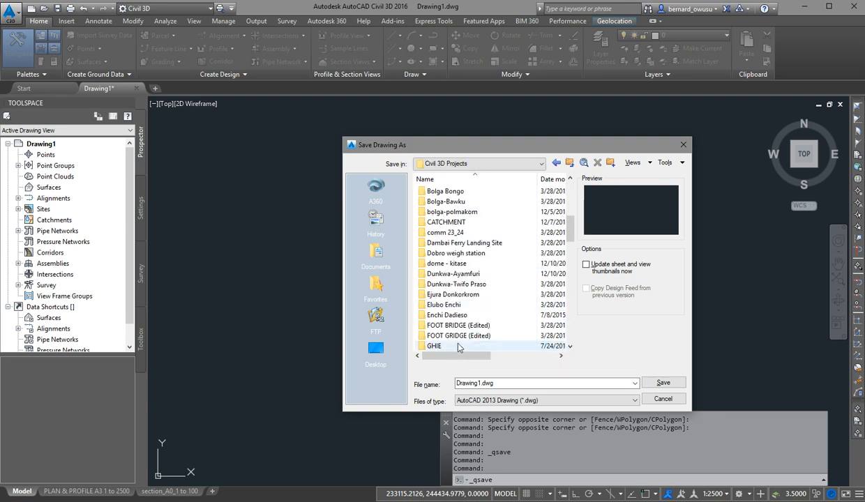
double_click(475, 337)
Name the drawing file ghie and save it in the GHIE project folder.
double_click(535, 387)
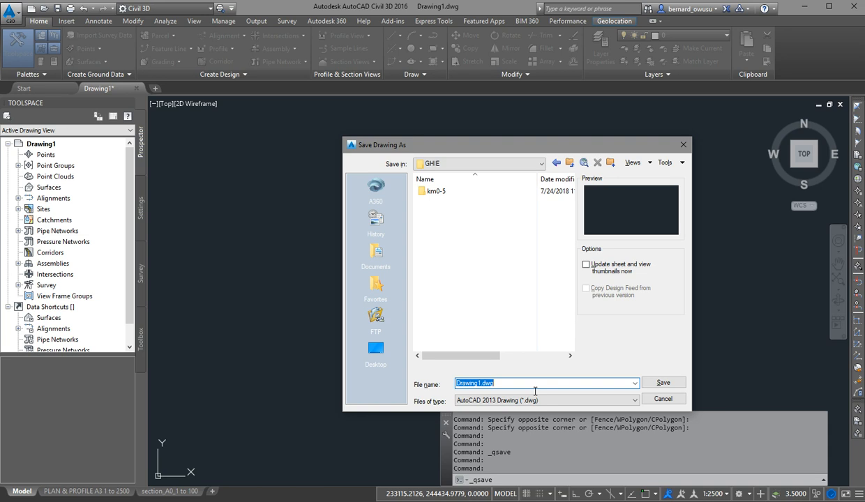
type("g")
key("BackSpace")
type("gie")
key("BackSpace")
key("BackSpace")
key("BackSpace")
type("ghie")
key("Return")
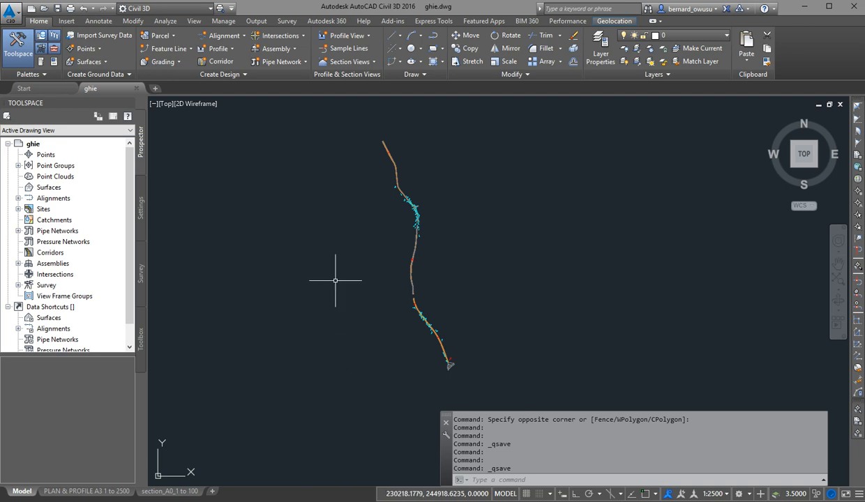
Review the automatic save interval among the Open and Save options and accept the existing settings.
type("op")
key("Return")
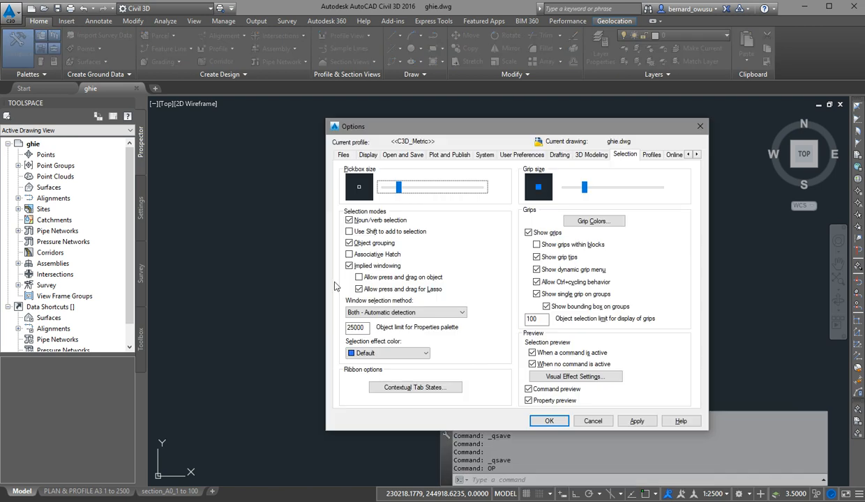
left_click(416, 156)
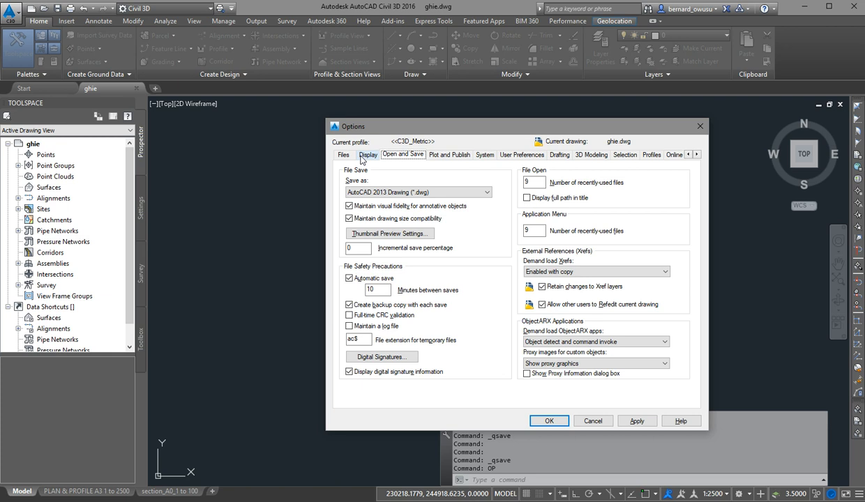
left_click_drag(449, 131, 414, 121)
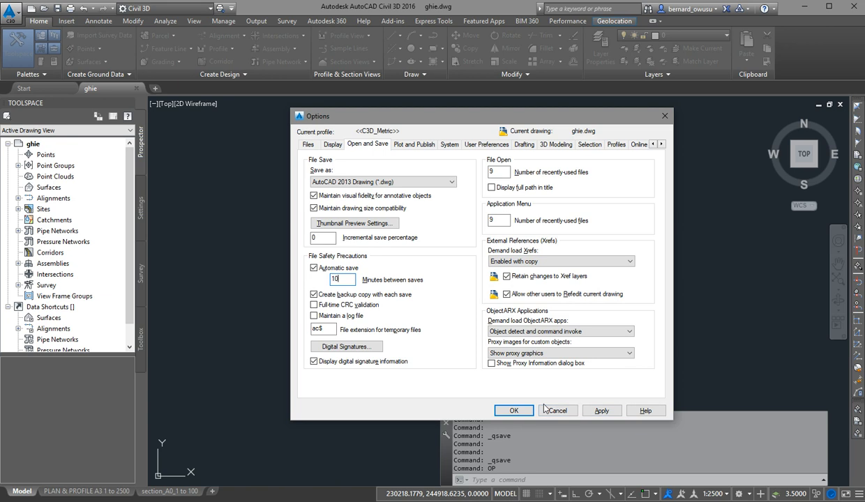
left_click(513, 410)
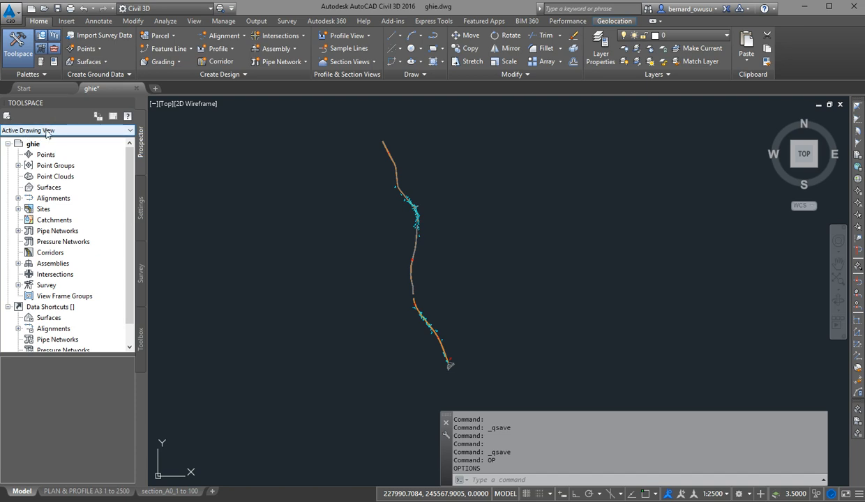
Keep the Toolspace in Active Drawing View, create three blank drawings and return to the ghie drawing.
left_click(120, 135)
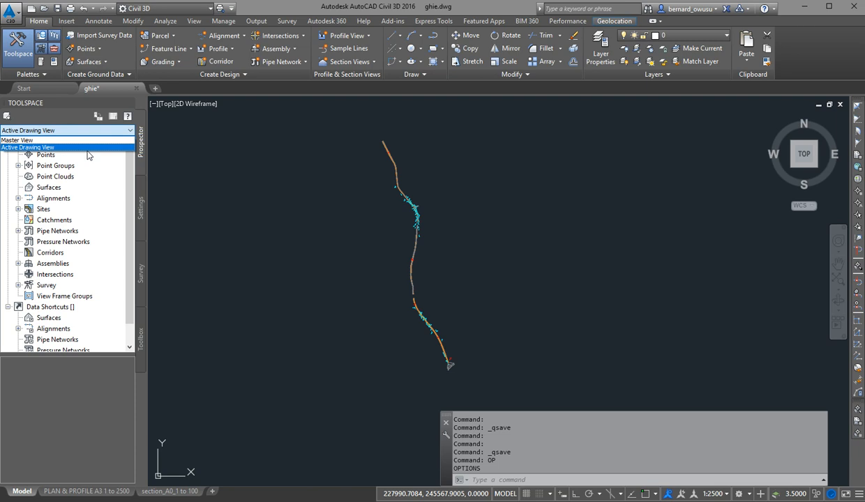
left_click(87, 148)
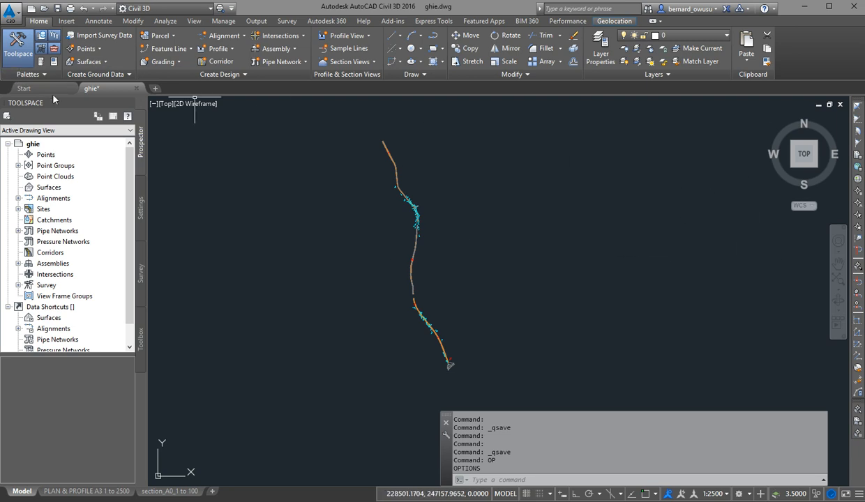
left_click(155, 88)
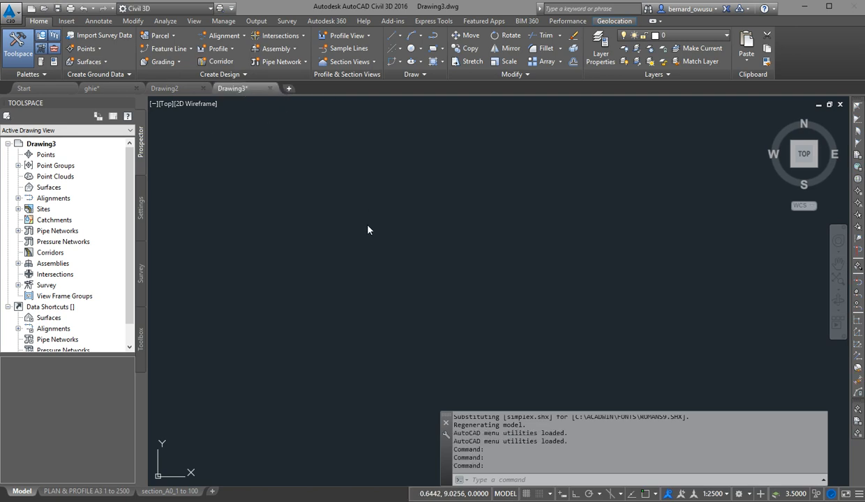
key("ctrl+n")
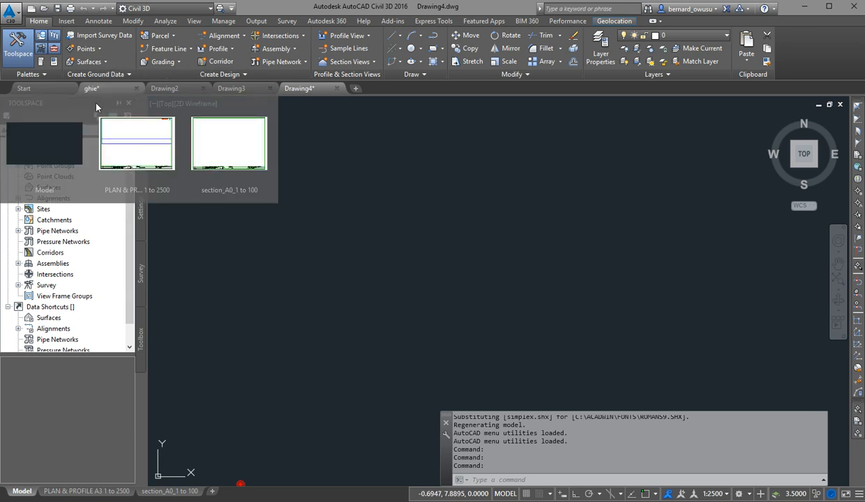
left_click(104, 85)
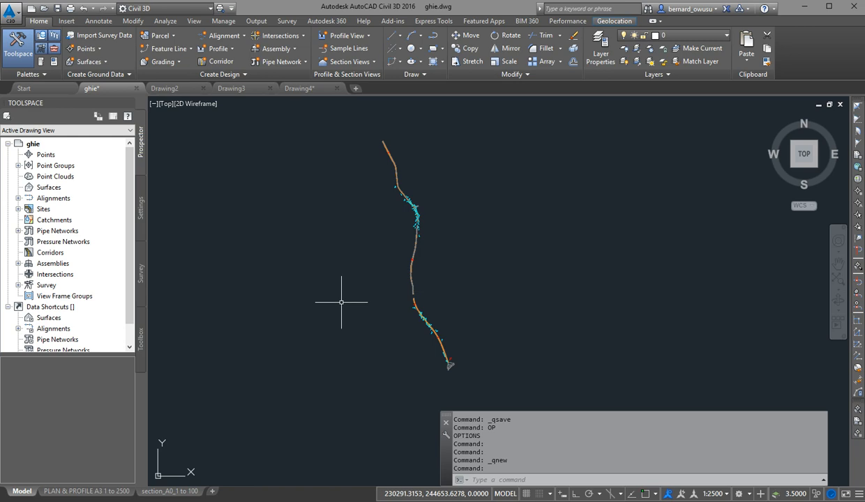
scroll(127, 260, "down", 1)
scroll(126, 261, "up", 1)
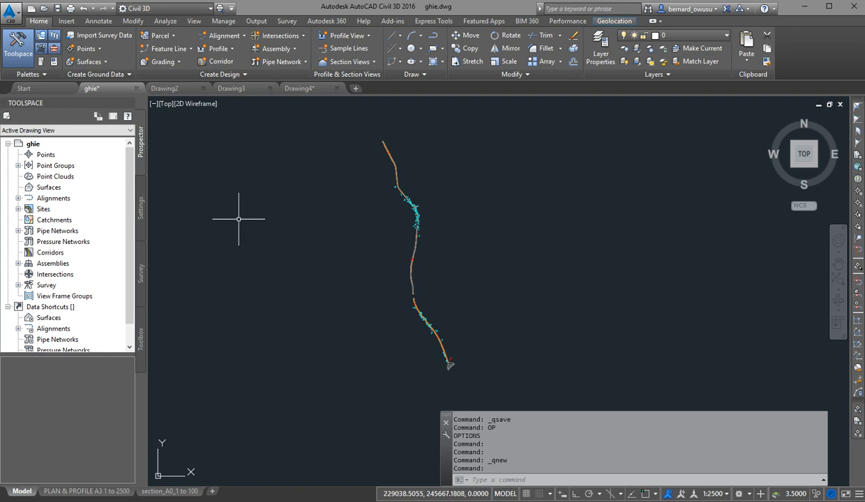
Switch the Toolspace to Master View and examine the object trees of all open drawings.
left_click(91, 131)
left_click(69, 141)
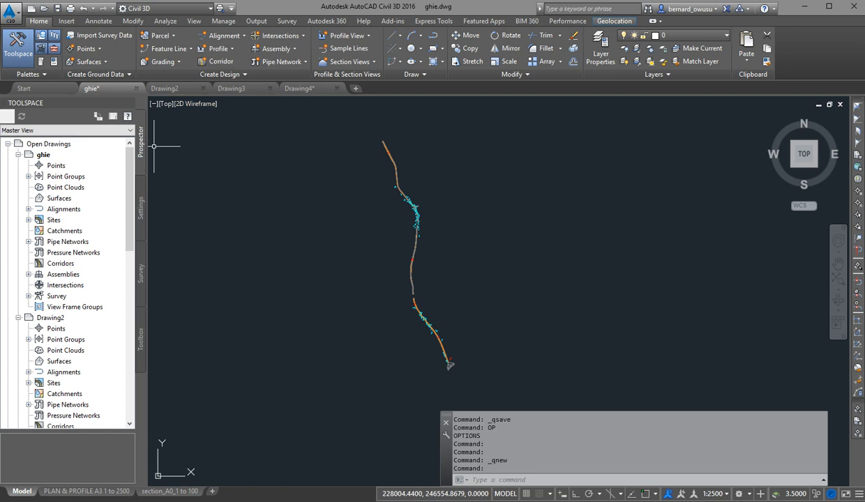
mouse_move(127, 147)
left_mouse_down()
mouse_move(122, 205)
mouse_move(141, 147)
left_mouse_up()
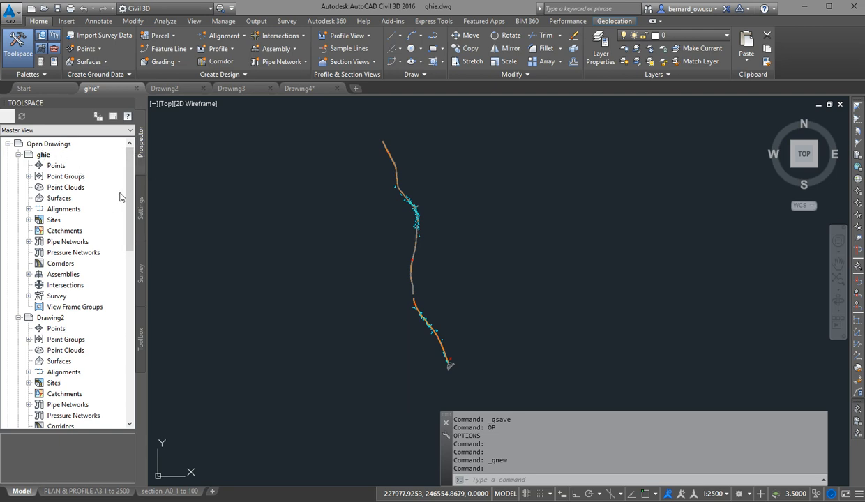
mouse_move(123, 185)
left_mouse_down()
mouse_move(126, 284)
mouse_move(114, 342)
left_mouse_up()
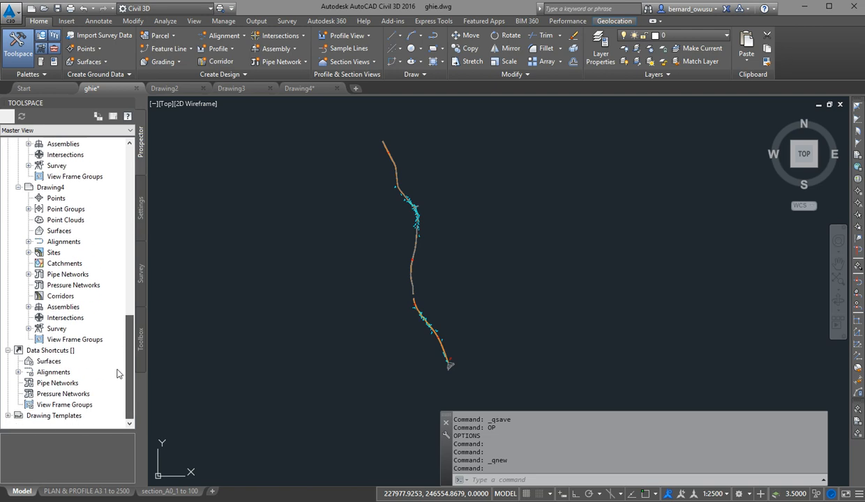
left_click_drag(117, 375, 142, 144)
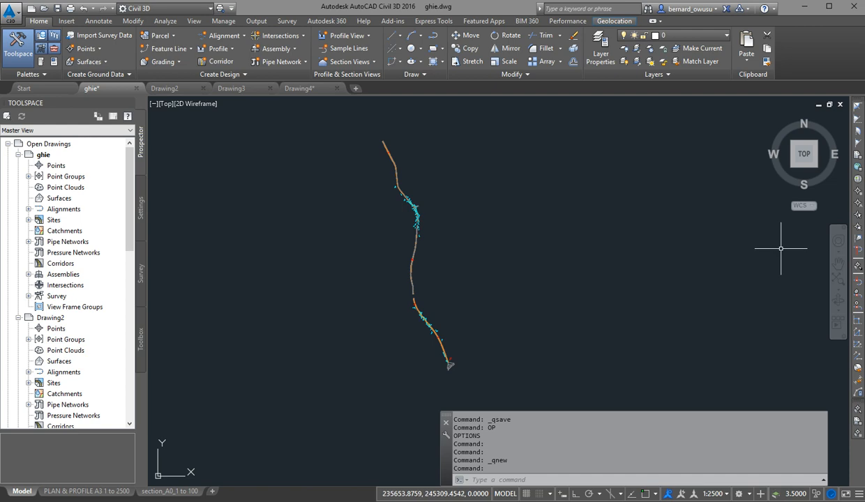
scroll(129, 195, "down", 13)
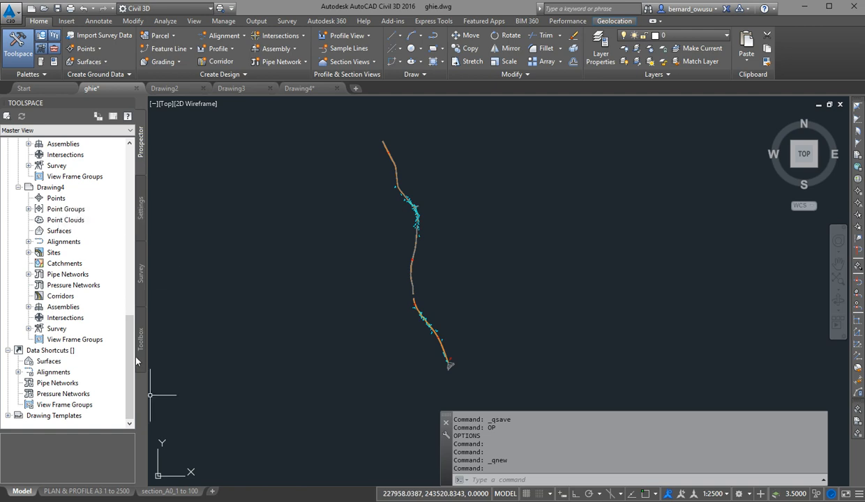
left_click_drag(131, 348, 109, 123)
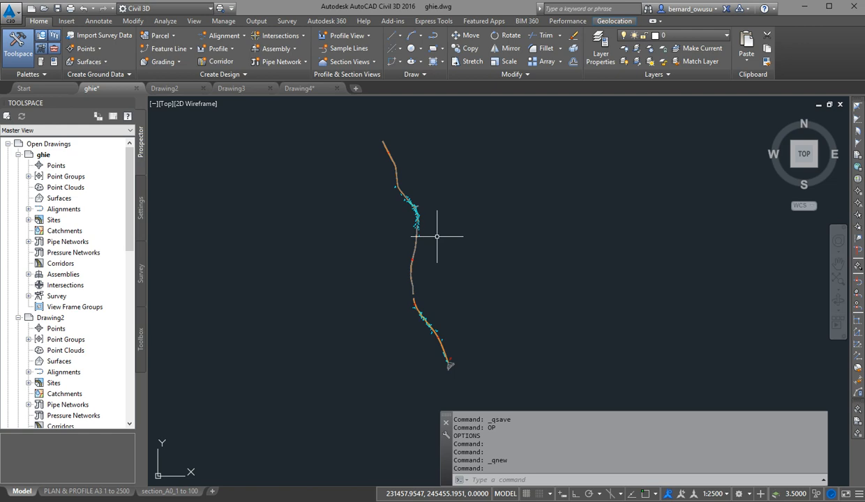
Return the Toolspace to Active Drawing View and show the ghie drawing's settings tree.
left_click(56, 132)
left_click(56, 147)
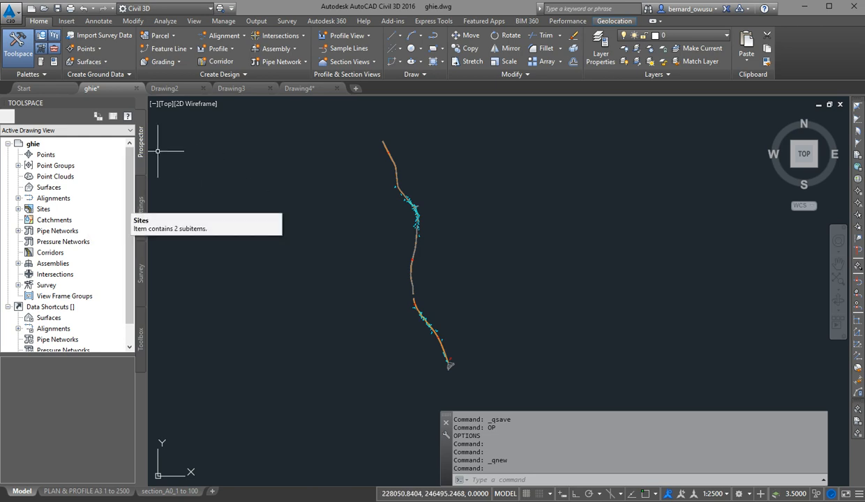
left_click(141, 202)
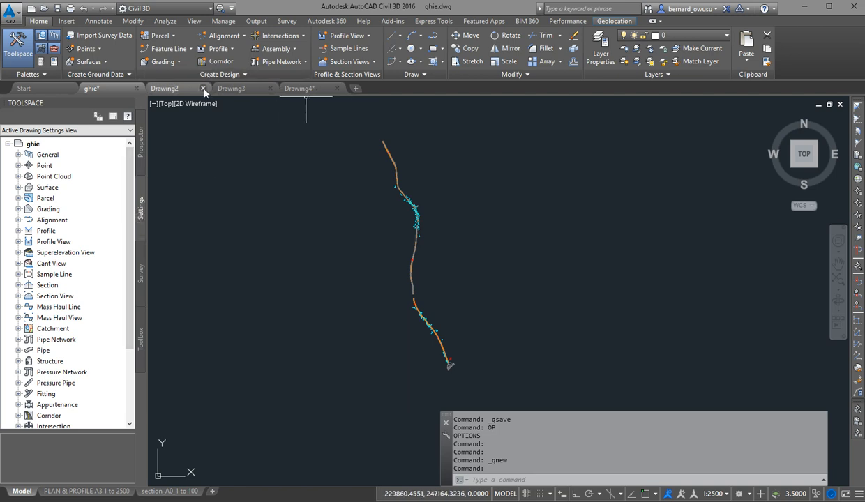
Close Drawing4, Drawing3 and Drawing2, leaving the ghie drawing open.
left_click(336, 89)
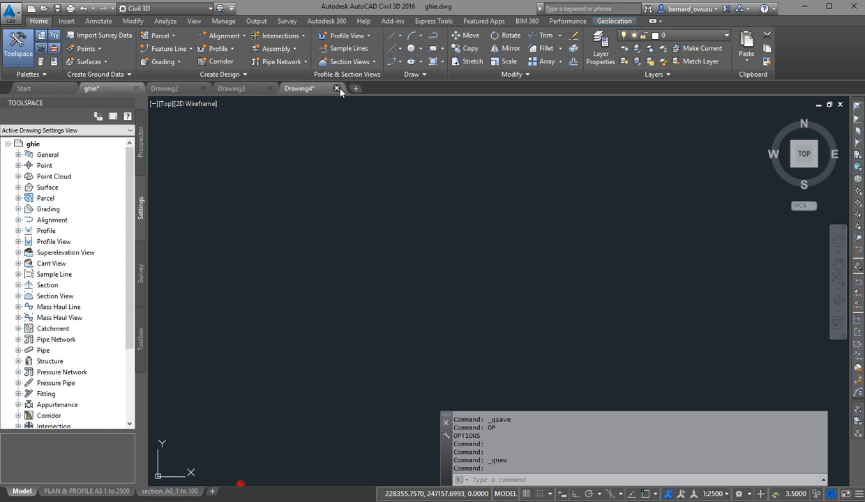
left_click(270, 88)
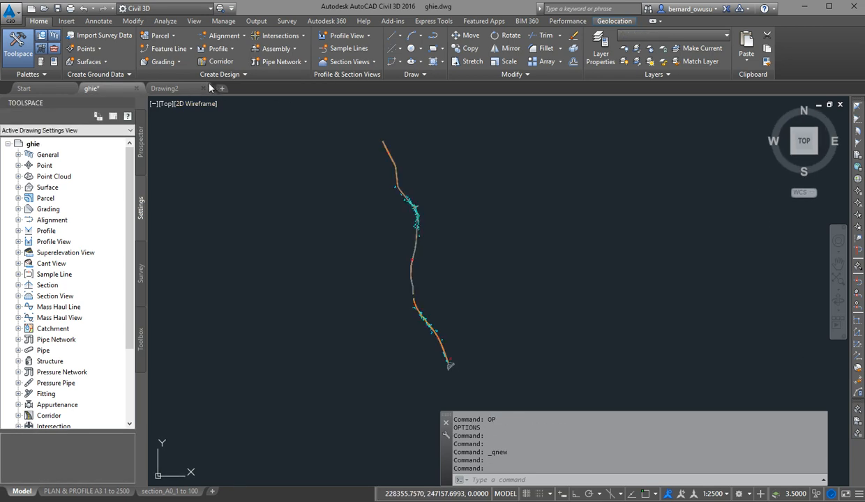
left_click(203, 88)
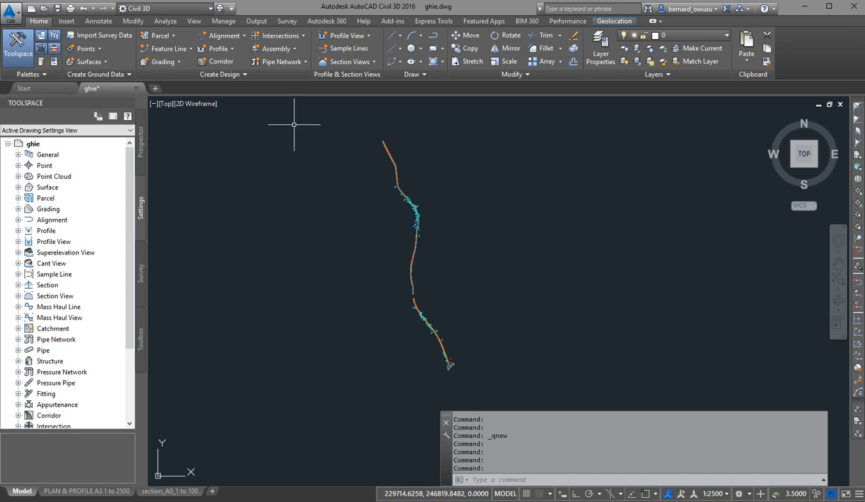
middle_click_drag(406, 234, 389, 223)
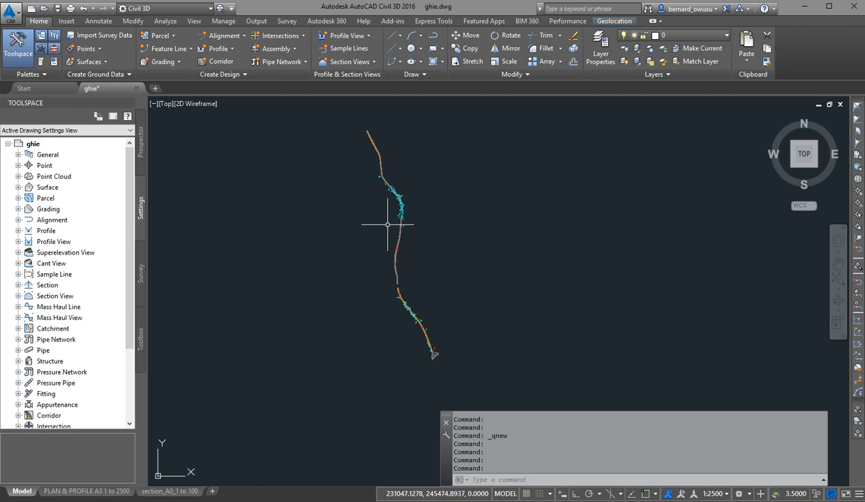
Return to the Prospector tree, start creating points from the Points collection and expand the point creation parameters.
left_click(140, 142)
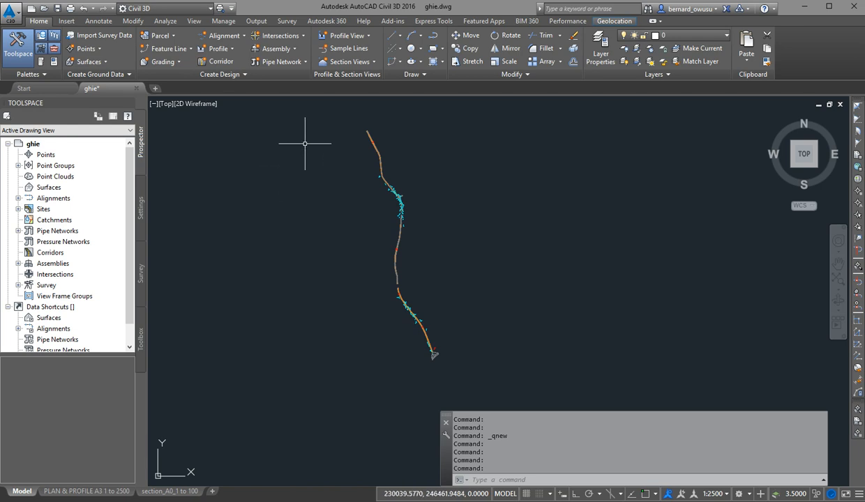
middle_click_drag(304, 181, 287, 187)
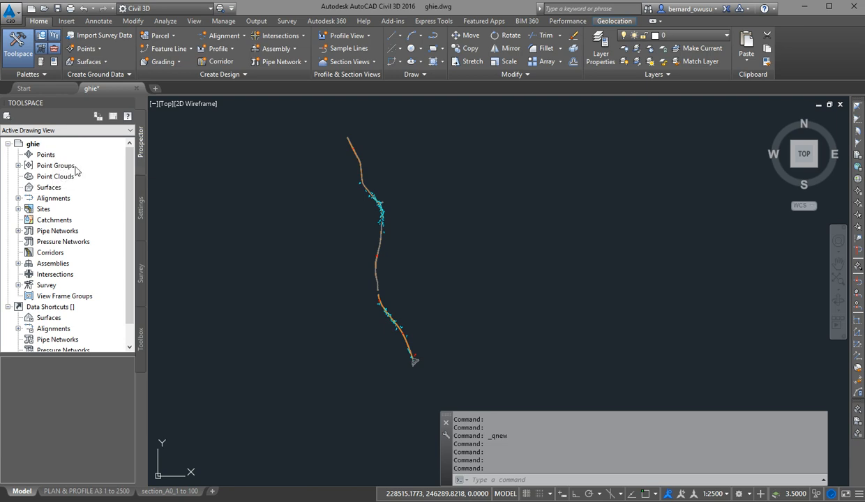
right_click(49, 156)
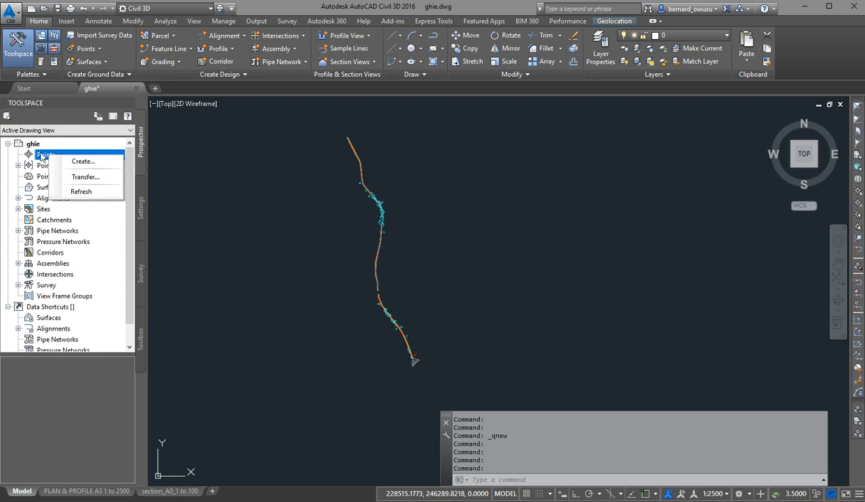
left_click(98, 168)
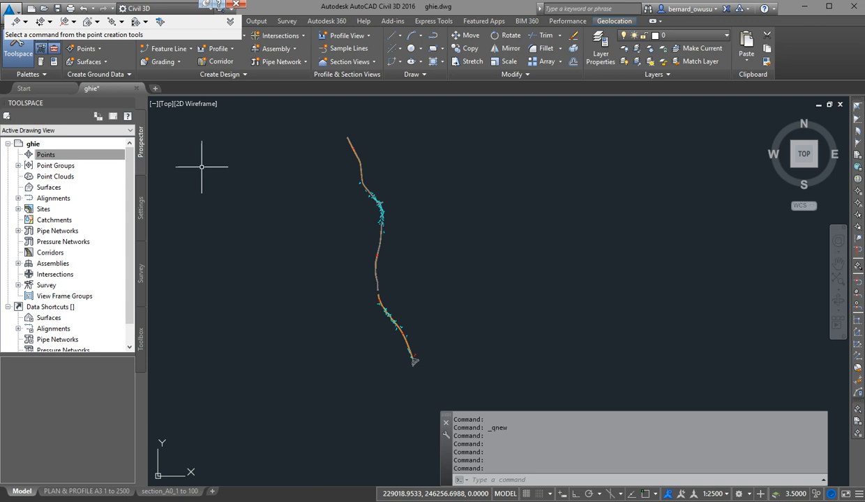
left_click(229, 22)
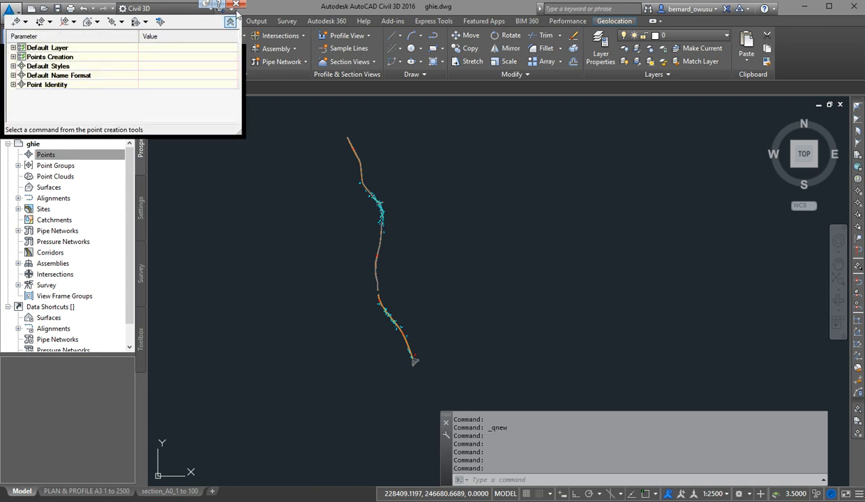
Collapse the parameter list of the Create Points toolbar and place the toolbar over the upper middle of the drawing area.
mouse_move(236, 9)
left_mouse_down()
mouse_move(241, 47)
mouse_move(565, 210)
mouse_move(630, 144)
mouse_move(651, 145)
left_mouse_up()
left_click_drag(588, 144, 584, 161)
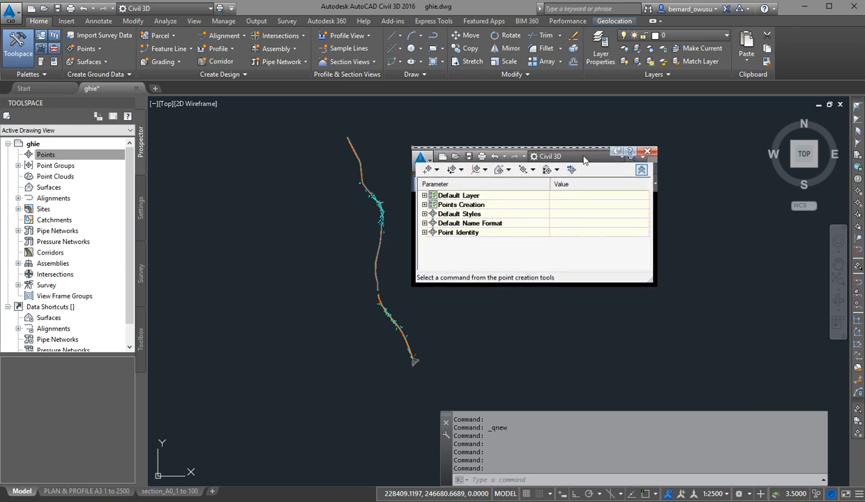
left_click(641, 169)
left_click_drag(574, 157, 544, 131)
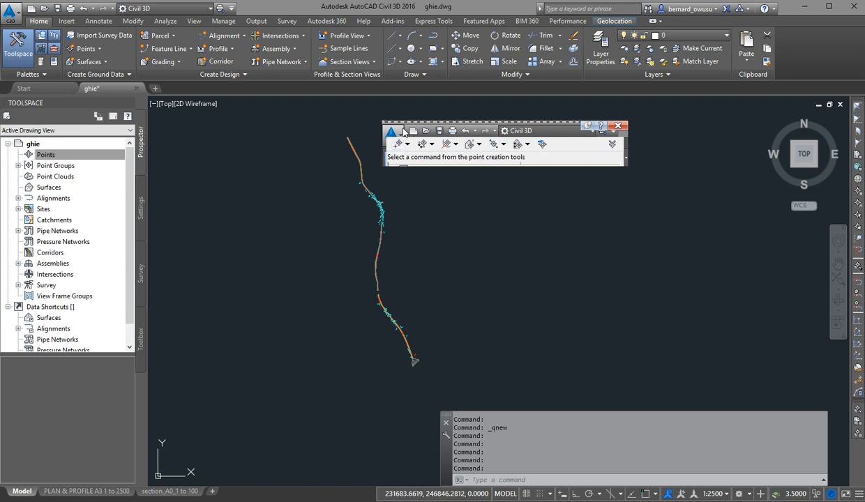
mouse_move(388, 124)
left_mouse_down()
mouse_move(409, 211)
mouse_move(376, 136)
left_mouse_up()
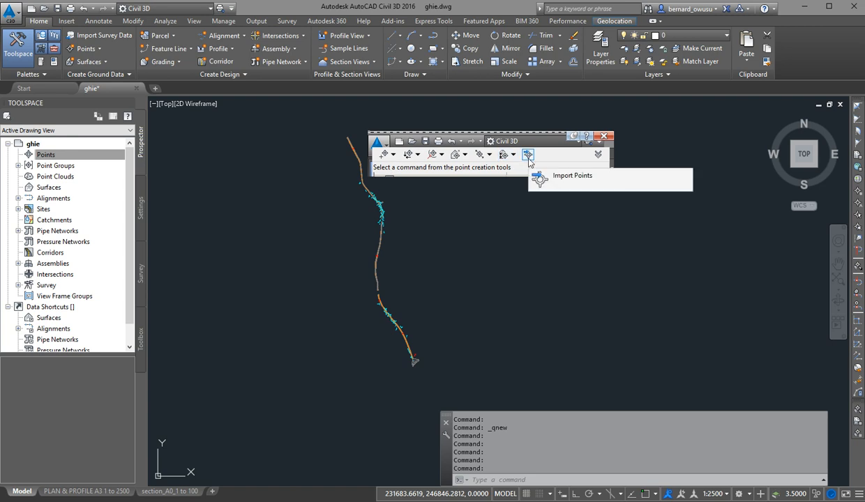
Start Import Points and add on1NEW.CSV, on2.CSV and on3.CSV from the design data for trainees folder as source files.
left_click(529, 156)
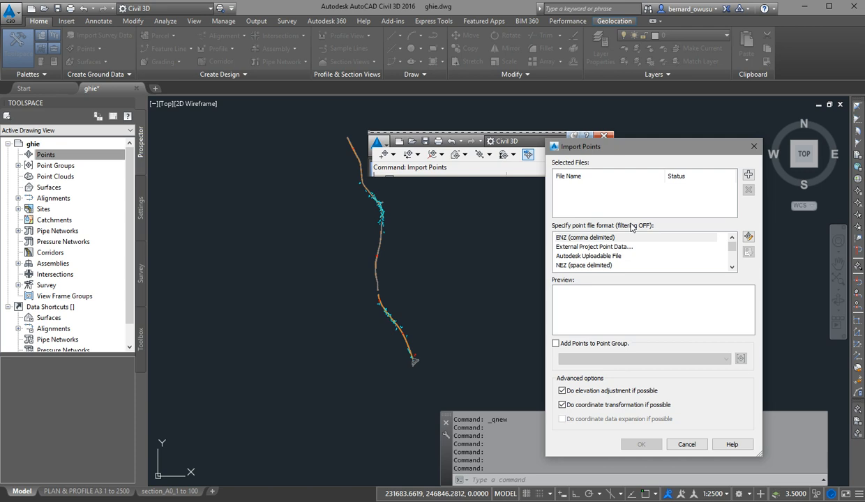
left_click_drag(598, 143, 548, 99)
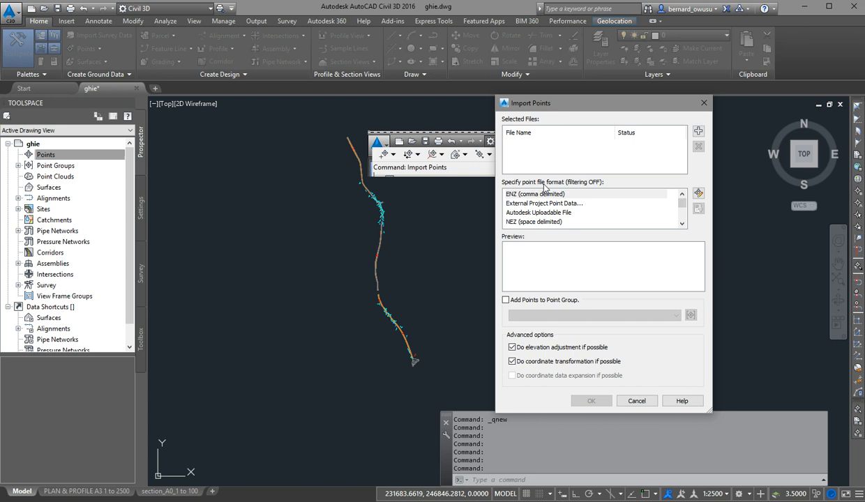
left_click(698, 133)
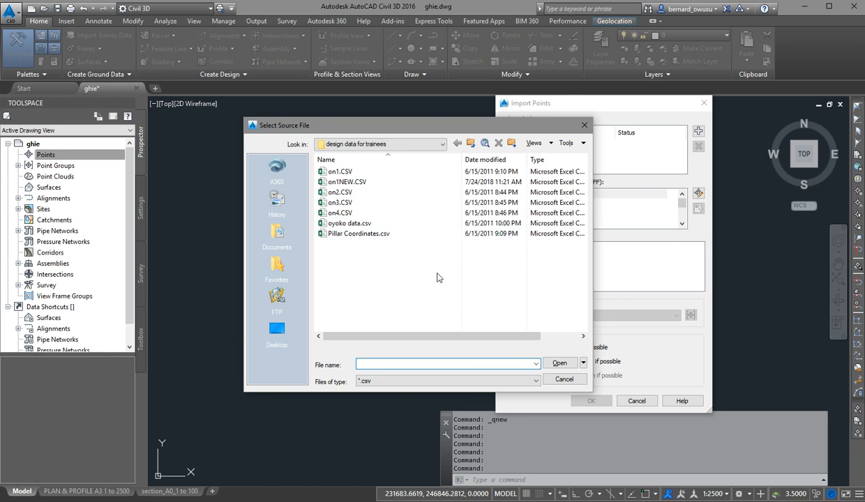
left_click(357, 183)
left_click(366, 203, "shift")
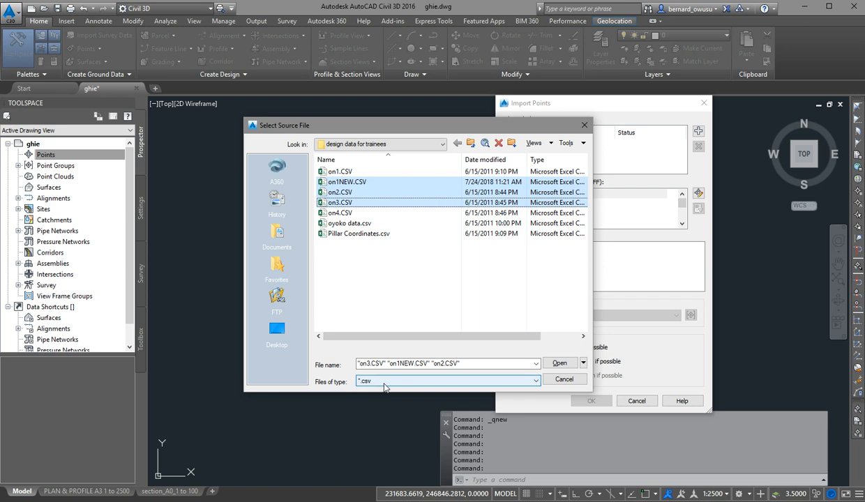
left_click(385, 286)
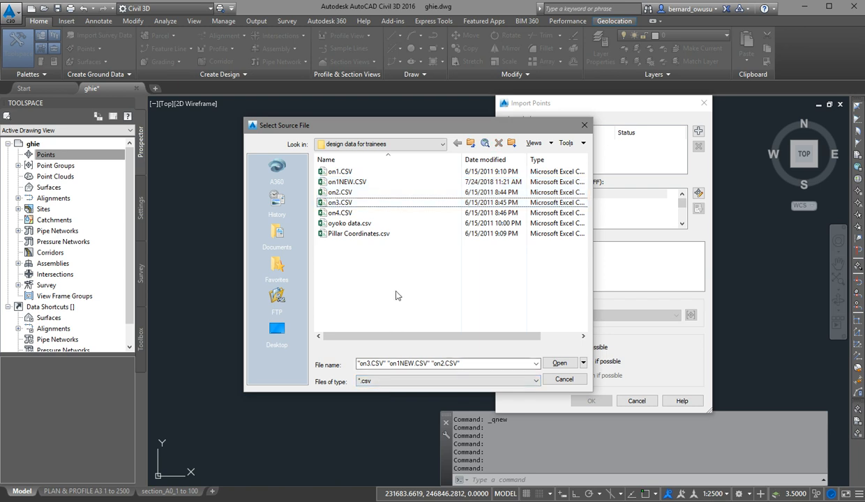
left_click(363, 184)
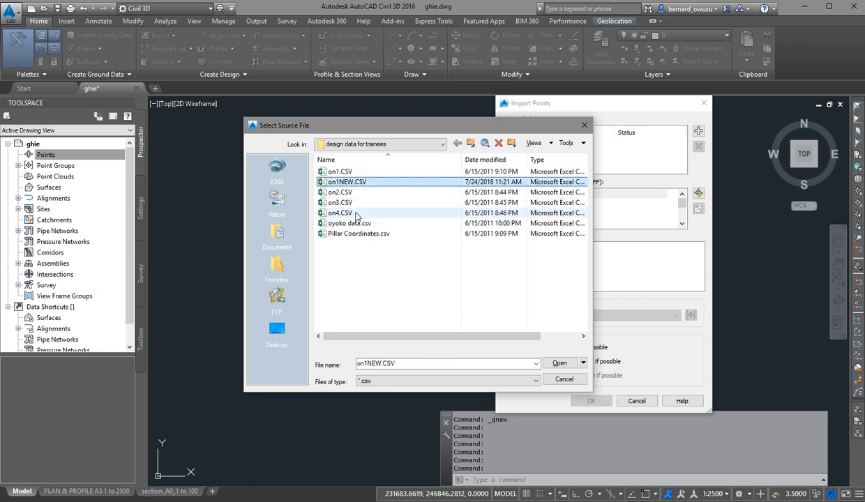
left_click(355, 202, "shift")
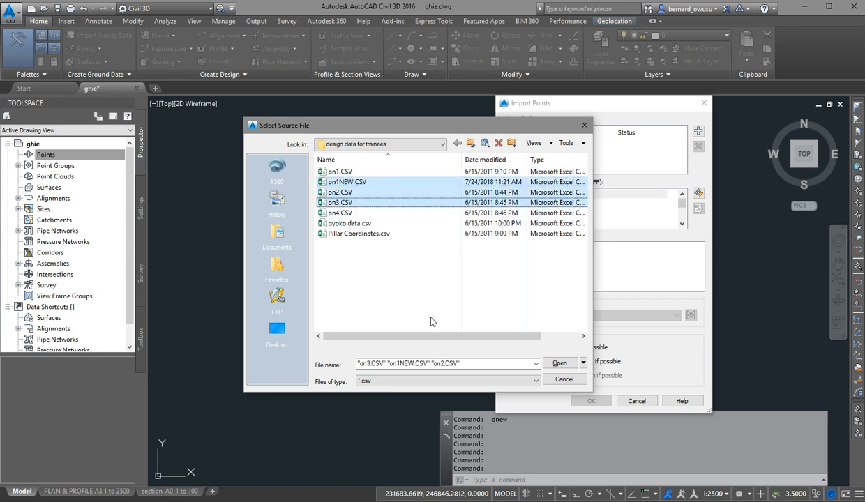
left_click(559, 364)
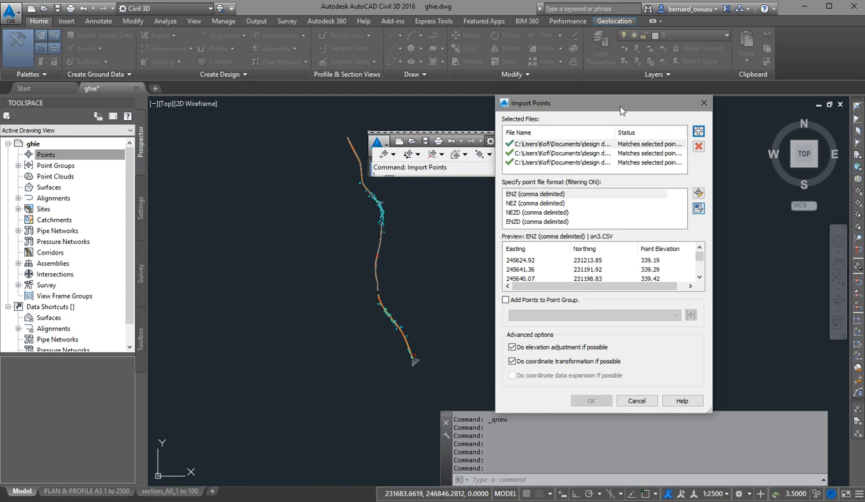
Enlarge the Import Points dialog, compare the NEZ and ENZD format previews and set the point file format to NEZD (comma delimited).
left_click_drag(621, 110, 386, 129)
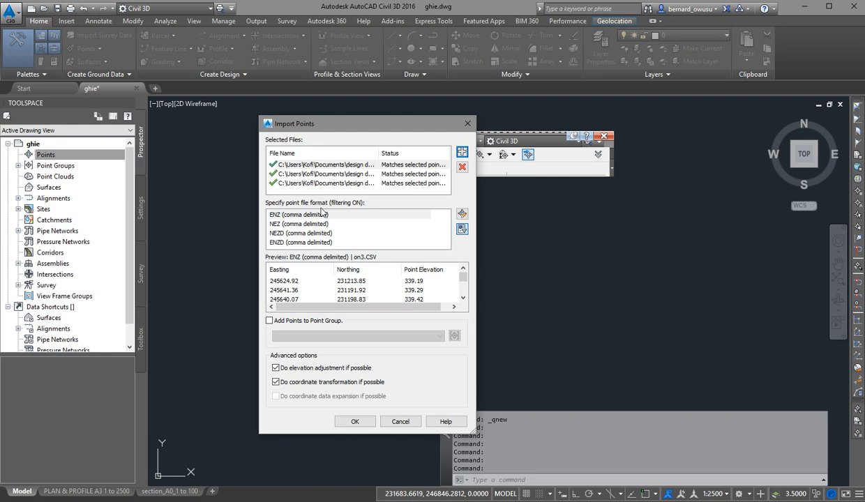
left_click(289, 234)
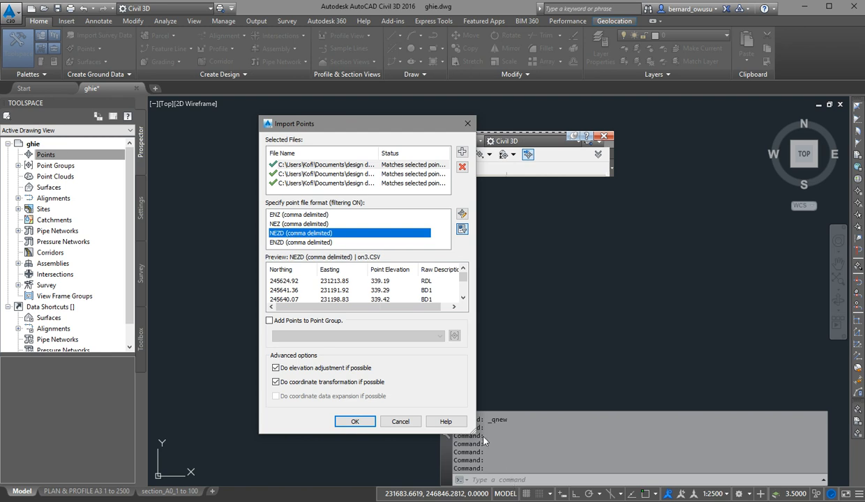
left_click_drag(474, 431, 513, 474)
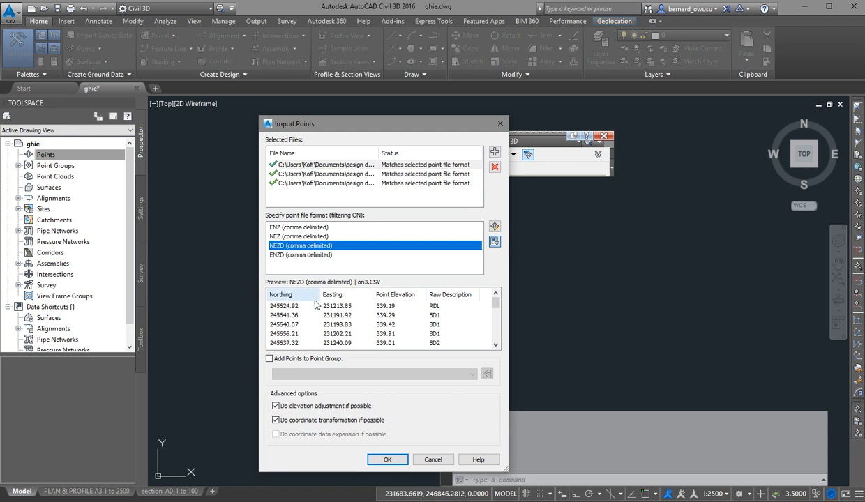
left_click(274, 237)
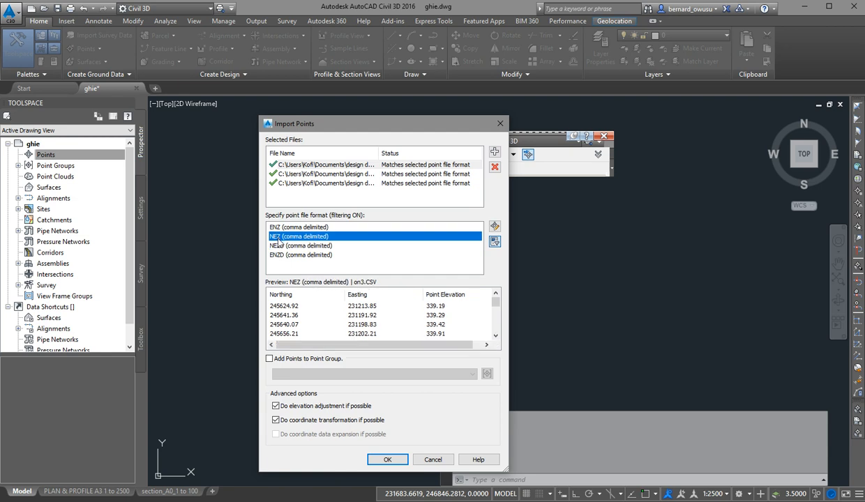
left_click_drag(302, 344, 390, 338)
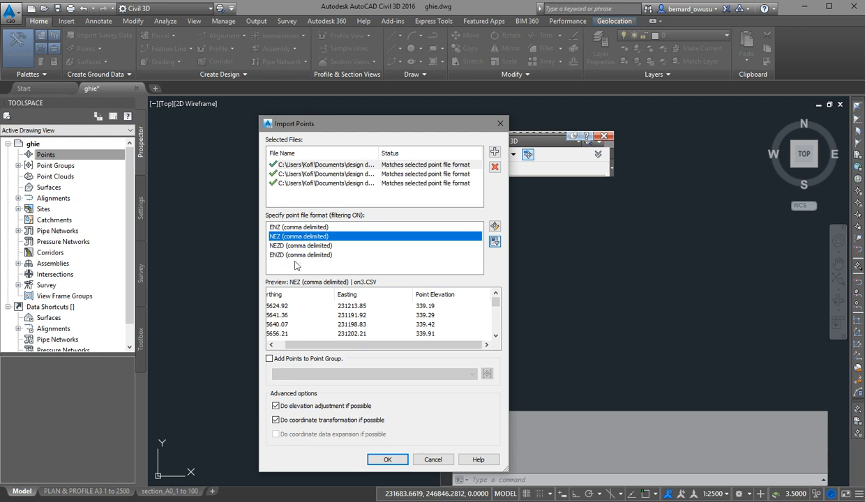
left_click(292, 256)
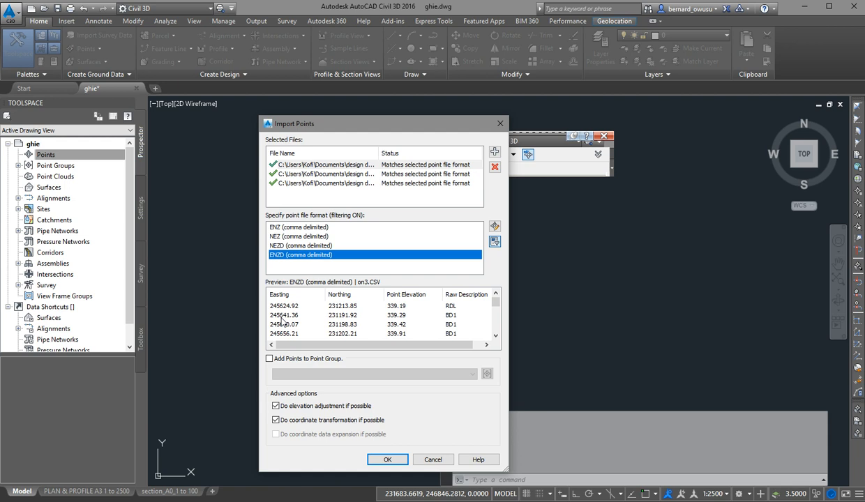
left_click(302, 247)
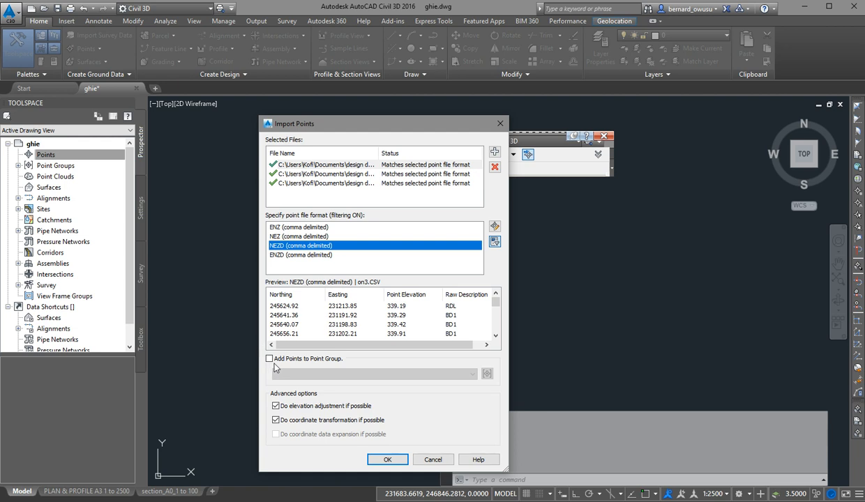
Assign the points to a new point group named km0-5 and complete the import of the three CSV files.
left_click(272, 359)
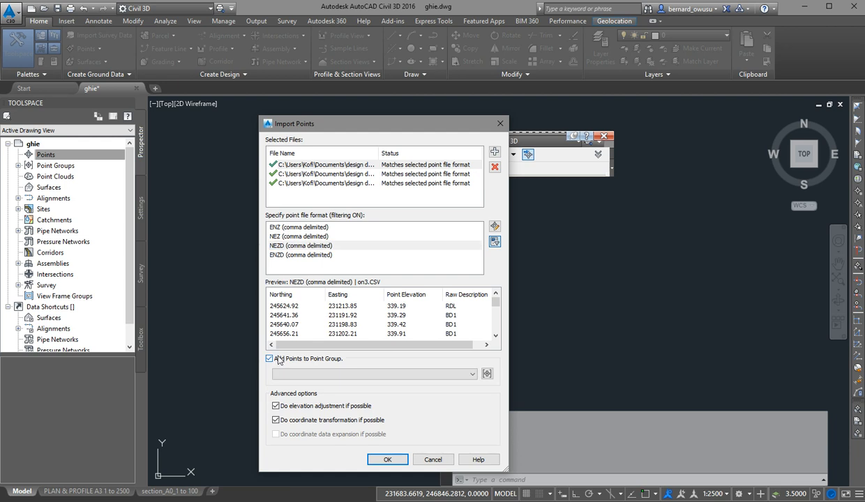
left_click(487, 375)
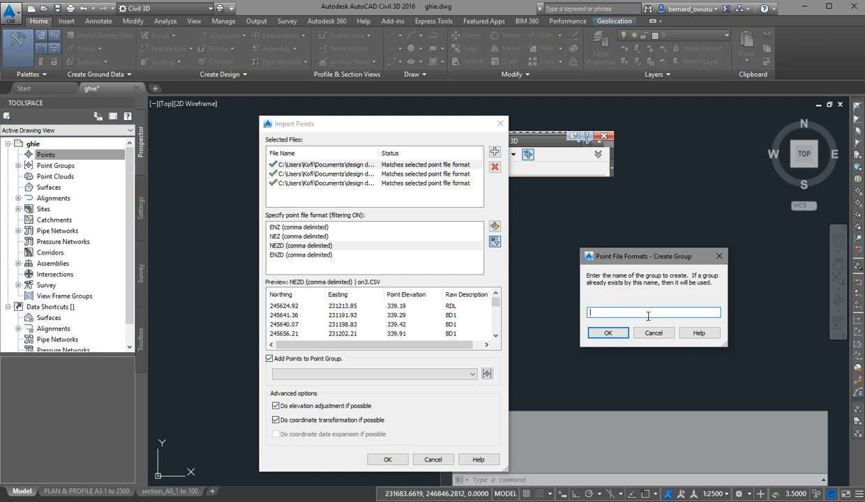
type("km0-5")
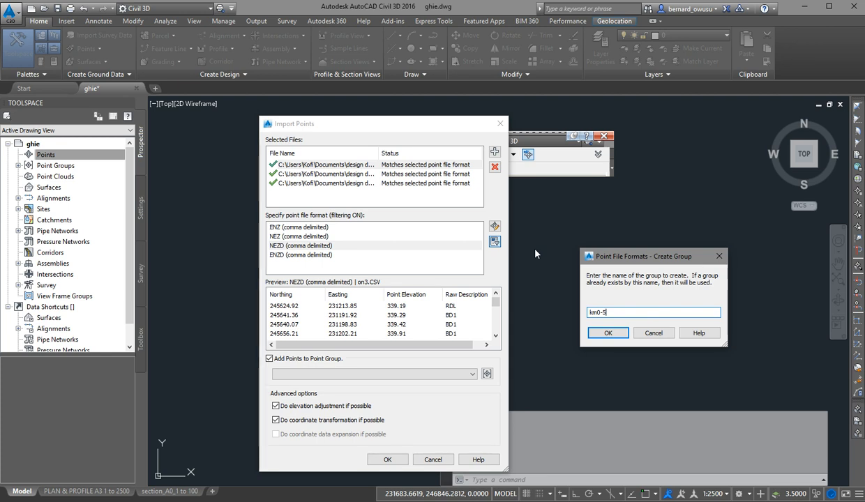
left_click(604, 333)
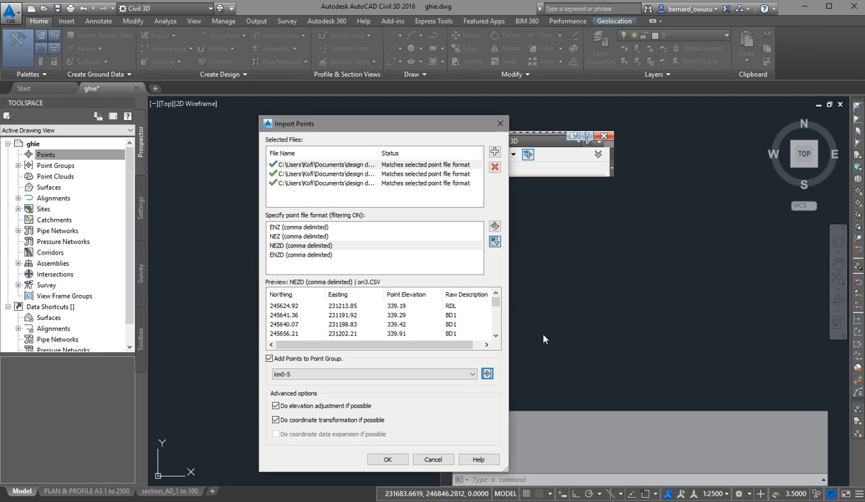
left_click(387, 460)
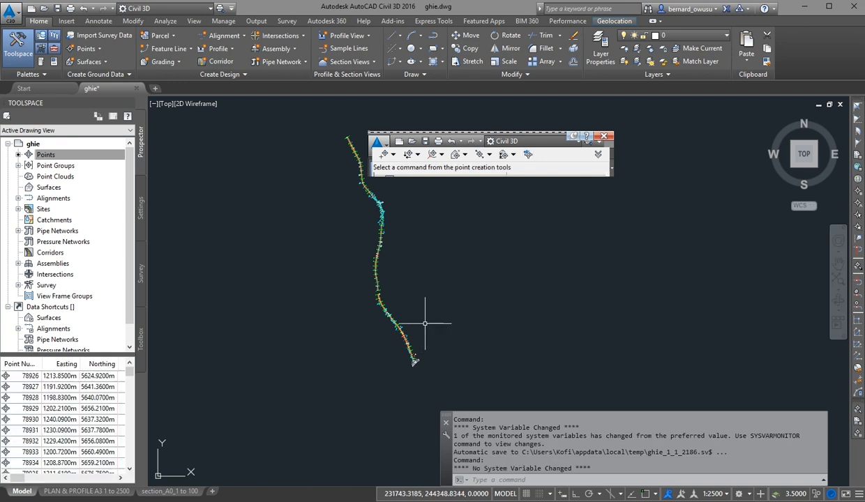
Examine the imported points and their linework along the road and around the junction at its southern end.
scroll(412, 328, "up", 5)
scroll(377, 341, "down", 3)
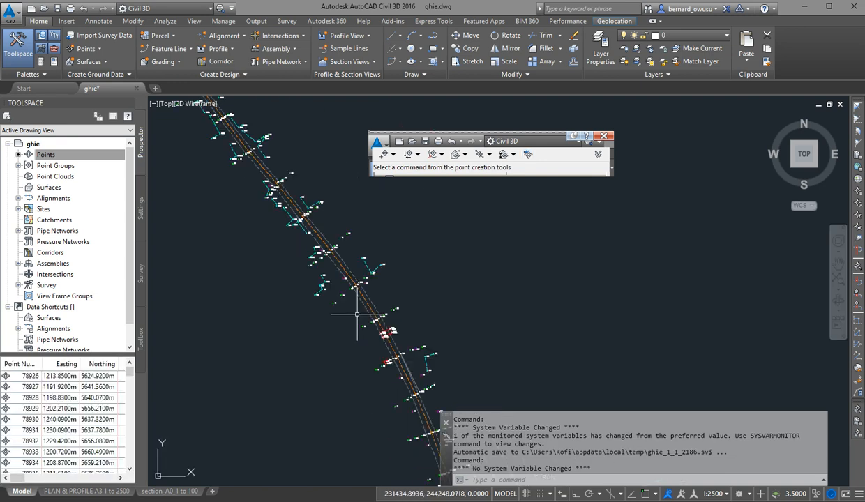
scroll(398, 345, "up", 3)
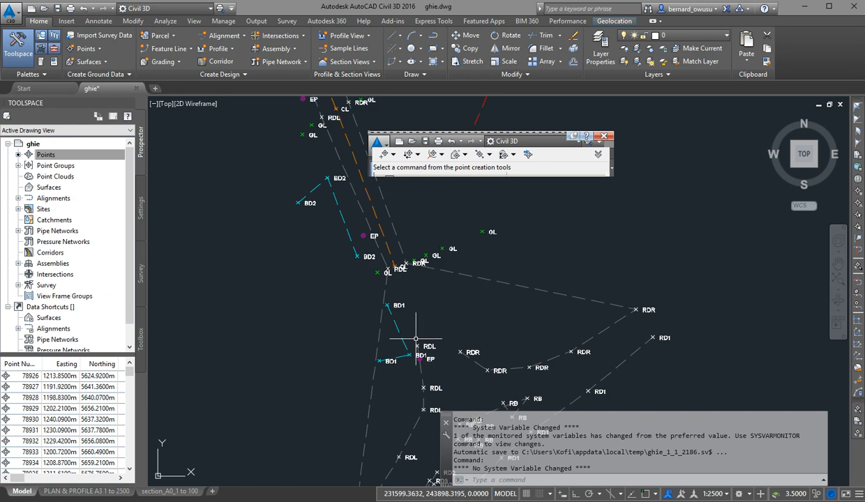
scroll(440, 327, "up", 2)
scroll(433, 305, "down", 4)
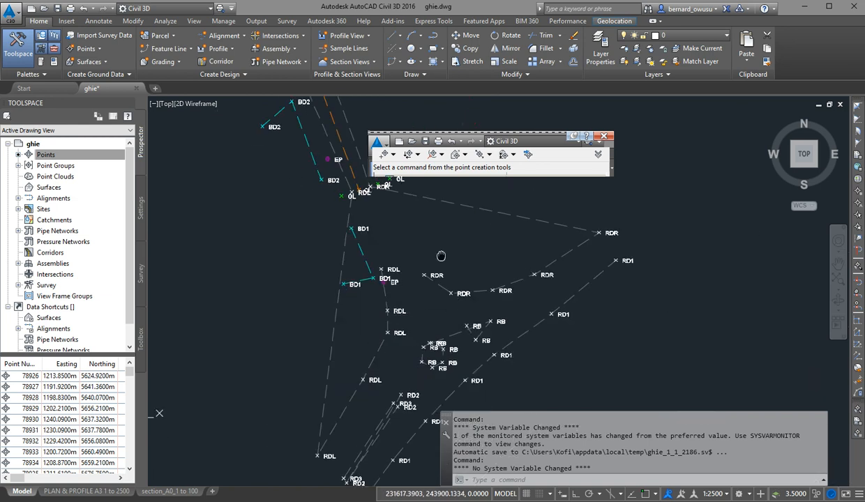
mouse_move(462, 347)
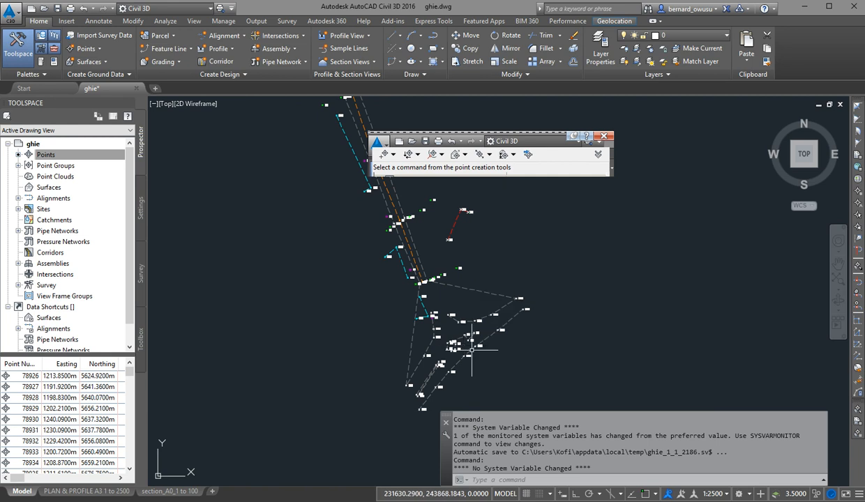
scroll(439, 225, "up", 5)
scroll(463, 367, "down", 6)
scroll(460, 320, "down", 2)
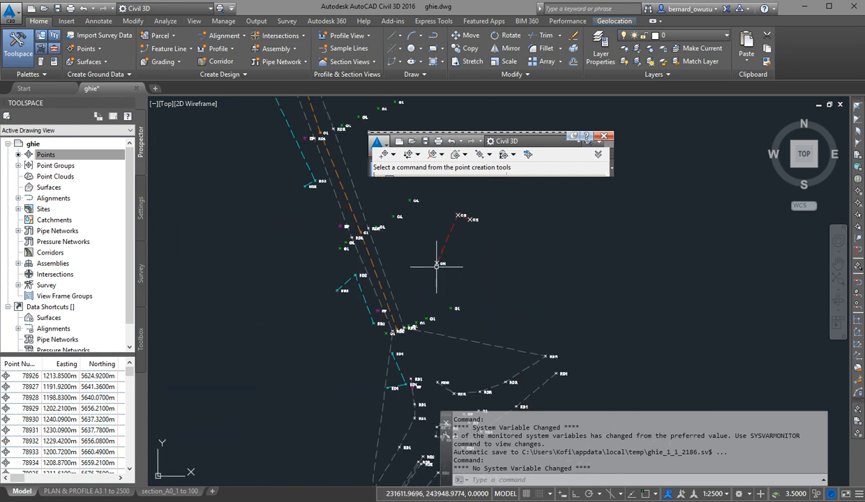
Examine the survey point labels across the road and the CH points beside it.
scroll(444, 279, "down", 2)
scroll(394, 234, "up", 7)
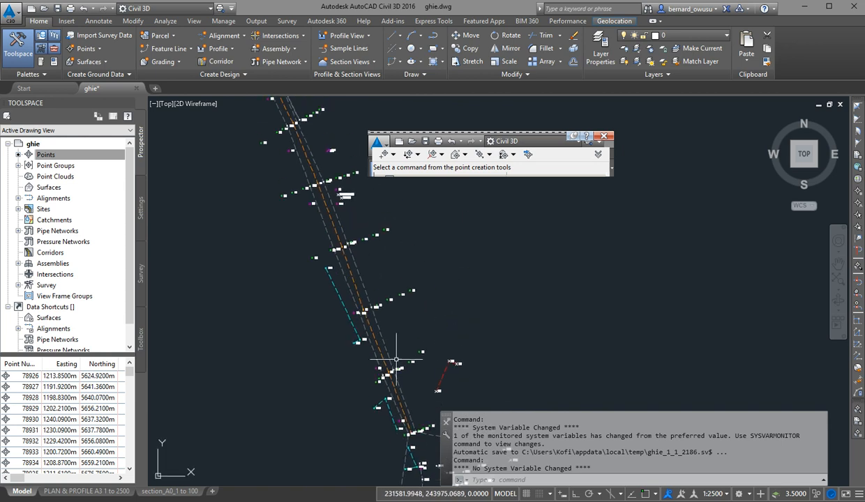
scroll(387, 230, "down", 5)
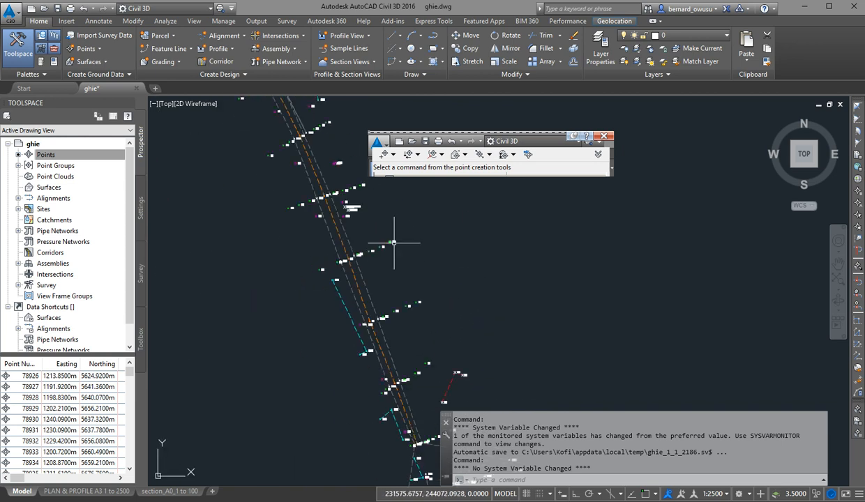
scroll(429, 362, "up", 5)
middle_click_drag(504, 260, 504, 320)
scroll(503, 320, "down", 3)
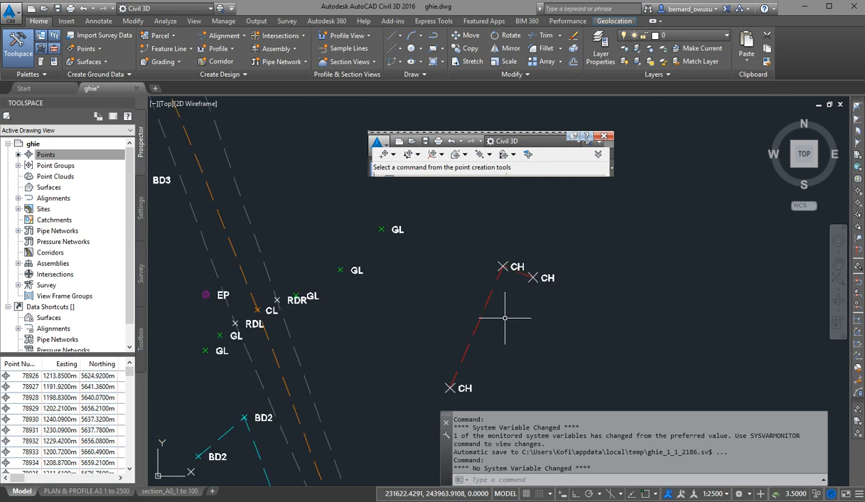
scroll(504, 276, "down", 3)
scroll(457, 257, "up", 5)
scroll(482, 305, "down", 5)
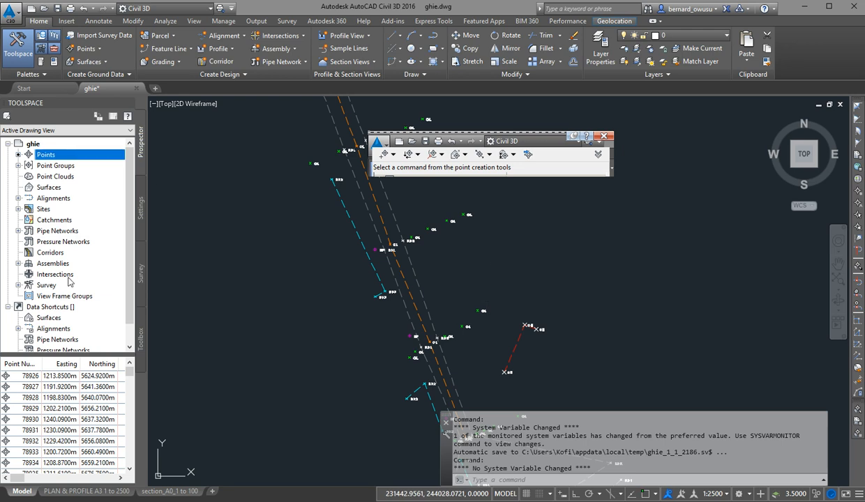
View the survey user settings from the list of survey databases and leave them without changes.
left_click(140, 272)
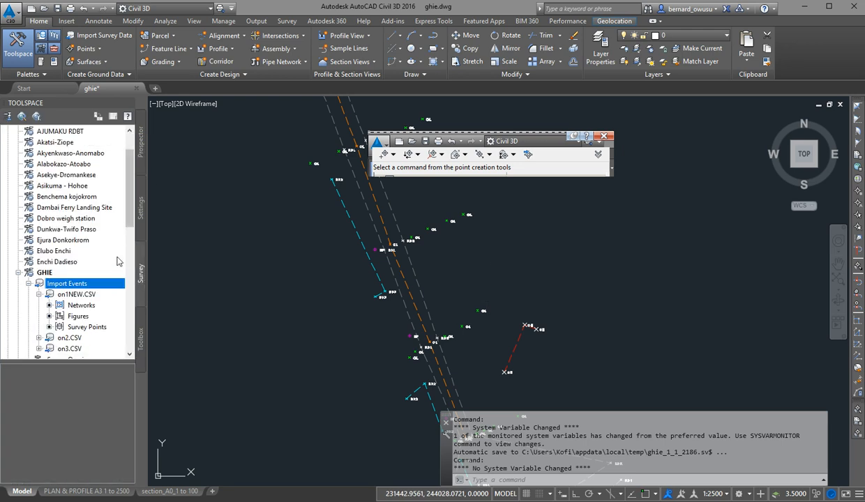
scroll(112, 262, "up", 2)
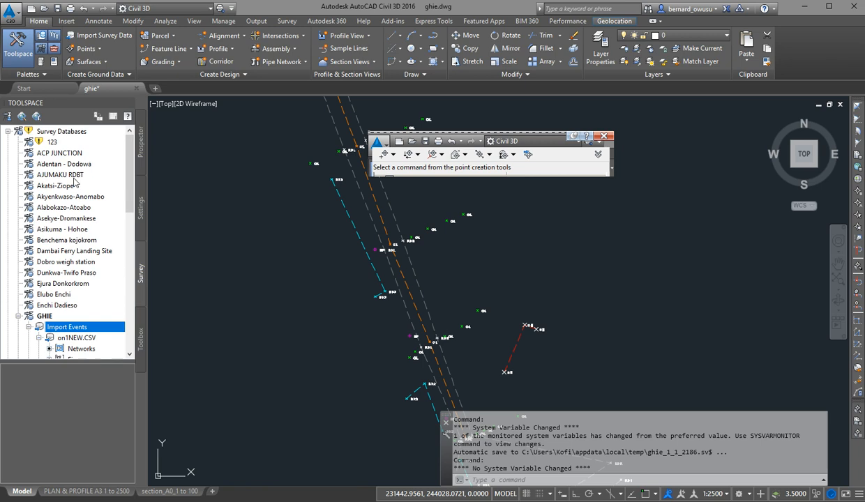
left_click(8, 116)
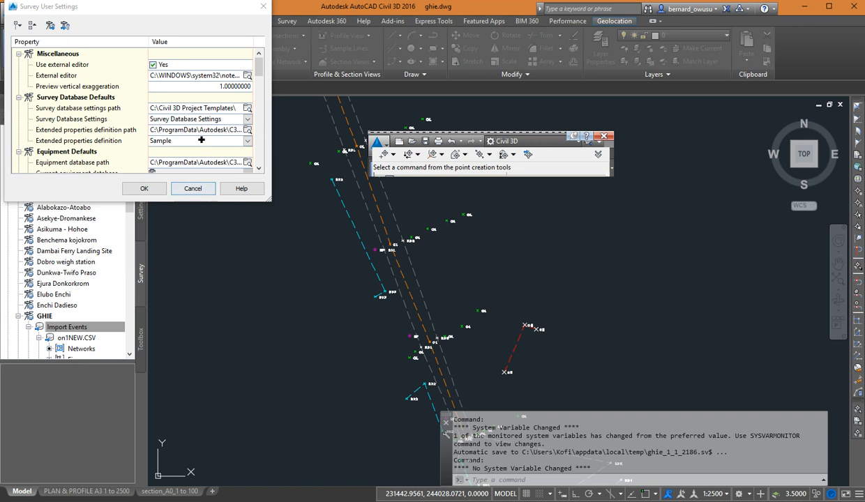
left_click(193, 188)
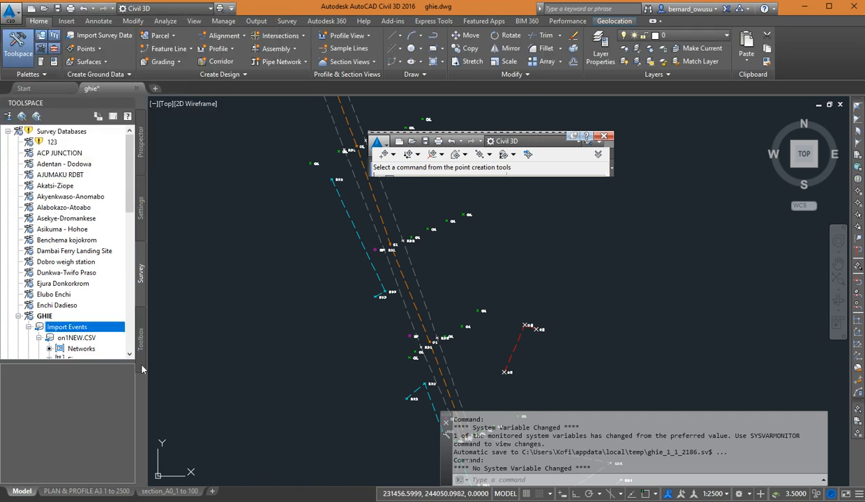
Review the coordinate zone categories and available coordinate systems in the GHIE survey database settings, leaving the settings without changes.
scroll(94, 230, "down", 3)
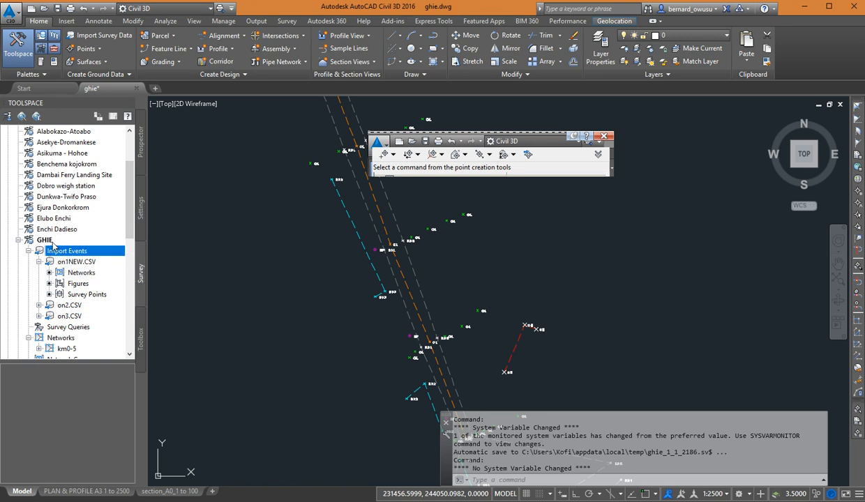
scroll(53, 240, "down", 1)
right_click(66, 209)
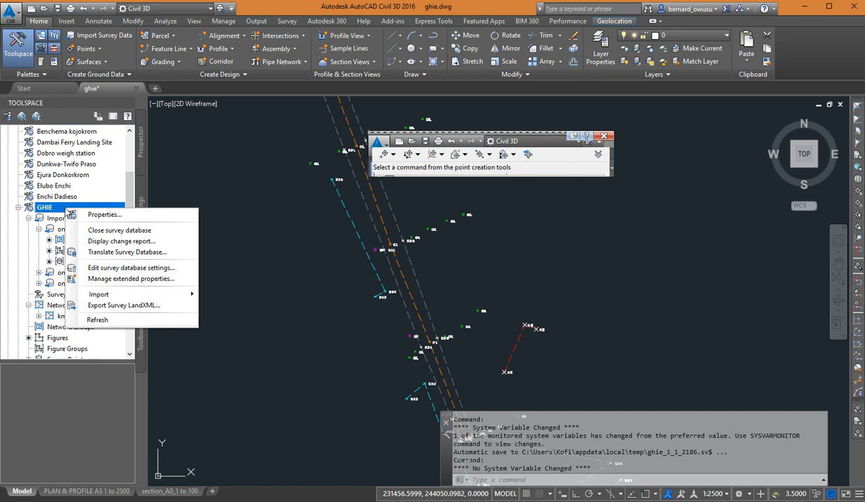
left_click(125, 271)
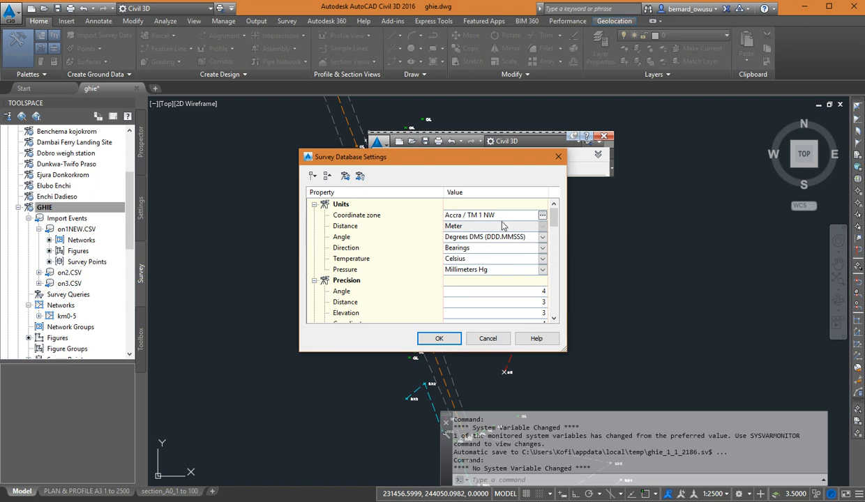
left_click(542, 215)
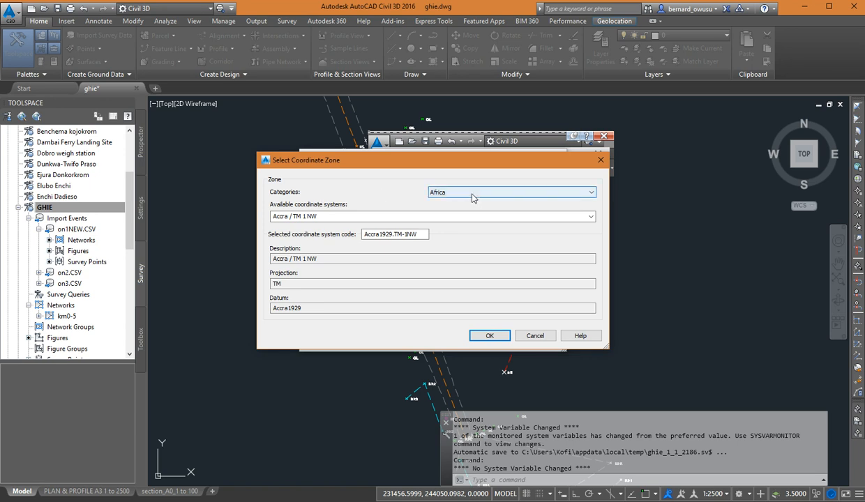
left_click(520, 196)
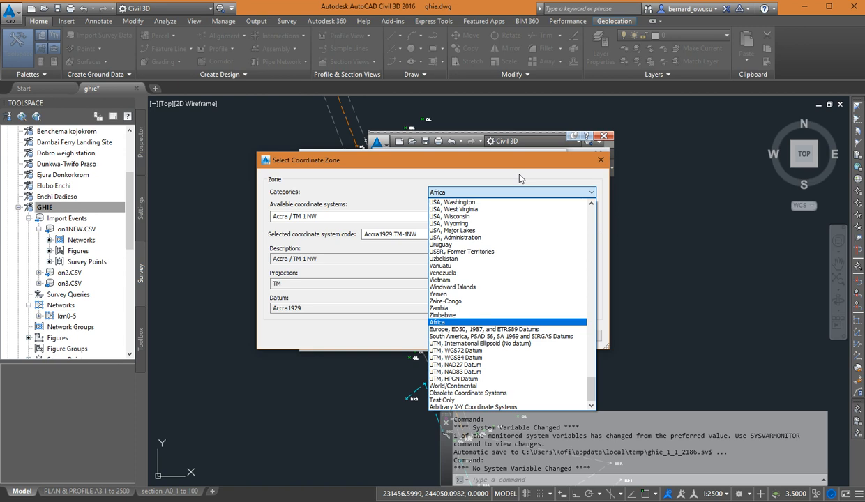
left_click(518, 175)
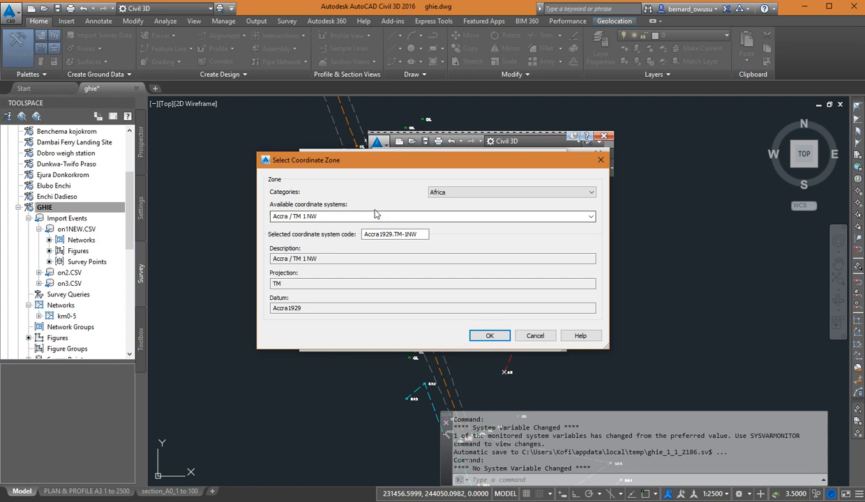
left_click(590, 218)
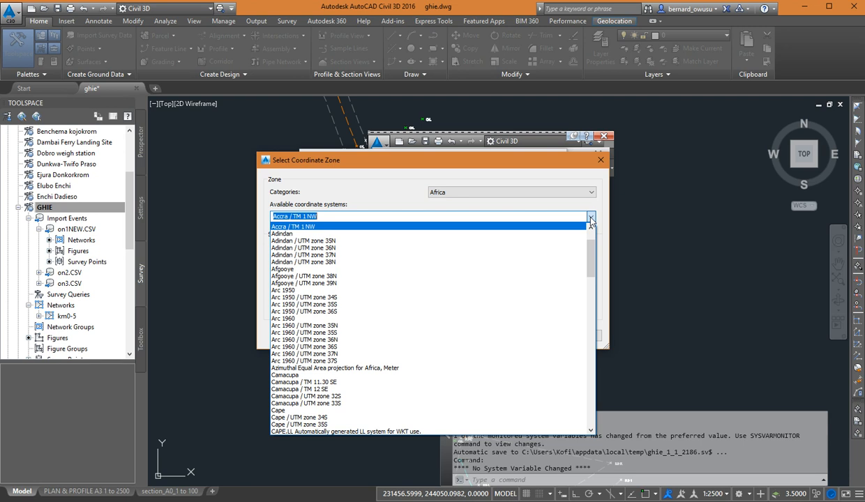
left_click(525, 209)
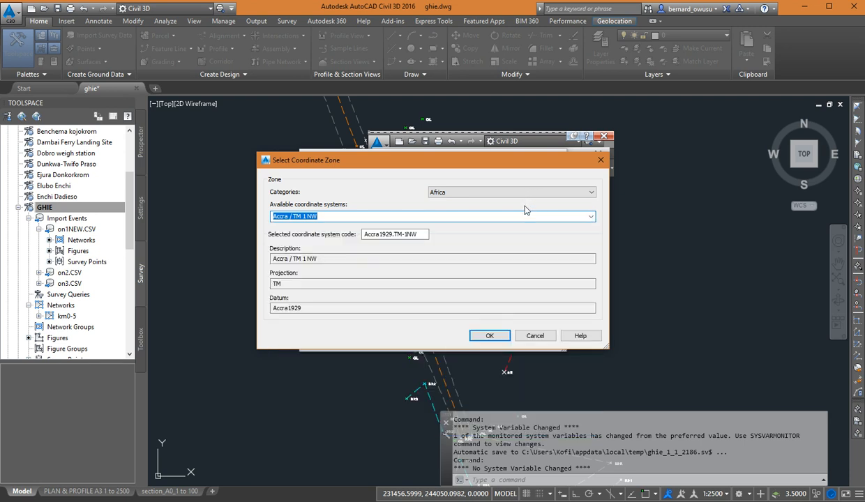
left_click(488, 335)
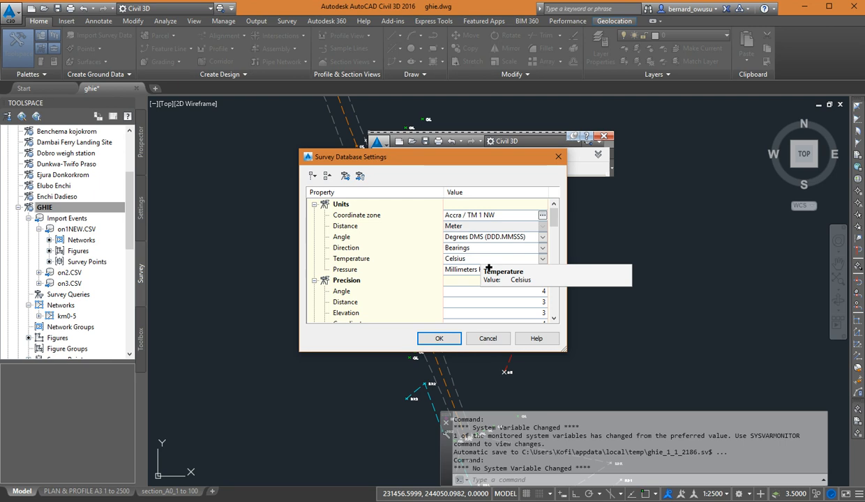
left_click(490, 339)
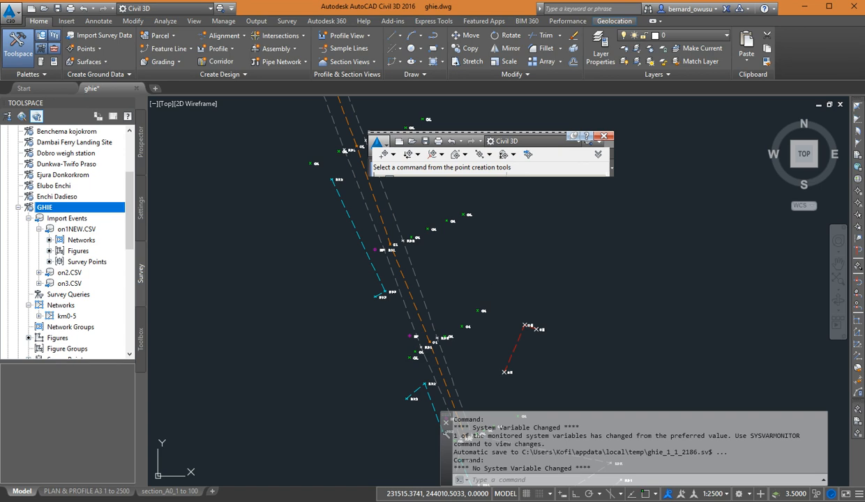
Recheck the survey user settings and view the import details of the on1NEW.CSV import event, cancelling both dialogs.
left_click(8, 116)
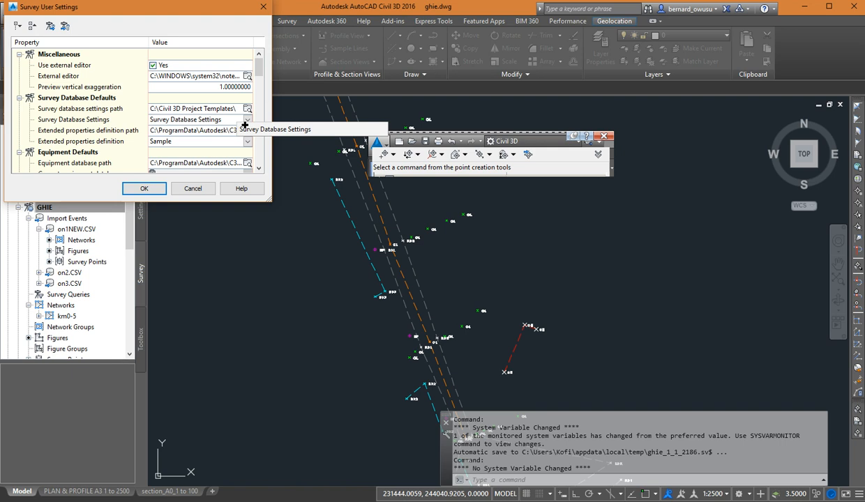
left_click(193, 189)
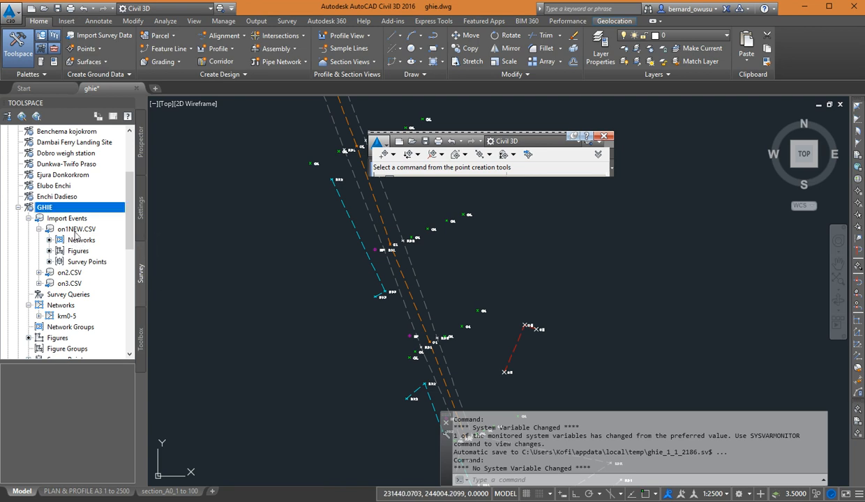
mouse_move(68, 234)
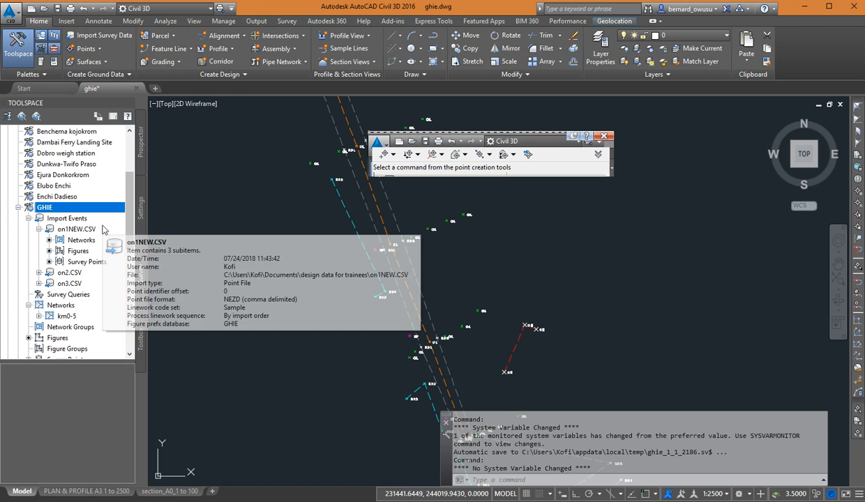
right_click(100, 230)
left_click(158, 252)
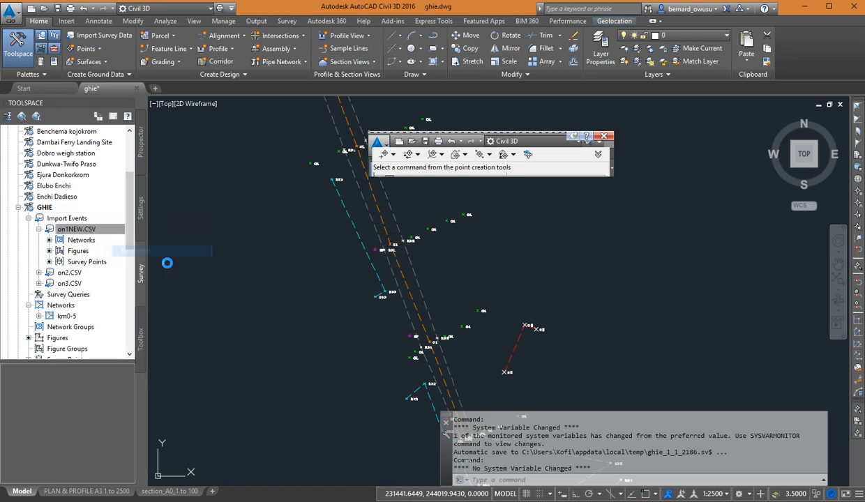
left_click(487, 340)
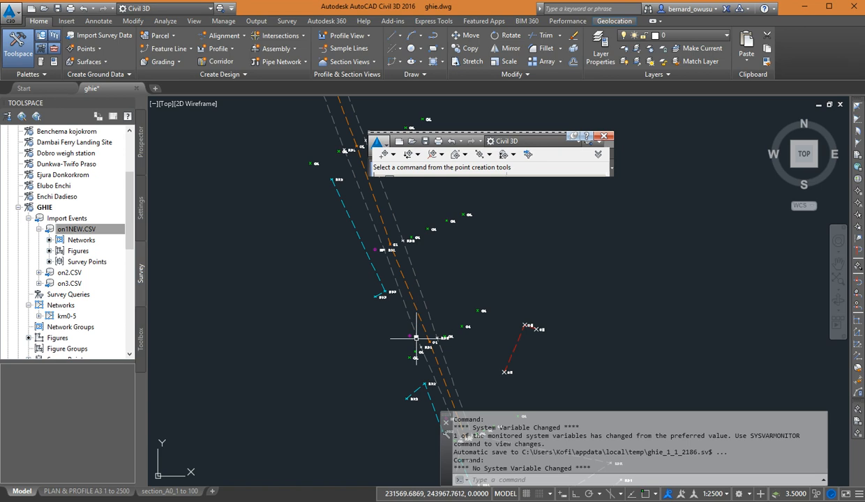
scroll(416, 337, "down", 3)
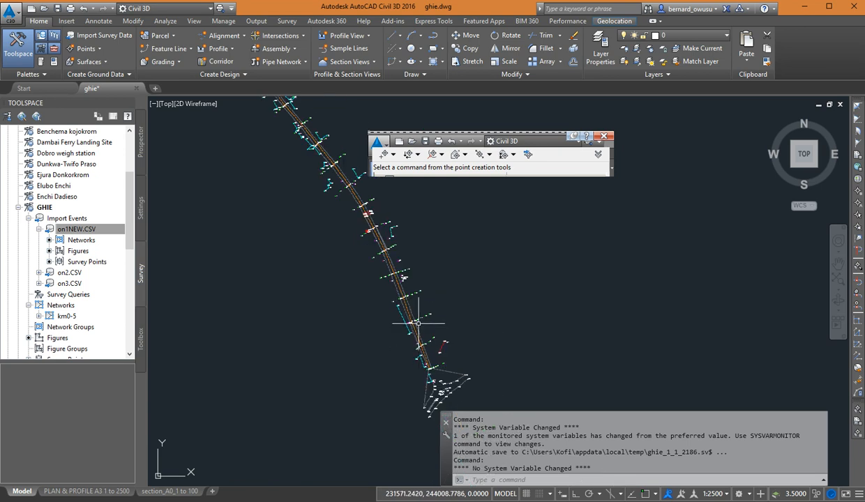
mouse_move(408, 239)
middle_mouse_down()
mouse_move(433, 453)
mouse_move(435, 282)
middle_mouse_up()
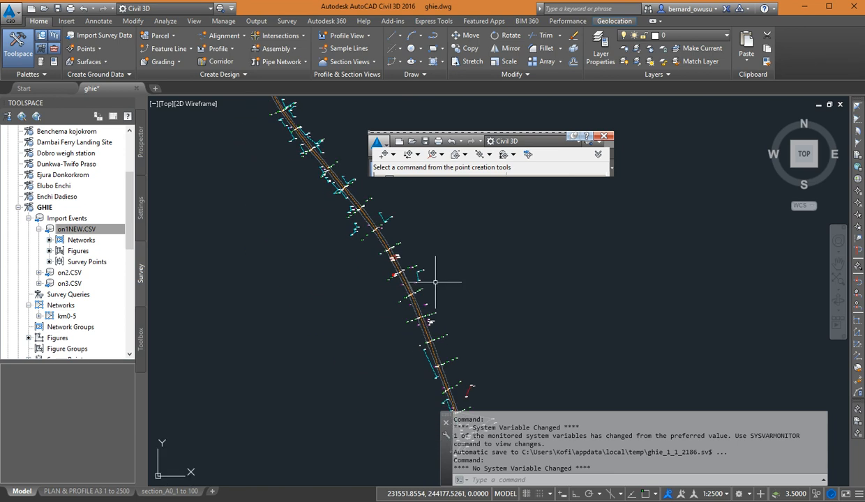
Examine the PYLON and EP points beside the road and the marker and label of the BD5 building point.
scroll(439, 293, "up", 6)
scroll(402, 296, "down", 3)
scroll(396, 307, "up", 5)
scroll(411, 307, "down", 4)
scroll(497, 305, "up", 4)
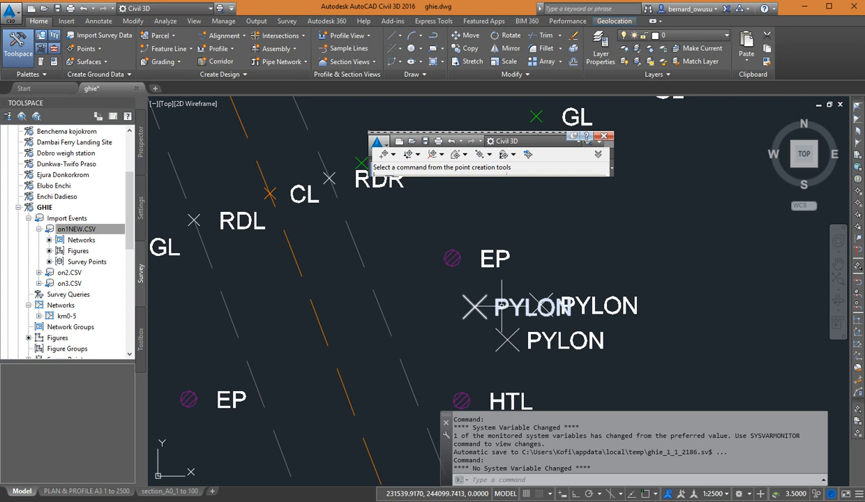
scroll(501, 307, "down", 4)
scroll(502, 276, "up", 8)
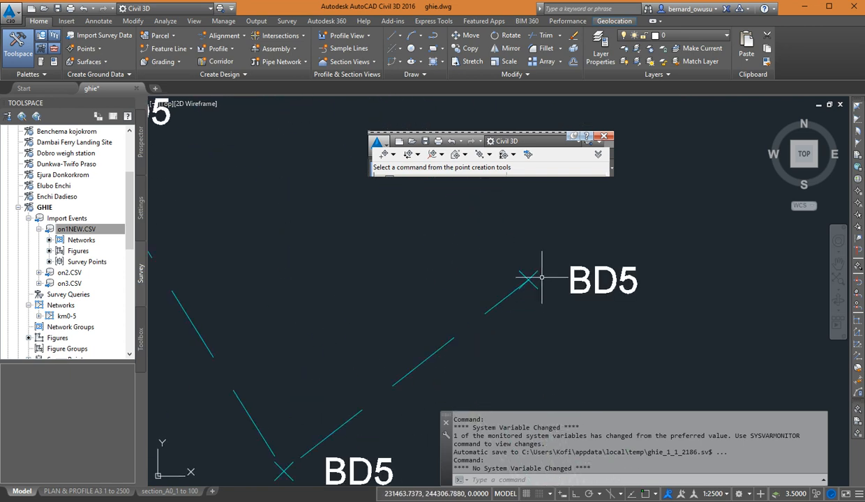
scroll(538, 276, "up", 4)
scroll(502, 276, "up", 3)
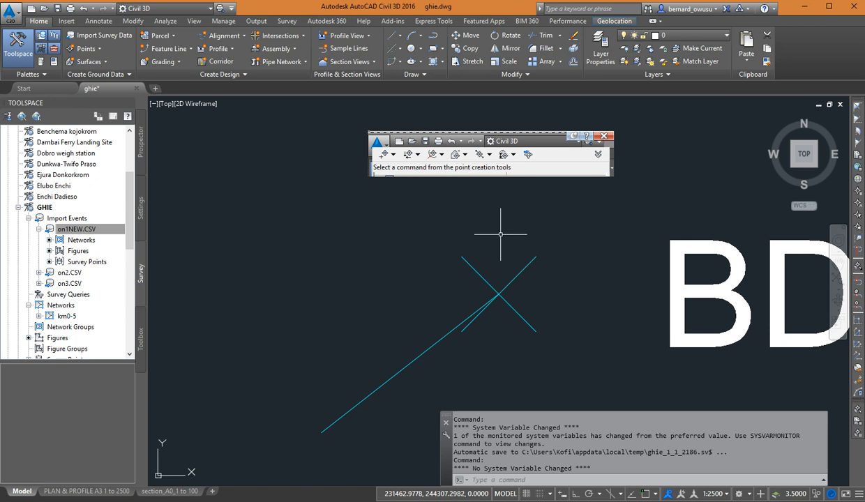
scroll(449, 287, "down", 2)
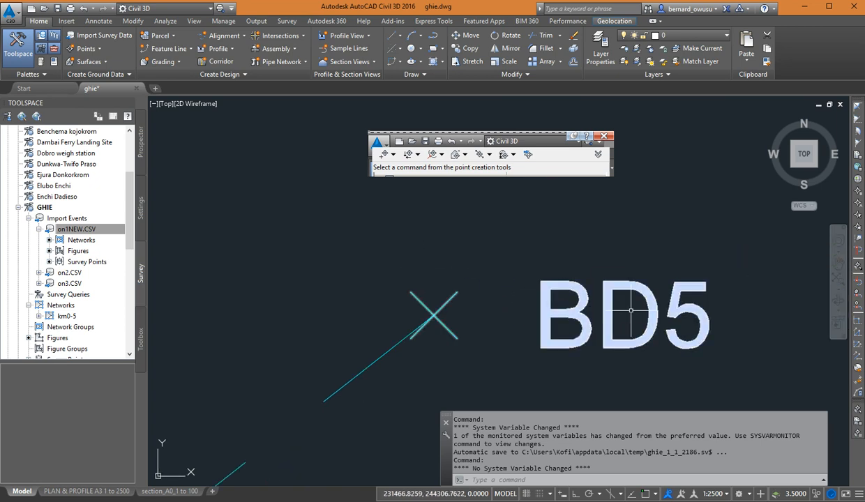
middle_click_drag(631, 309, 608, 287)
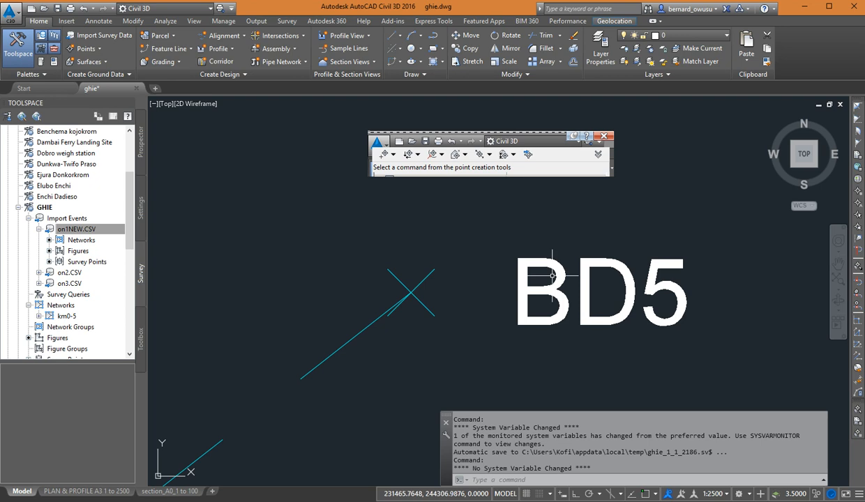
scroll(565, 288, "down", 2)
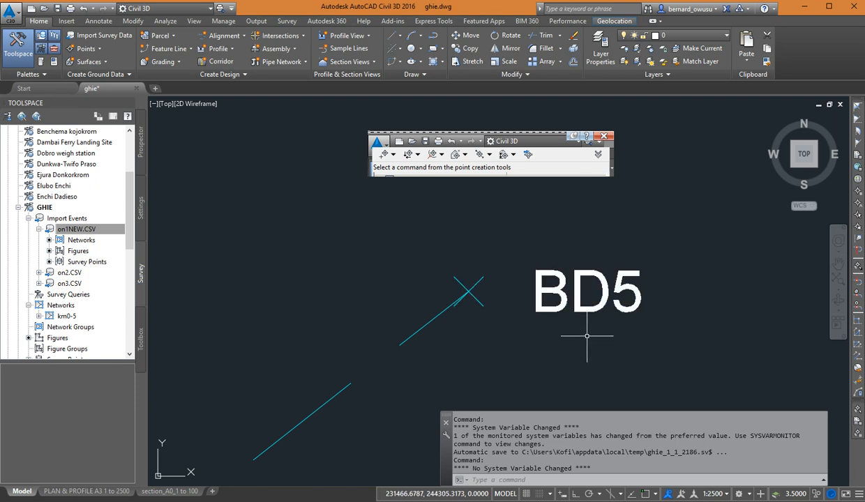
Examine the markers and labels of the GL ground level points beside the road near the culverts.
scroll(534, 262, "down", 8)
scroll(534, 262, "up", 2)
scroll(460, 303, "up", 5)
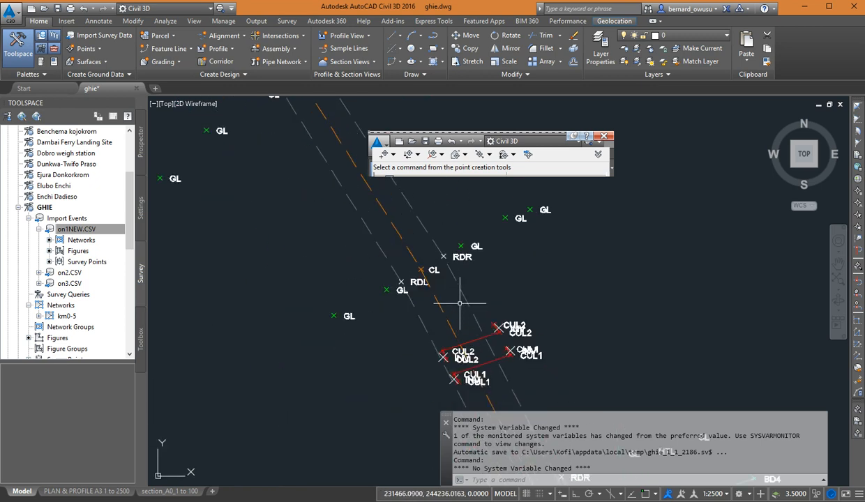
middle_click_drag(470, 271, 470, 416)
mouse_move(558, 306)
middle_mouse_down()
mouse_move(481, 241)
mouse_move(511, 271)
middle_mouse_up()
scroll(501, 236, "up", 4)
scroll(511, 270, "up", 4)
scroll(530, 264, "down", 2)
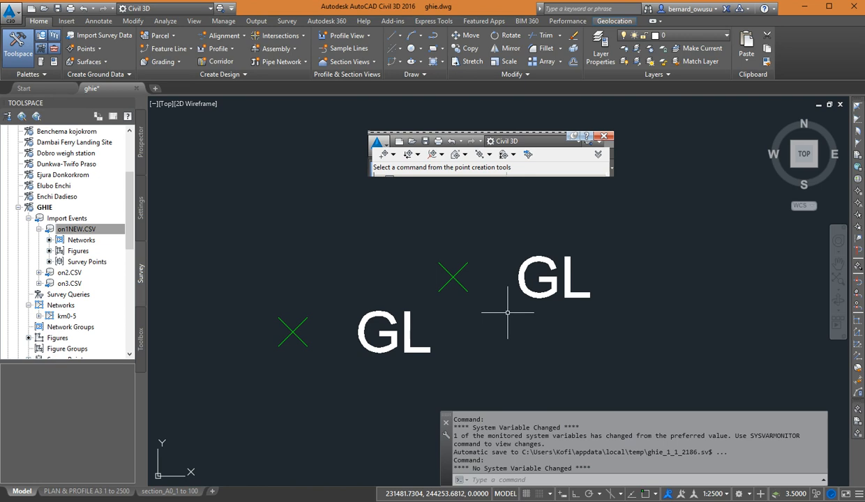
middle_click_drag(560, 247, 585, 239)
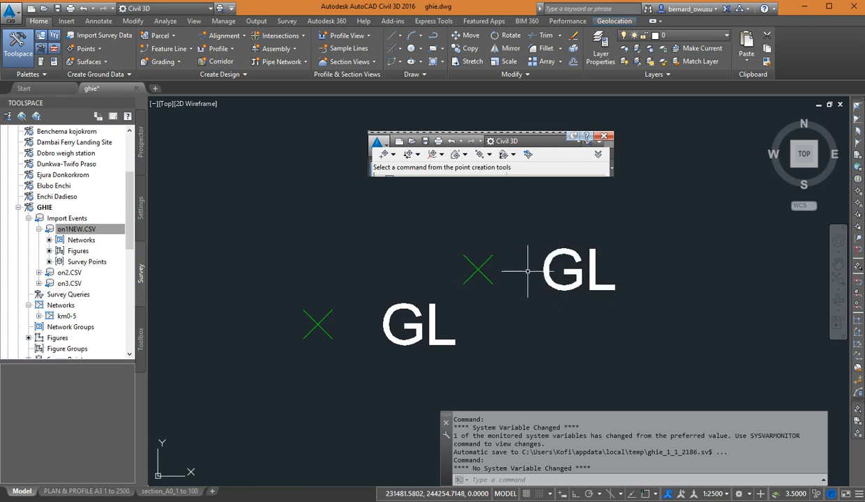
middle_click_drag(528, 271, 530, 296)
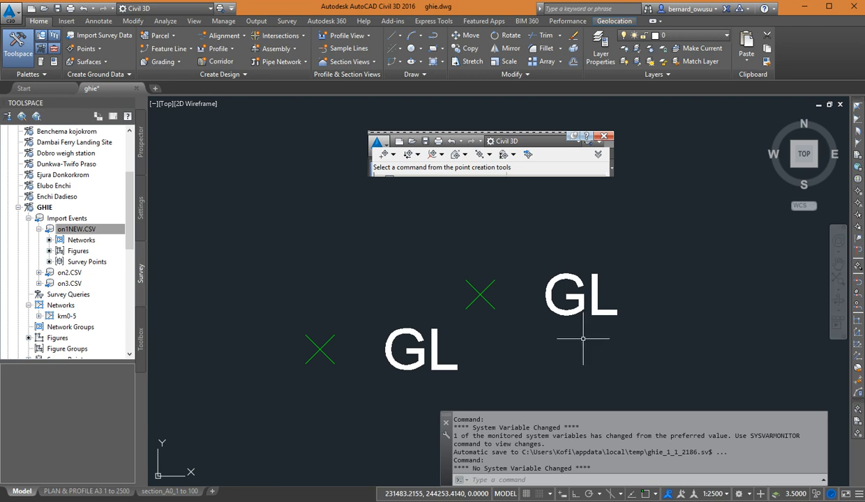
scroll(578, 307, "down", 3)
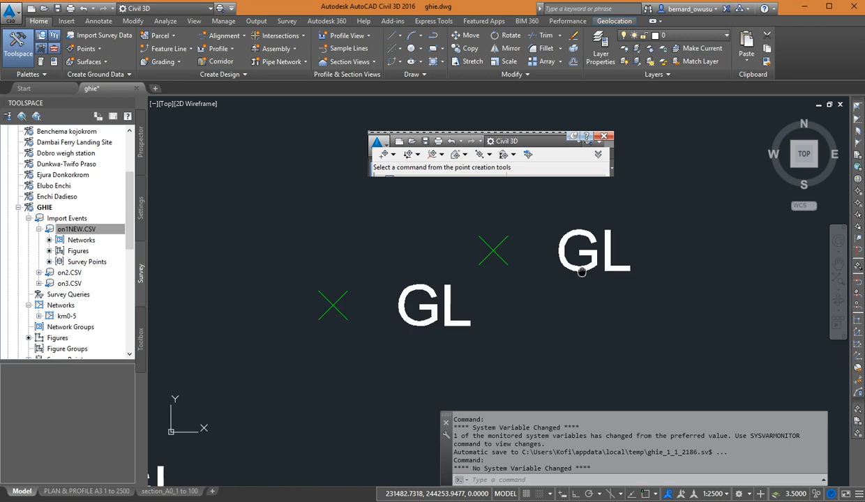
scroll(574, 292, "down", 2)
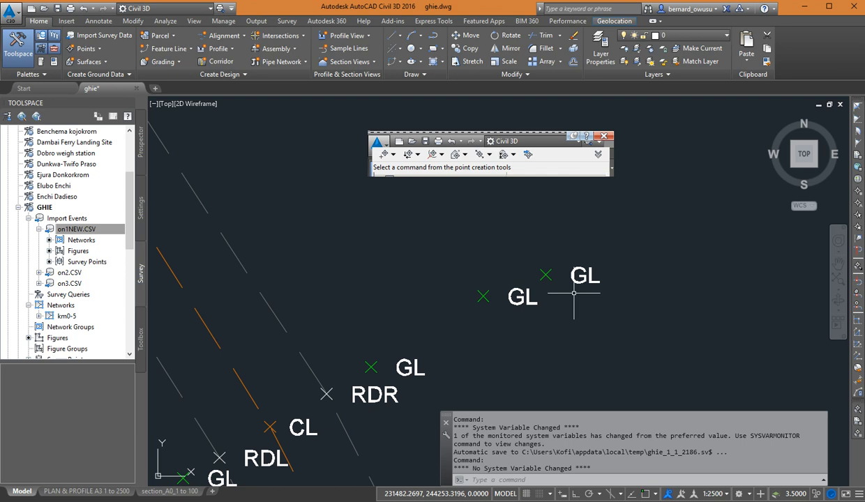
scroll(573, 293, "up", 4)
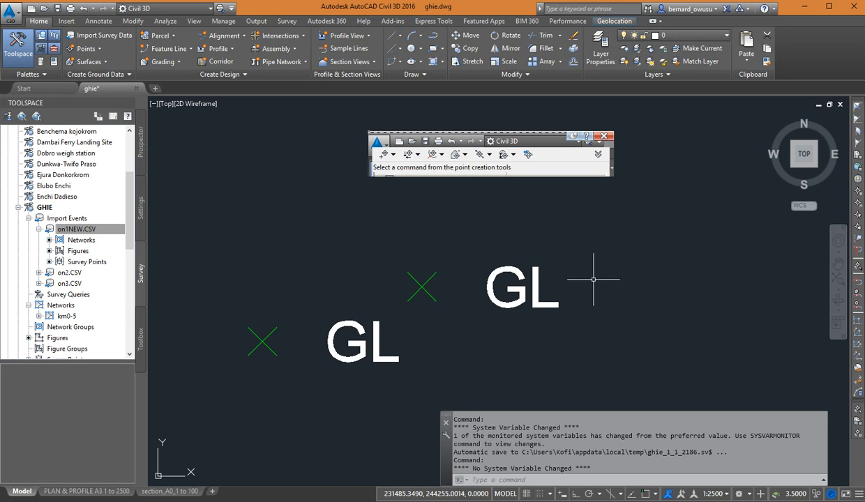
middle_click_drag(599, 282, 603, 261)
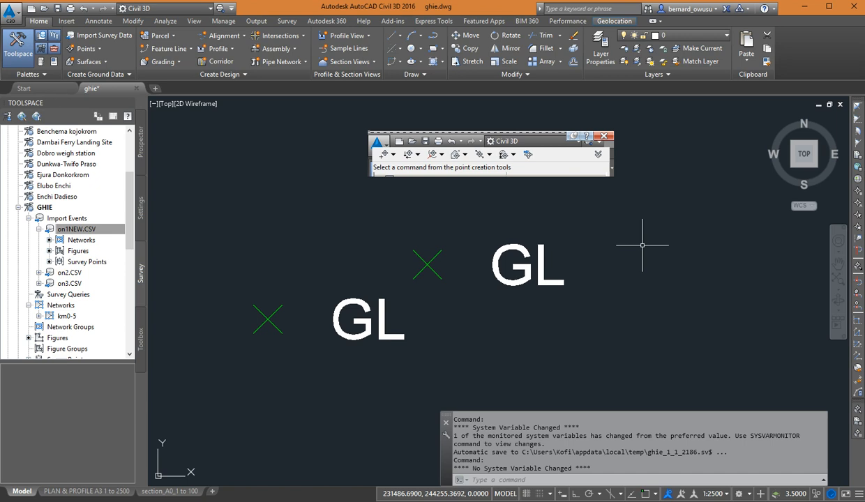
scroll(579, 299, "down", 5)
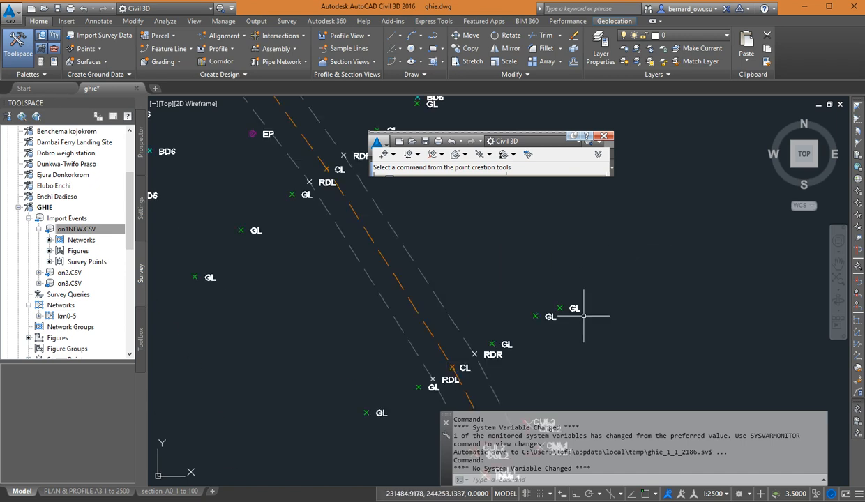
scroll(589, 328, "down", 4)
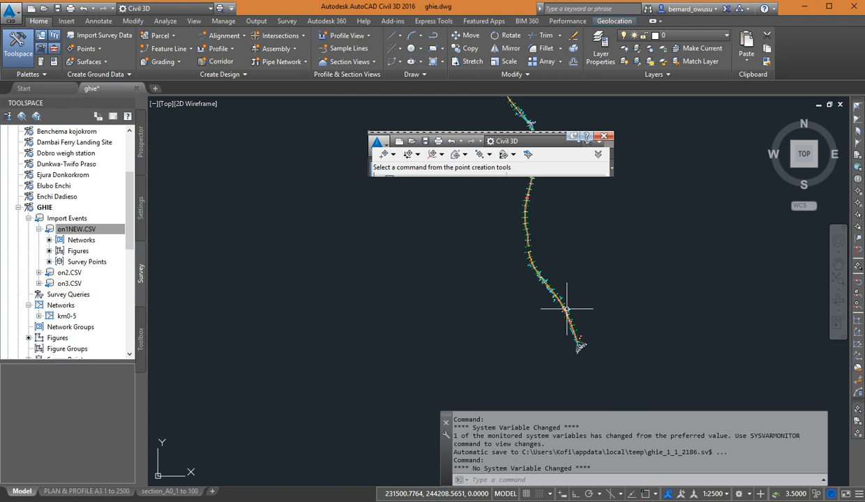
Review the overall course of the surveyed road and the spread of points along it.
middle_click_drag(593, 295, 565, 317)
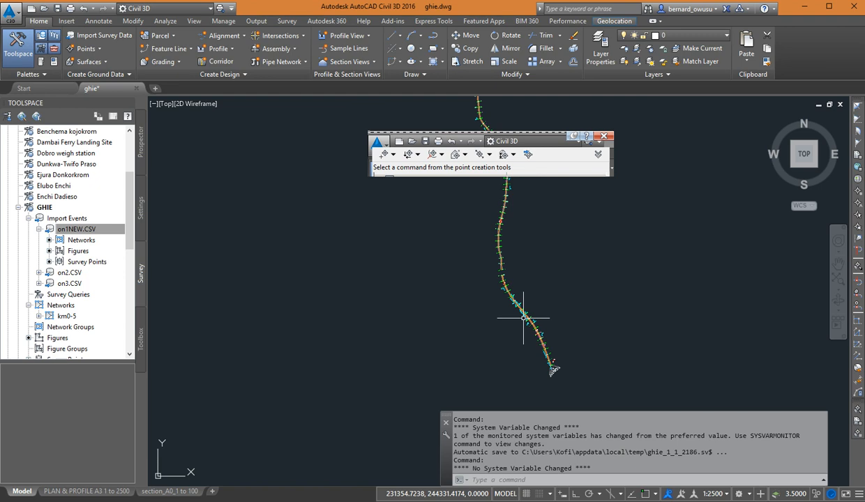
scroll(513, 269, "up", 2)
middle_click_drag(497, 274, 518, 239)
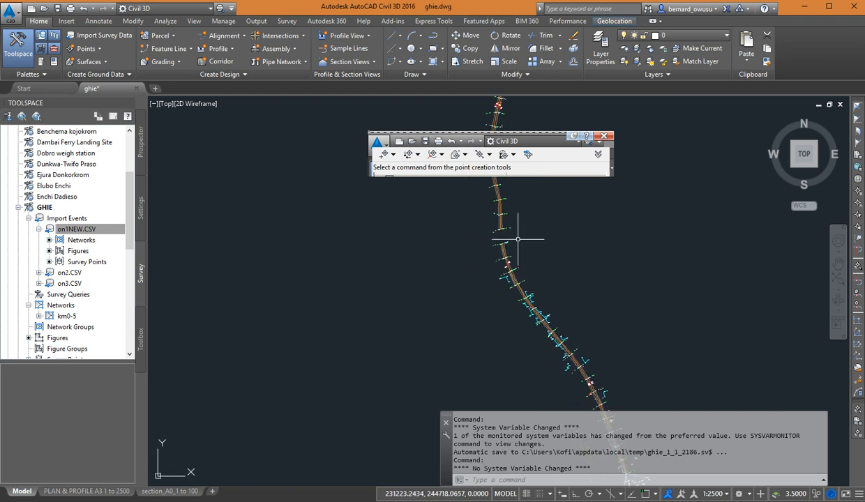
middle_click_drag(523, 297, 494, 246)
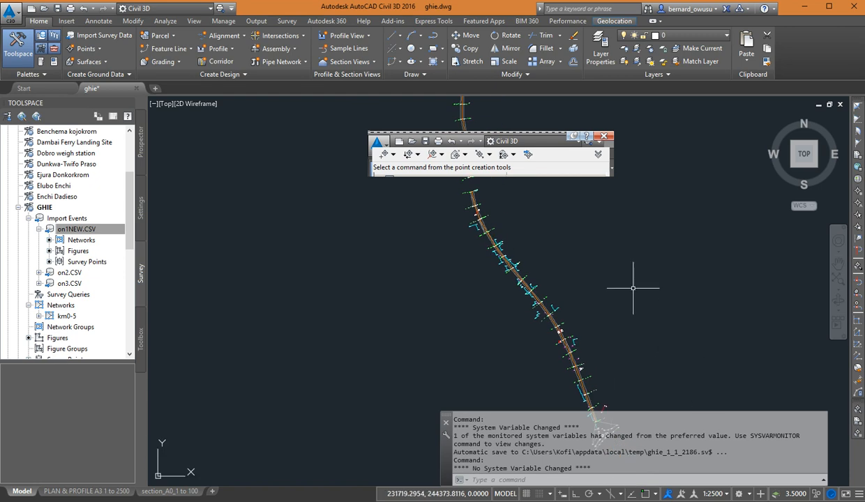
scroll(565, 268, "down", 5)
mouse_move(551, 233)
middle_mouse_down()
mouse_move(557, 273)
mouse_move(542, 249)
middle_mouse_up()
middle_click_drag(543, 219, 545, 257)
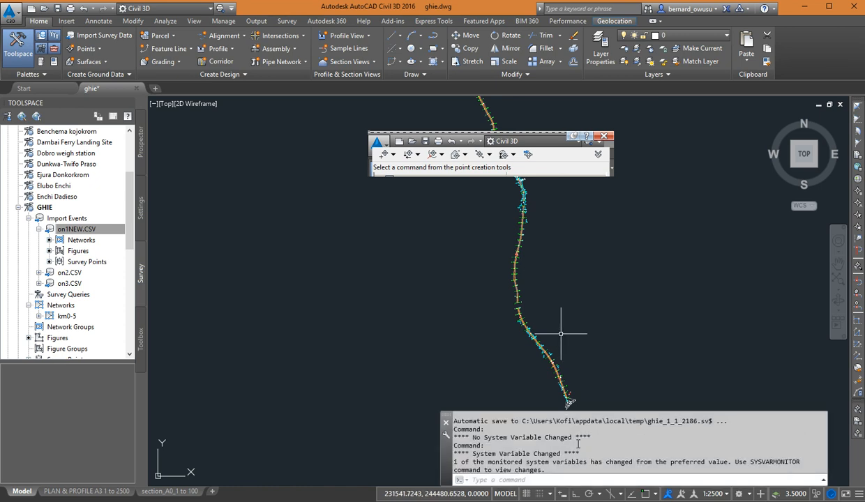
Inspect the outermost pair of GL points above the culverts up close, comparing marker and label.
scroll(564, 363, "up", 3)
scroll(401, 291, "up", 4)
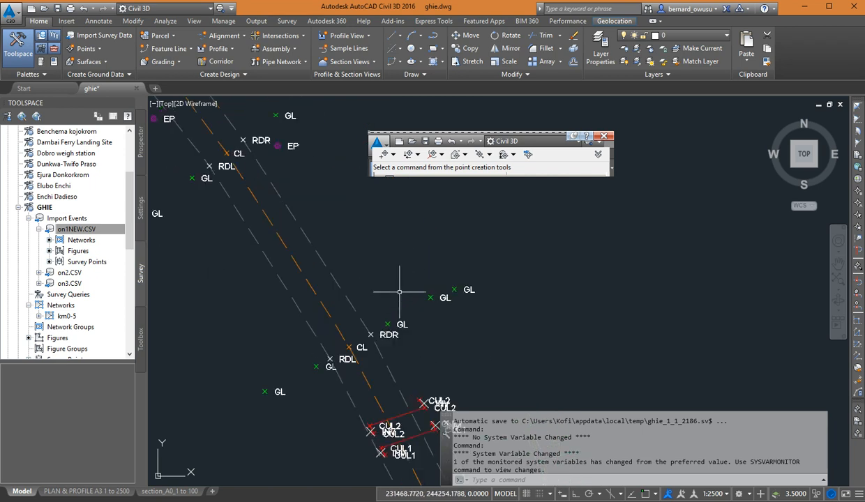
middle_click_drag(402, 211, 410, 309)
scroll(563, 307, "up", 2)
middle_click_drag(531, 279, 510, 289)
scroll(511, 288, "up", 2)
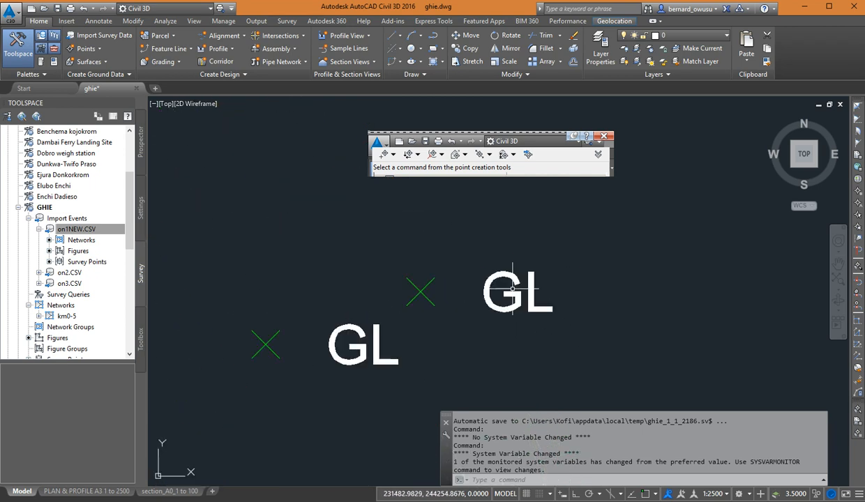
scroll(412, 320, "up", 2)
scroll(417, 280, "up", 2)
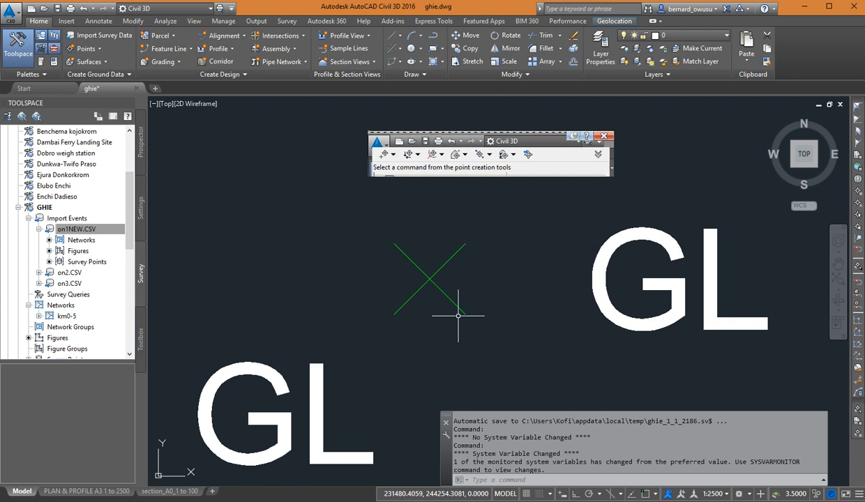
scroll(437, 290, "down", 2)
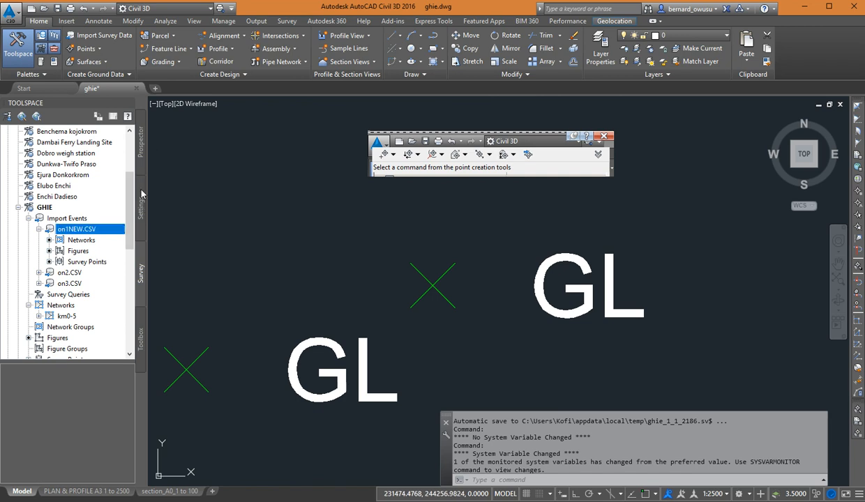
Browse the ghie drawing's point styles in the settings tree and locate the Ground Level style.
scroll(131, 190, "up", 3)
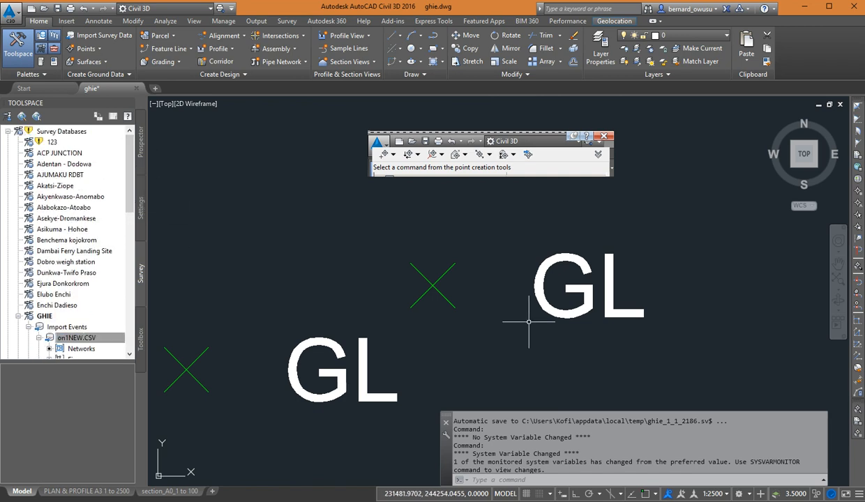
left_click(140, 199)
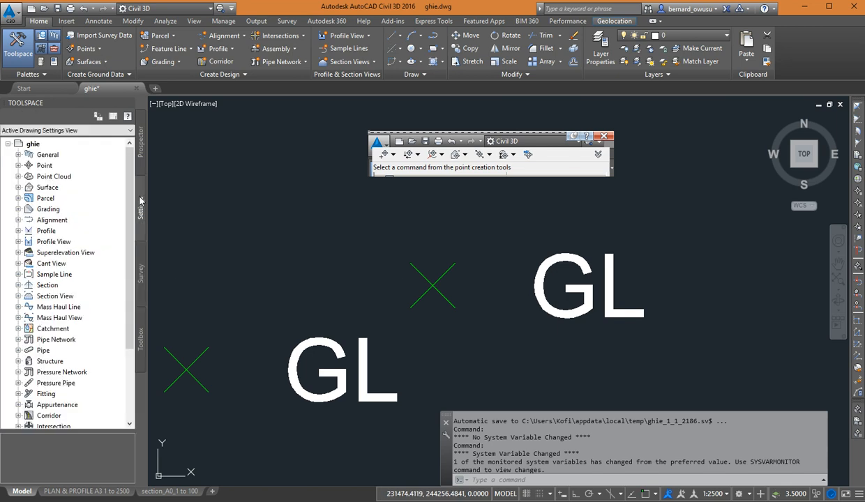
left_click(18, 166)
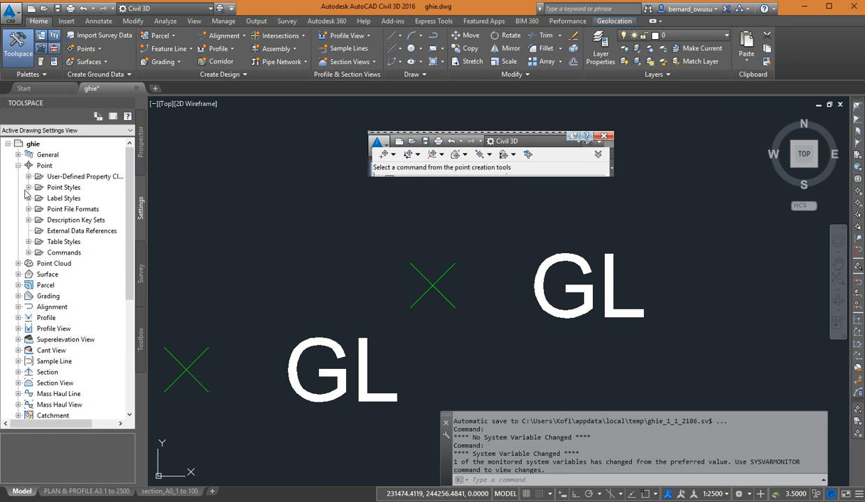
left_click(29, 187)
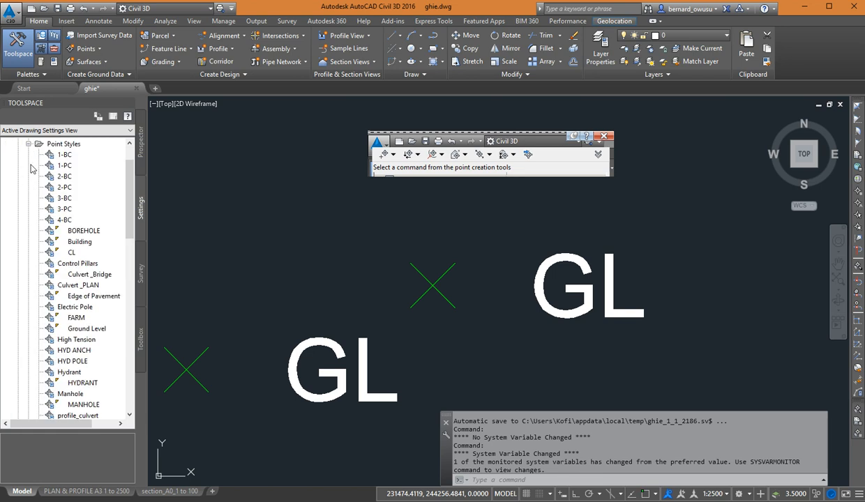
scroll(31, 195, "up", 2)
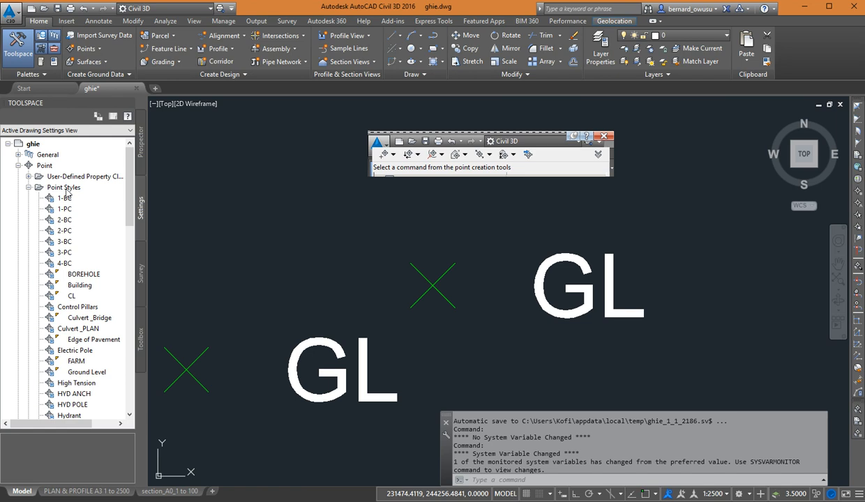
scroll(94, 359, "down", 1)
left_click(102, 339)
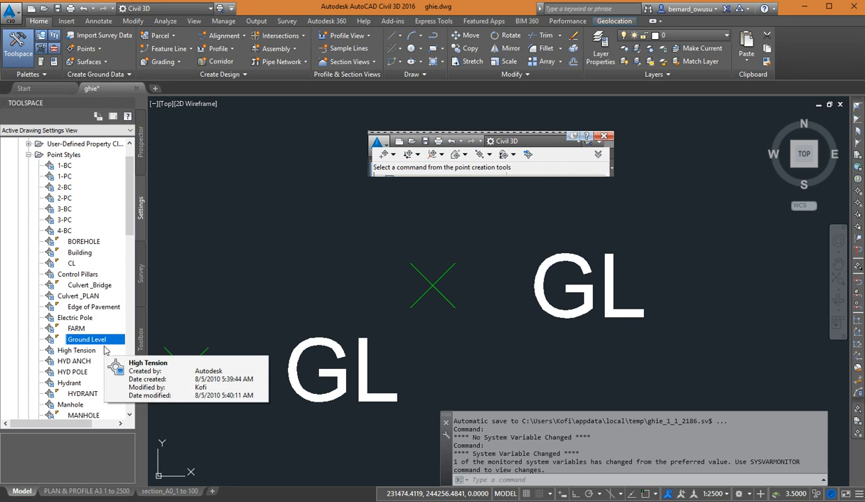
scroll(105, 350, "up", 1)
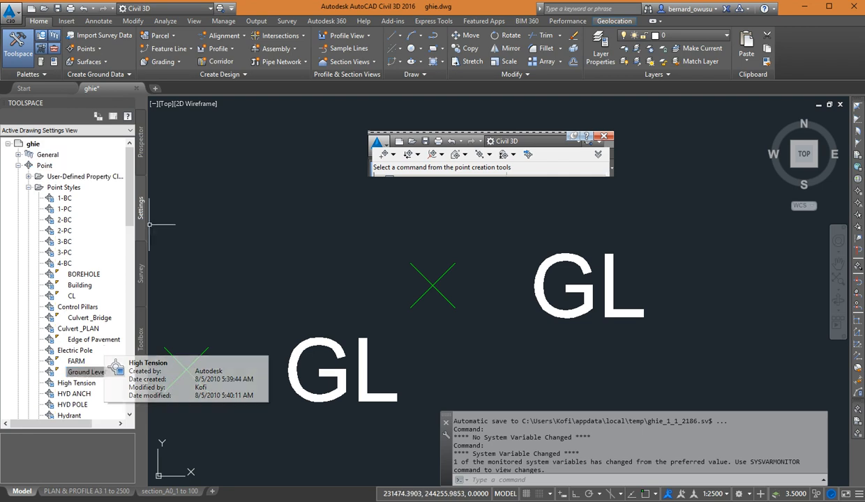
Check the commands available for the Ground Level point style and the Point Styles collection, dismissing both without changes.
right_click(89, 376)
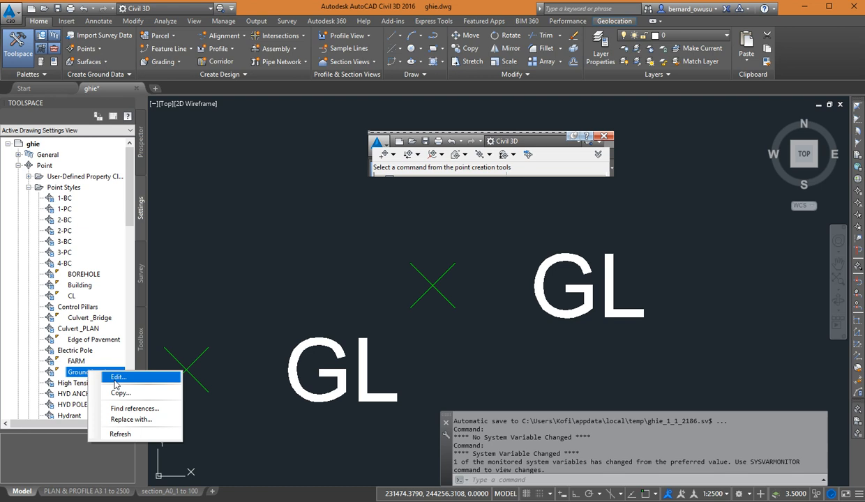
left_click(76, 382)
left_click(78, 373)
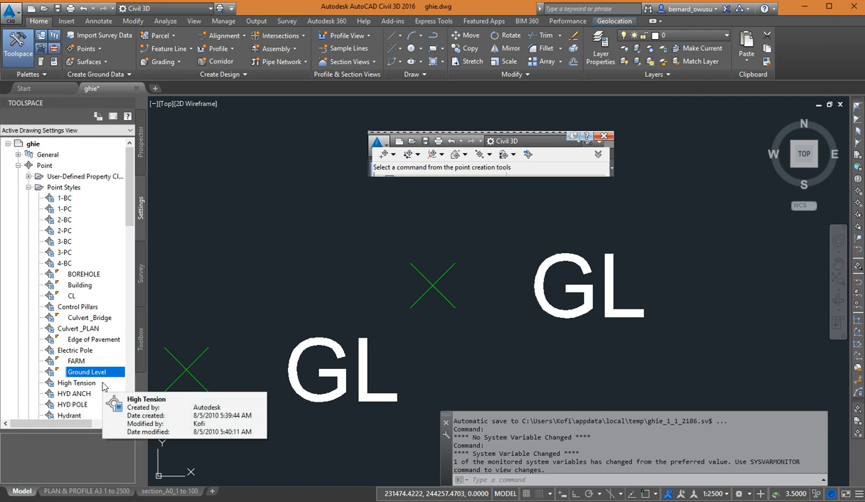
right_click(73, 190)
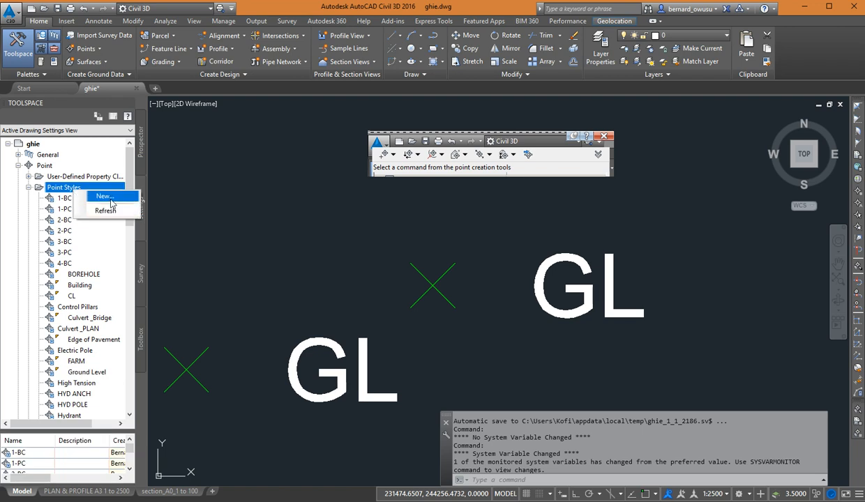
left_click(50, 230)
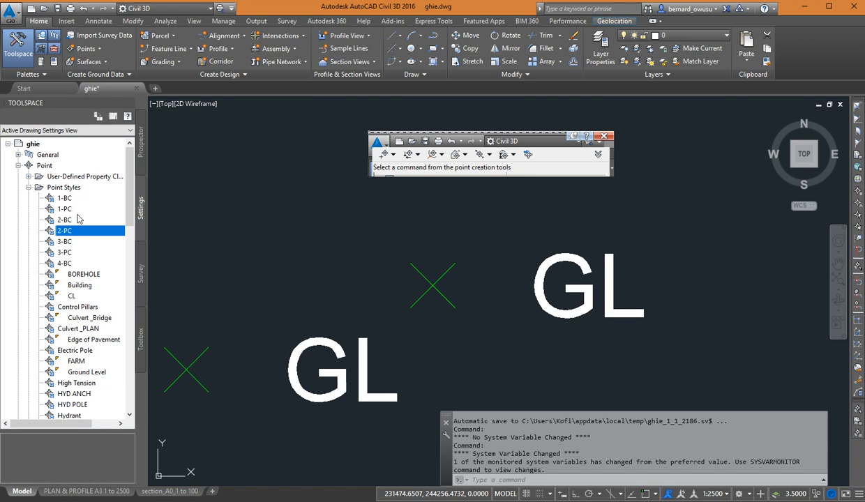
Open the Ground Level point style for editing and review its general information and marker settings.
mouse_move(89, 279)
left_click(99, 372)
right_click(108, 374)
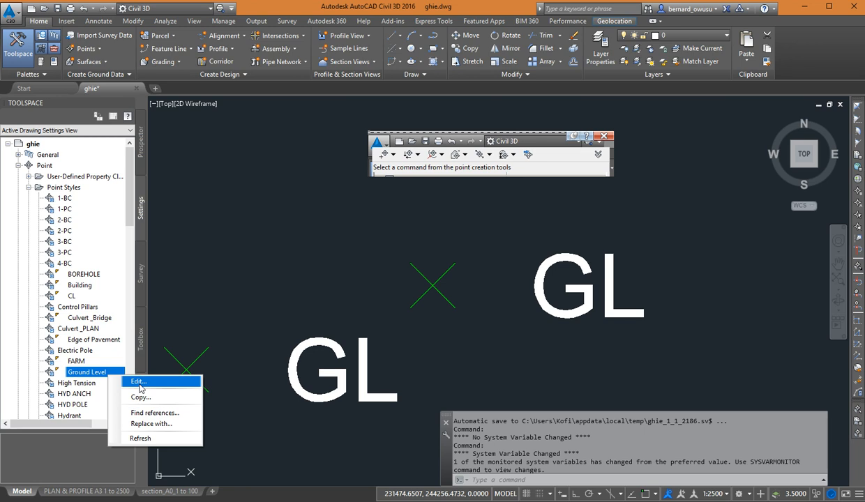
left_click(138, 383)
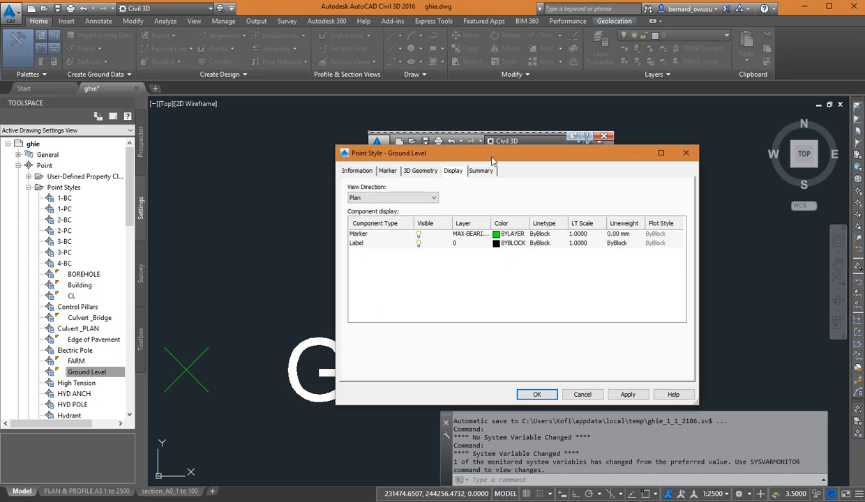
left_click_drag(484, 148, 384, 145)
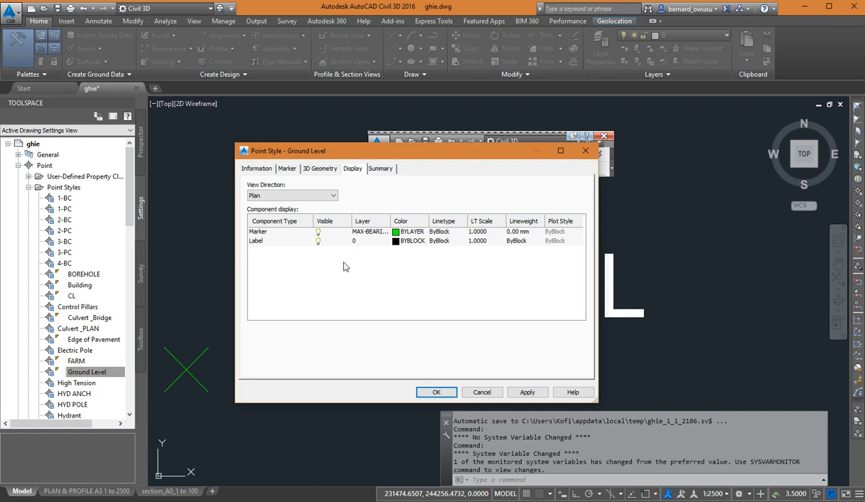
left_click(257, 169)
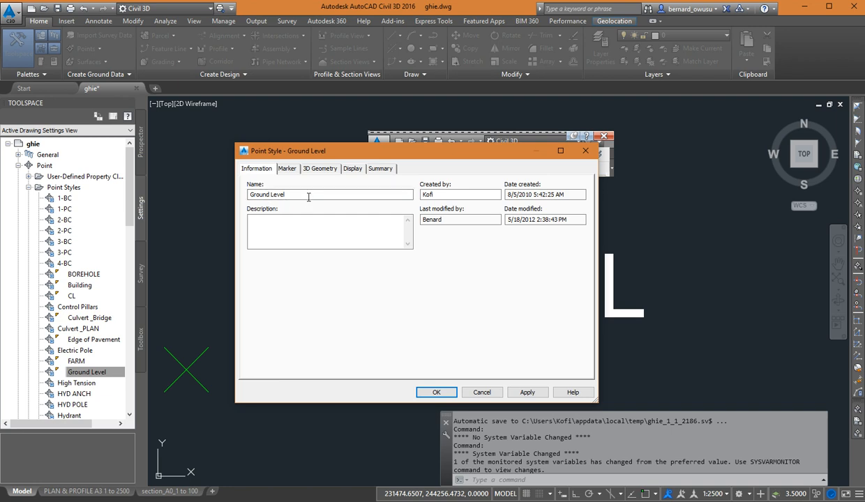
left_click(285, 169)
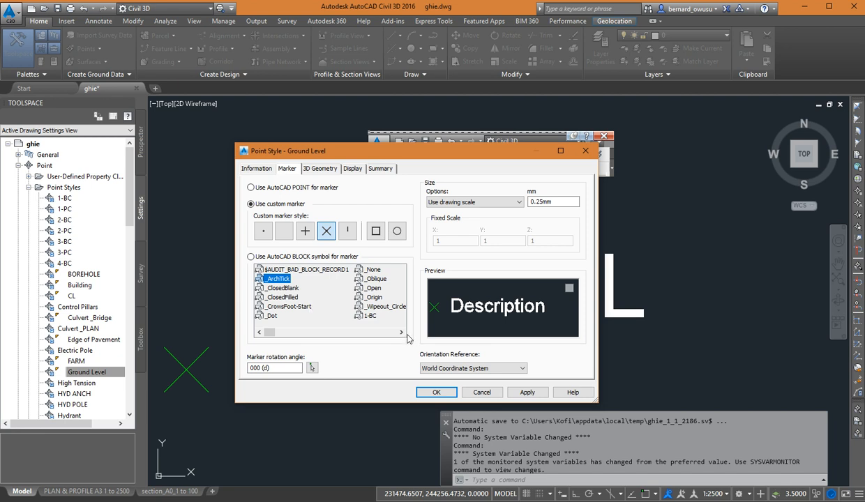
Try AutoCAD block symbols as the Ground Level marker, selecting Tree 6, Treel and Treer in turn.
left_click(268, 259)
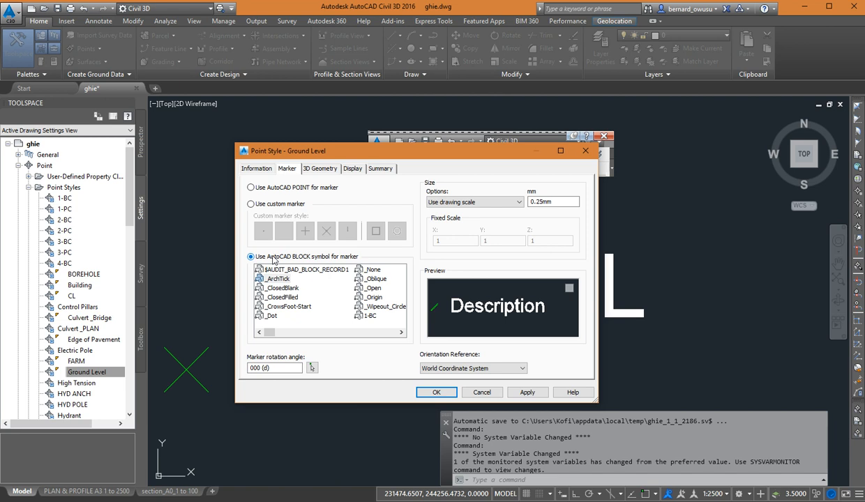
left_click(402, 333)
left_click(402, 333)
left_click(402, 333)
left_click(402, 333)
left_click(401, 332)
left_click(402, 333)
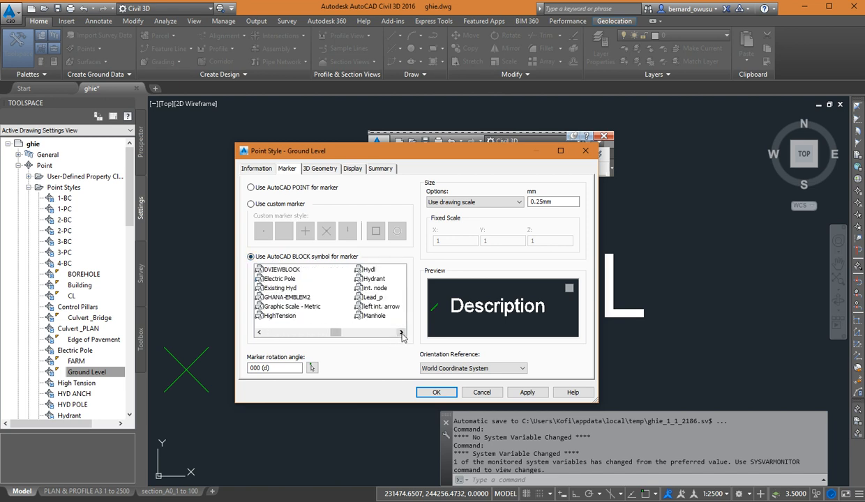
left_click(402, 333)
left_click(402, 332)
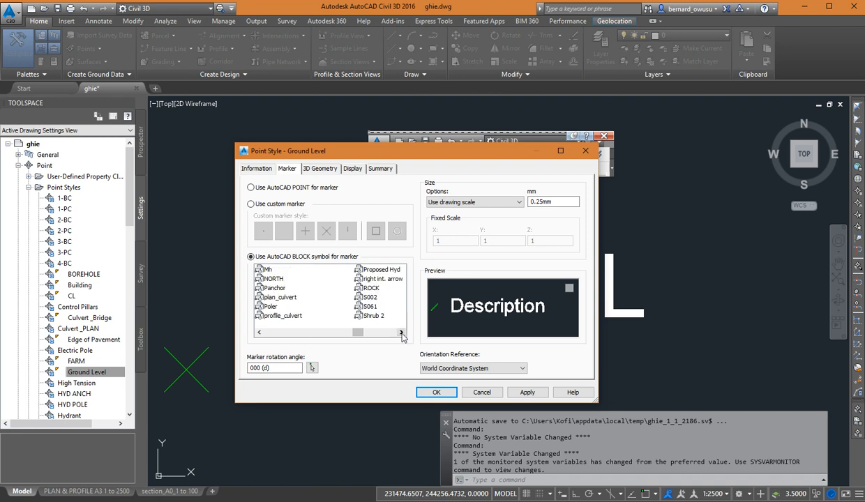
left_click(401, 333)
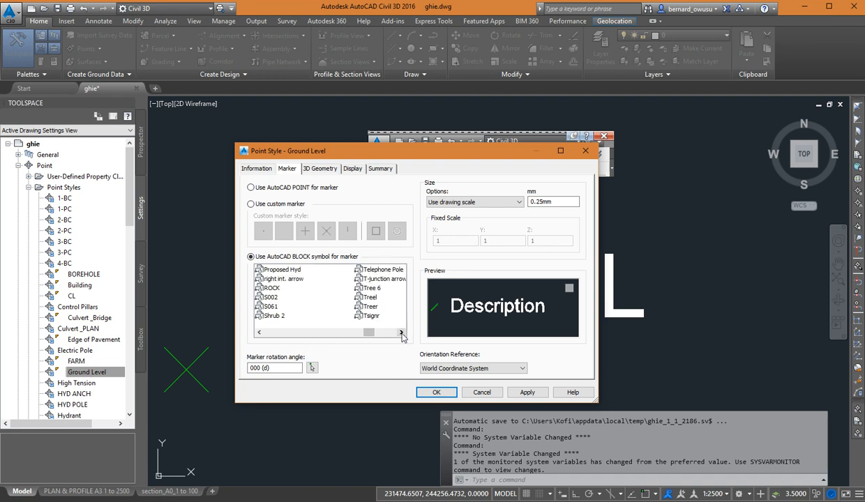
left_click(371, 288)
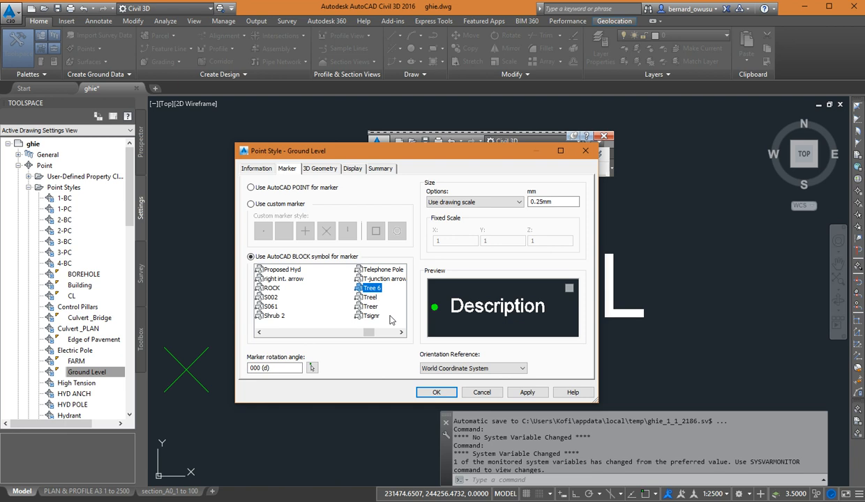
left_click(370, 297)
left_click(369, 306)
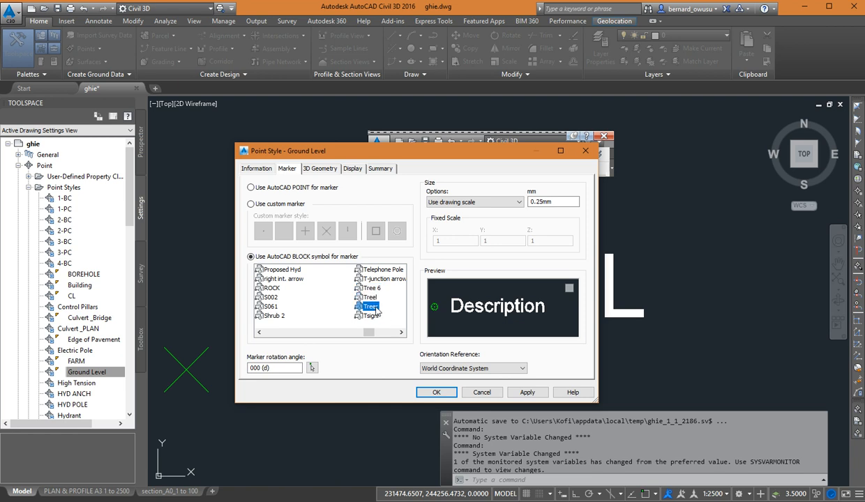
Examine the Treer block symbol up close in the marker preview.
mouse_move(479, 324)
middle_mouse_down()
mouse_move(561, 330)
mouse_move(513, 303)
mouse_move(513, 321)
middle_mouse_up()
scroll(525, 320, "up", 2)
scroll(527, 320, "up", 2)
scroll(514, 302, "up", 2)
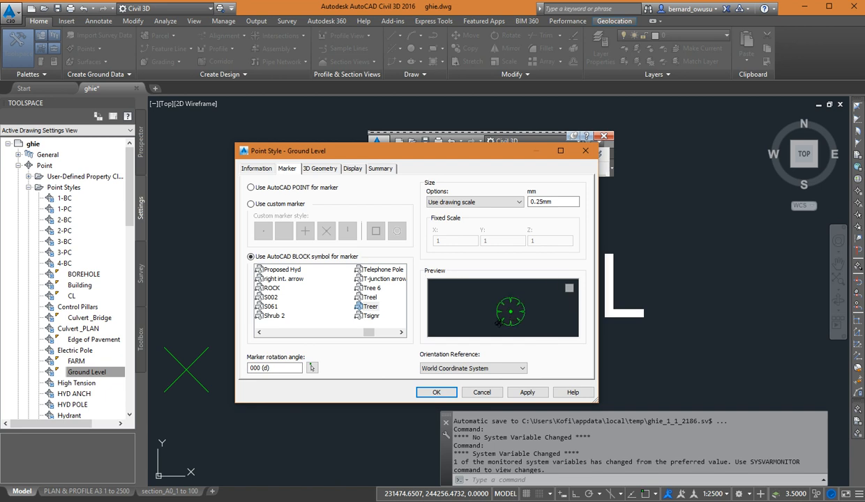
middle_click_drag(526, 315, 498, 310)
scroll(522, 324, "down", 2)
scroll(521, 308, "up", 3)
scroll(484, 310, "down", 2)
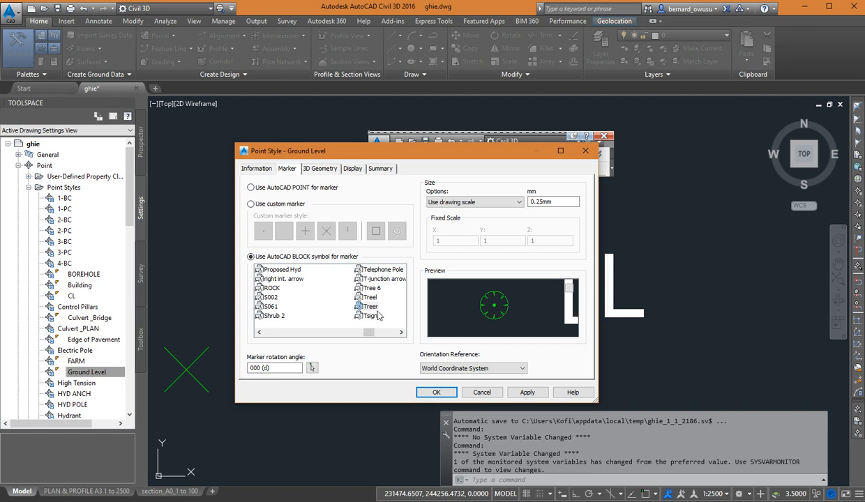
Preview the Tree 6 block symbol up close, and return the Ground Level style to a custom marker.
left_click(372, 288)
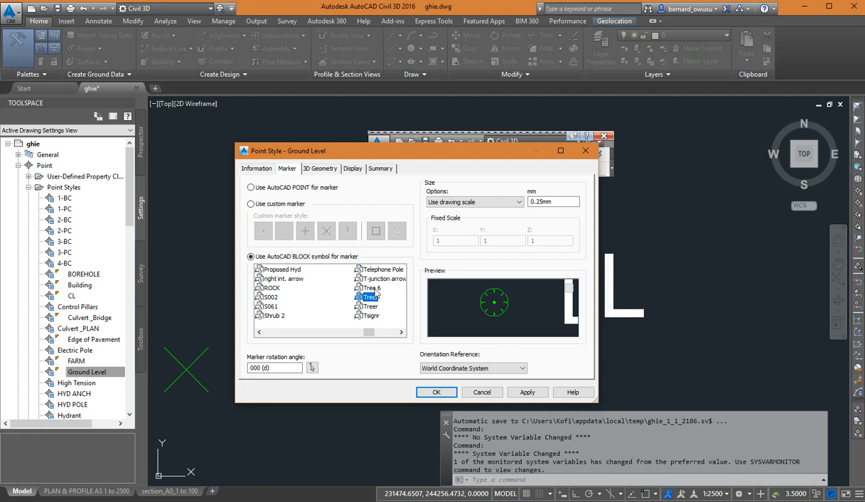
scroll(512, 322, "down", 5)
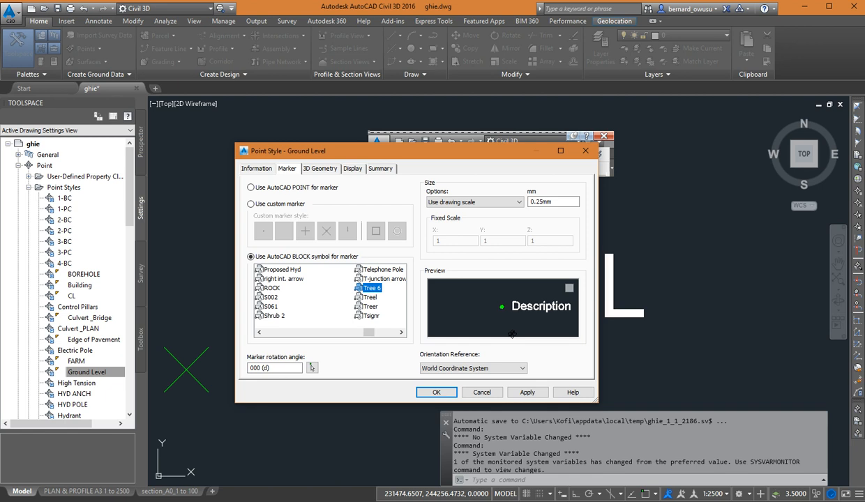
scroll(515, 317, "up", 4)
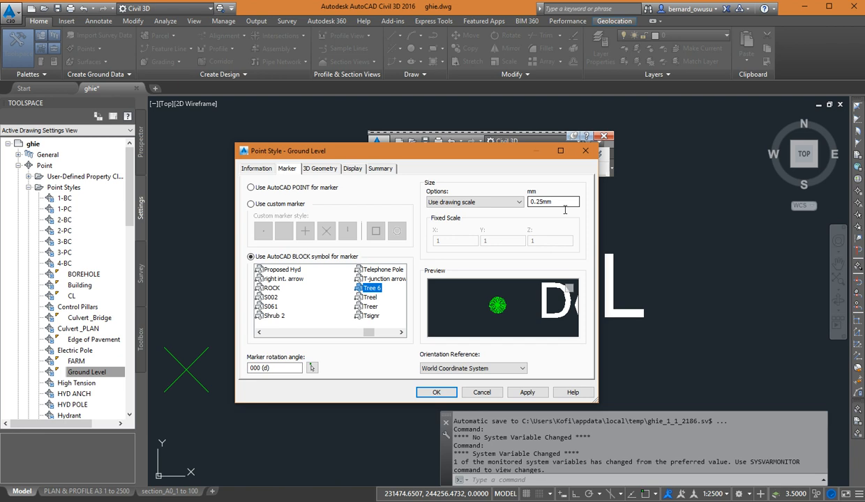
left_click(298, 171)
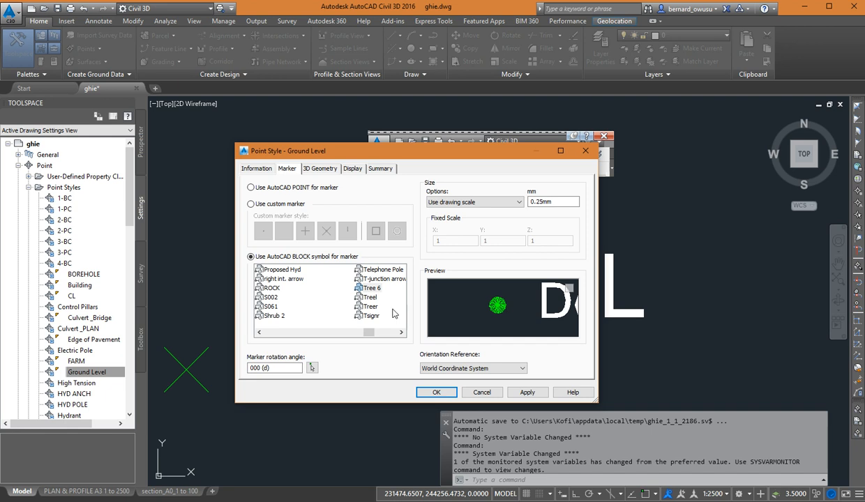
left_click(267, 207)
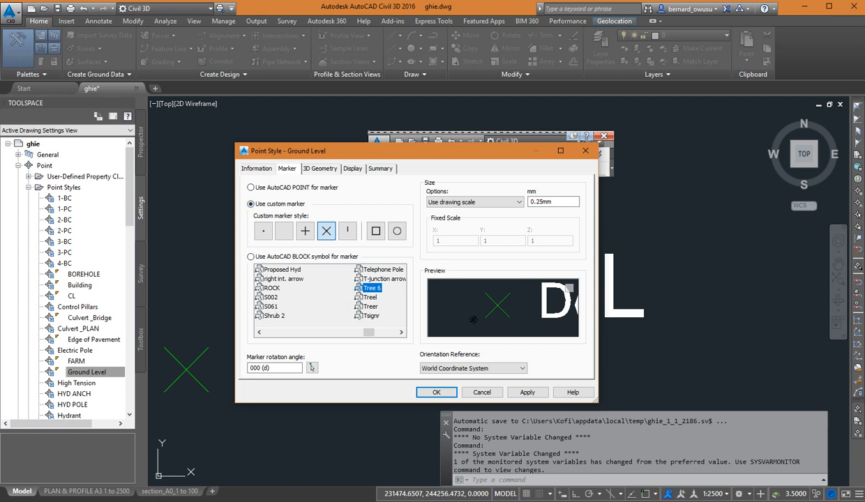
Try custom marker combinations of the X, tick, plus and dot with the square and circle frames.
left_click(378, 233)
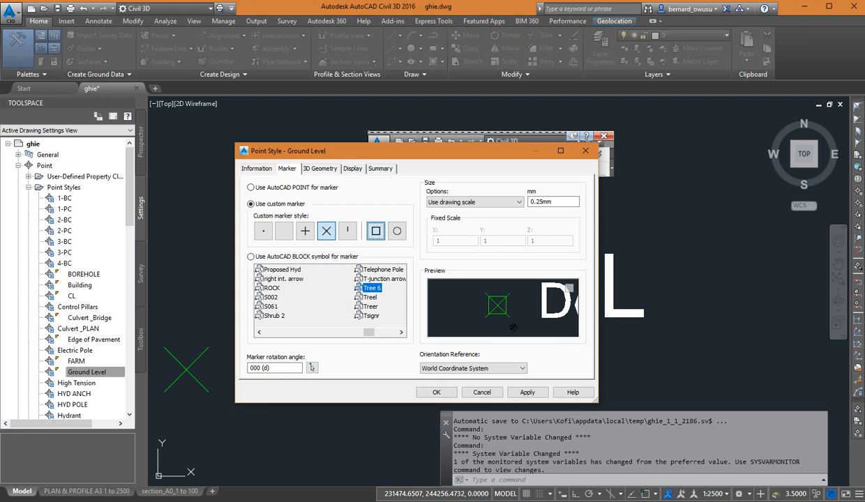
left_click(397, 232)
left_click(347, 231)
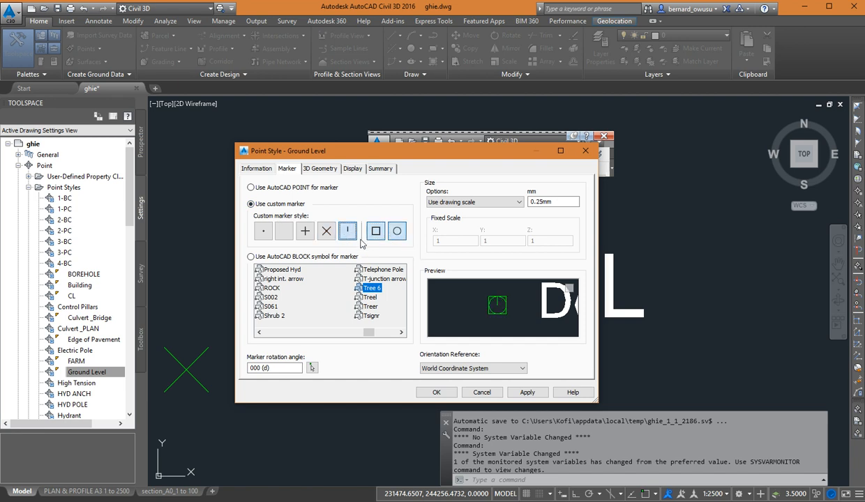
left_click(304, 230)
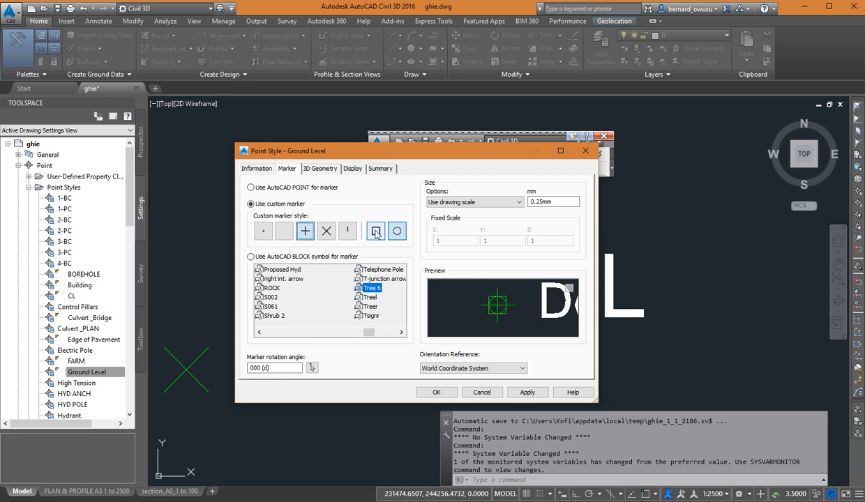
left_click(264, 231)
left_click(323, 233)
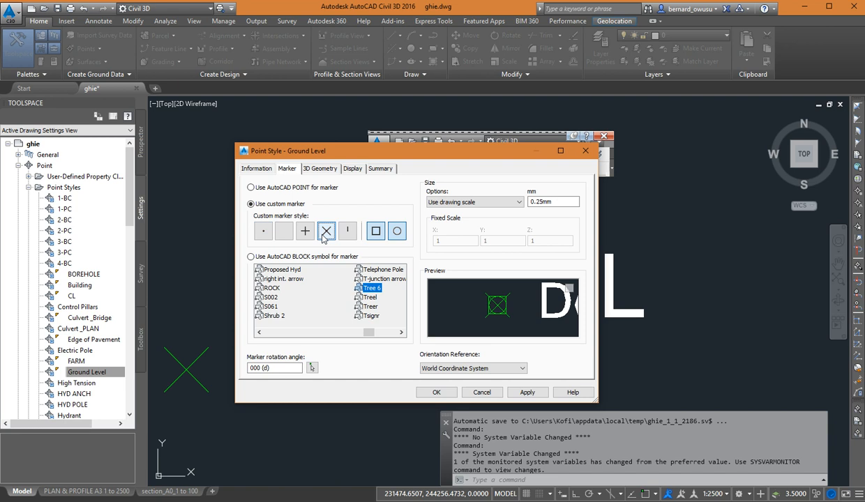
left_click(377, 232)
left_click(377, 232)
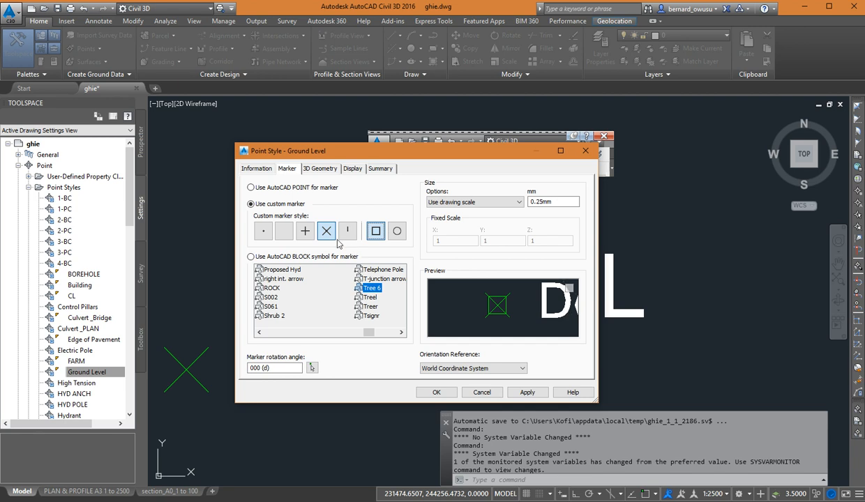
left_click(397, 232)
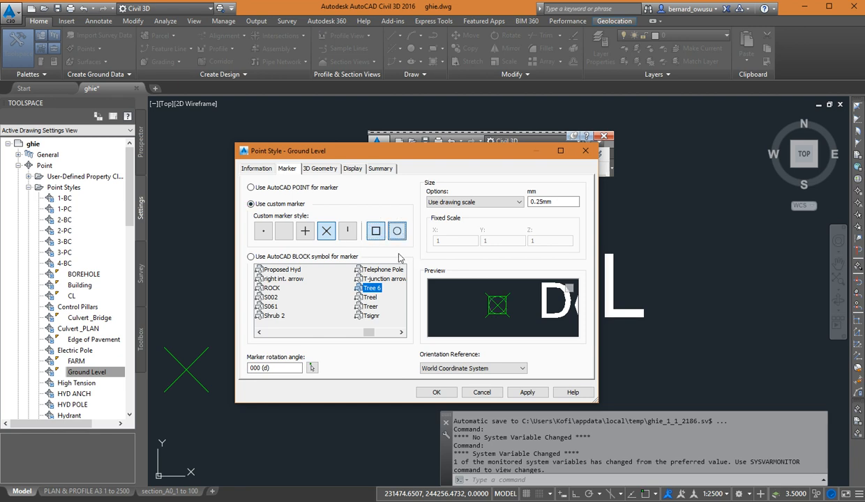
Set the Ground Level custom marker to an X with only the circle around it, and save the style.
left_click(325, 232)
left_click(377, 231)
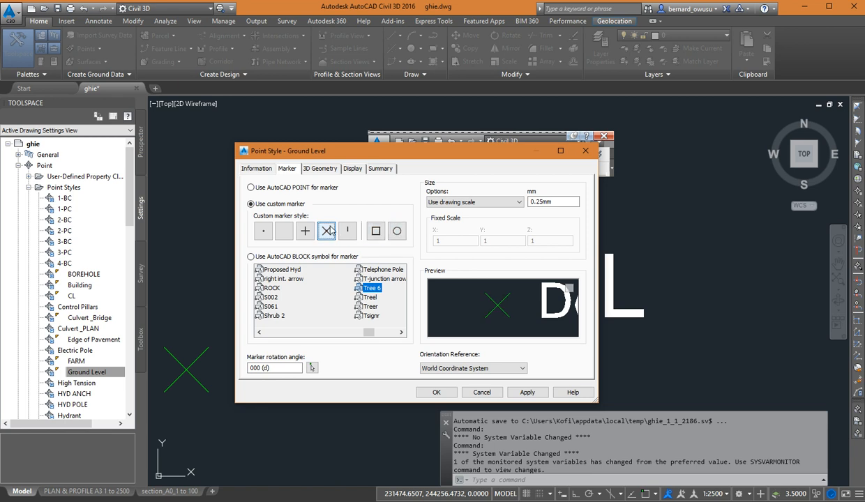
left_click(397, 234)
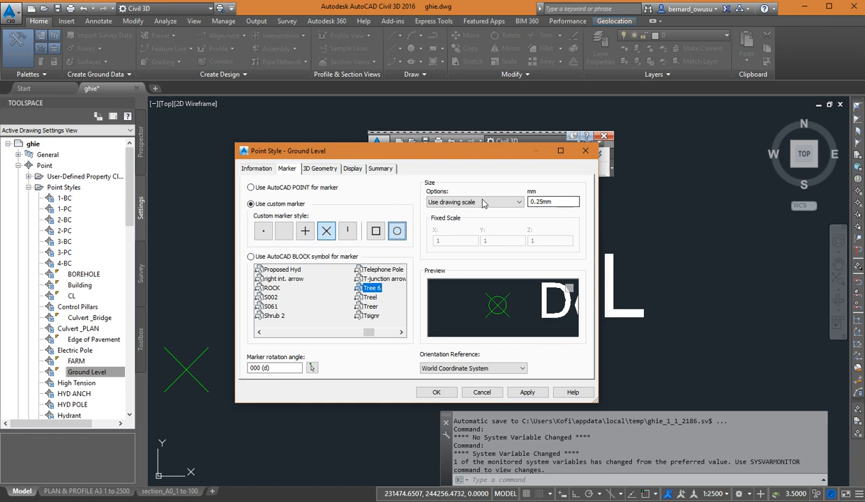
left_click(438, 393)
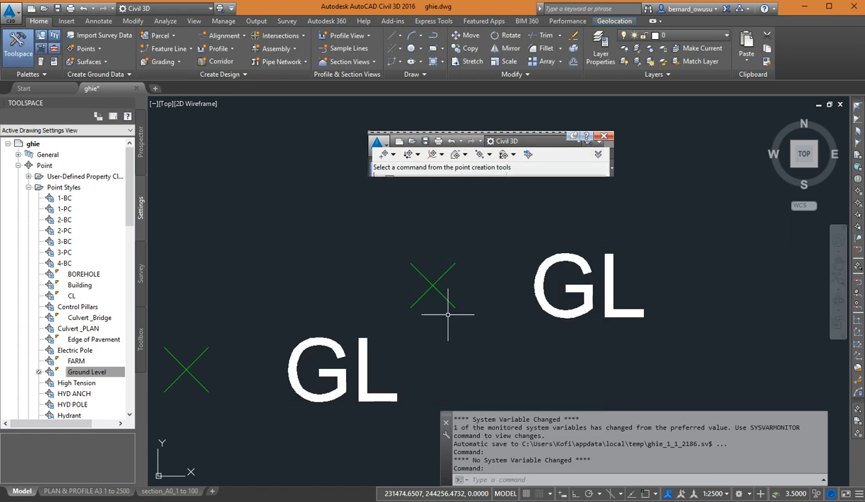
Regenerate the drawing to refresh the GL point markers with the edited style.
middle_click_drag(558, 243, 571, 222)
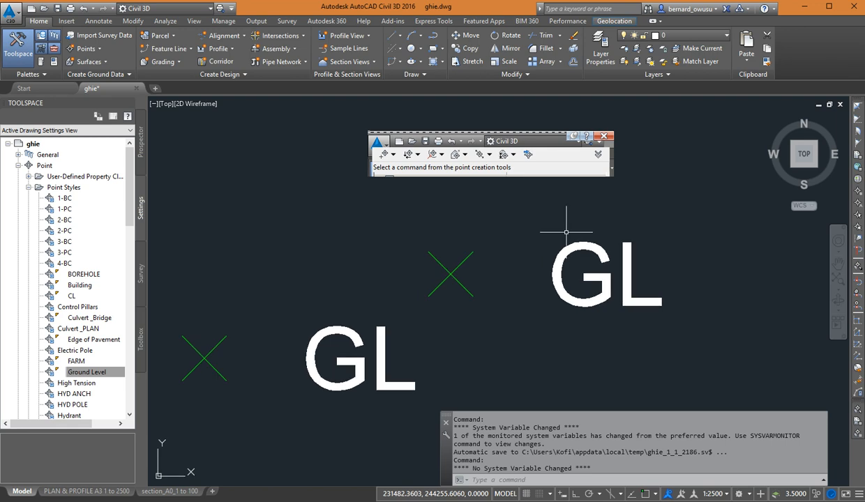
middle_click_drag(474, 279, 479, 268)
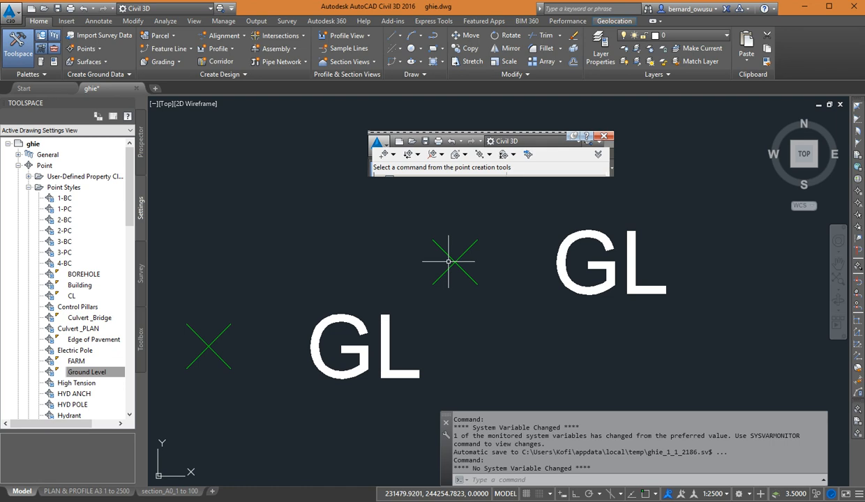
middle_click_drag(450, 256, 467, 253)
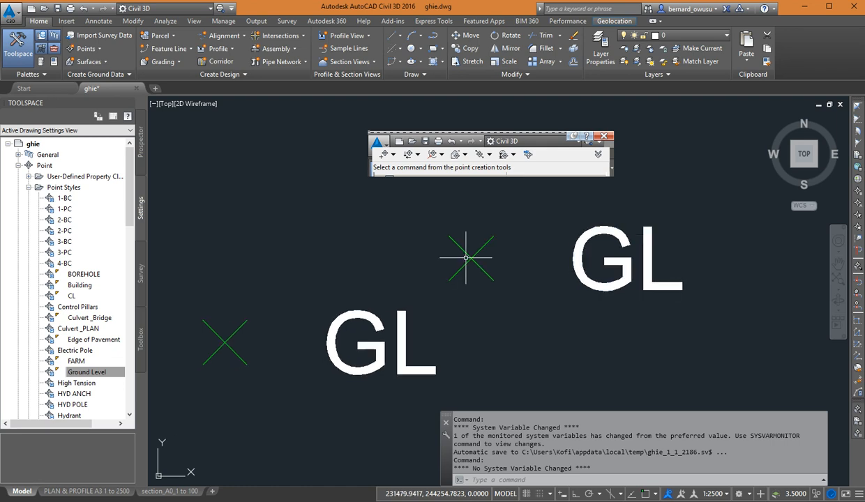
mouse_move(479, 269)
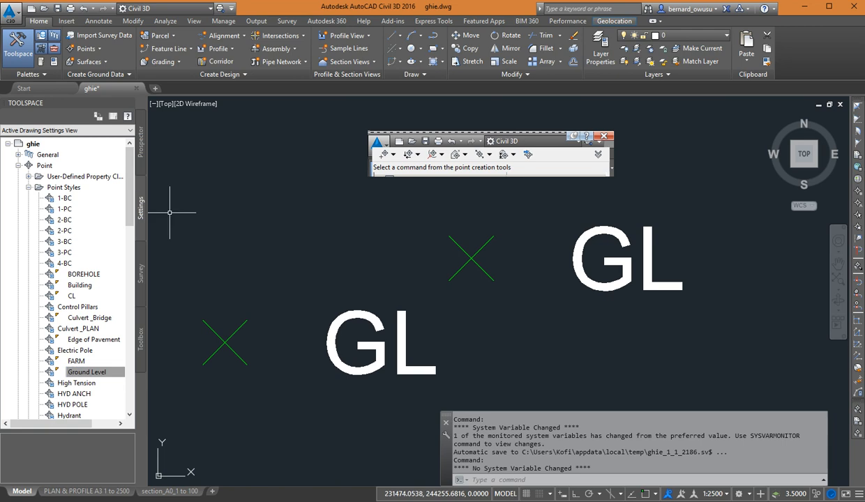
type("RE")
key("Return")
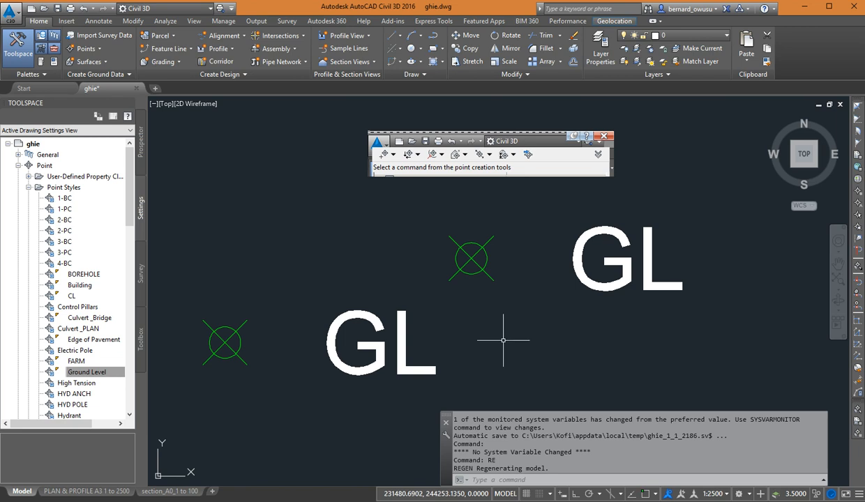
Inspect the GL point markers beside the road and the Cogo point details of the outermost one.
scroll(537, 311, "down", 4)
scroll(530, 314, "down", 3)
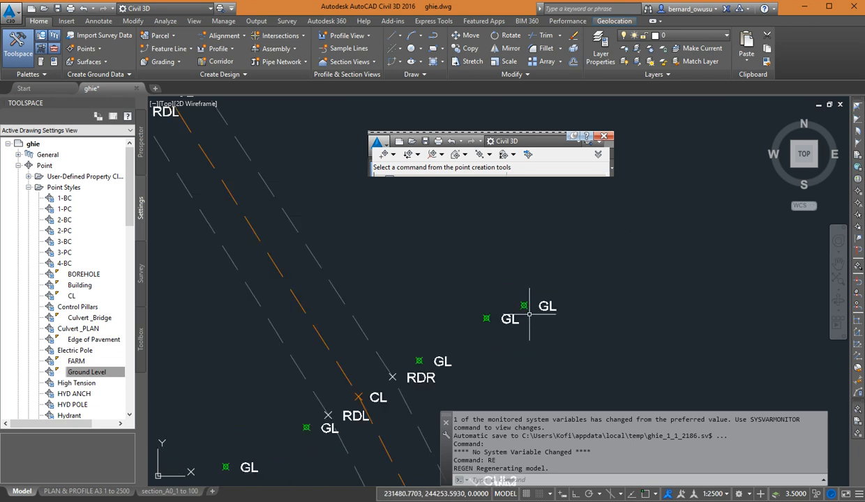
mouse_move(537, 265)
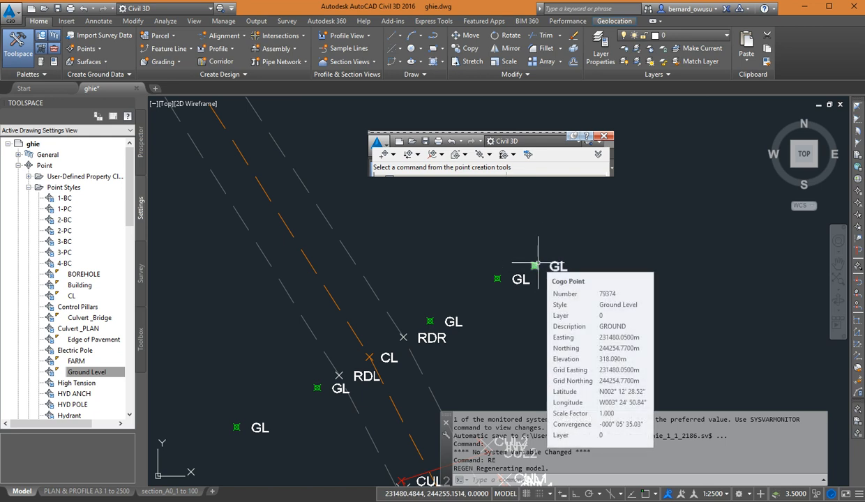
scroll(515, 265, "up", 5)
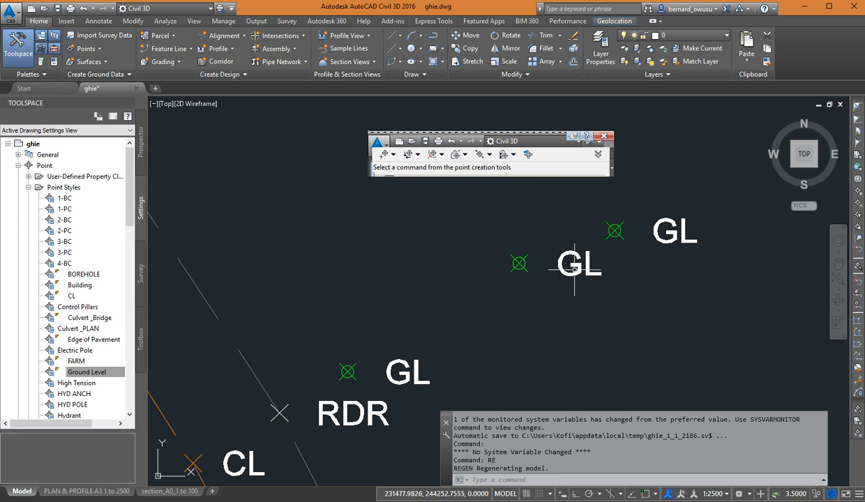
scroll(577, 254, "down", 4)
scroll(592, 256, "up", 5)
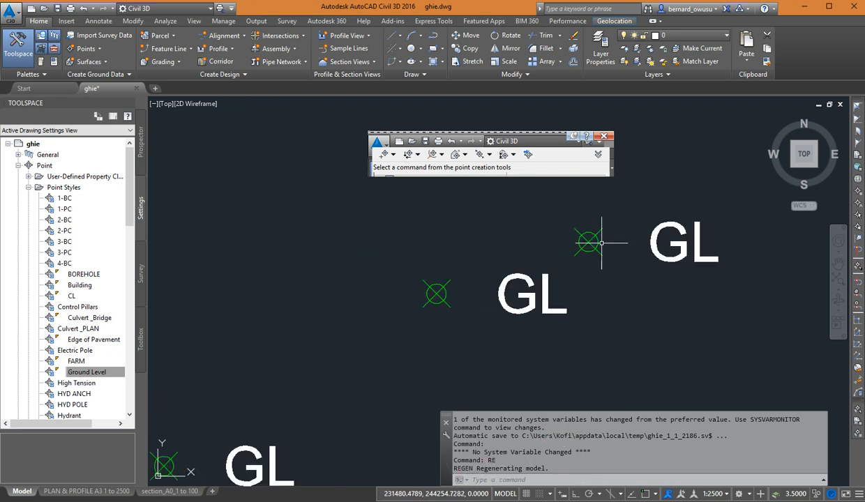
Set the marker colour of the Ground Level point style to index colour 14 and save the style.
scroll(590, 251, "up", 1)
scroll(590, 251, "up", 3)
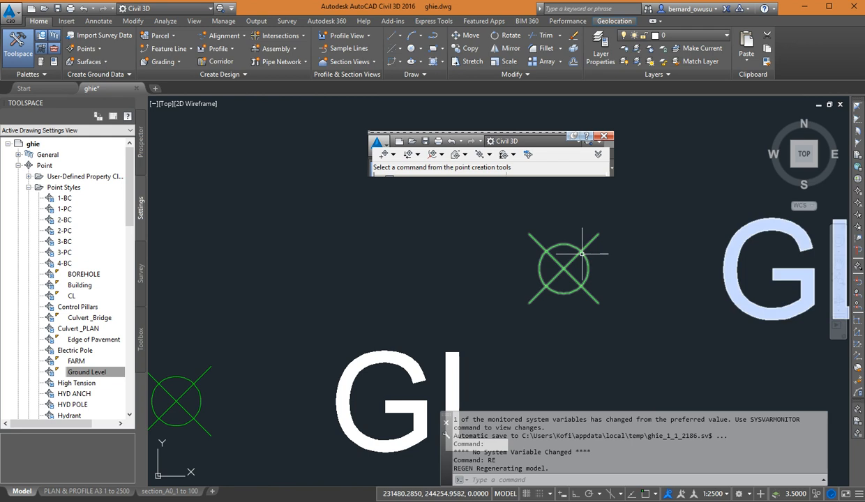
left_click(87, 372)
right_click(96, 377)
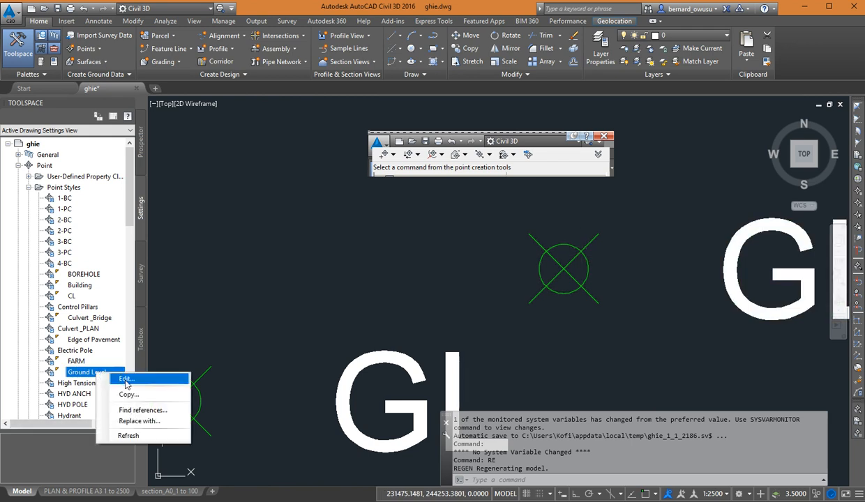
left_click(132, 381)
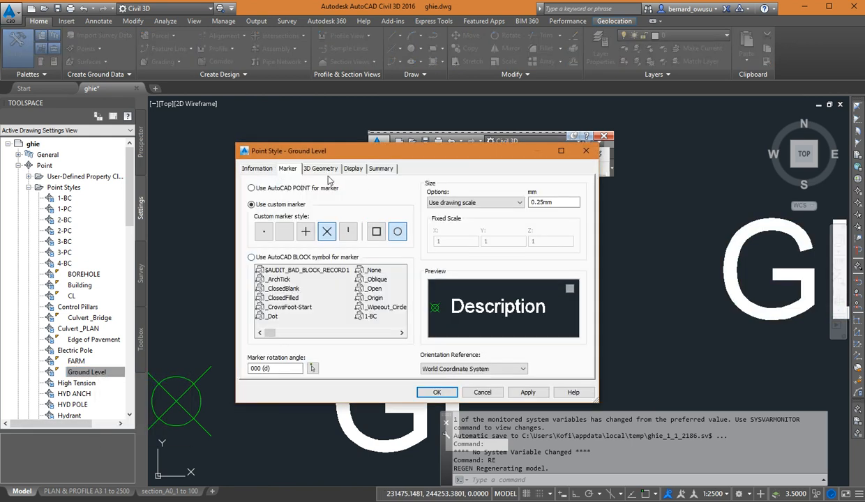
left_click(352, 170)
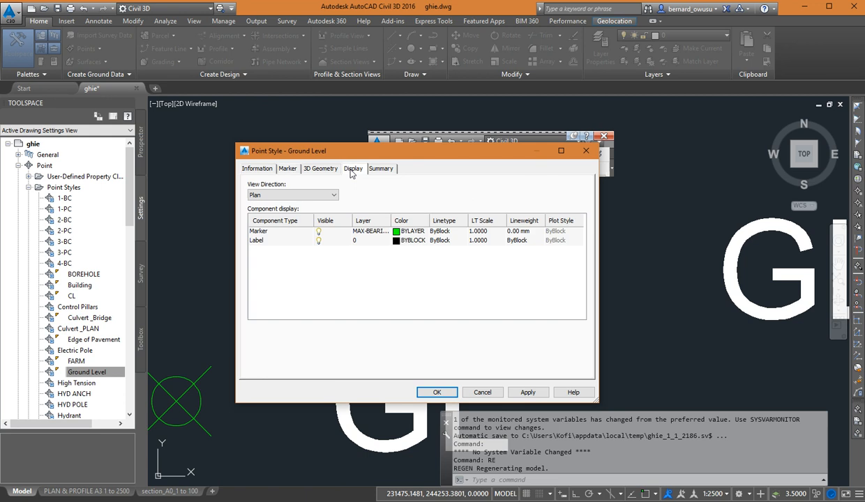
left_click(404, 231)
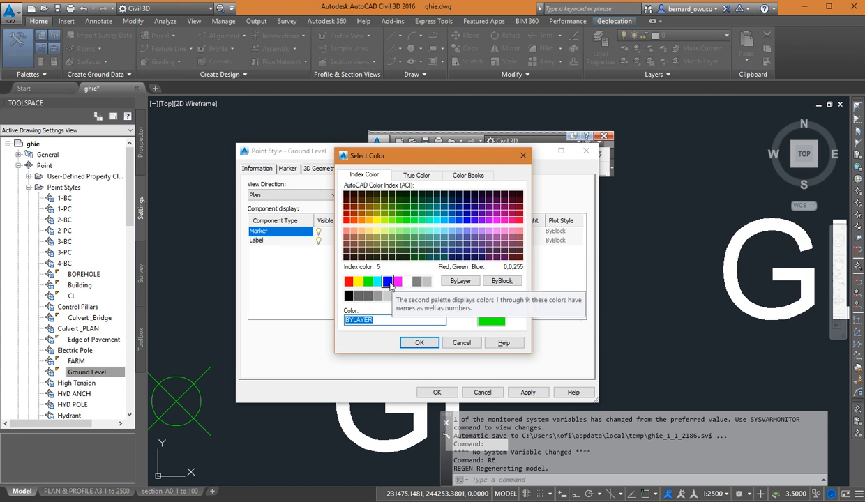
left_click(347, 212)
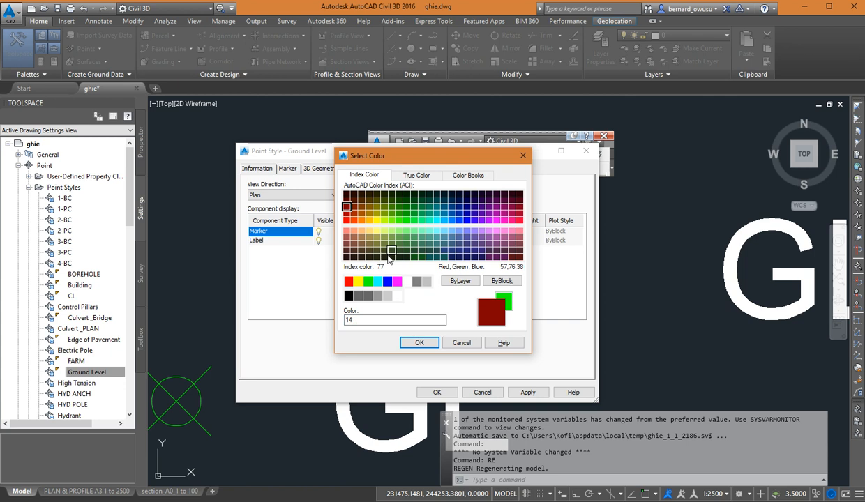
left_click(419, 343)
left_click(436, 392)
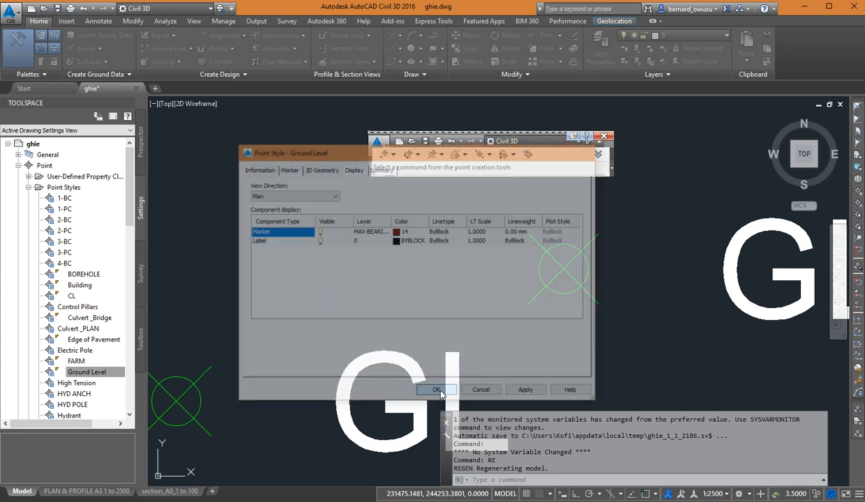
scroll(529, 255, "up", 2)
scroll(530, 254, "down", 2)
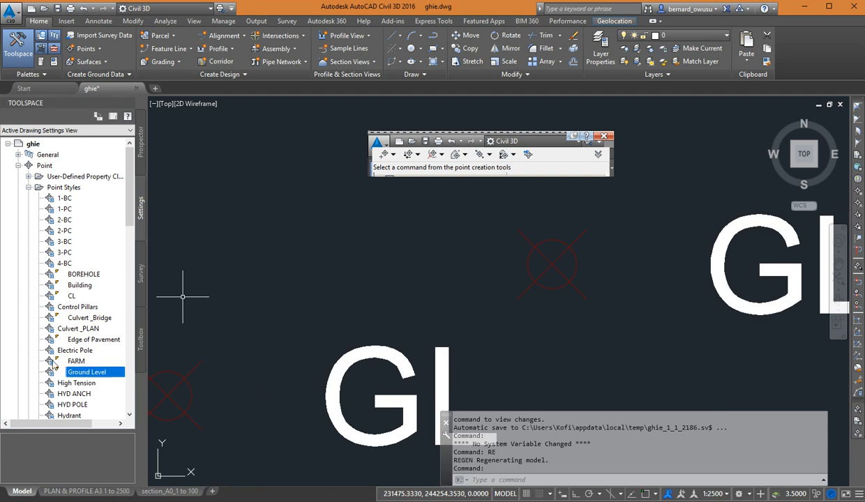
Change the Ground Level point style's marker colour to magenta and save the style.
right_click(94, 374)
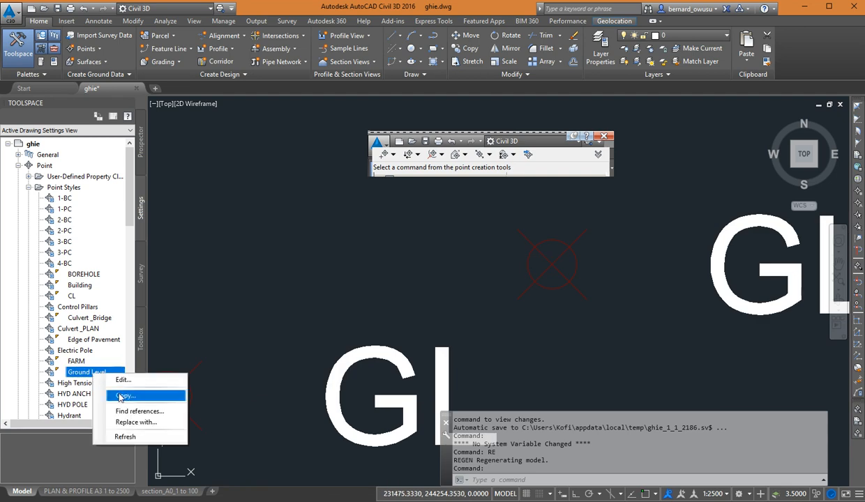
left_click(123, 380)
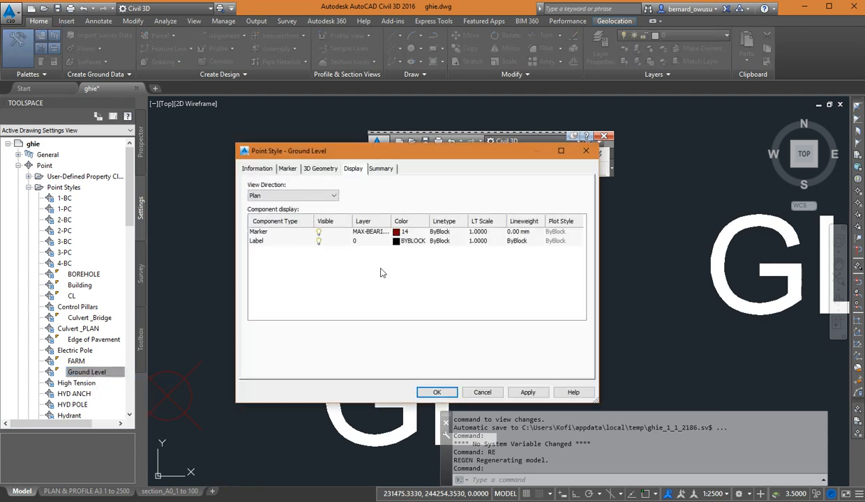
double_click(398, 232)
left_click(398, 286)
left_click(397, 281)
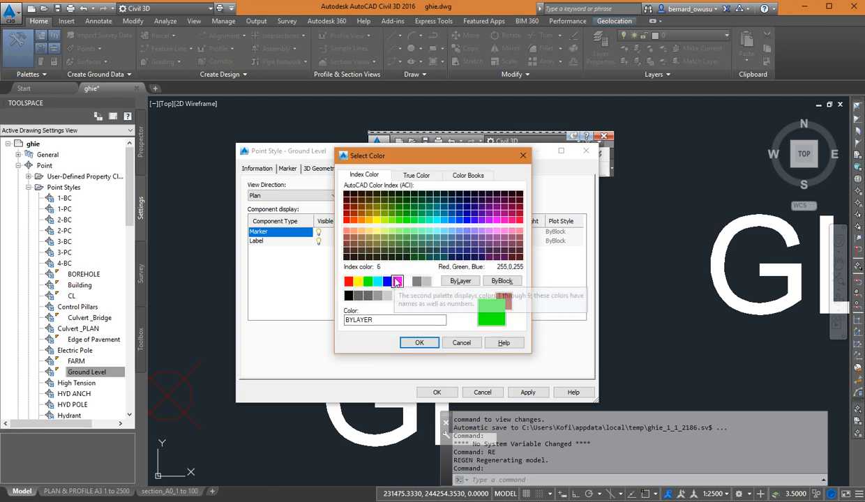
left_click(419, 342)
left_click(436, 392)
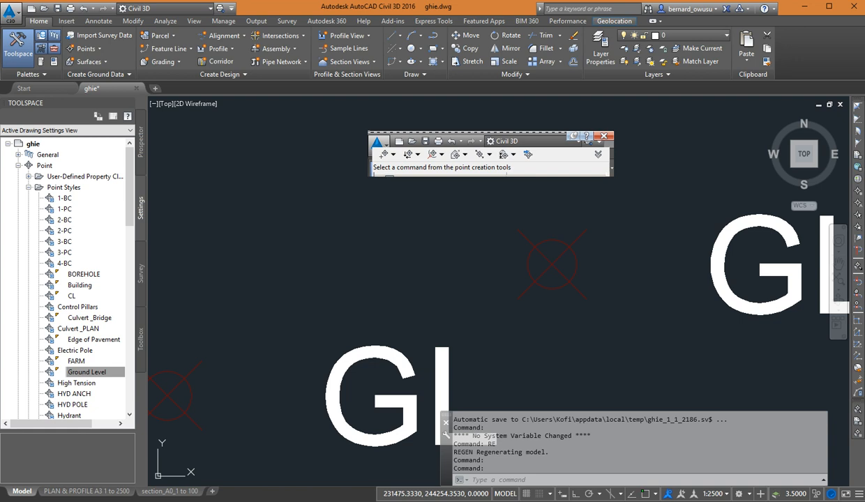
Examine the recoloured GL point markers along the road and compare them with the neighbouring BD6, EP and road points.
scroll(499, 263, "down", 8)
scroll(492, 298, "down", 3)
scroll(495, 299, "up", 5)
middle_click_drag(517, 307, 634, 207)
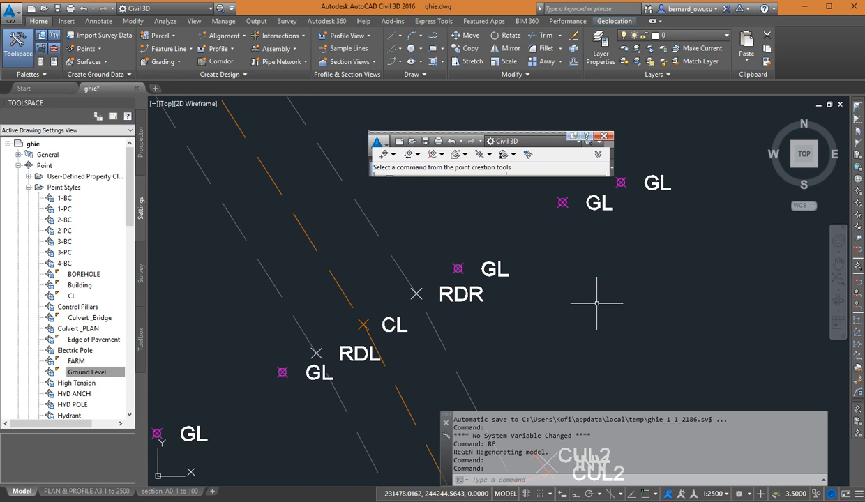
scroll(570, 332, "down", 5)
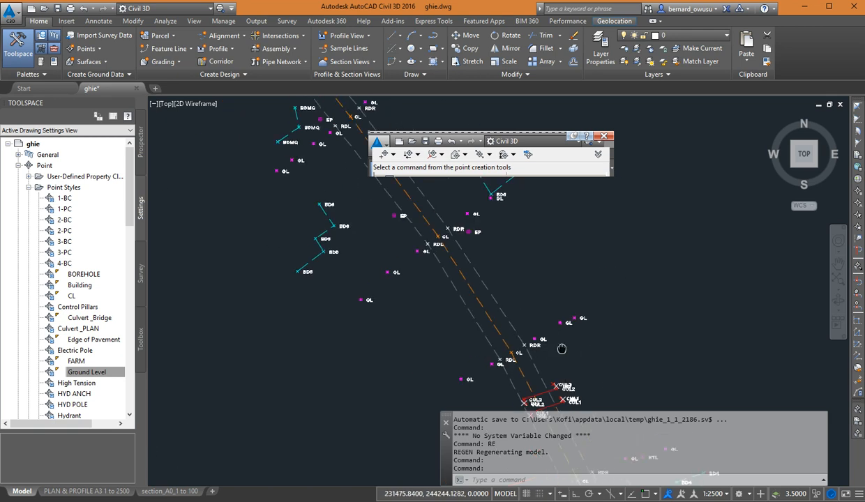
scroll(299, 193, "up", 6)
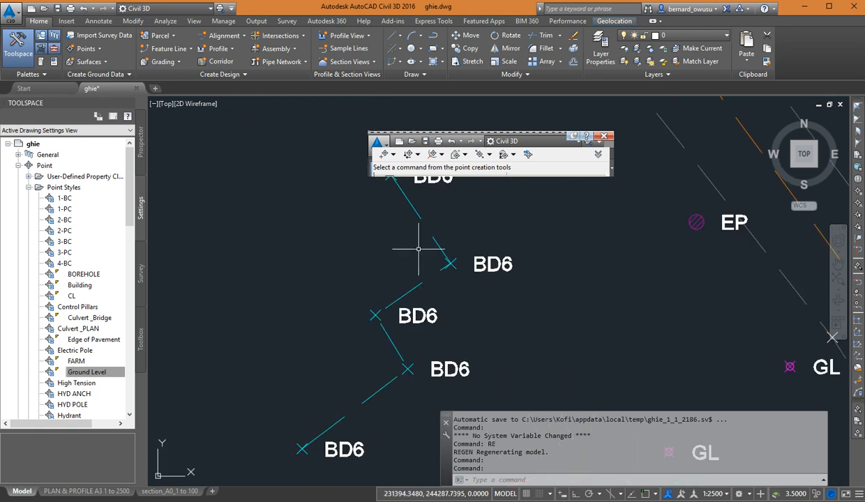
scroll(419, 249, "down", 2)
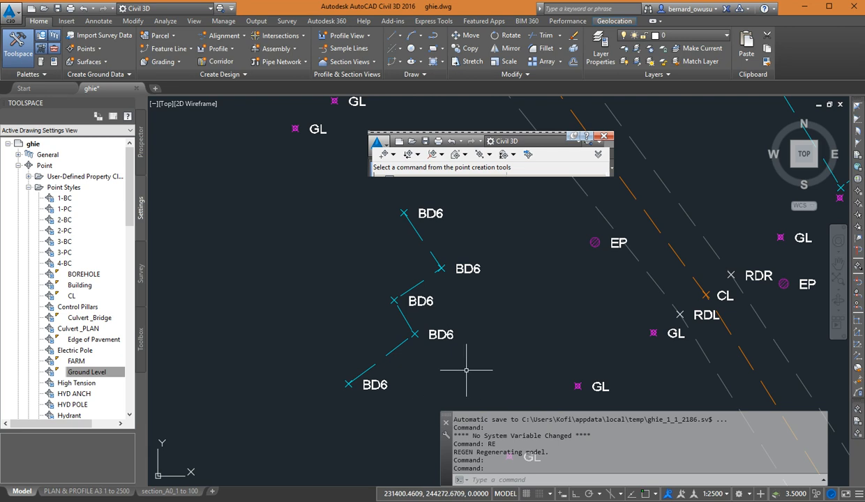
mouse_move(503, 292)
middle_mouse_down()
mouse_move(486, 324)
mouse_move(418, 312)
middle_mouse_up()
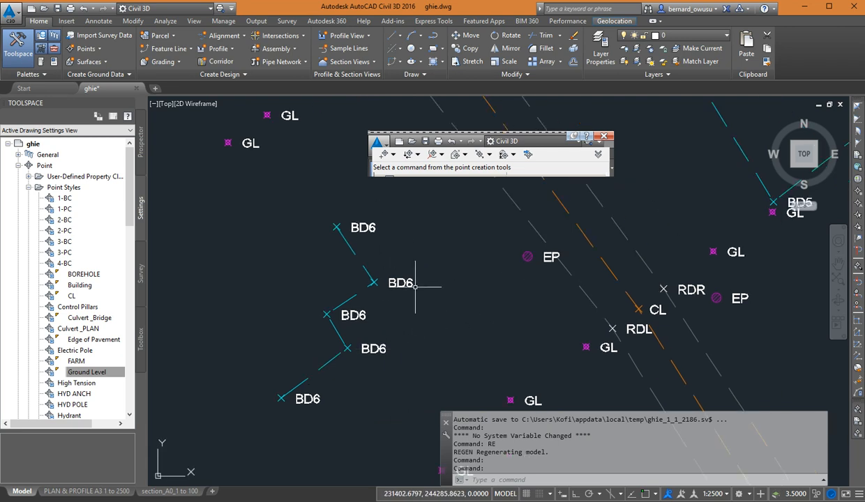
middle_click_drag(475, 325, 434, 251)
scroll(453, 300, "down", 5)
scroll(520, 308, "up", 4)
scroll(492, 250, "up", 2)
middle_click_drag(492, 250, 601, 172)
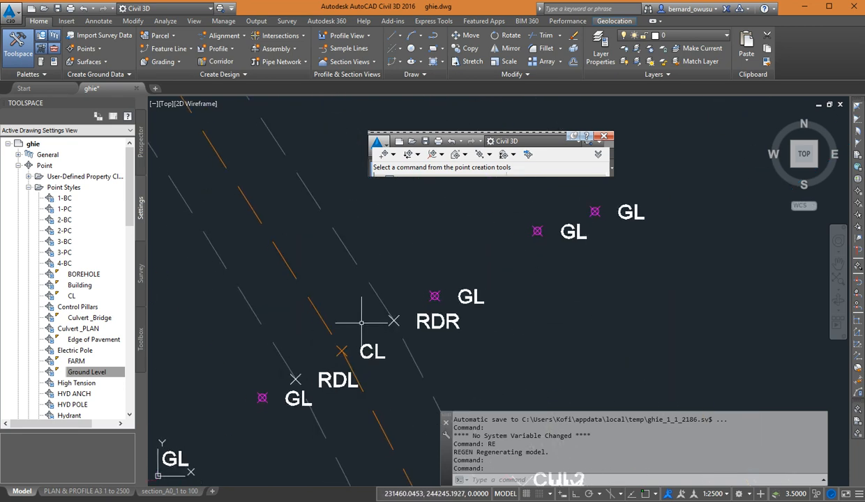
Turn off the visibility of both the marker and the label in the Ground Level point style's plan display.
left_click(96, 372)
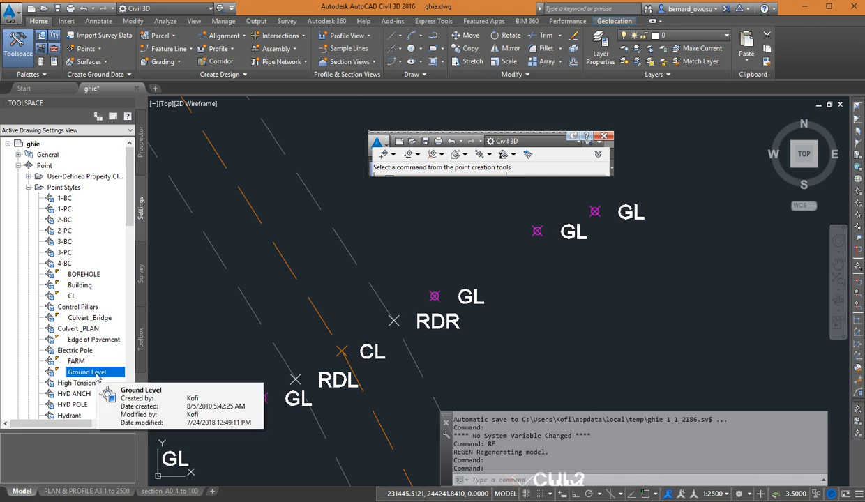
right_click(96, 377)
left_click(122, 377)
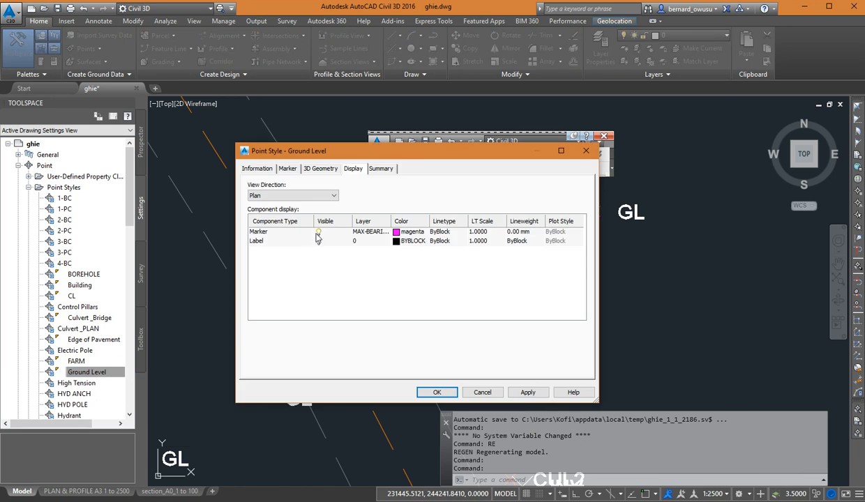
left_click(315, 234)
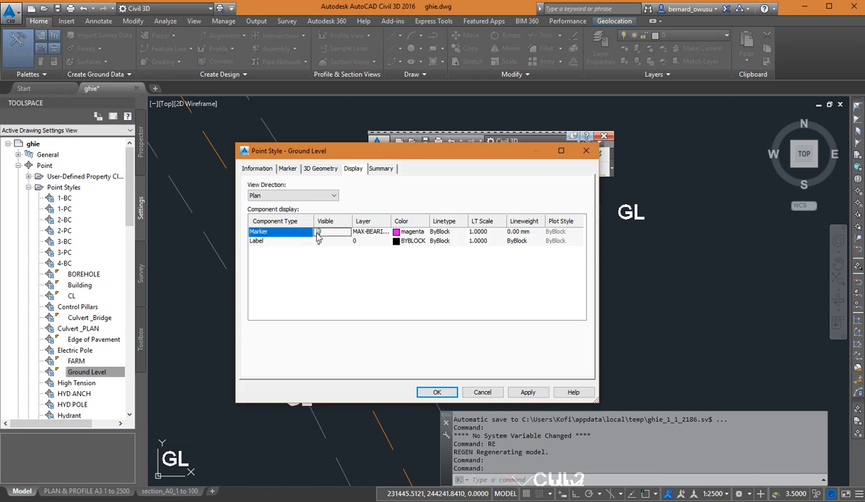
left_click(318, 241)
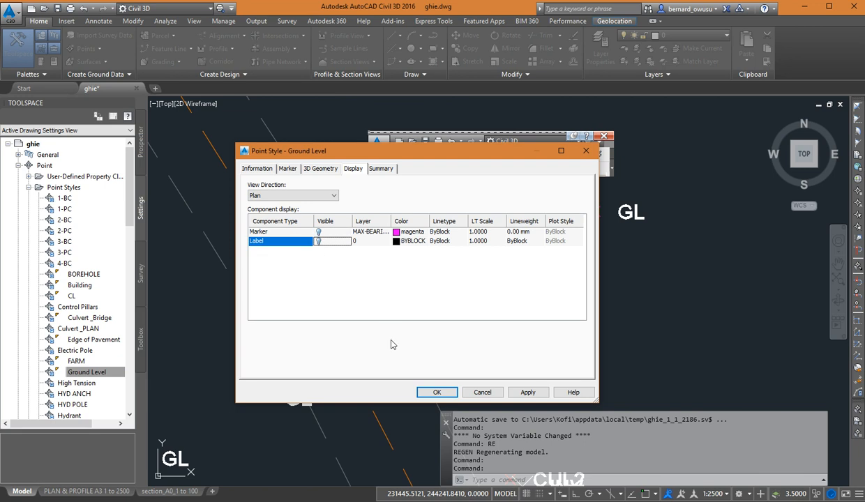
left_click(421, 394)
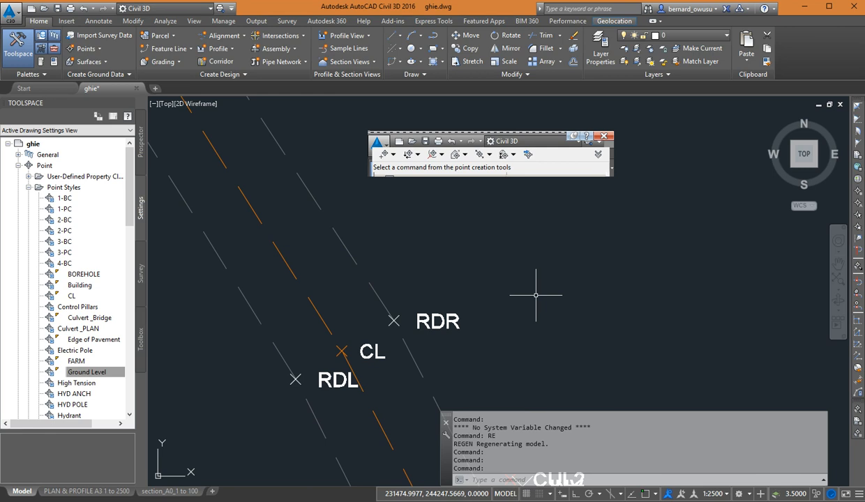
Hide the RDL and RDR points by turning off marker and label visibility in the Edge of Pavement point style.
scroll(409, 336, "down", 5)
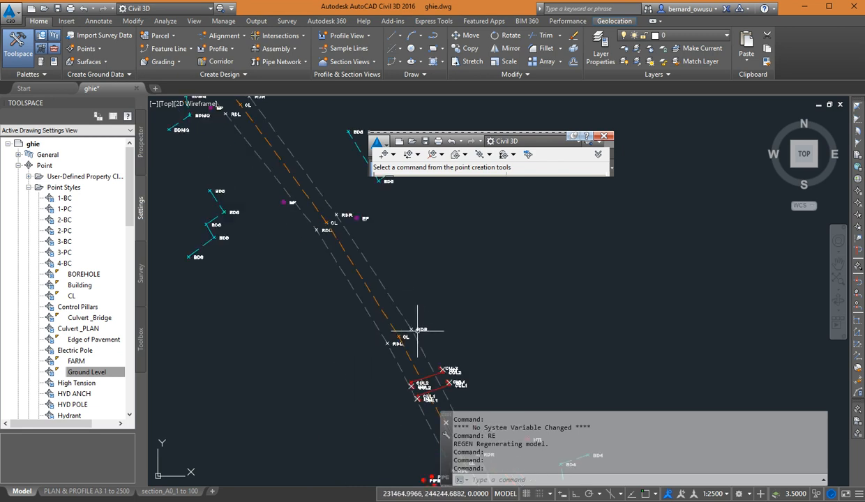
scroll(417, 330, "up", 8)
middle_click_drag(403, 326, 436, 304)
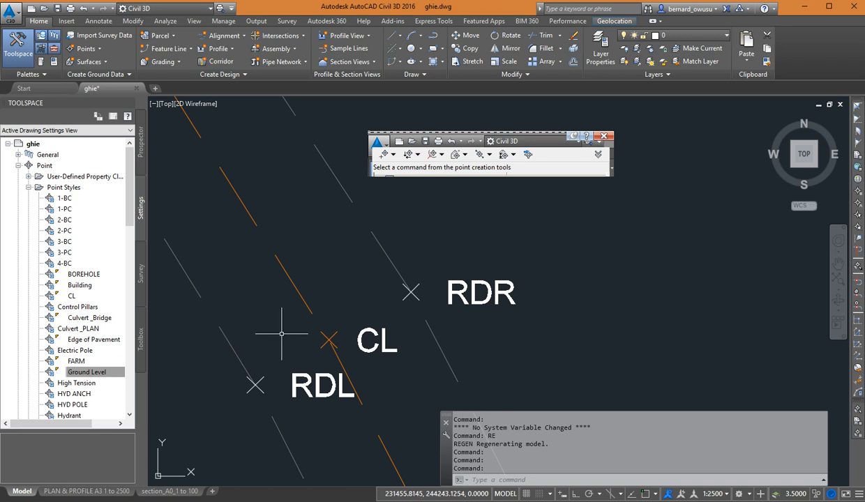
left_click(79, 341)
double_click(79, 341)
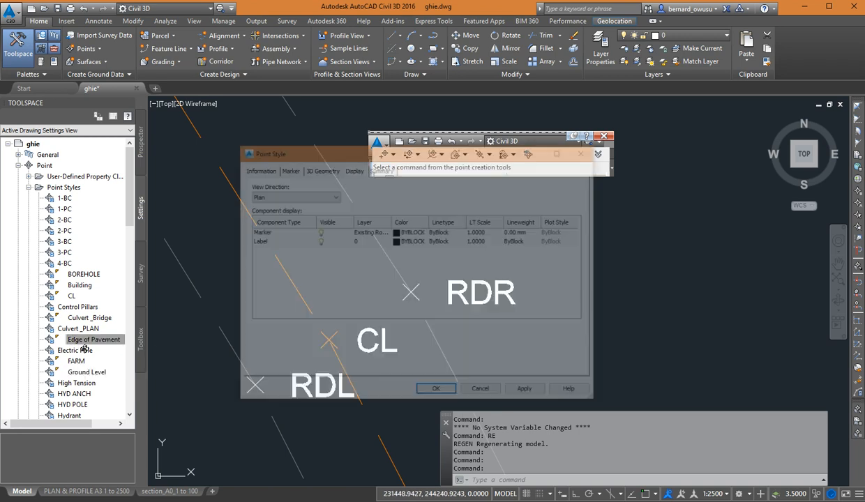
left_click(319, 241)
left_click(437, 392)
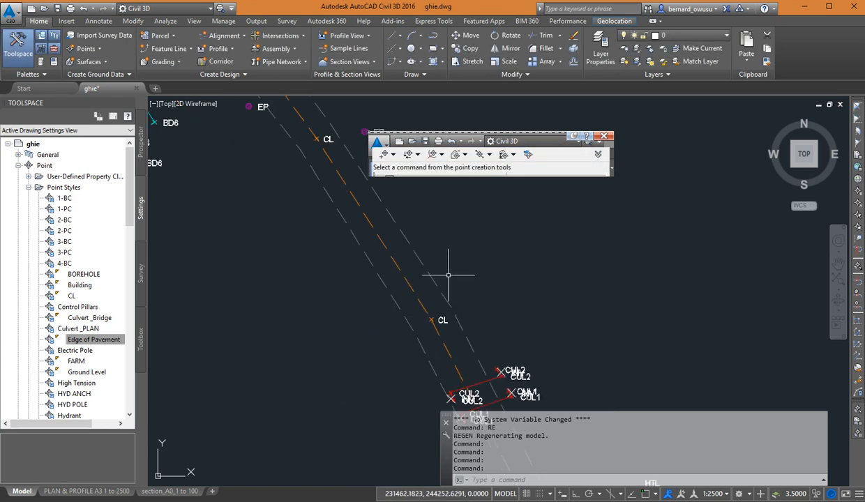
Turn the marker and label visibility of the Edge of Pavement point style back on and save it.
mouse_move(448, 322)
middle_mouse_down()
mouse_move(495, 455)
mouse_move(427, 317)
middle_mouse_up()
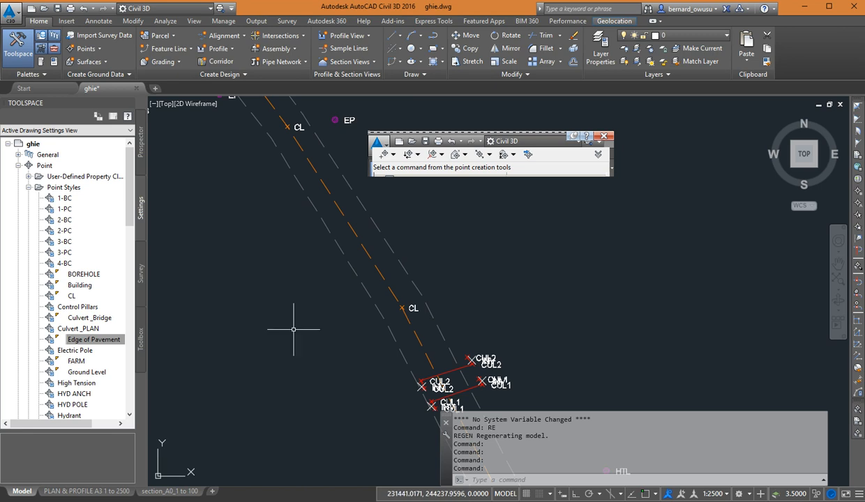
double_click(106, 342)
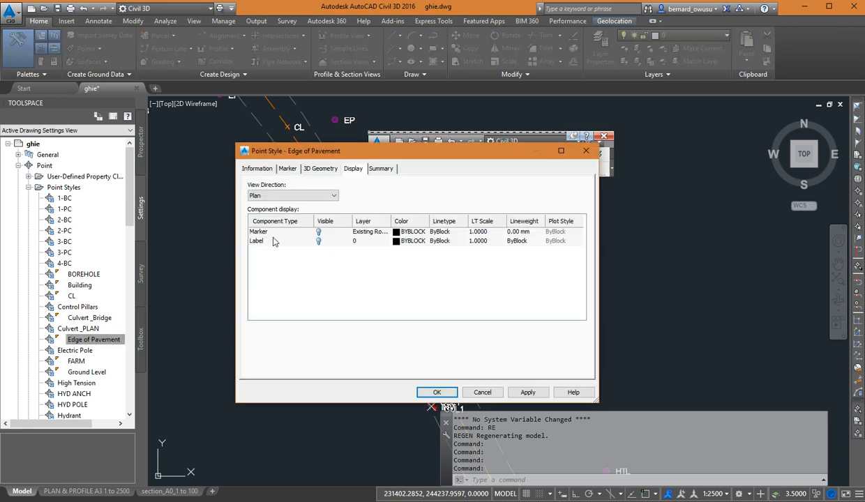
left_click(312, 231)
left_click(312, 241)
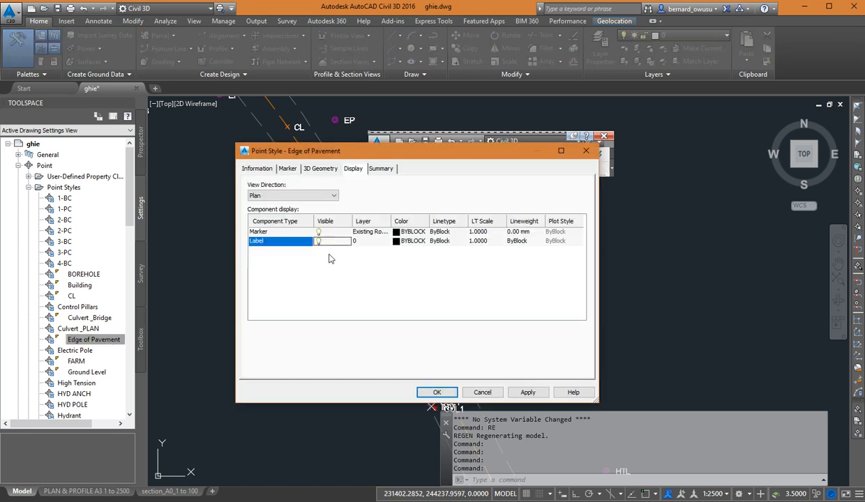
left_click(437, 392)
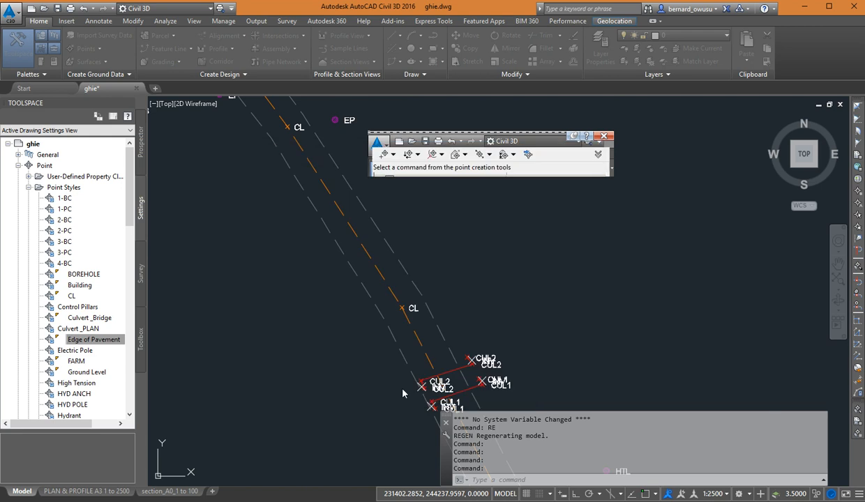
Make the marker and label of the Ground Level point style visible again and save the style.
double_click(87, 372)
left_click(315, 230)
left_click(315, 240)
left_click(436, 392)
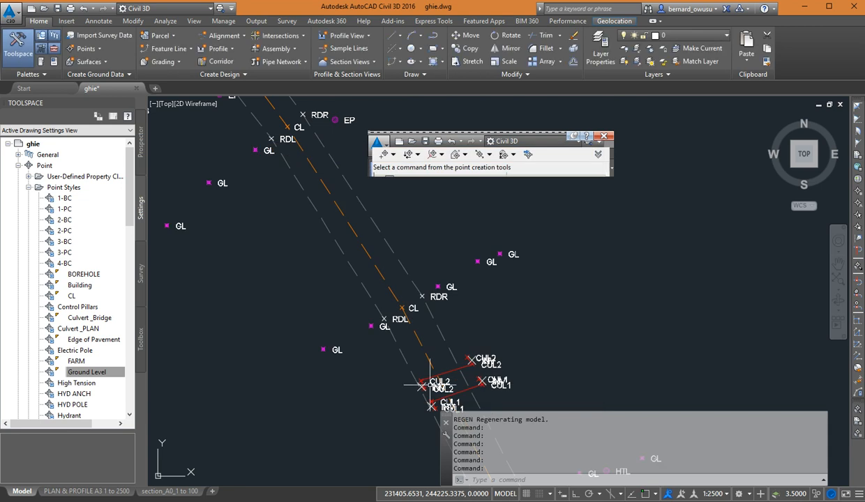
Collapse the point styles collection and expand the point label styles to see which label styles the drawing contains.
scroll(499, 310, "up", 5)
scroll(499, 313, "up", 3)
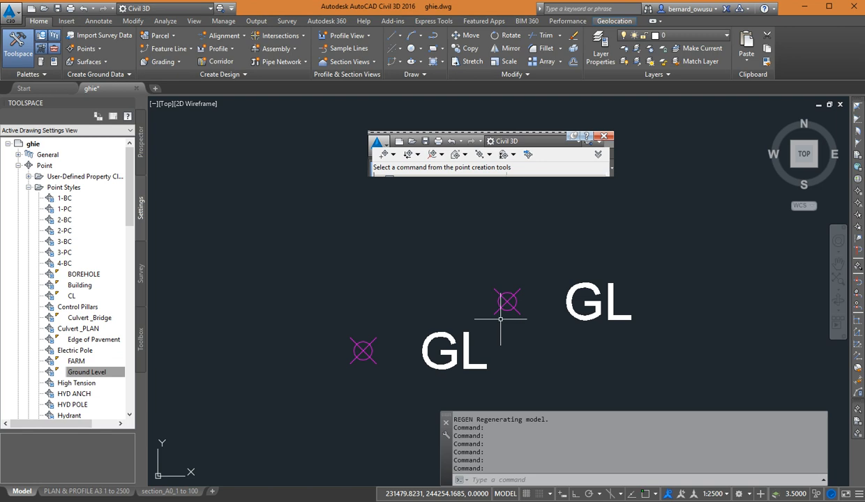
left_click(29, 187)
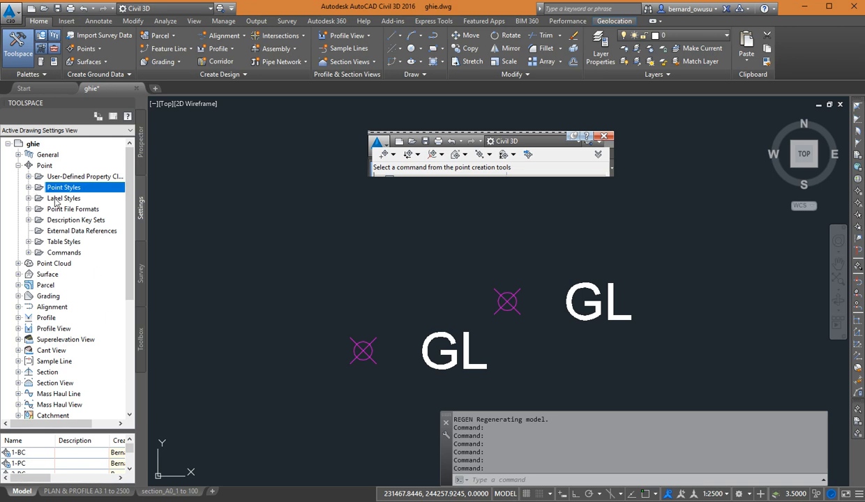
left_click(29, 198)
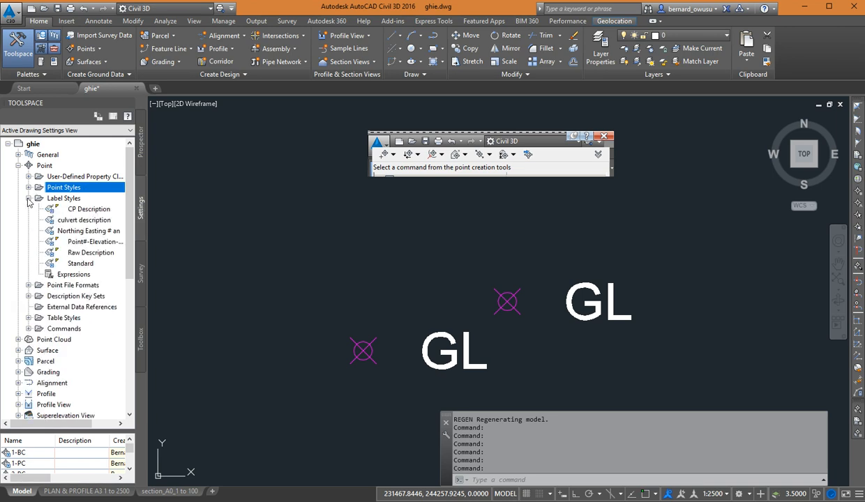
mouse_move(88, 270)
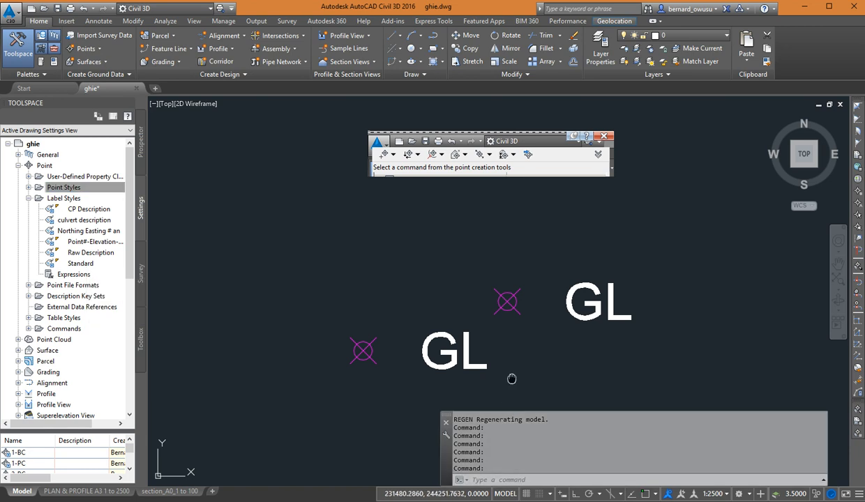
Examine a Ground Level point up close, comparing its marker with its GL label in the drawing.
middle_click_drag(511, 377, 499, 341)
mouse_move(356, 307)
mouse_move(355, 307)
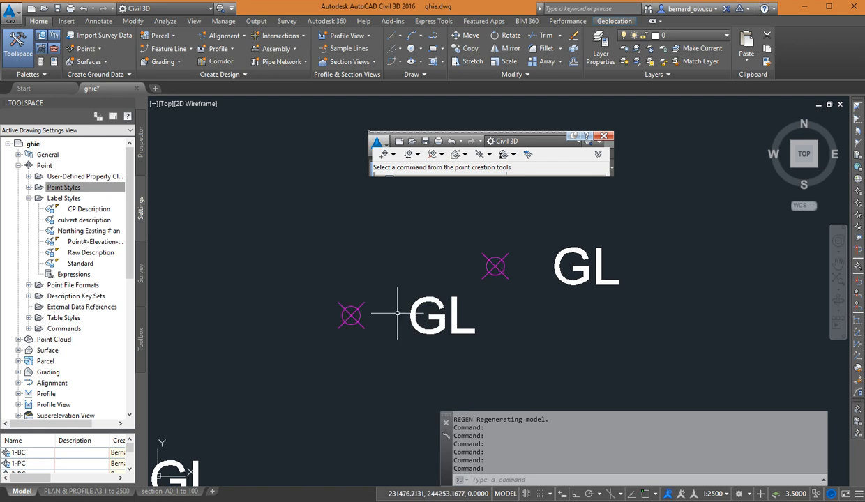
middle_click_drag(398, 313, 375, 304)
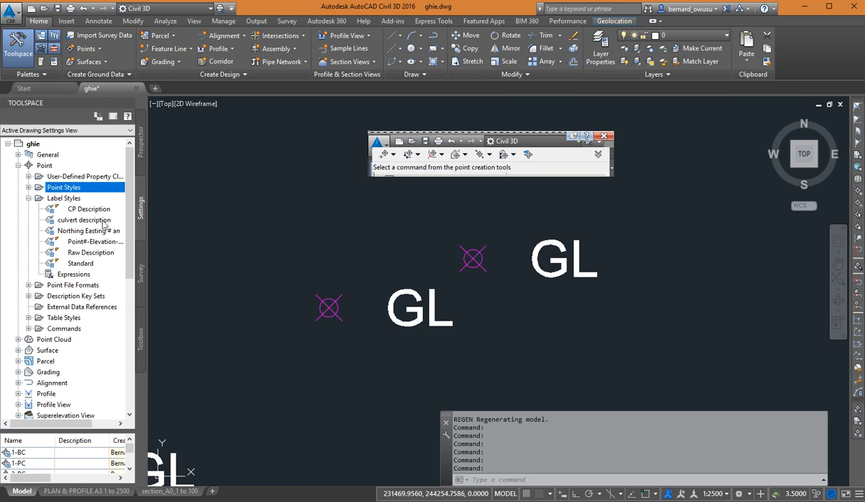
middle_click_drag(373, 340, 404, 344)
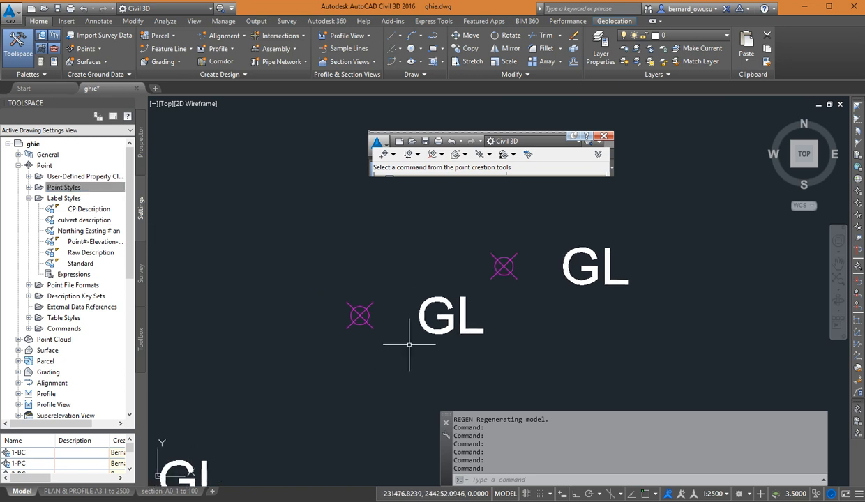
left_click(366, 305)
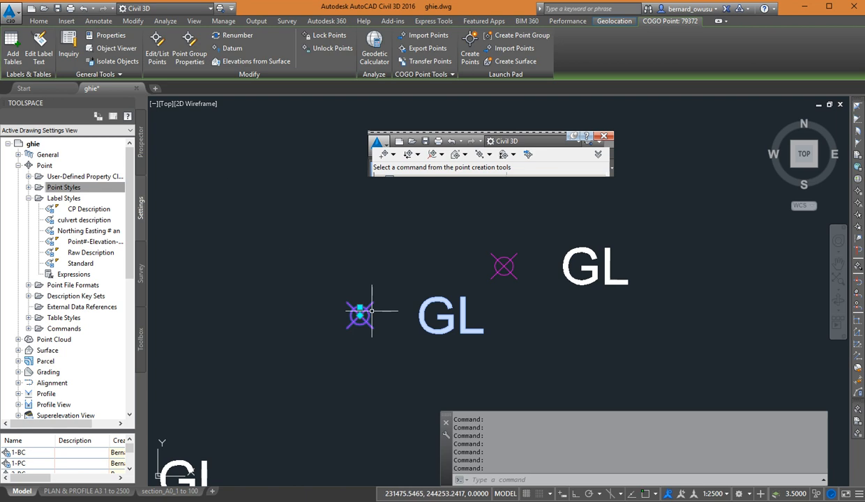
key("Escape")
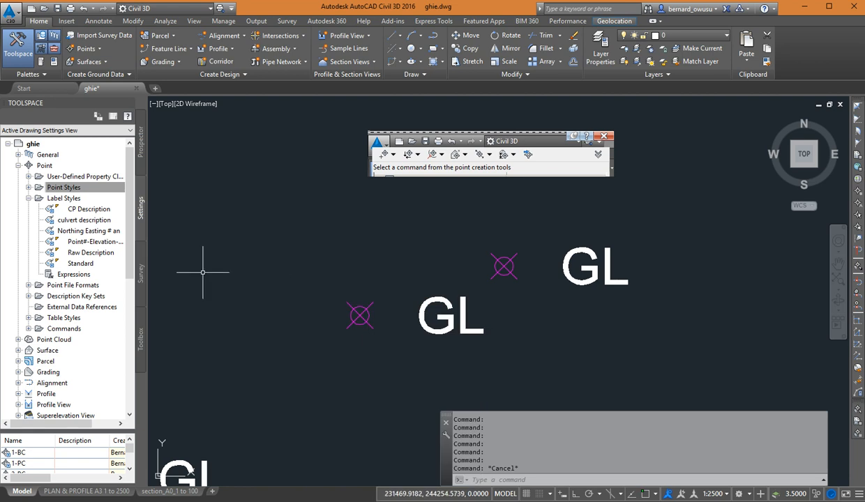
Open the keys of the GHA description key set for editing and enlarge the editor over the drawing area.
scroll(130, 264, "down", 1)
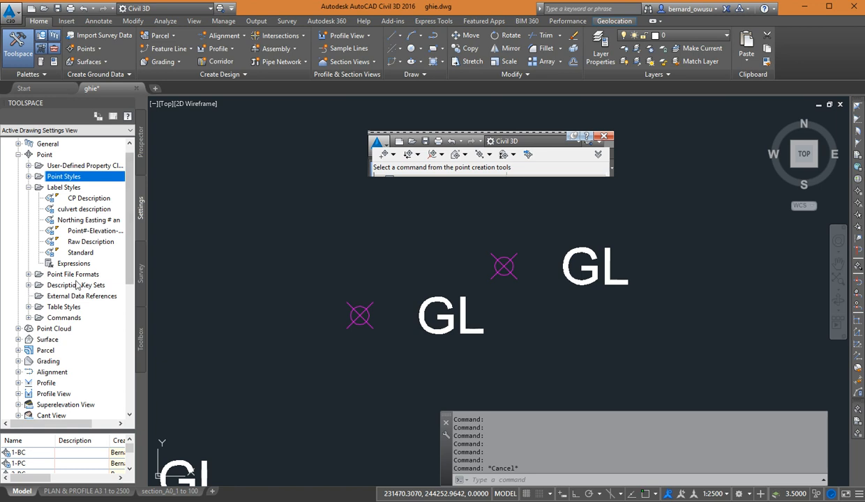
left_click(28, 285)
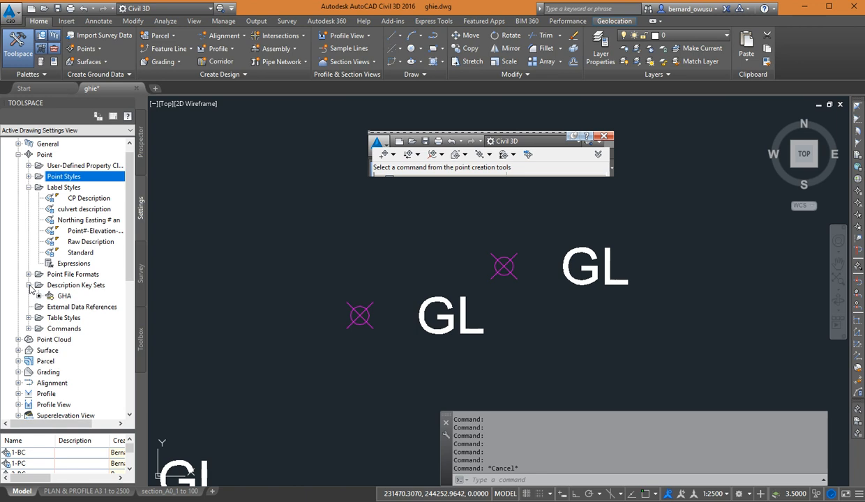
right_click(71, 298)
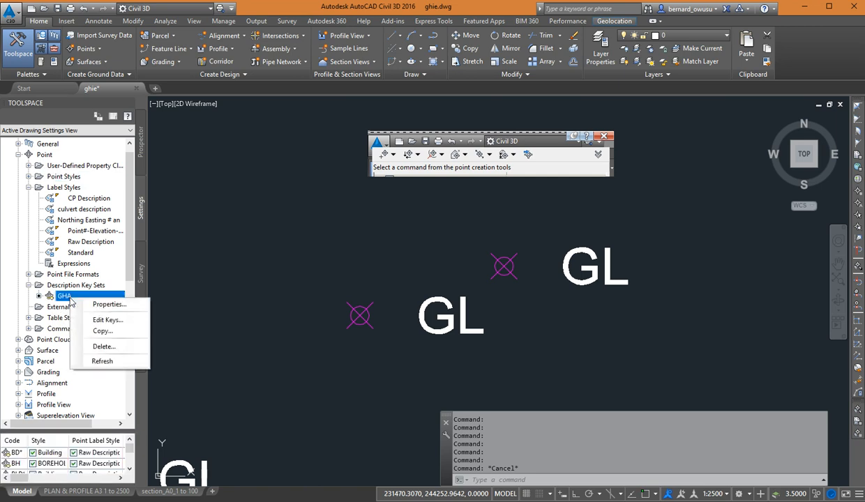
left_click(101, 320)
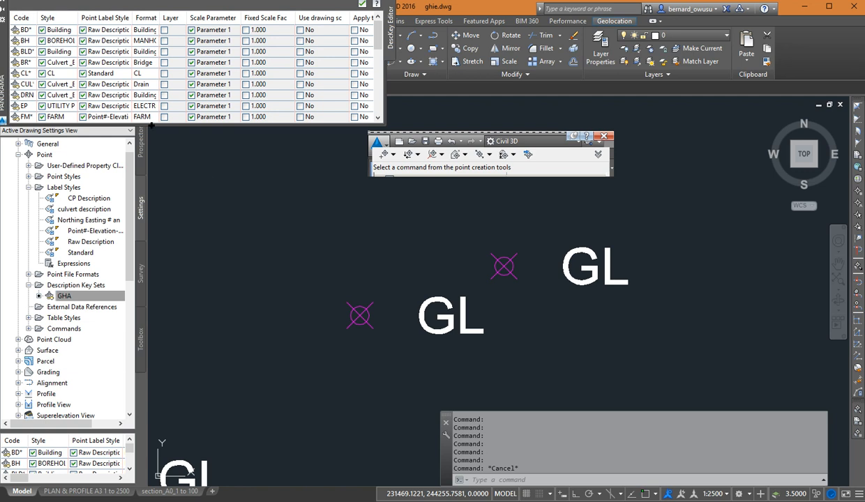
left_click_drag(342, 1, 342, 37)
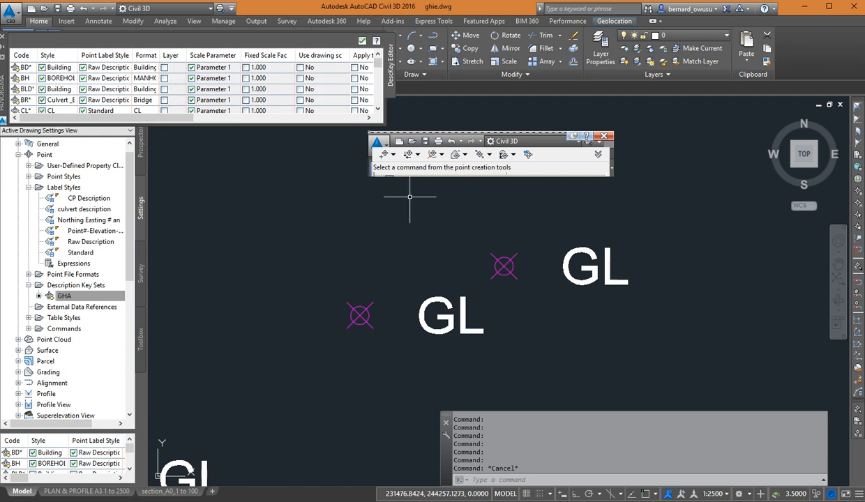
left_click_drag(6, 49, 251, 205)
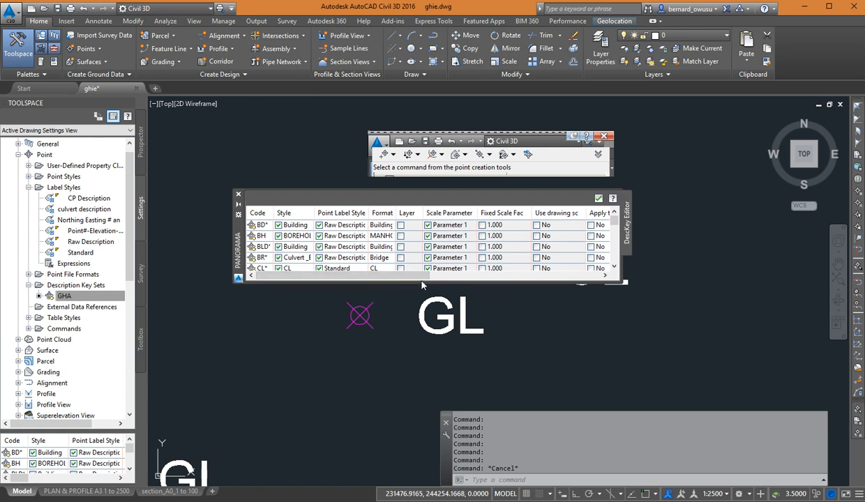
left_click_drag(425, 289, 425, 407)
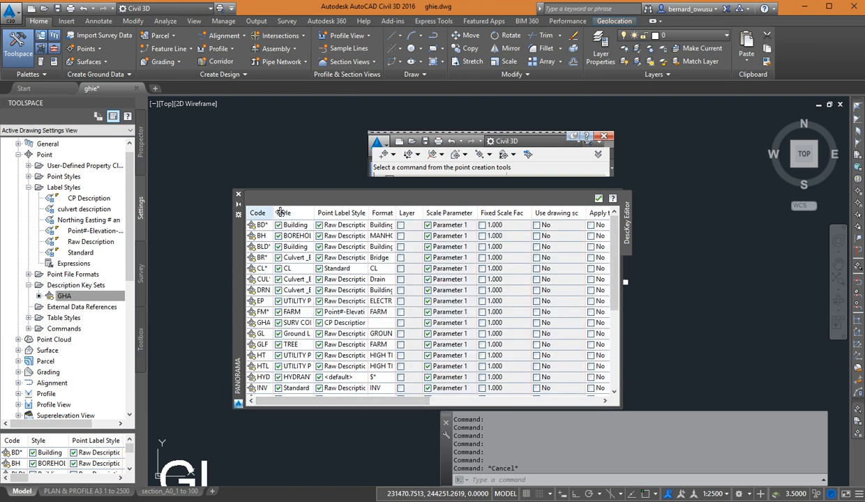
Widen the Code and Point Label Style columns and review the style and label style assigned to each code.
left_click_drag(280, 212, 300, 213)
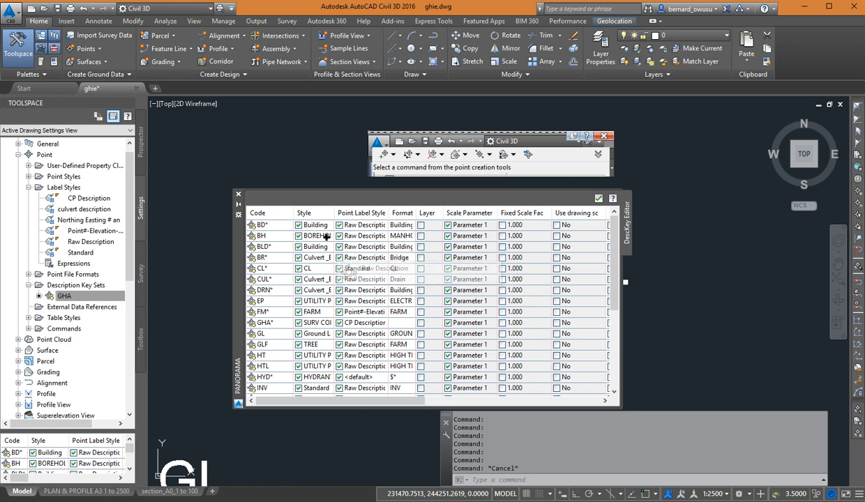
left_click_drag(301, 268, 311, 273)
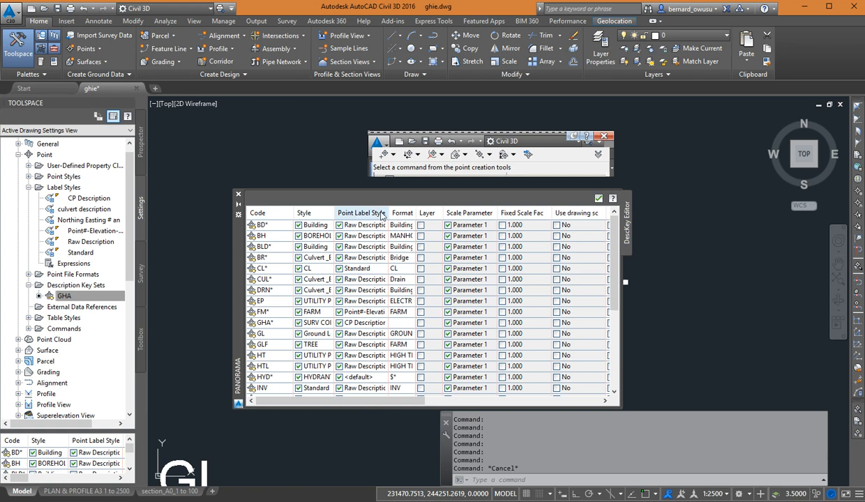
left_click_drag(394, 215, 439, 214)
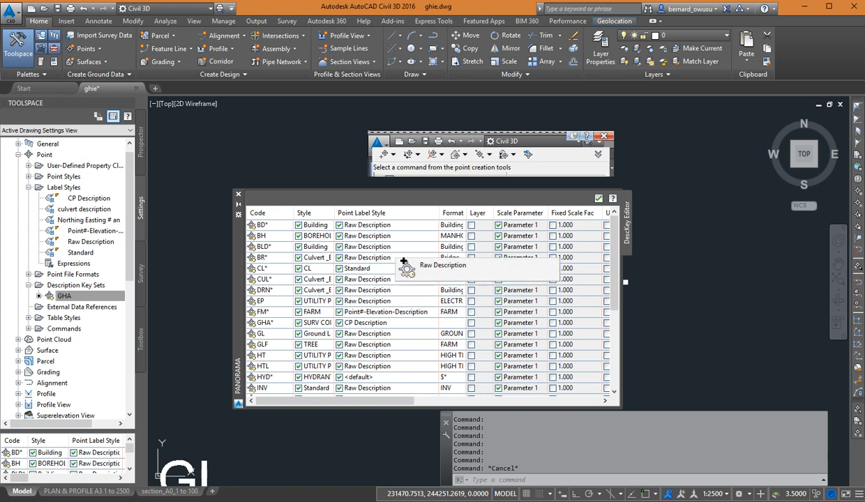
scroll(344, 339, "down", 5)
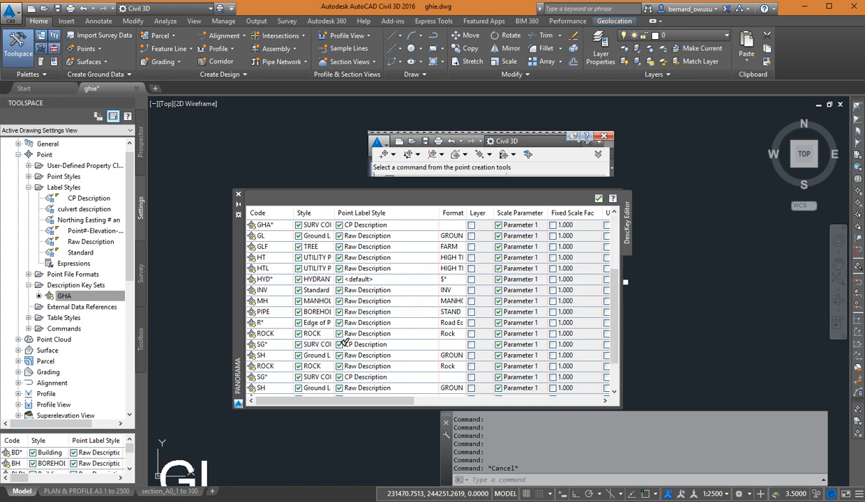
scroll(307, 260, "up", 5)
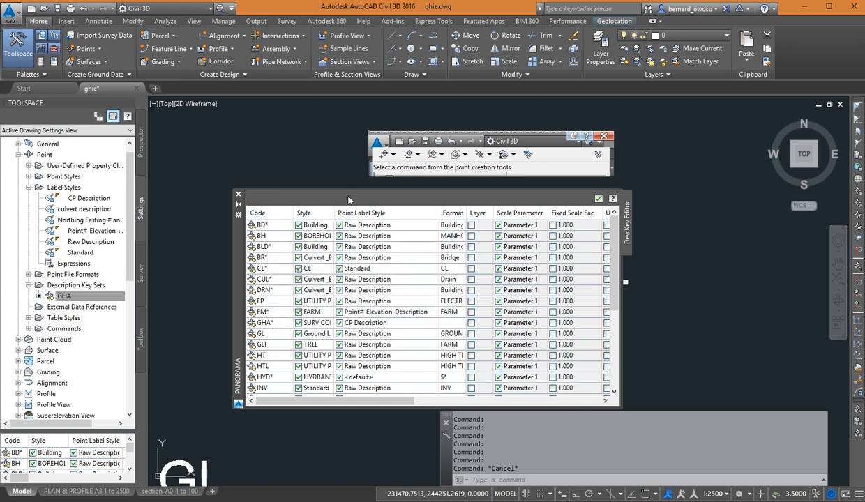
Widen the Style column and compare the point style and label style assigned to the building and borehole codes.
left_click_drag(341, 215, 377, 218)
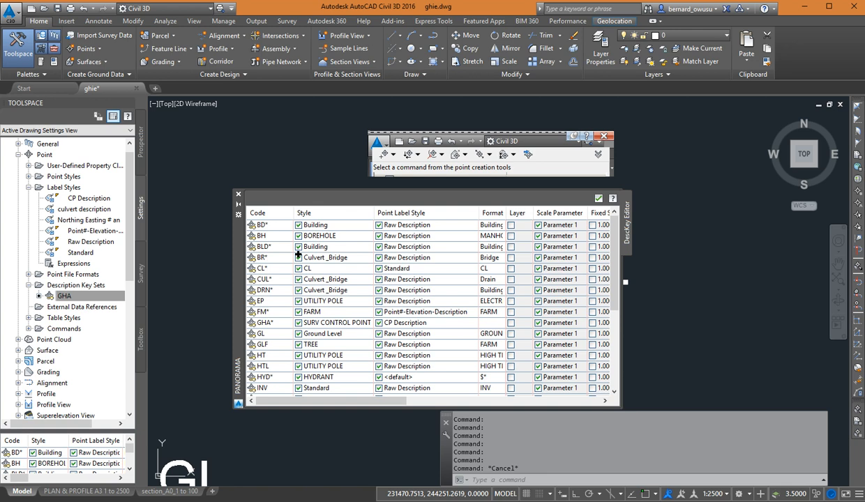
mouse_move(282, 247)
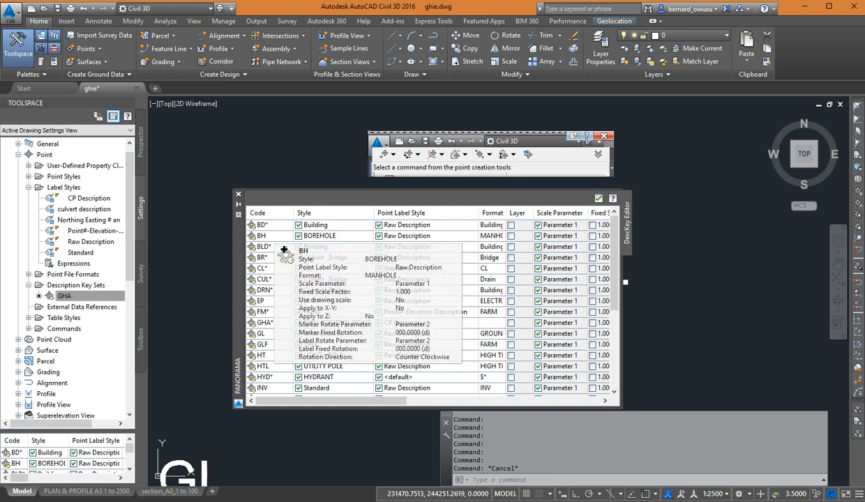
mouse_move(289, 232)
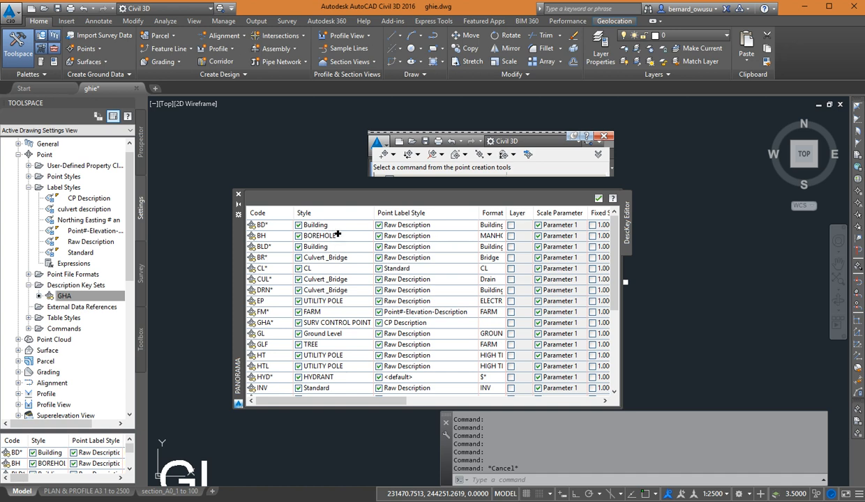
left_click_drag(396, 225, 413, 232)
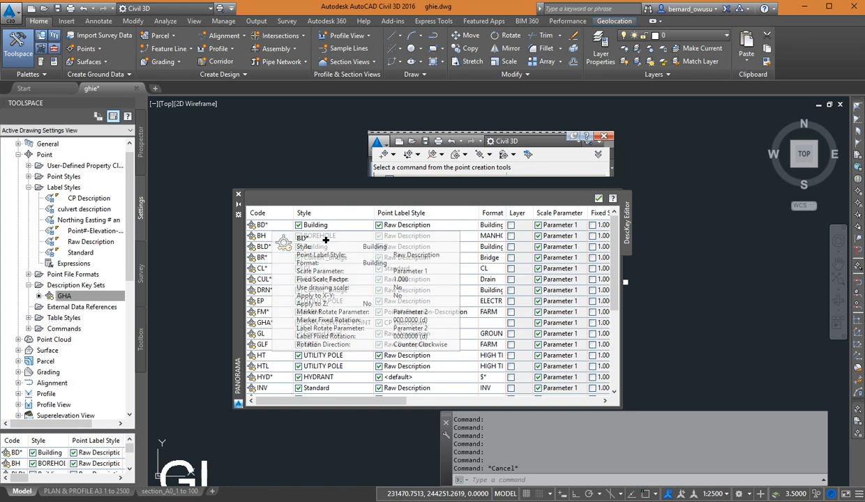
left_click_drag(336, 236, 337, 237)
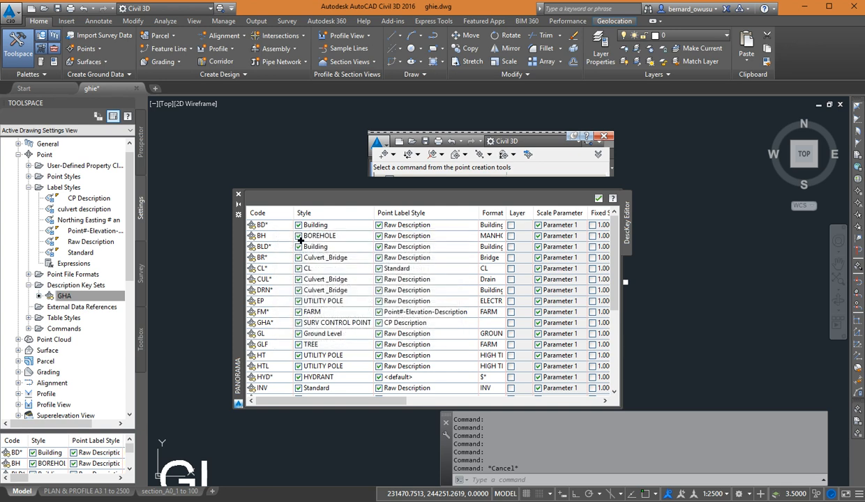
left_click_drag(333, 229, 364, 222)
left_click_drag(446, 231, 446, 233)
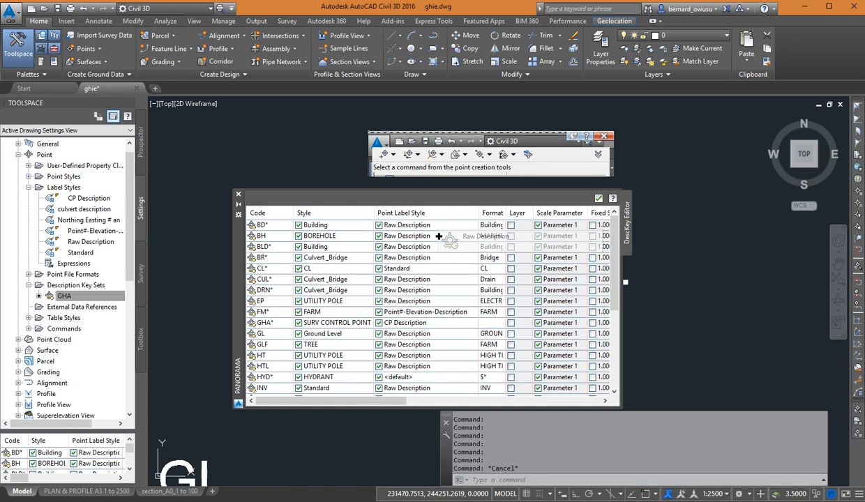
Select the GL key in the description key set and check its assigned point label style.
scroll(277, 261, "down", 1)
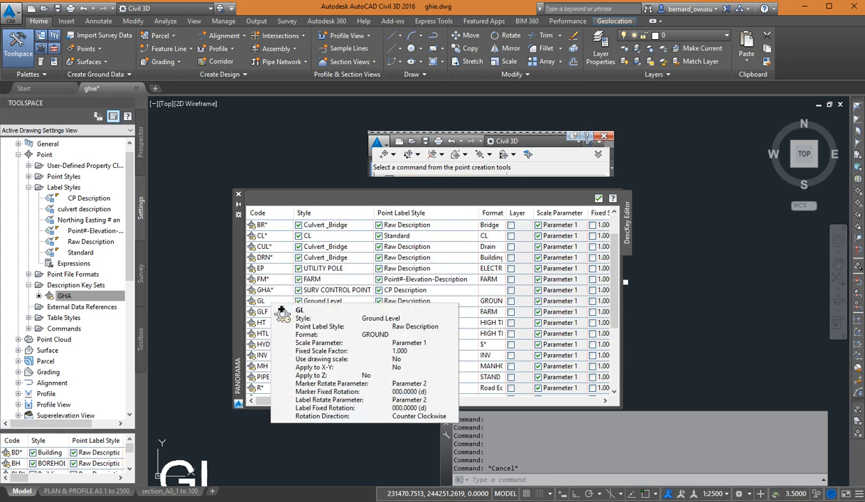
left_click(279, 302)
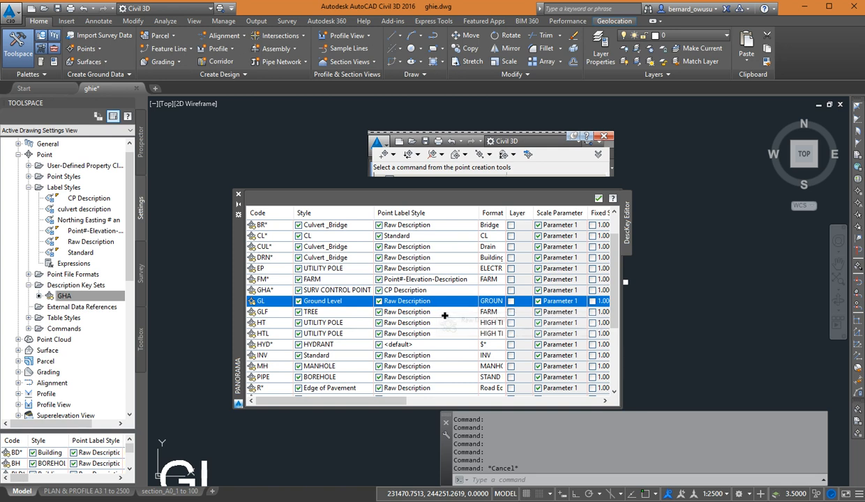
left_click(101, 297)
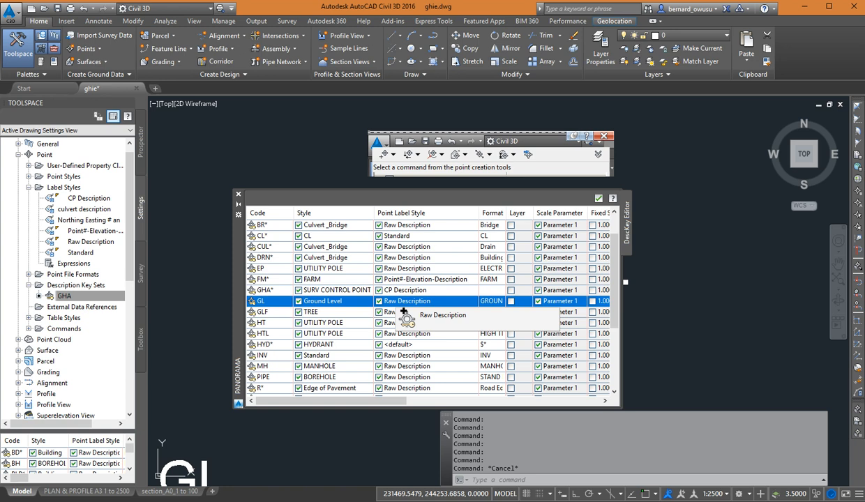
left_click_drag(403, 312, 406, 302)
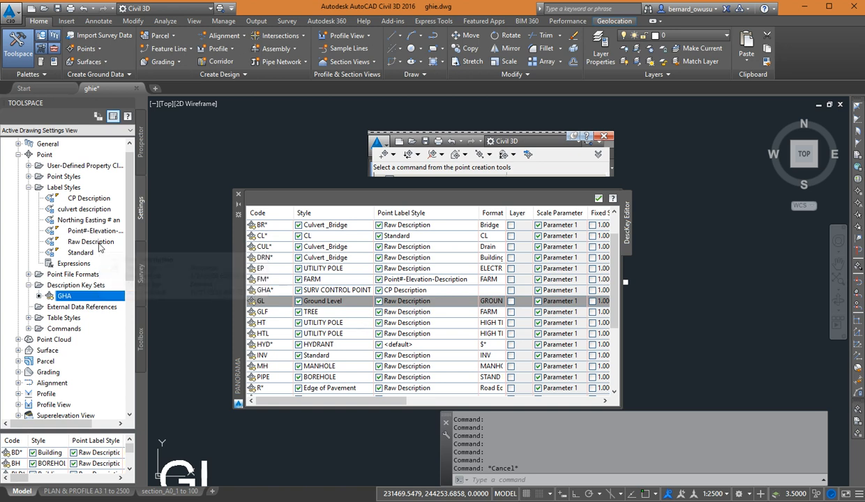
left_click(464, 302)
left_click(573, 327)
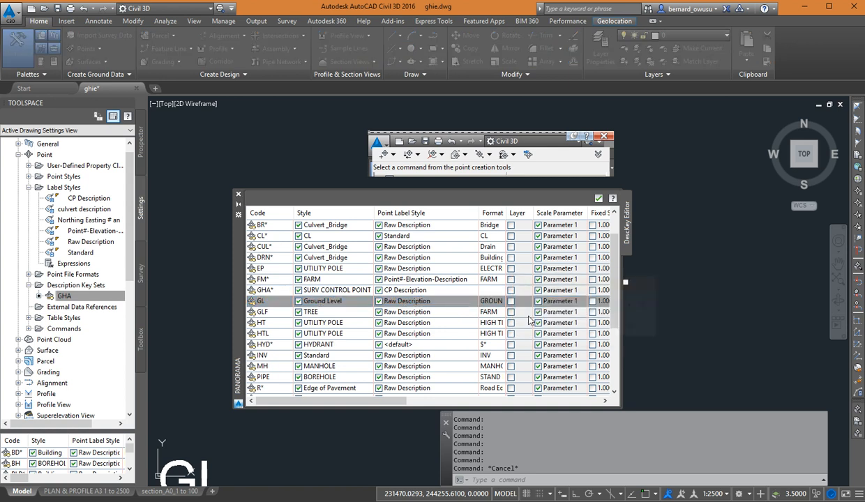
left_click(464, 305)
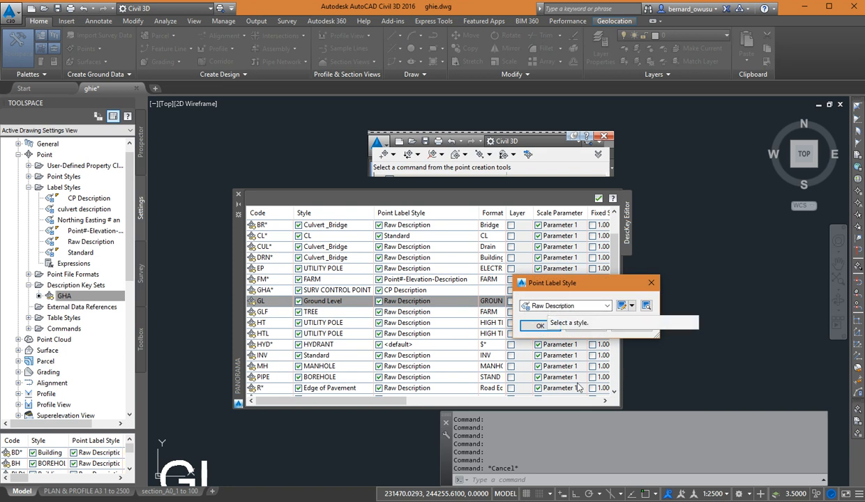
left_click(585, 326)
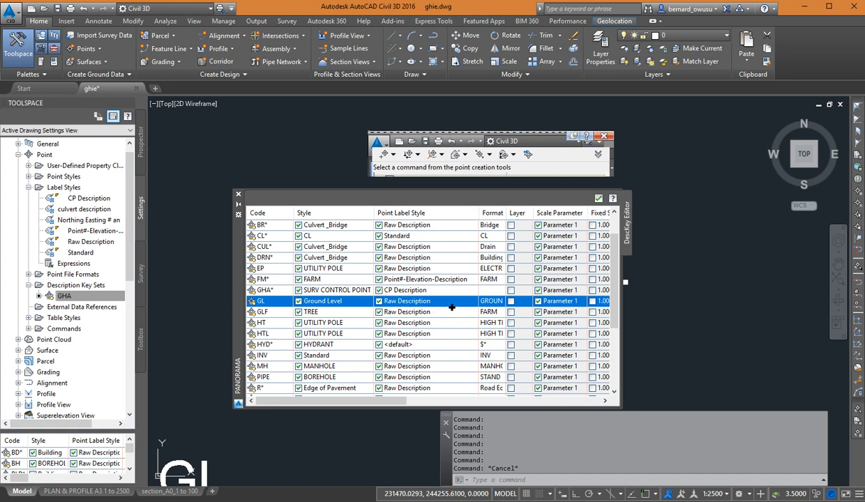
left_click(444, 302)
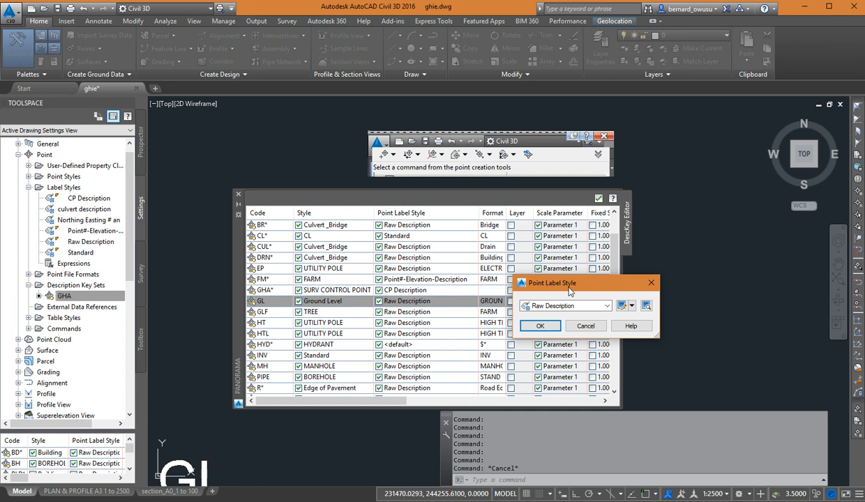
left_click(631, 306)
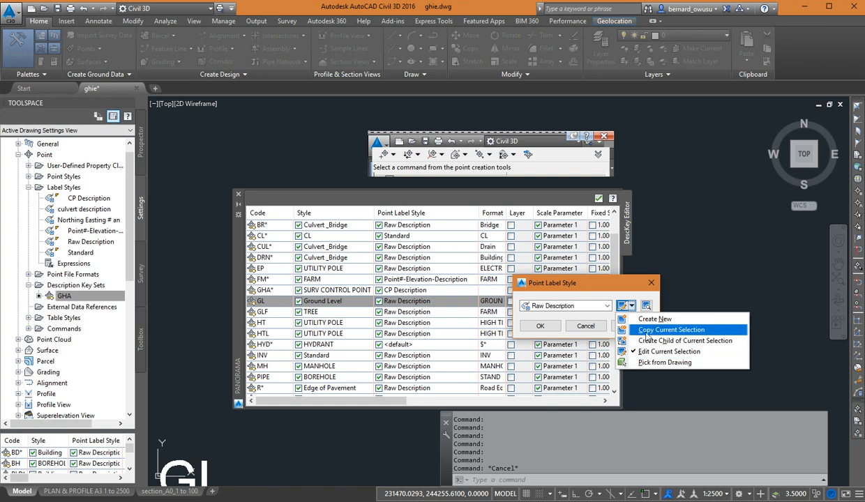
left_click(649, 330)
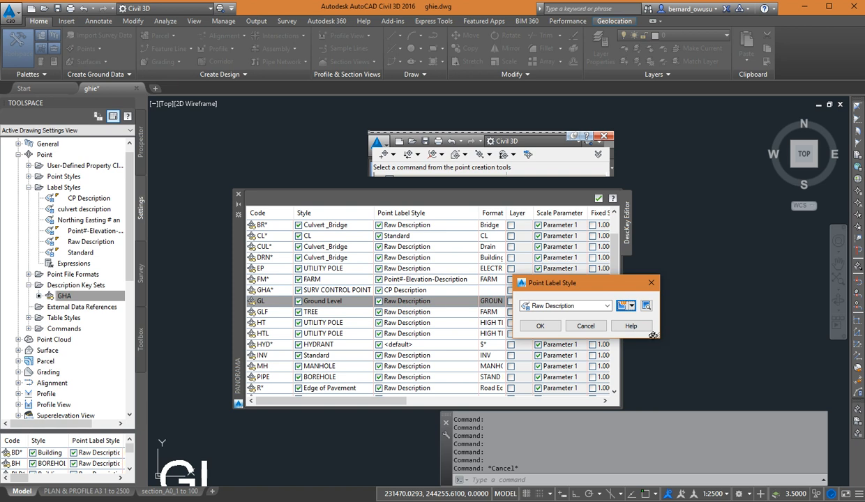
left_click_drag(447, 159, 567, 218)
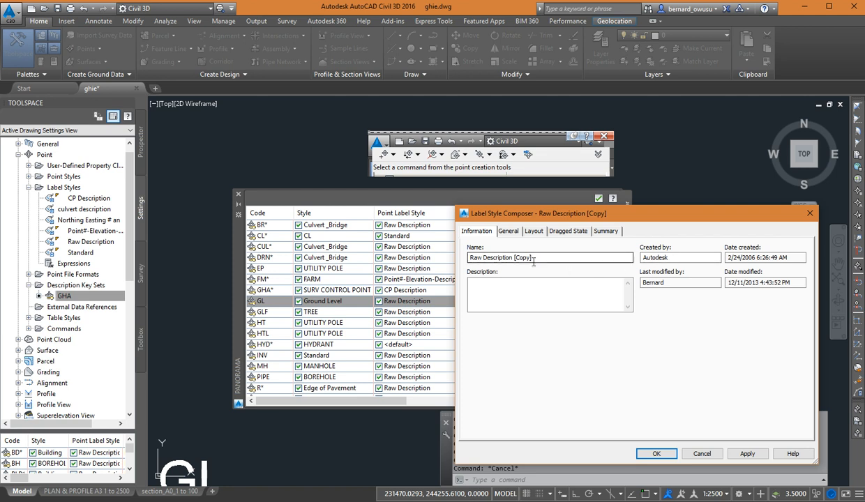
left_click_drag(528, 257, 449, 260)
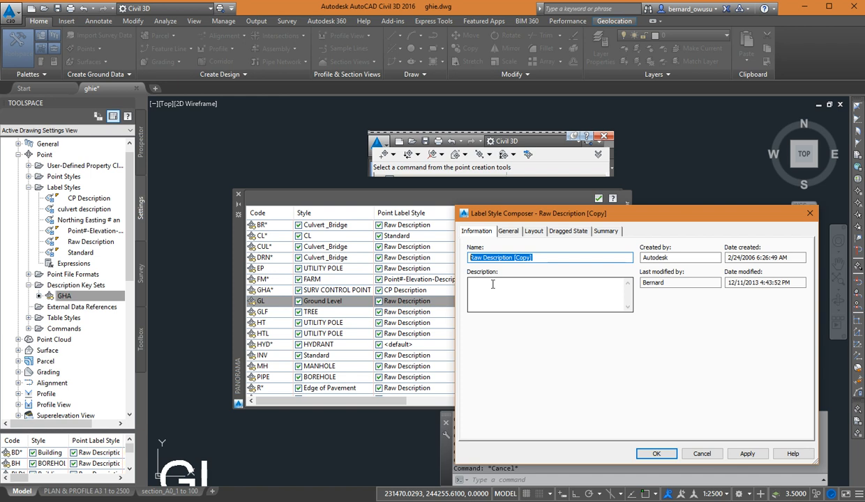
type("GL")
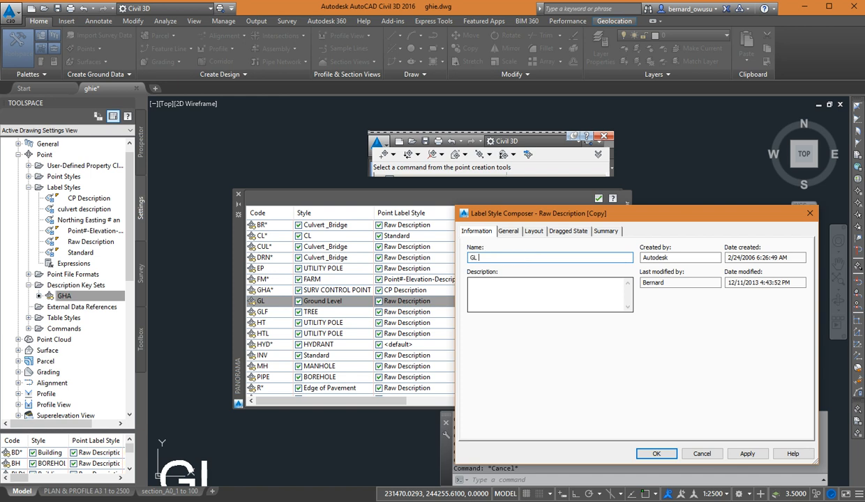
type(" DESCRIPTION")
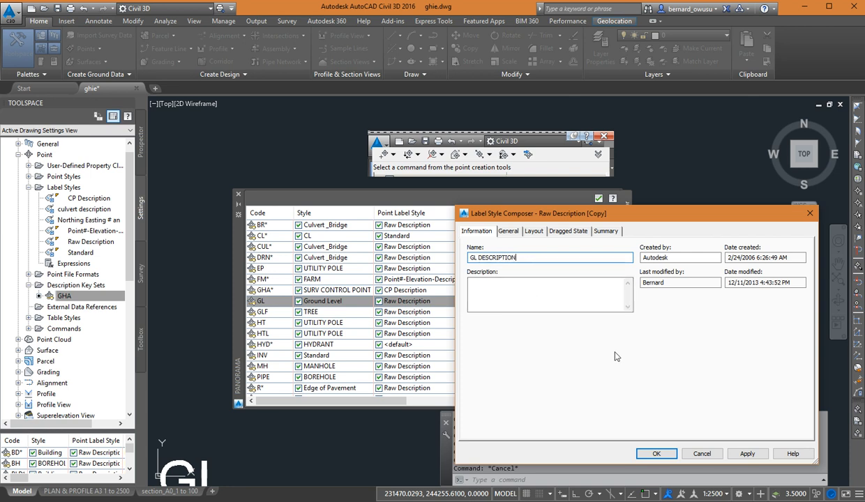
left_click(578, 301)
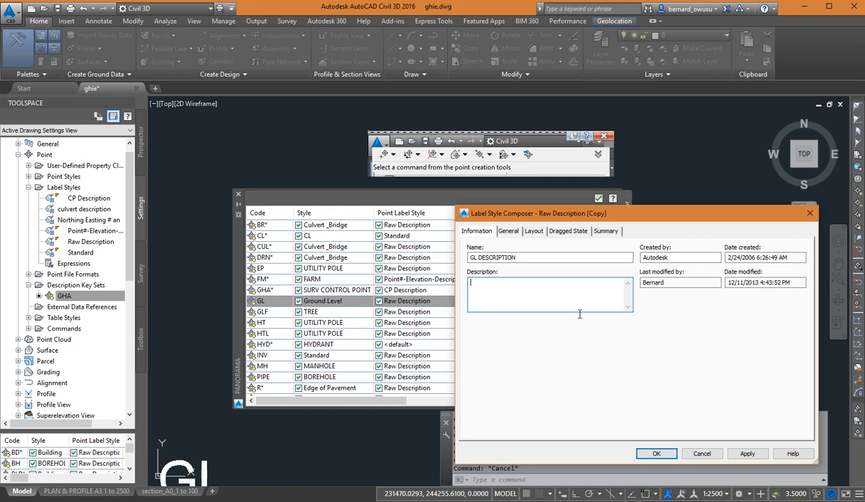
left_click(505, 234)
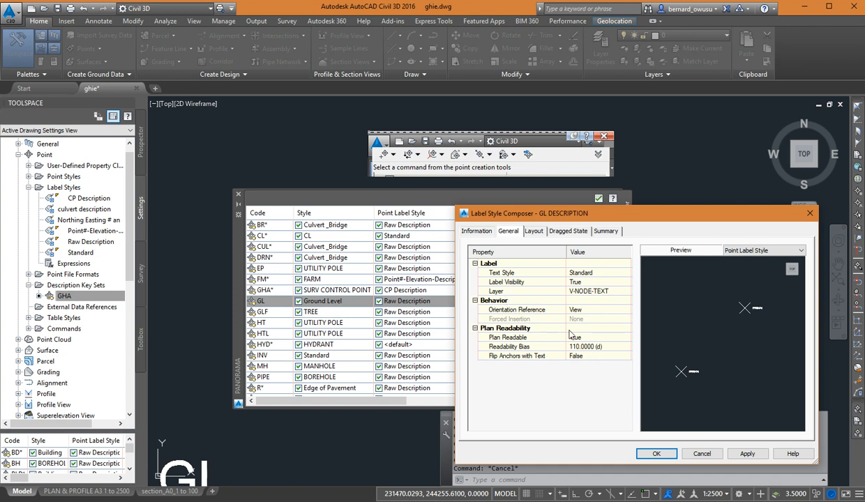
left_click(472, 234)
left_click(534, 235)
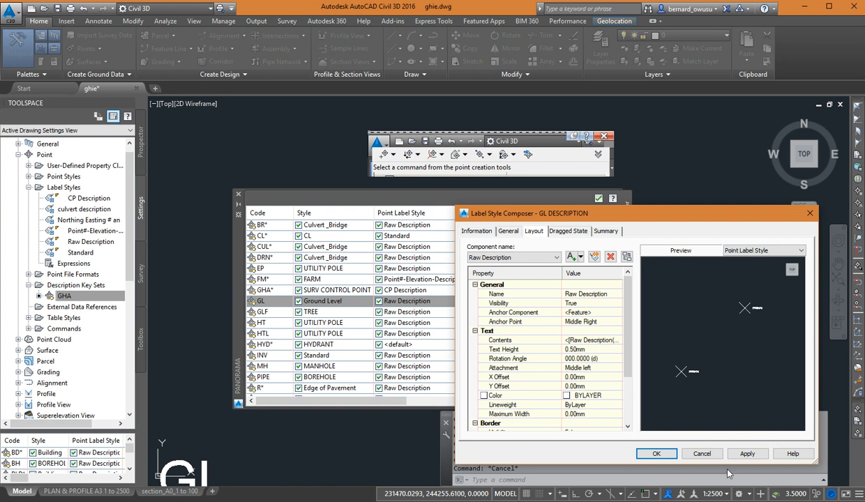
left_click(701, 453)
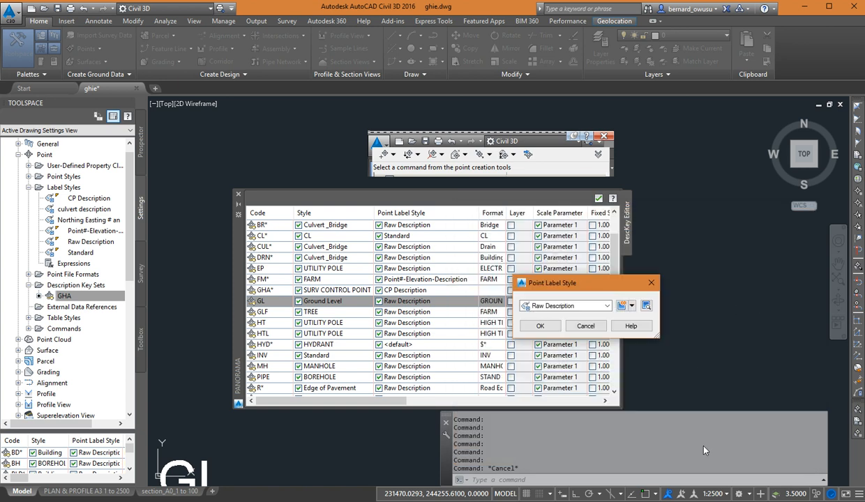
left_click(586, 328)
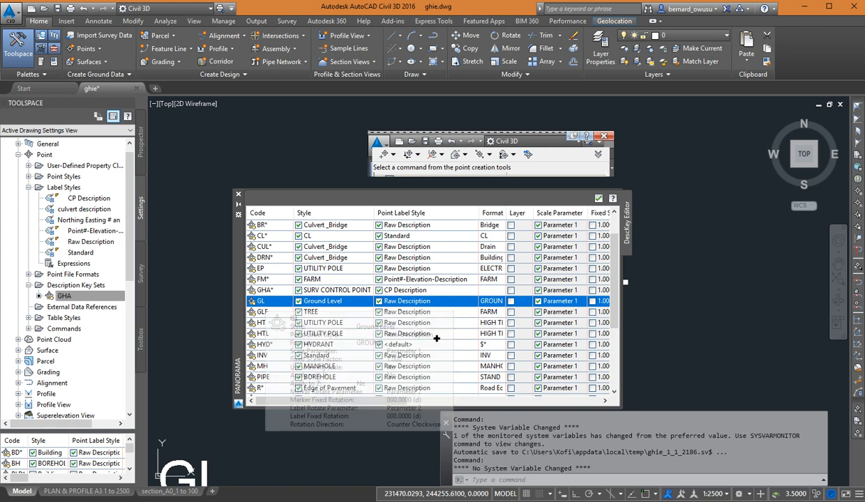
Copy the GL key's Raw Description label style and name the copy GL DESCRIPTION.
left_click(454, 307)
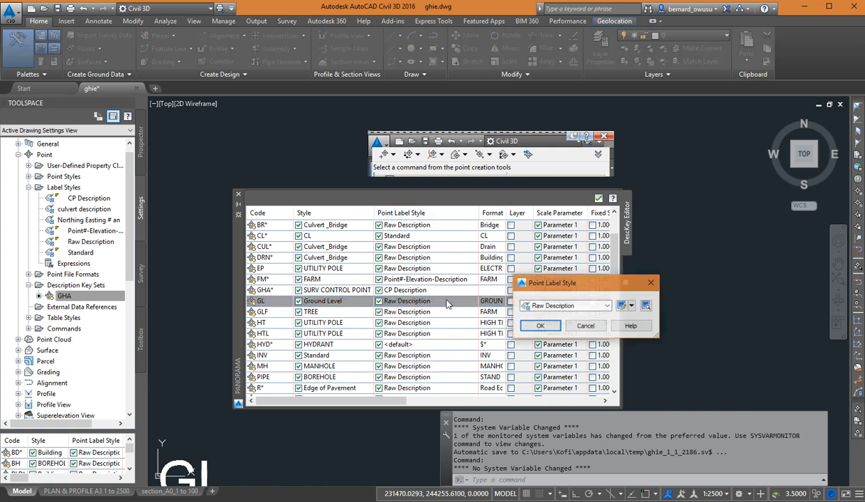
left_click(632, 307)
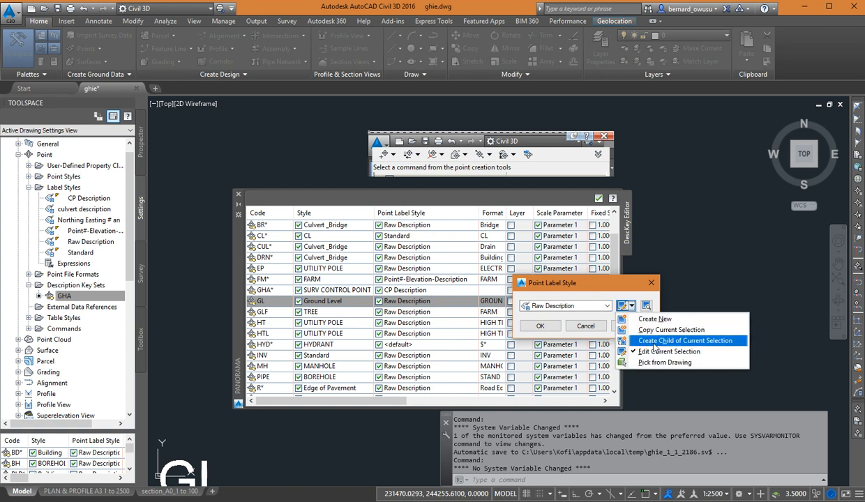
left_click(655, 330)
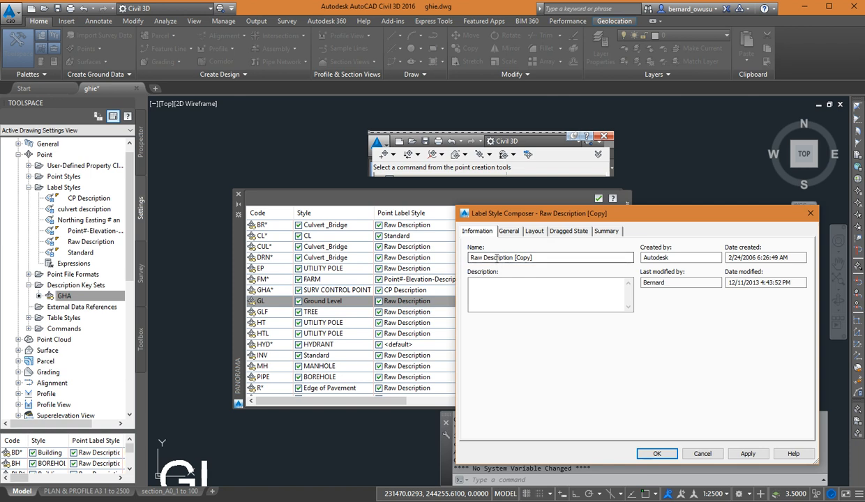
left_click_drag(530, 260, 431, 251)
type("GL DESCRIPTION")
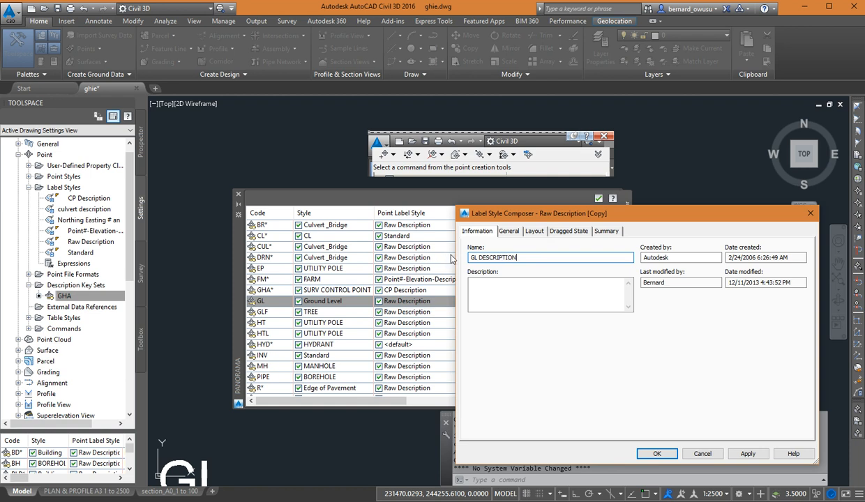
Examine the layout settings of the GL DESCRIPTION label style and inspect its marker and text preview up close.
left_click(540, 230)
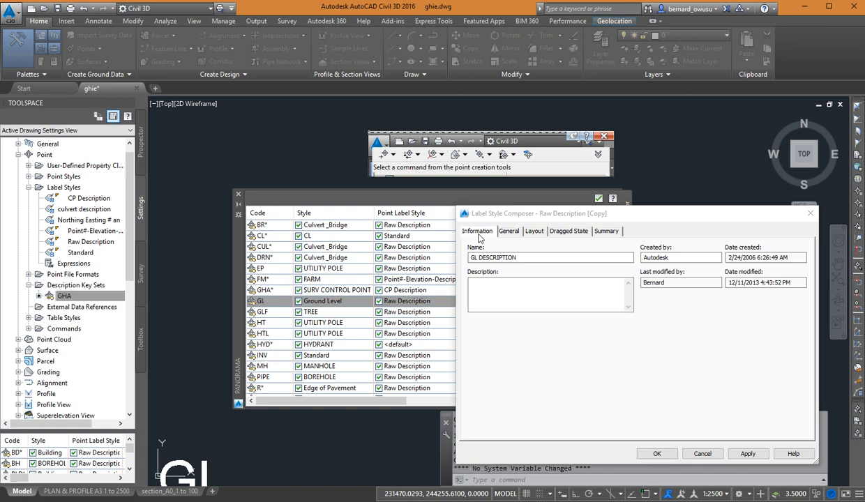
left_click(508, 233)
left_click(535, 232)
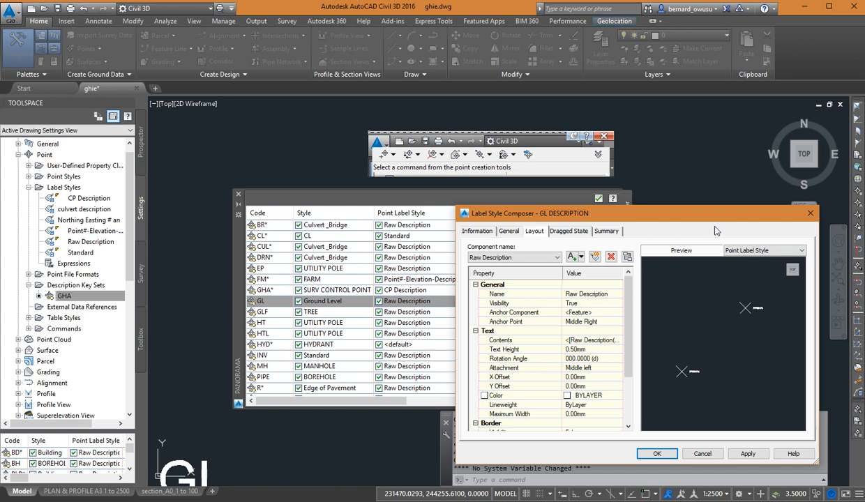
left_click_drag(688, 213, 639, 172)
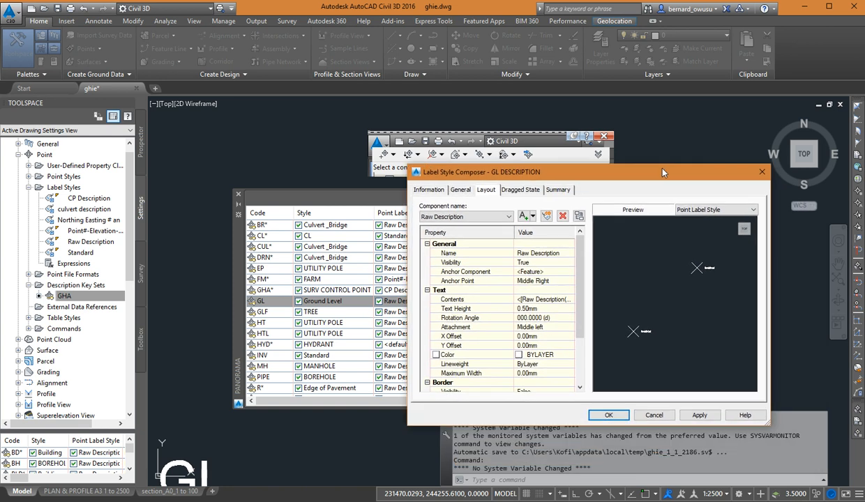
middle_click_drag(683, 296, 695, 274)
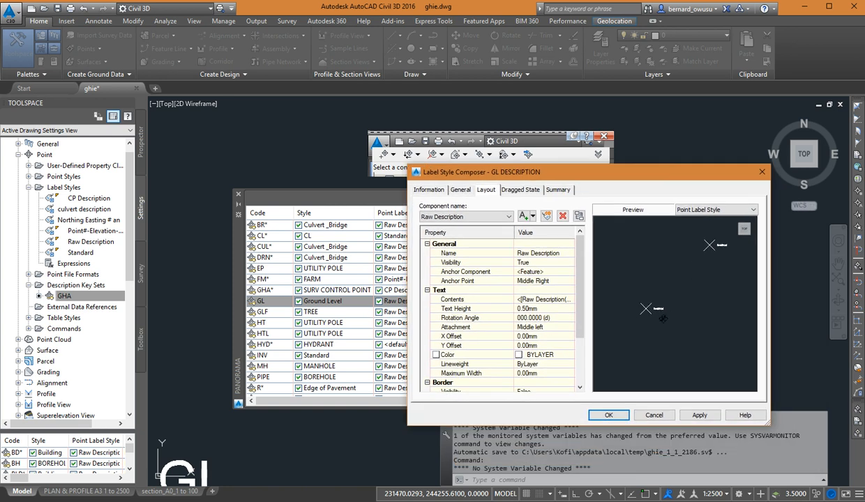
scroll(649, 315, "up", 5)
scroll(649, 315, "down", 3)
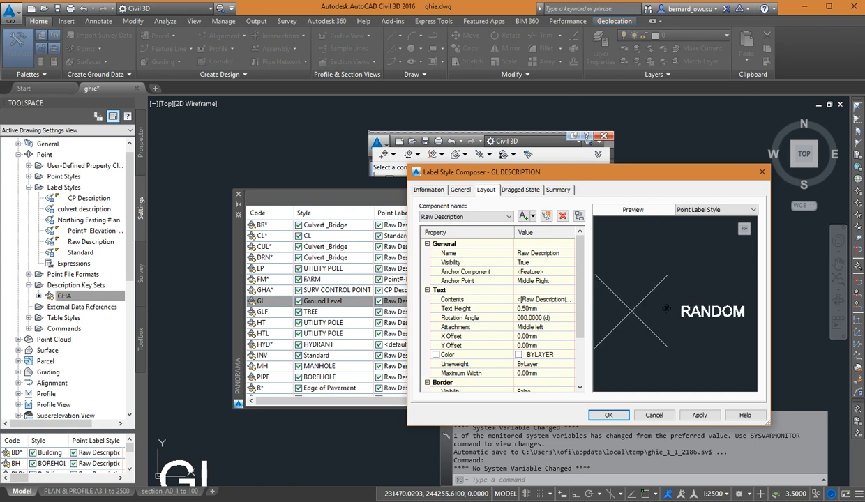
middle_click_drag(670, 308, 681, 306)
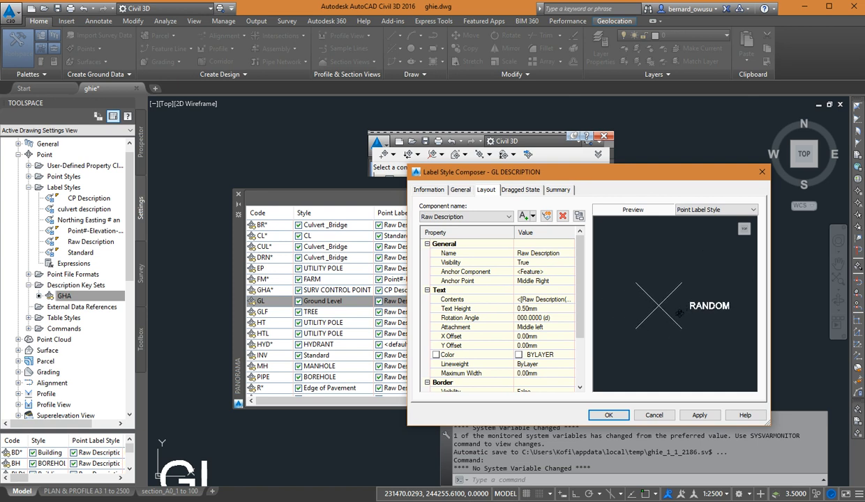
middle_click_drag(677, 307, 668, 307)
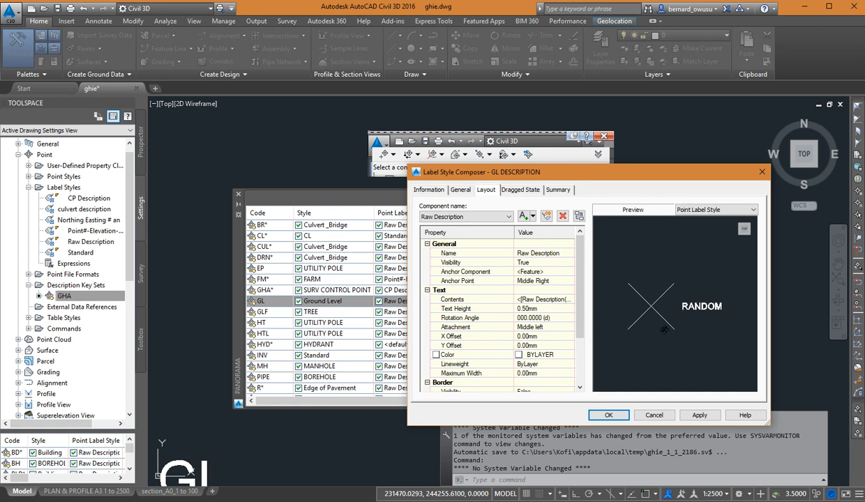
middle_click_drag(664, 324, 656, 321)
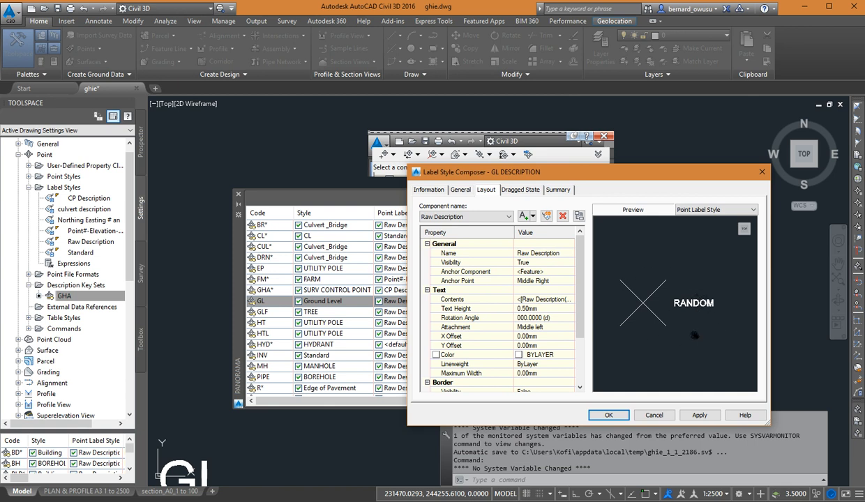
middle_click_drag(693, 335, 681, 334)
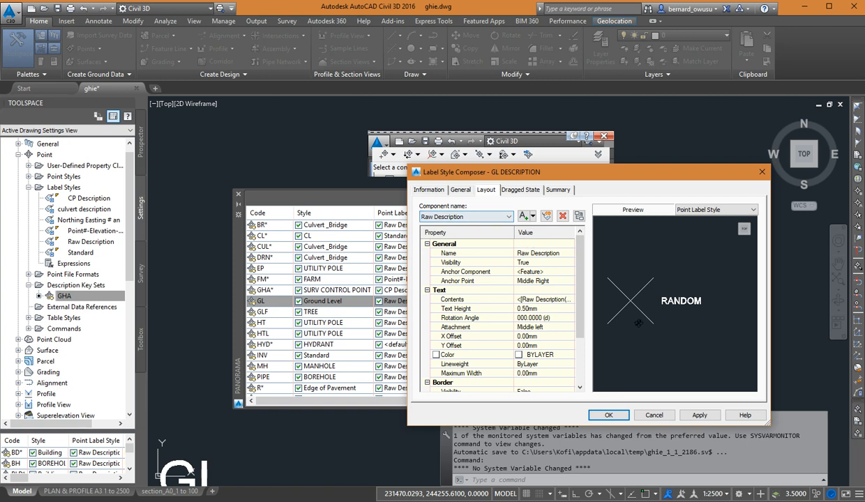
middle_click_drag(696, 321, 706, 303)
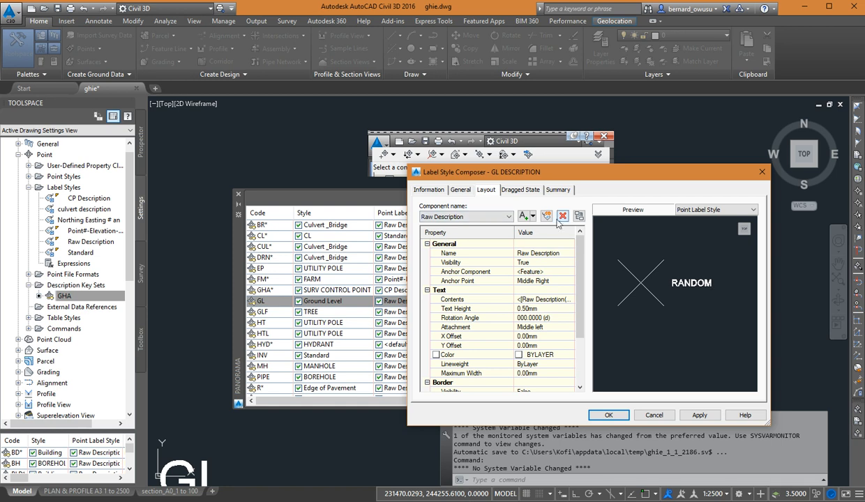
mouse_move(669, 289)
middle_mouse_down()
mouse_move(660, 317)
mouse_move(697, 266)
middle_mouse_up()
left_click(494, 217)
left_click(494, 218)
mouse_move(700, 266)
middle_mouse_down()
mouse_move(689, 280)
mouse_move(646, 270)
middle_mouse_up()
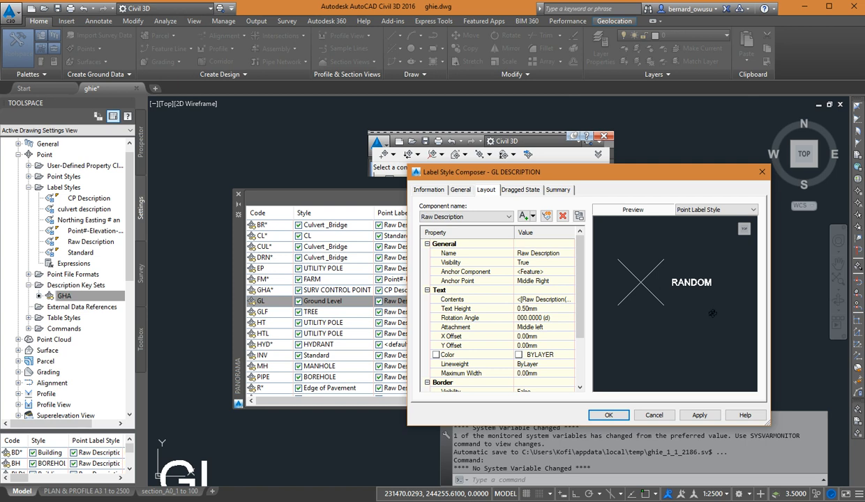
middle_click_drag(688, 282, 690, 271)
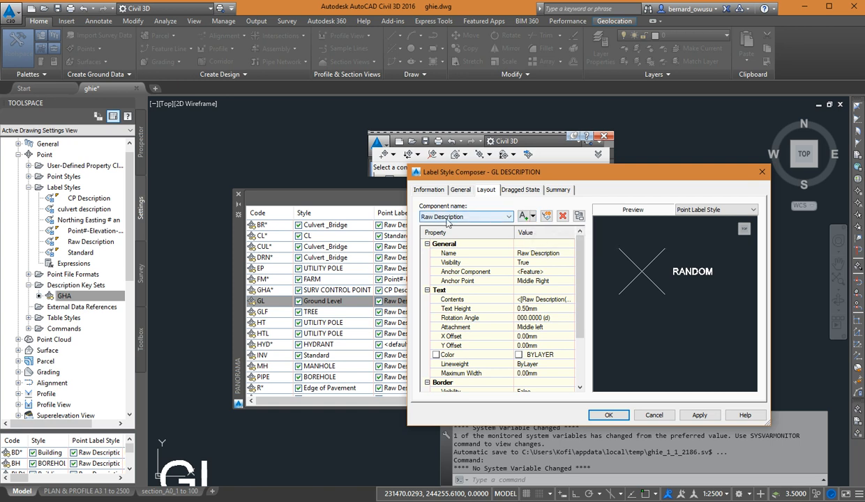
Create a new text component in the GL DESCRIPTION label layout alongside the Raw Description component.
left_click(533, 217)
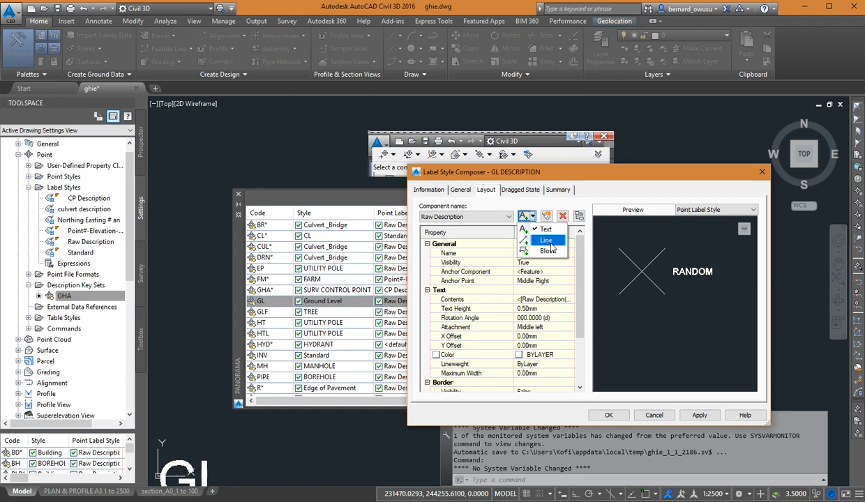
left_click(522, 216)
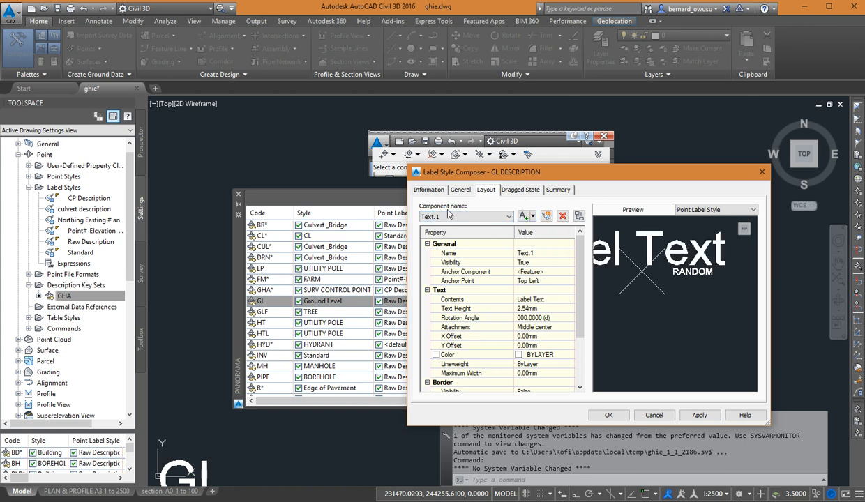
middle_click_drag(669, 282, 695, 301)
scroll(655, 298, "down", 2)
middle_click_drag(639, 295, 661, 290)
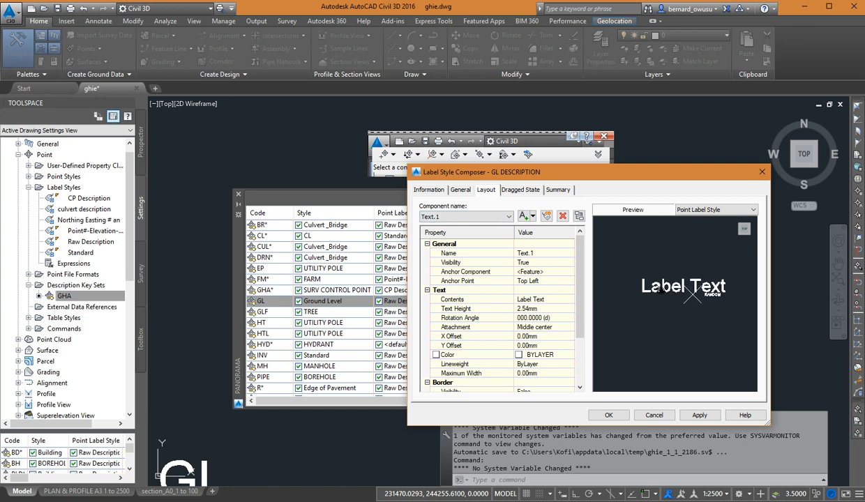
scroll(692, 288, "up", 2)
scroll(716, 303, "down", 1)
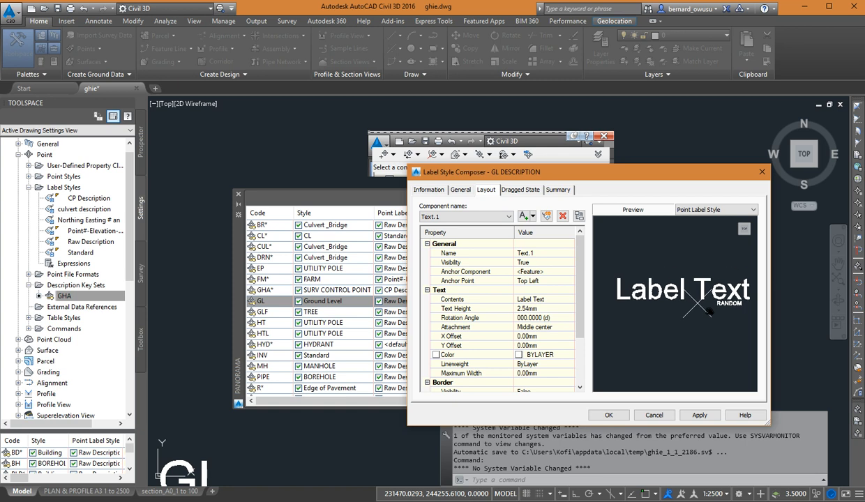
scroll(716, 306, "up", 2)
middle_click_drag(718, 306, 694, 307)
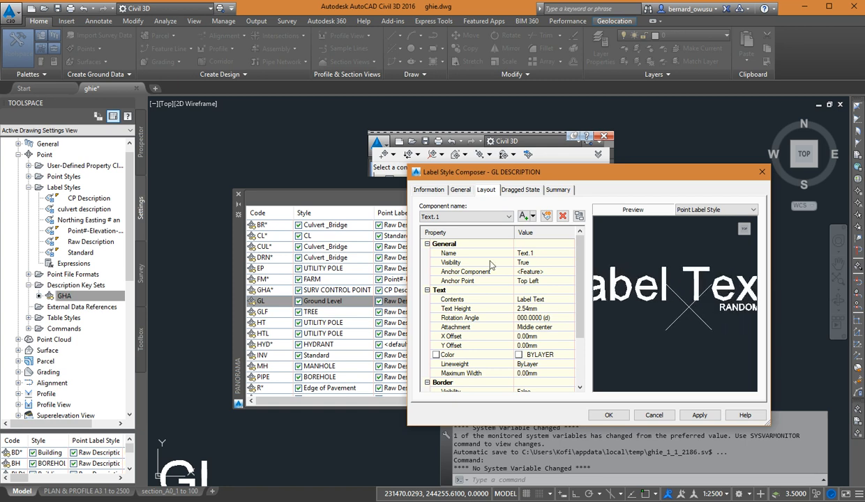
Rename the new text component as Elevation.
left_click(557, 255)
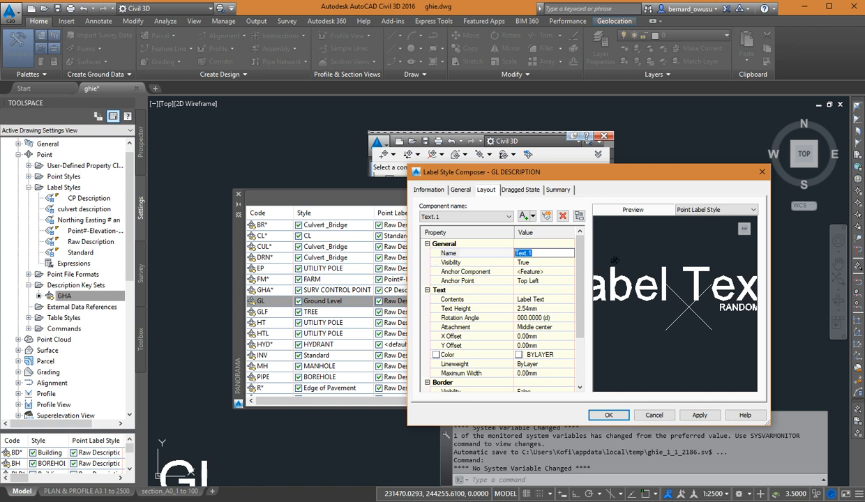
type("Elevation")
key("Return")
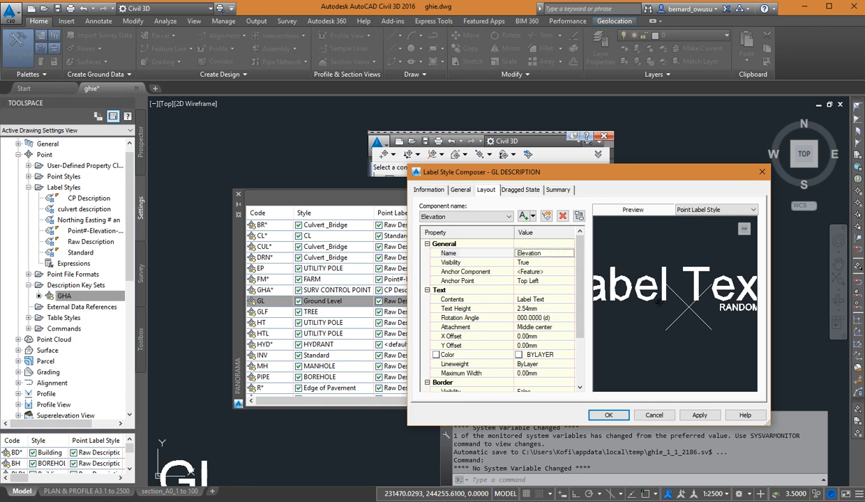
Set the Elevation component's text height to 0.50 mm.
scroll(638, 292, "down", 1)
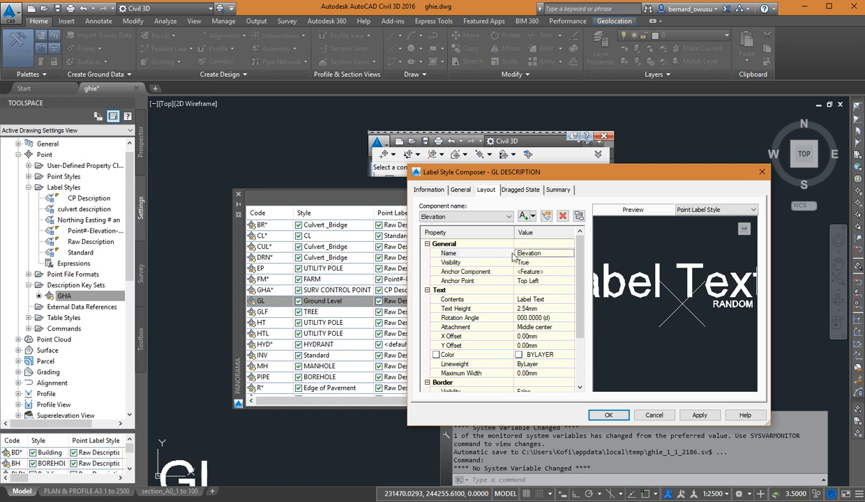
middle_click_drag(695, 306, 675, 312)
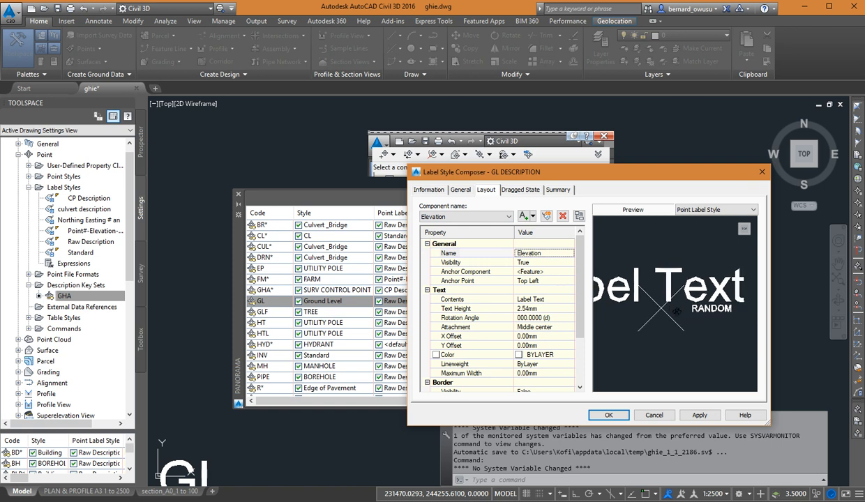
scroll(675, 310, "down", 3)
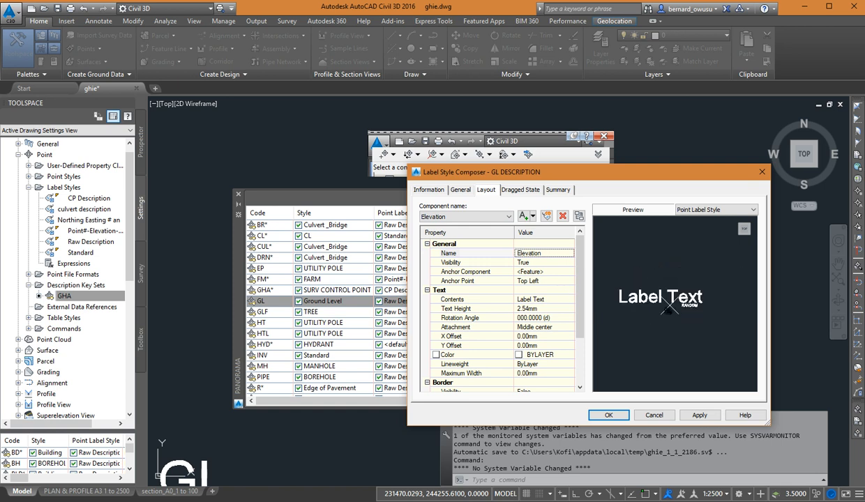
scroll(652, 305, "up", 2)
scroll(645, 296, "up", 2)
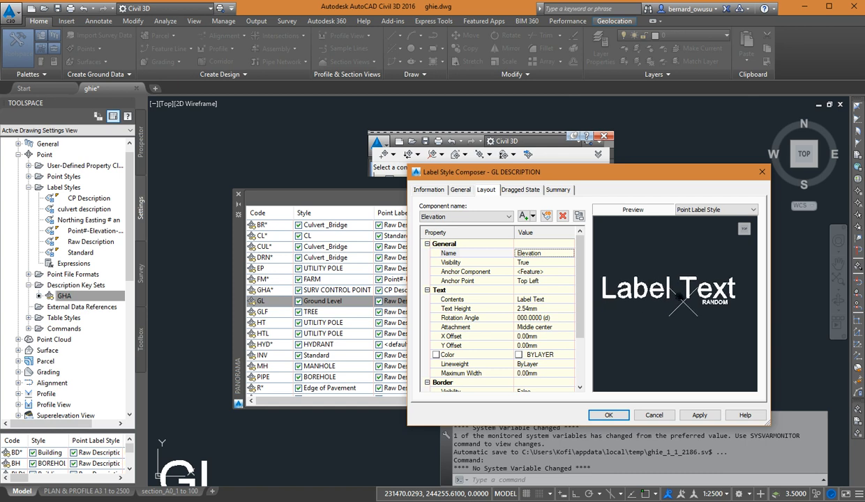
left_click(557, 311)
type(".5")
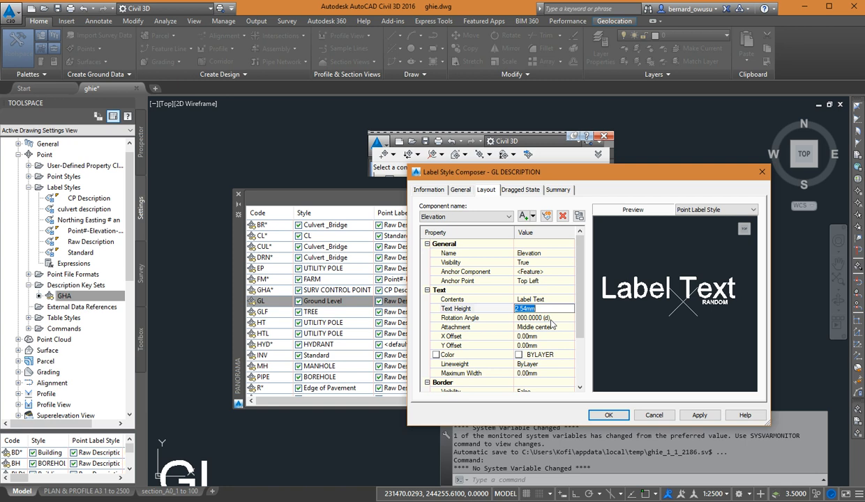
key("Return")
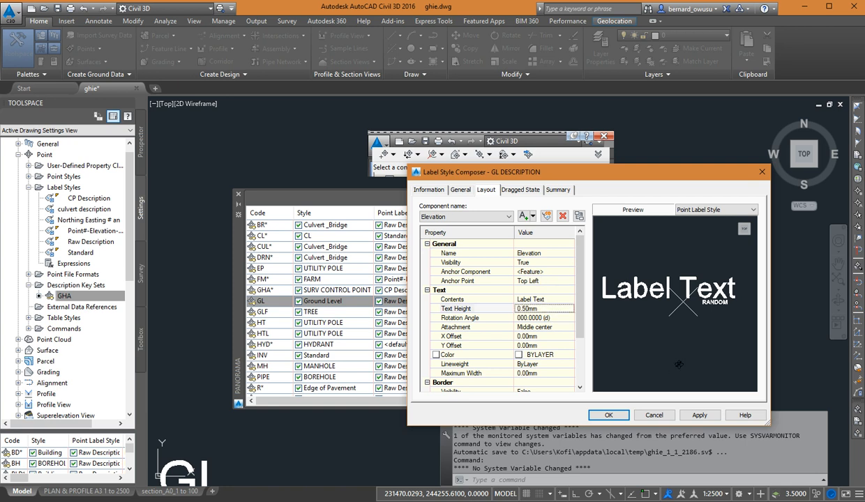
mouse_move(708, 311)
middle_mouse_down()
mouse_move(687, 322)
mouse_move(672, 304)
middle_mouse_up()
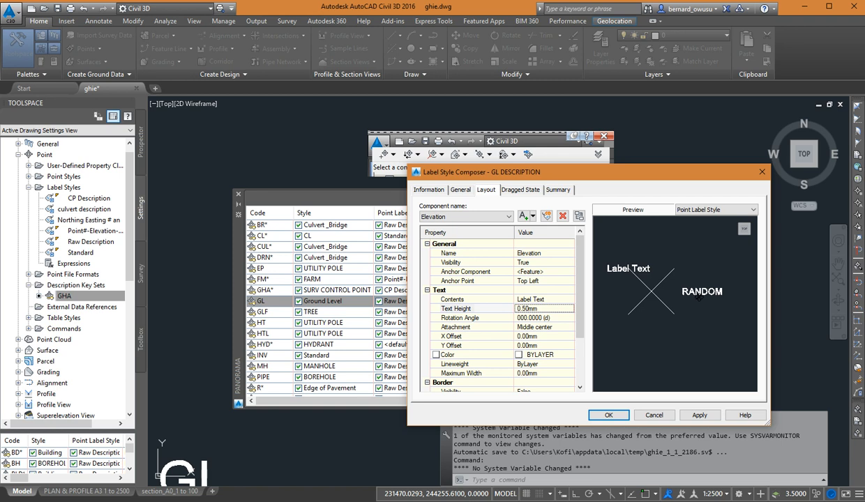
middle_click_drag(697, 296, 708, 279)
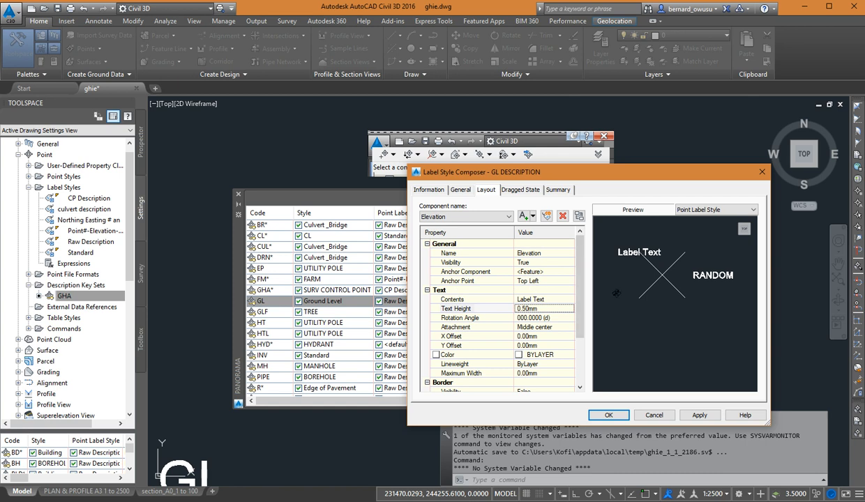
Set the Elevation component's anchor point on the point feature to Bottom Right.
left_click(562, 281)
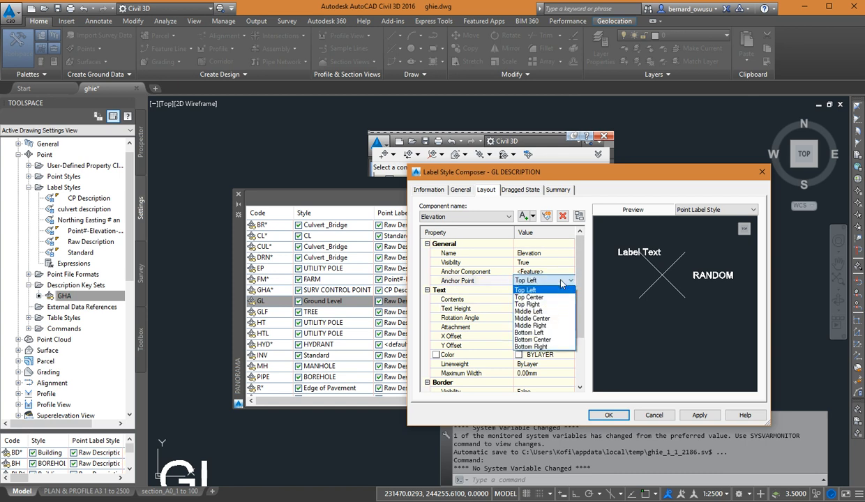
left_click(544, 305)
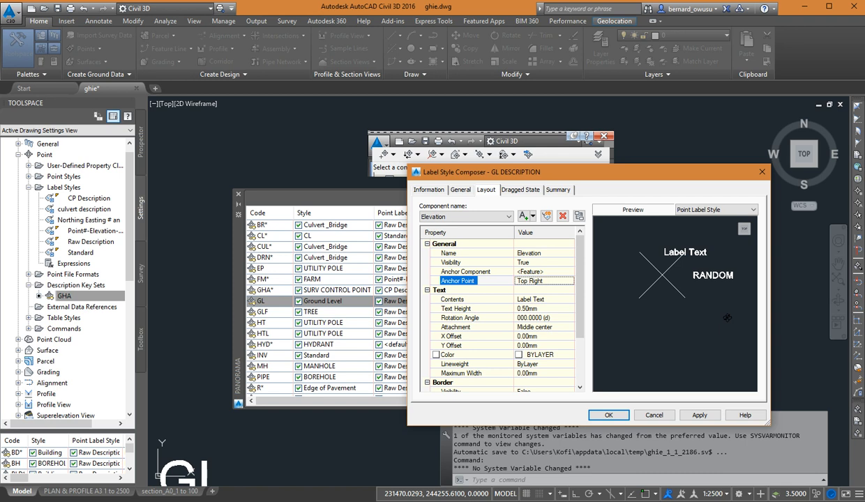
left_click(571, 285)
left_click(570, 280)
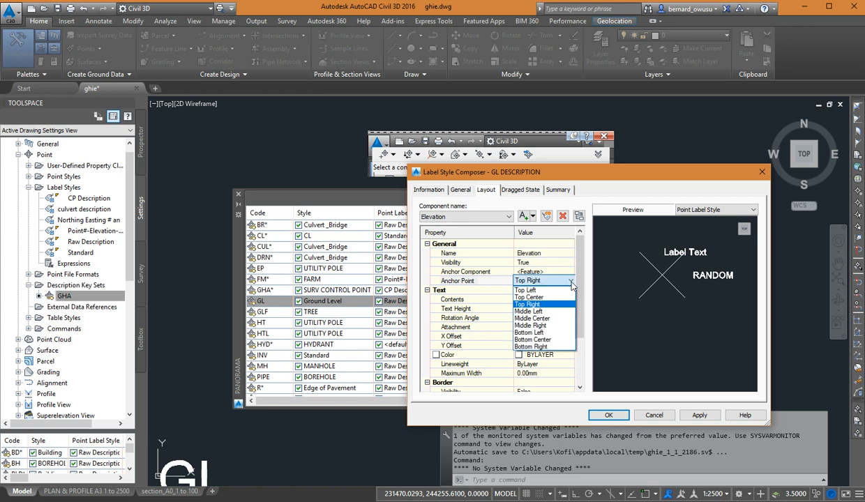
left_click(545, 347)
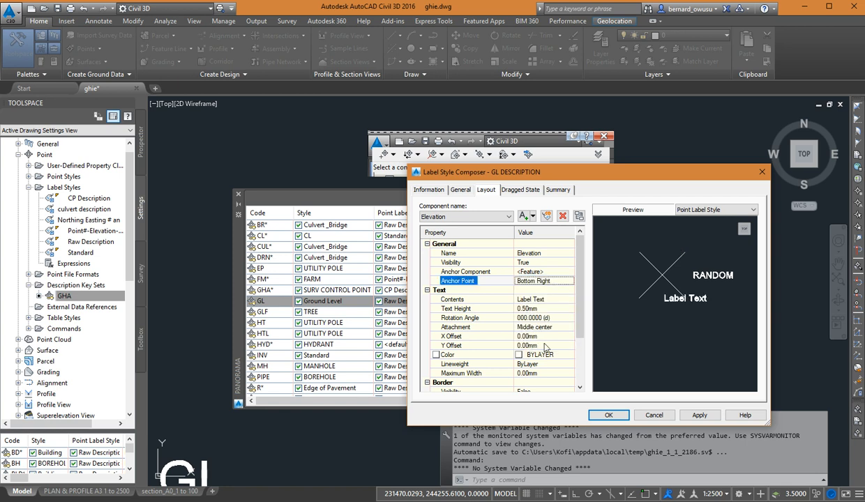
middle_click_drag(707, 345, 674, 339)
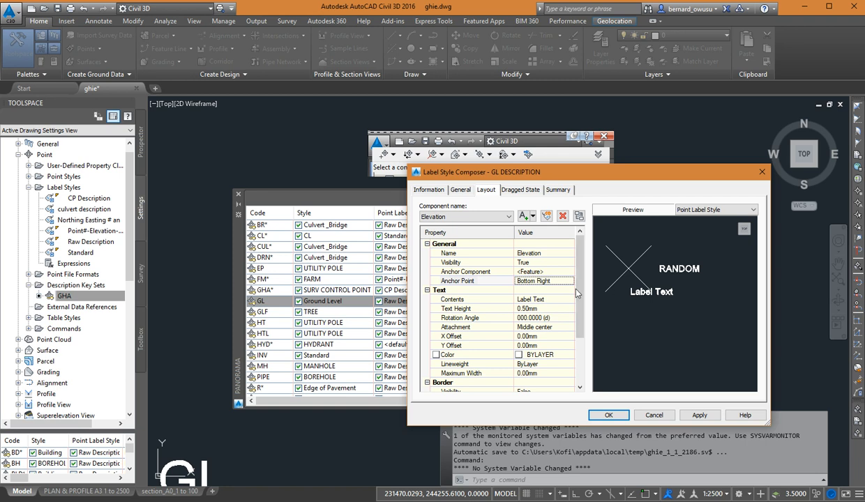
middle_click_drag(668, 302, 675, 326)
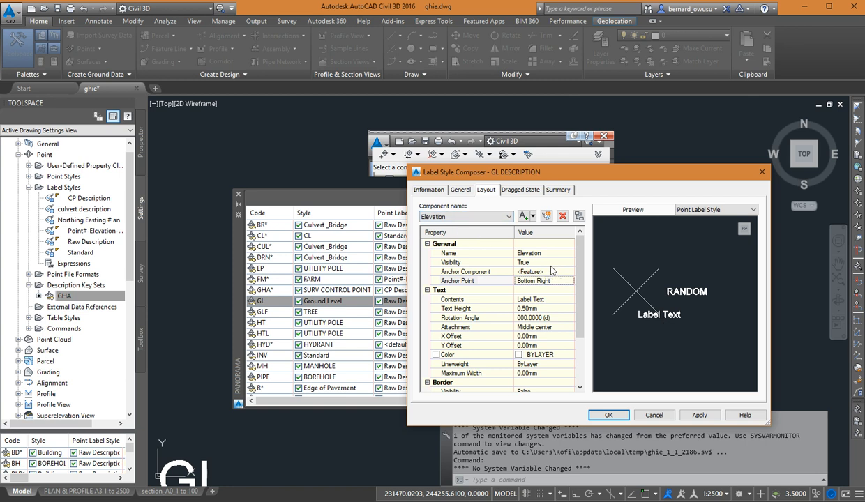
Set the Elevation component's visibility to False, check the label preview, and restore it to True.
left_click(546, 262)
left_click(551, 262)
left_click(551, 271)
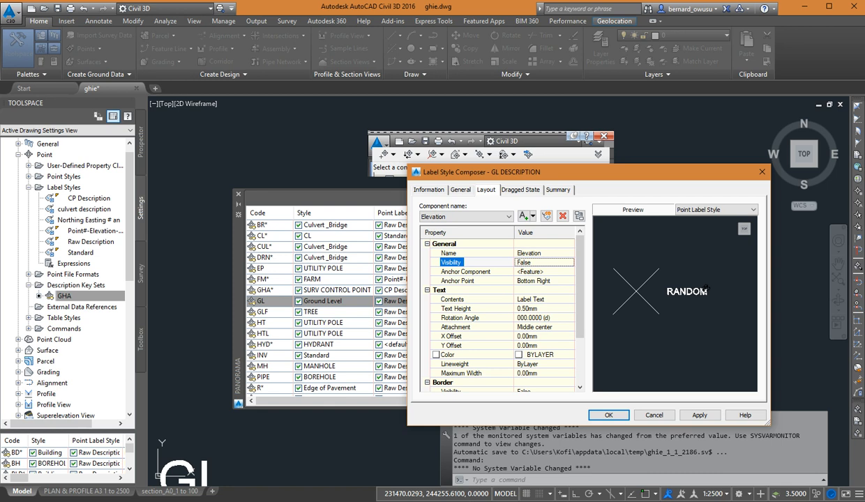
left_click(446, 217)
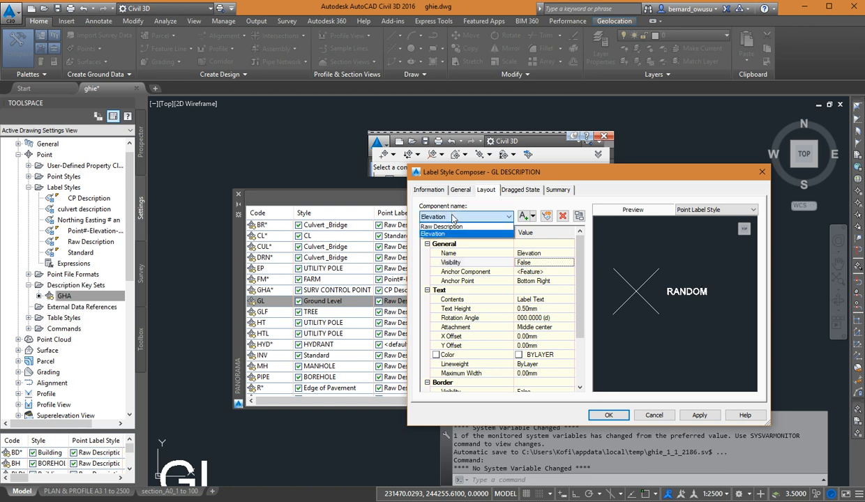
left_click(448, 234)
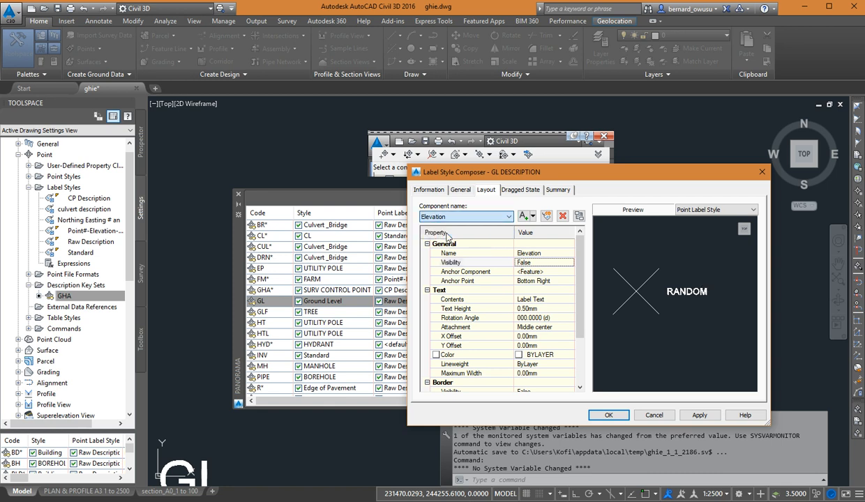
left_click(539, 263)
left_click(541, 263)
left_click(541, 279)
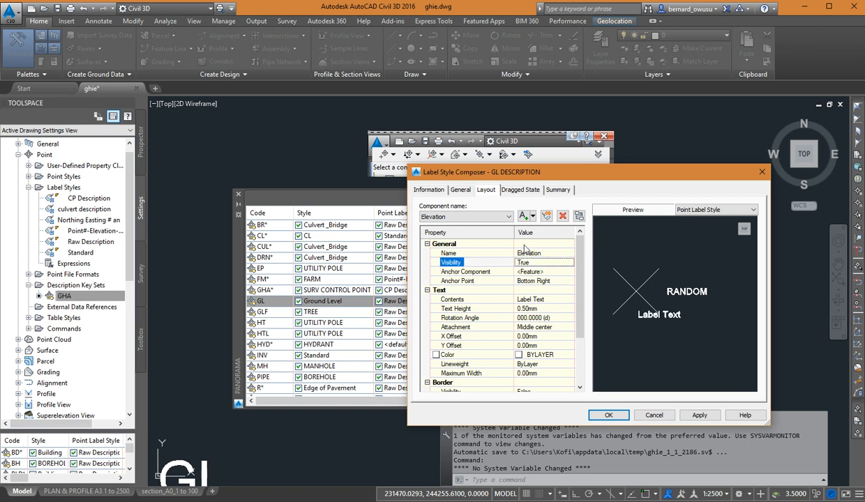
Switch to the Raw Description component, set its visibility to False, and restore it to True.
left_click(499, 217)
left_click(468, 224)
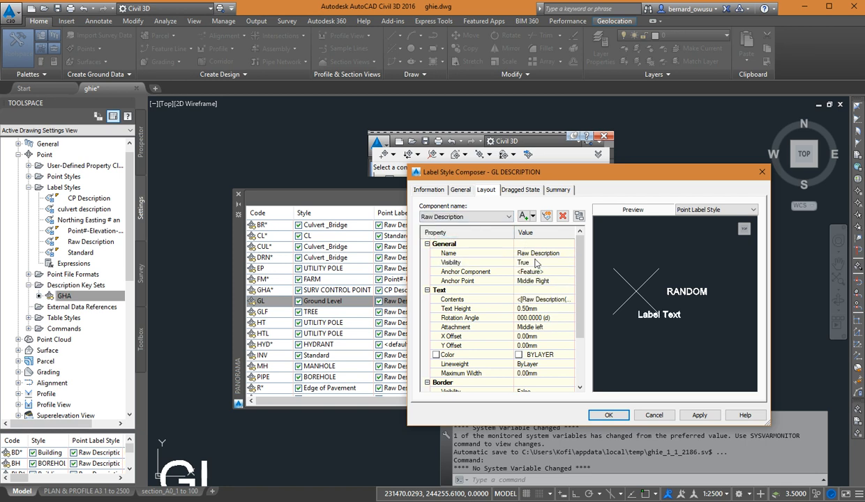
left_click(541, 264)
left_click(541, 264)
left_click(537, 272)
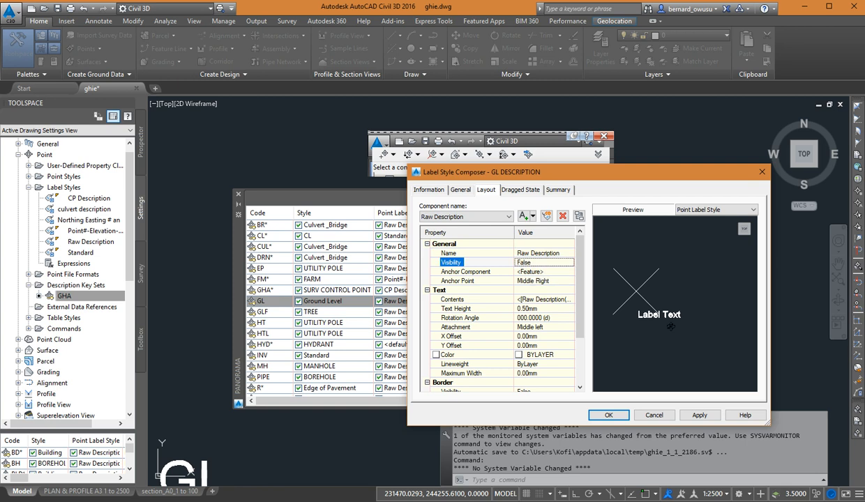
left_click(485, 218)
left_click(550, 264)
left_click(550, 263)
left_click(551, 263)
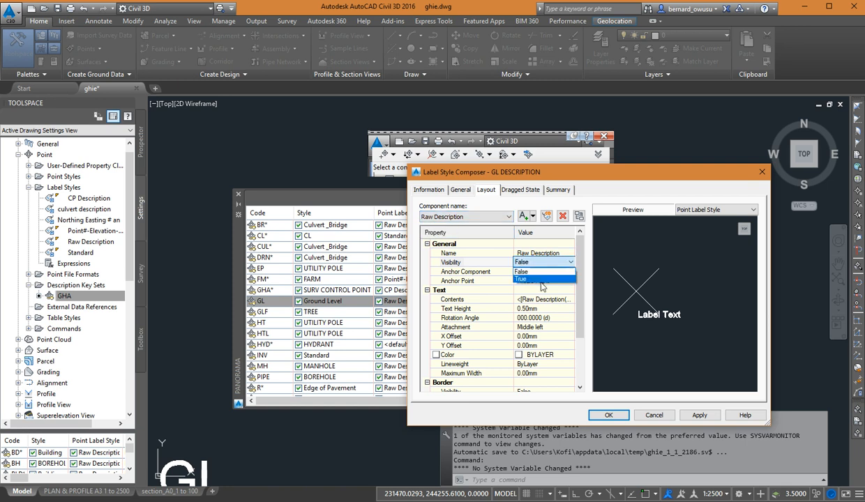
left_click(545, 279)
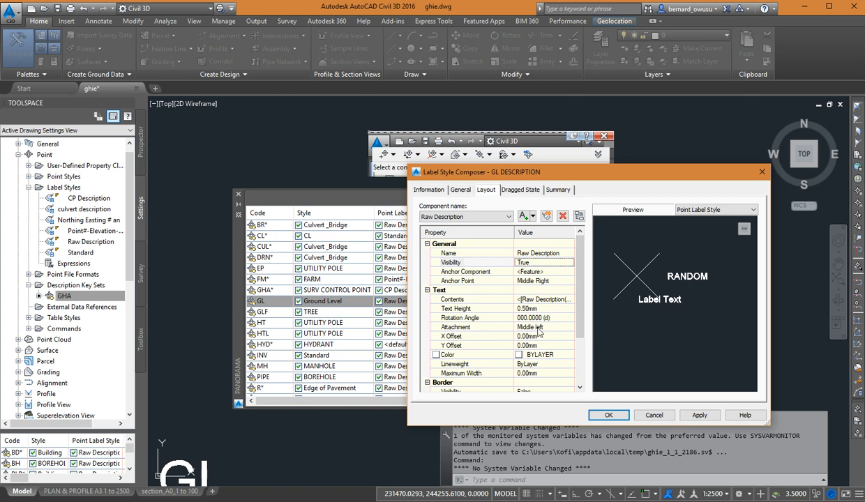
Try Middle right as the Raw Description component's text attachment, and settle on Bottom left.
left_click(537, 327)
left_click(537, 327)
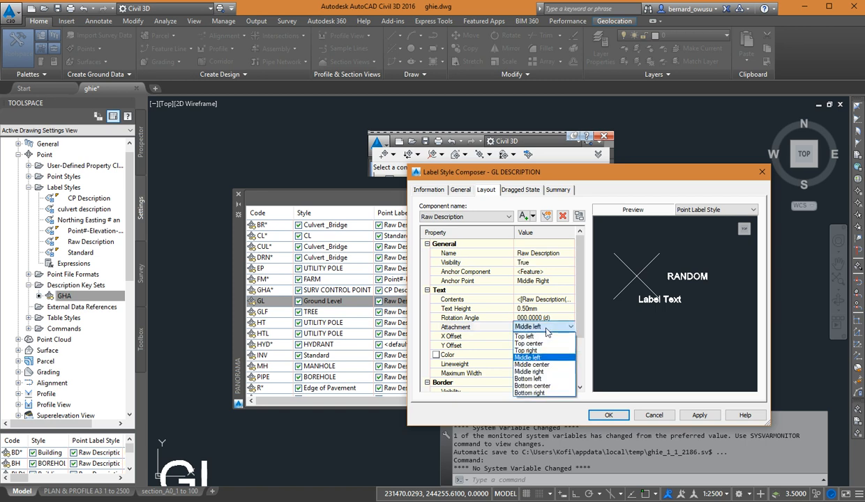
left_click(551, 372)
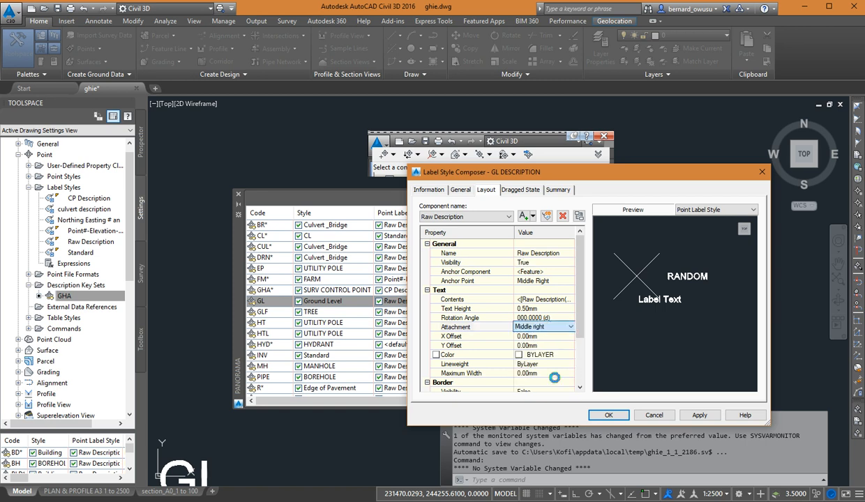
left_click(551, 327)
left_click(551, 327)
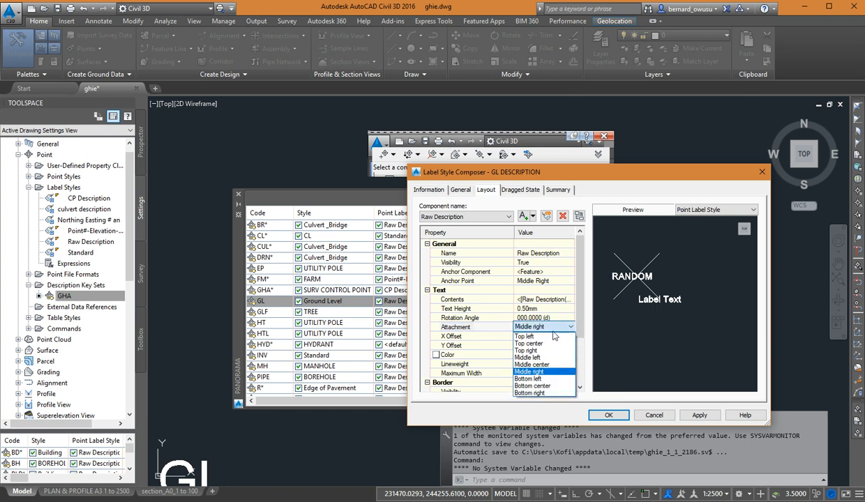
left_click(542, 378)
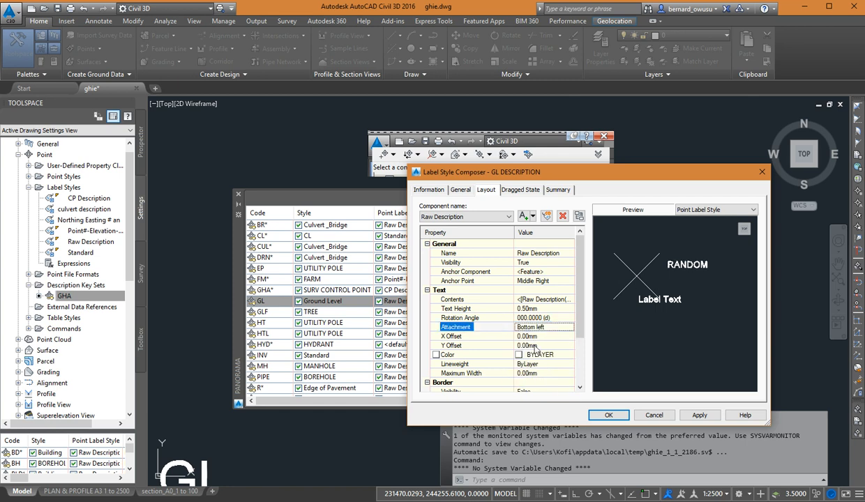
Switch to the Elevation component and set its text attachment to Middle left.
left_click(457, 216)
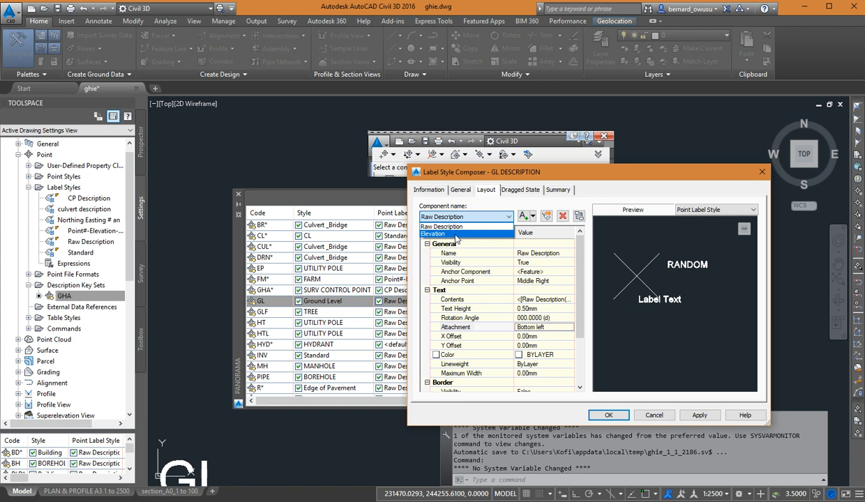
left_click(457, 233)
left_click(547, 326)
left_click(547, 327)
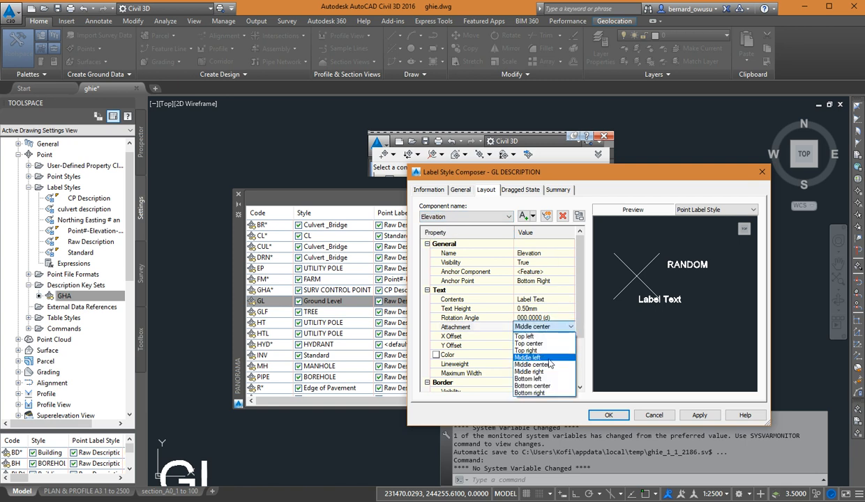
left_click(548, 358)
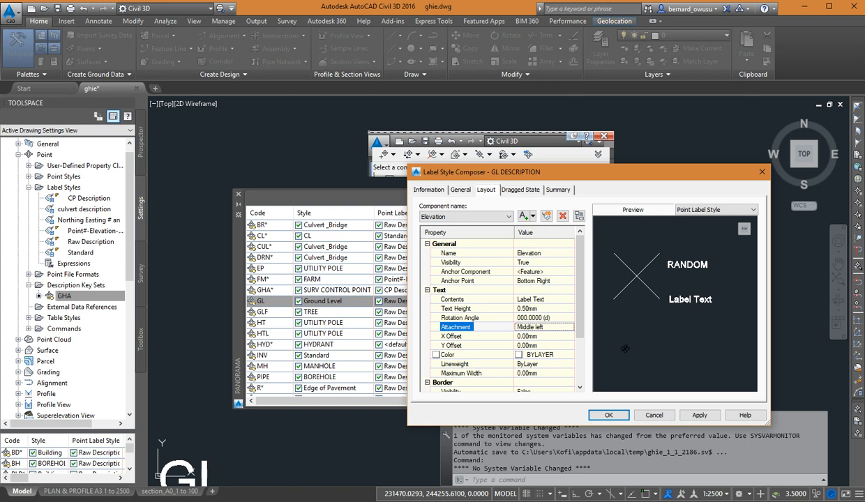
middle_click_drag(648, 330, 656, 339)
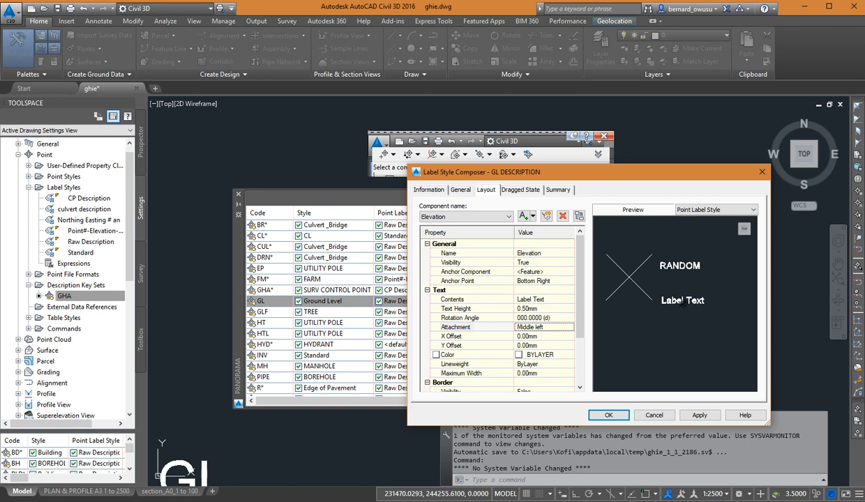
mouse_move(669, 286)
middle_mouse_down()
mouse_move(669, 318)
mouse_move(648, 288)
middle_mouse_up()
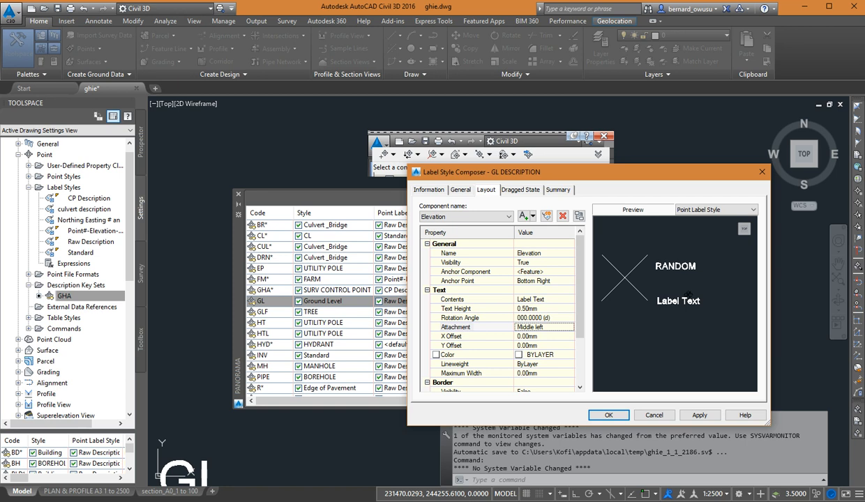
middle_click_drag(675, 322, 677, 335)
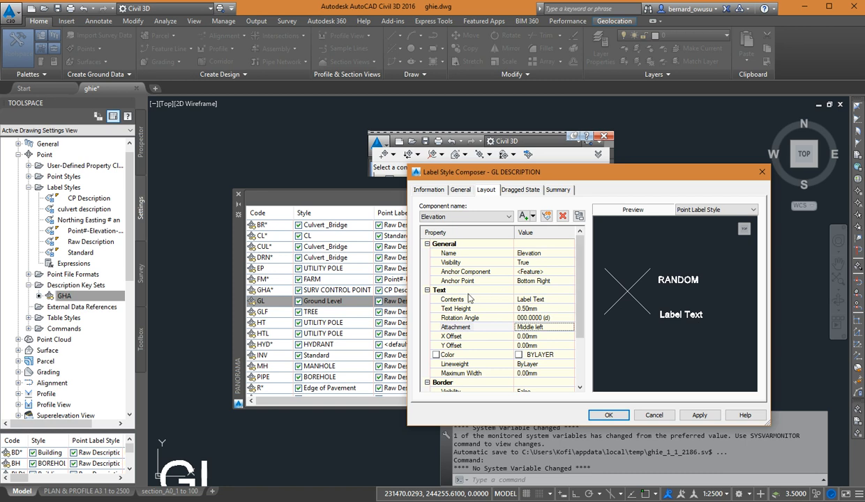
left_click(538, 299)
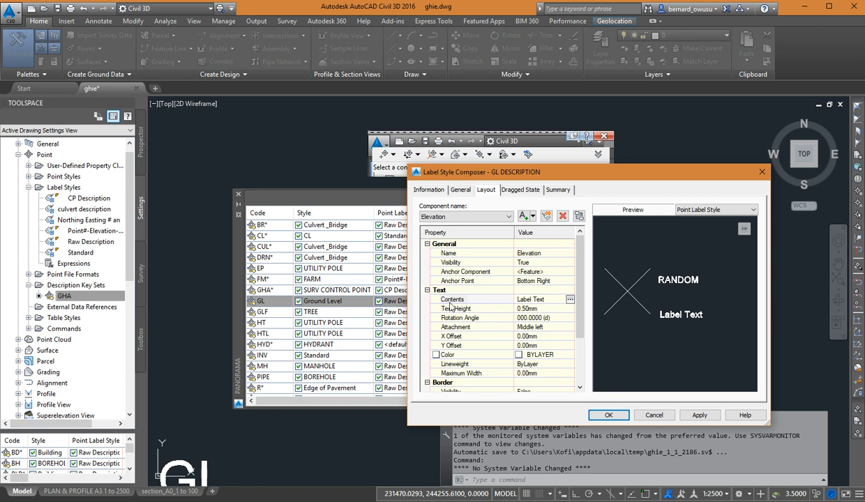
left_click(570, 300)
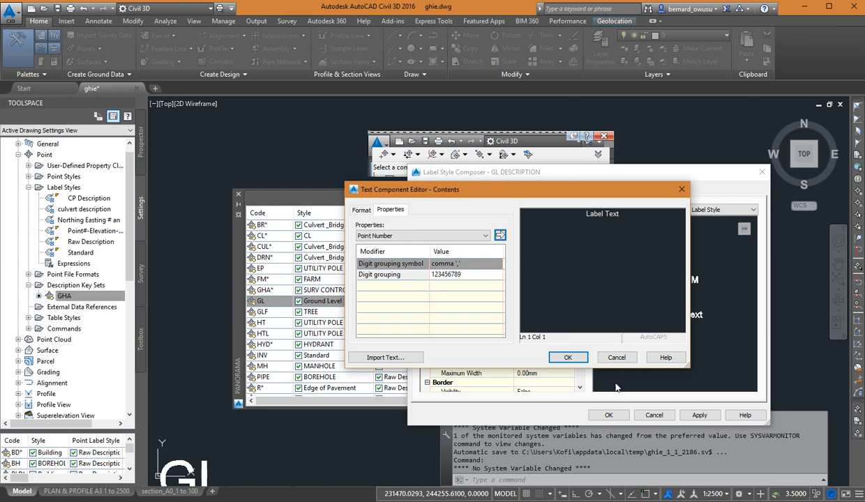
left_click(616, 357)
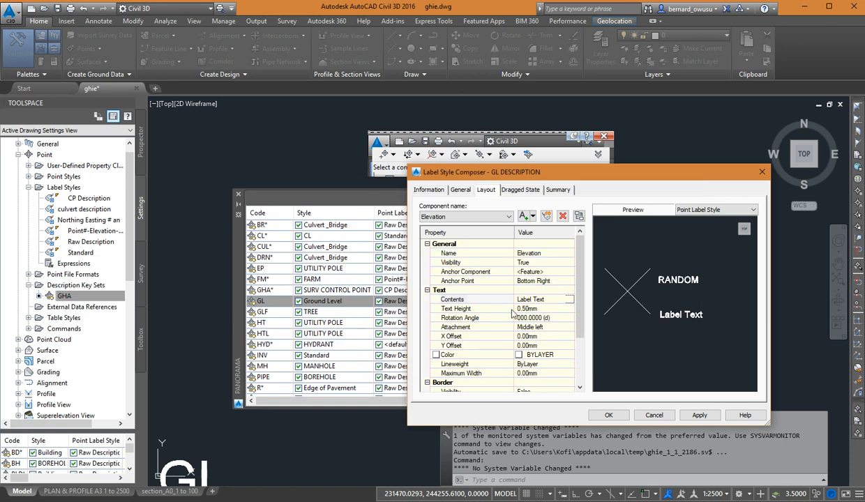
Try replacing the Elevation component's placeholder text with the Point Elevation property, and discard the edit.
left_click(570, 299)
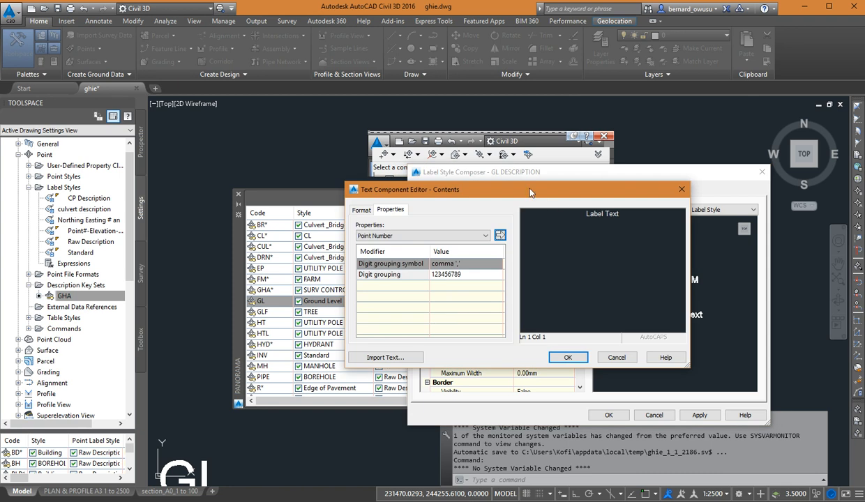
left_click_drag(530, 194, 593, 212)
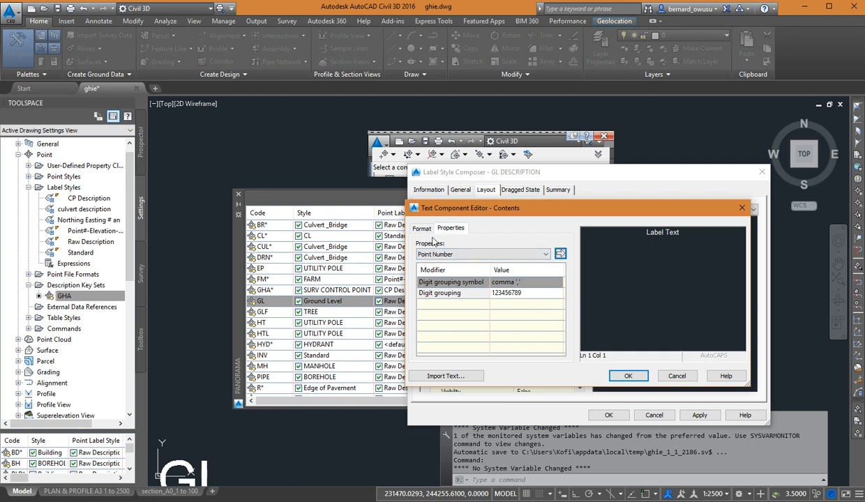
left_click(545, 256)
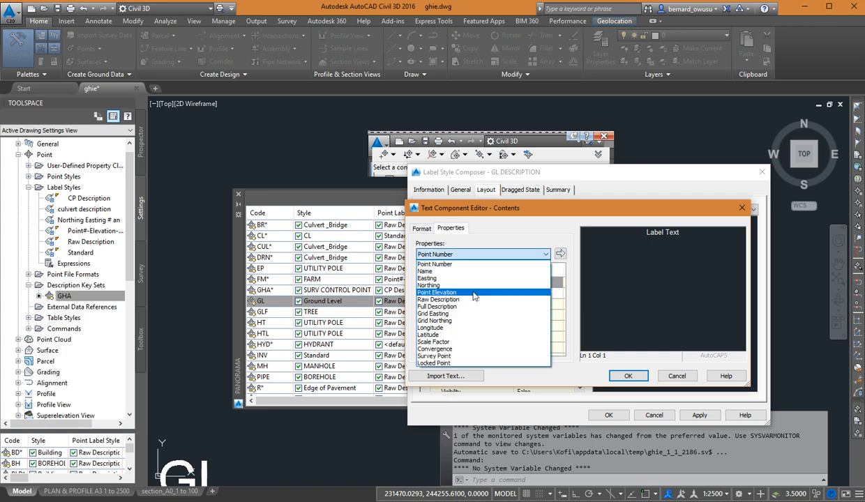
left_click(505, 238)
left_click(544, 255)
left_click(452, 292)
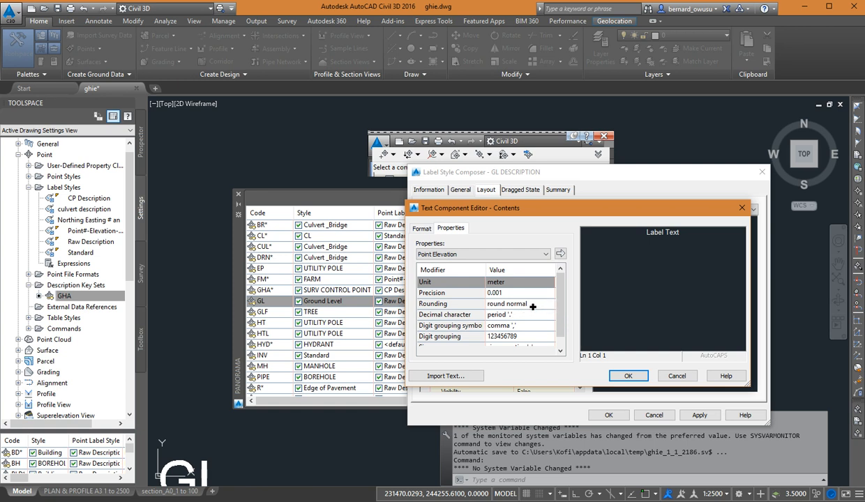
scroll(563, 309, "down", 1)
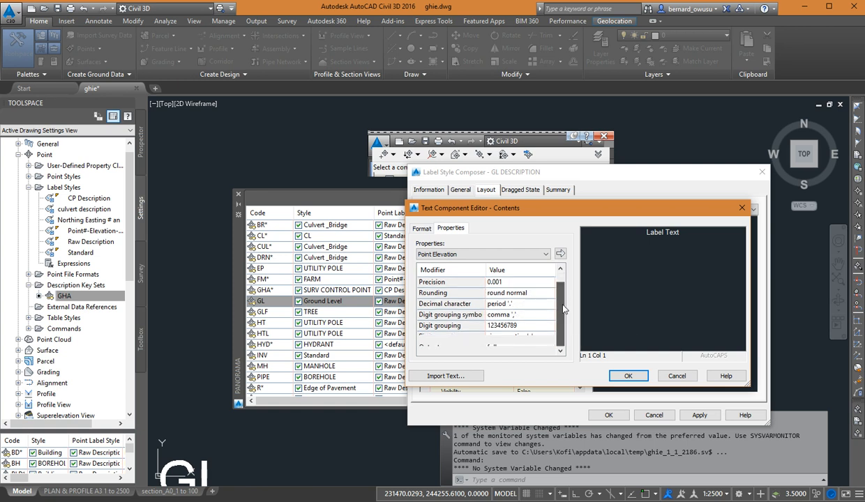
scroll(566, 282, "up", 1)
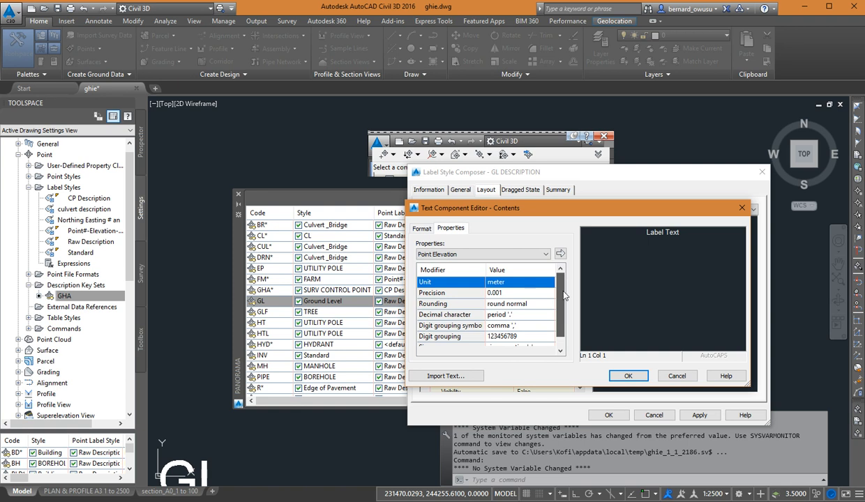
scroll(561, 321, "down", 1)
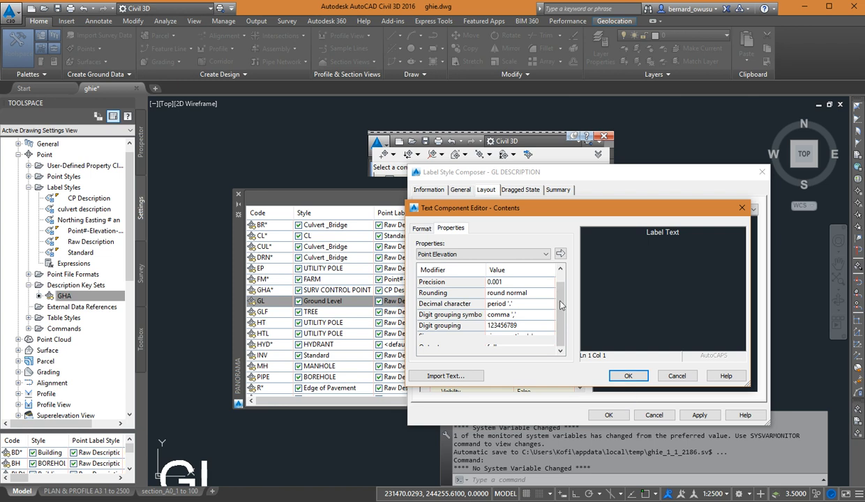
left_click(561, 255)
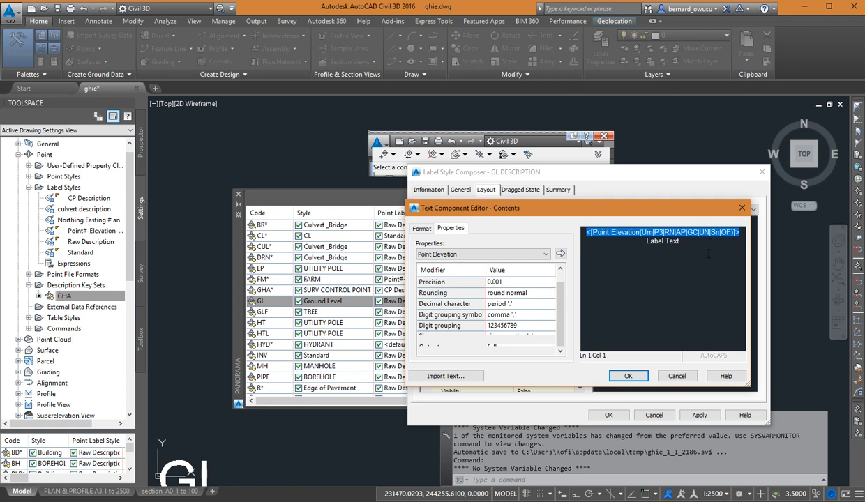
left_click_drag(675, 243, 644, 247)
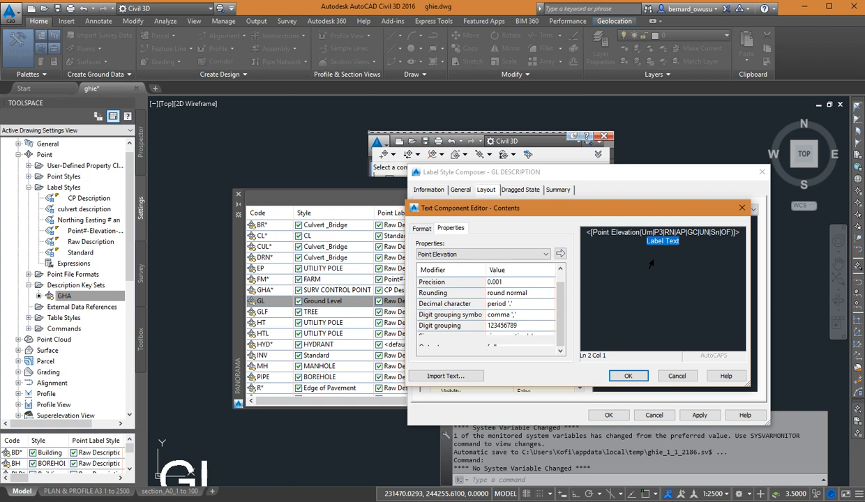
key("BackSpace")
key("BackSpace")
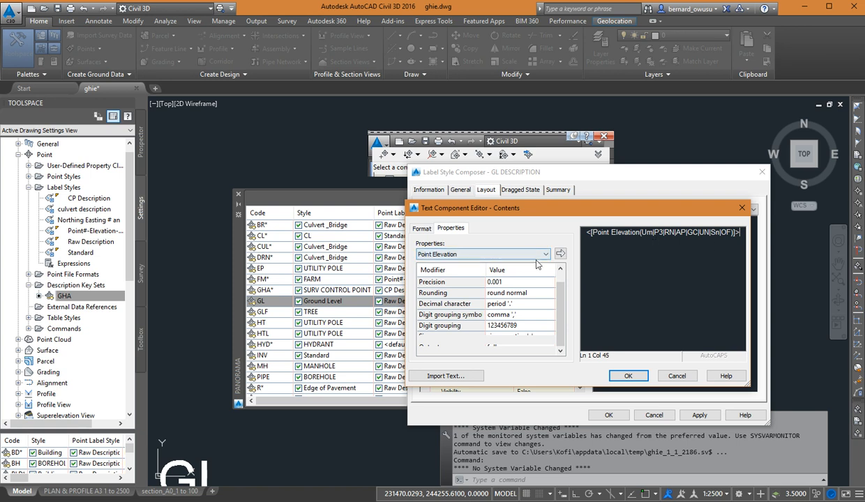
left_click(674, 377)
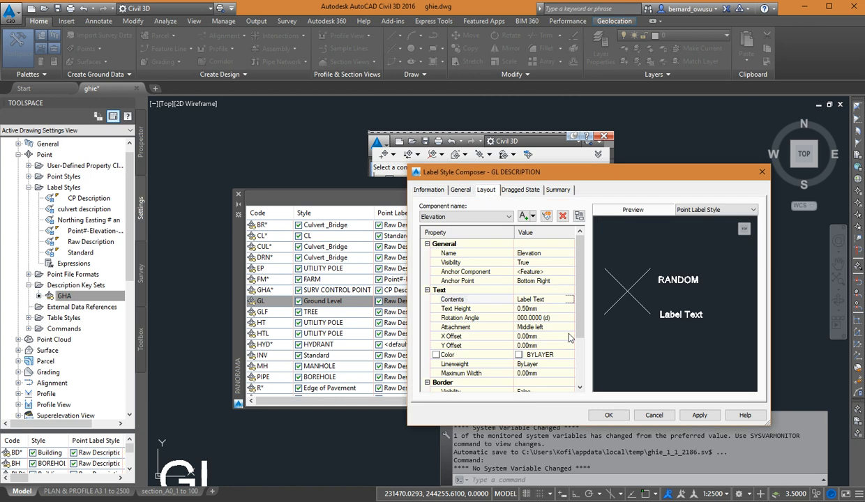
Replace the Elevation component's "Label Text" contents with the Point Elevation property in meters at 0.001 precision.
left_click(569, 299)
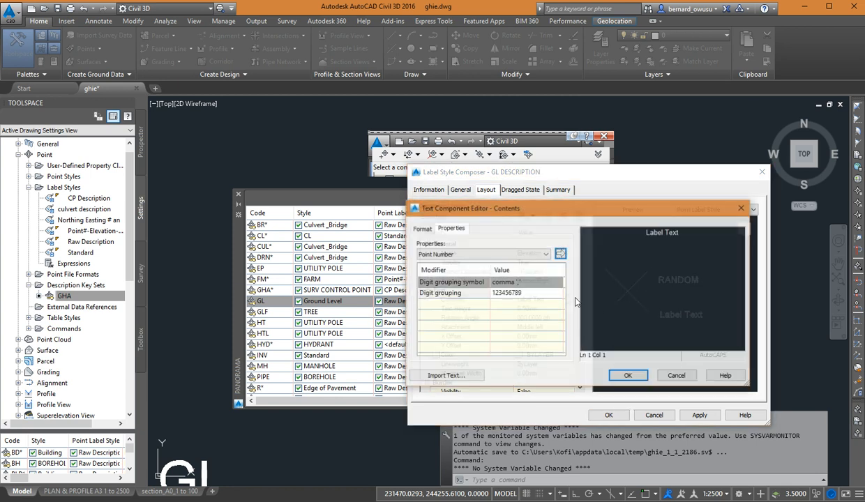
left_click(463, 255)
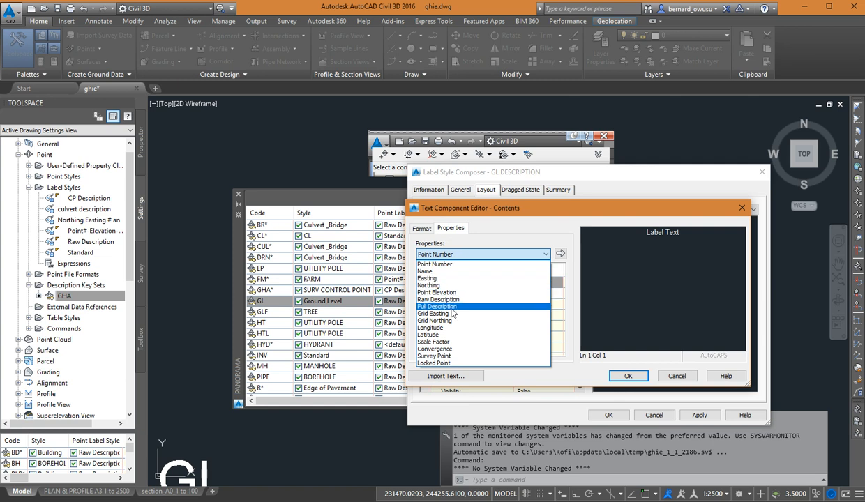
left_click(438, 293)
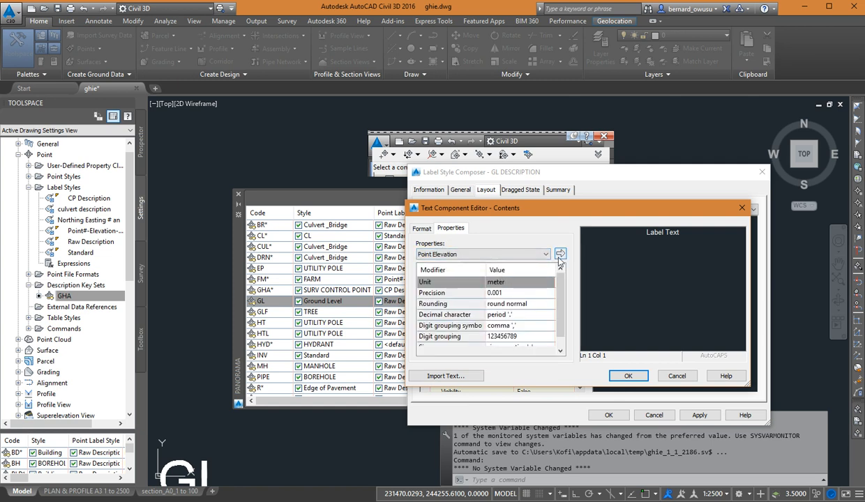
left_click(560, 254)
left_click(676, 252)
left_click(692, 254)
key("shift+Home")
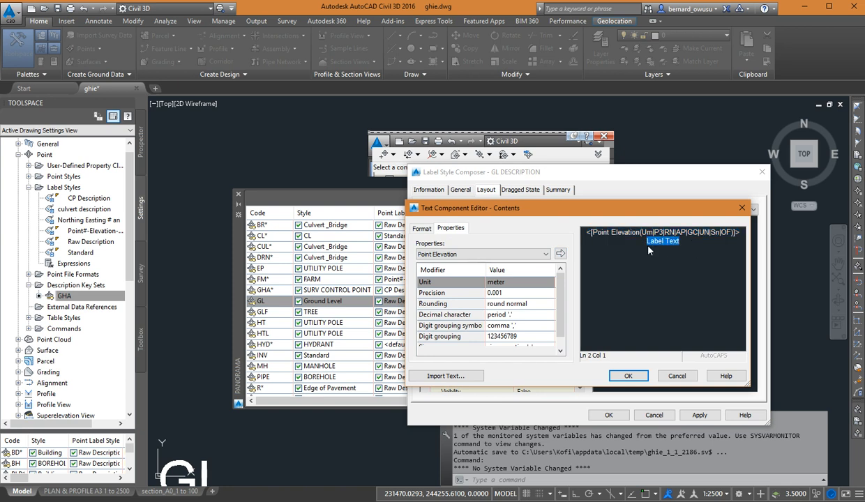
key("BackSpace")
key("BackSpace")
left_click(627, 376)
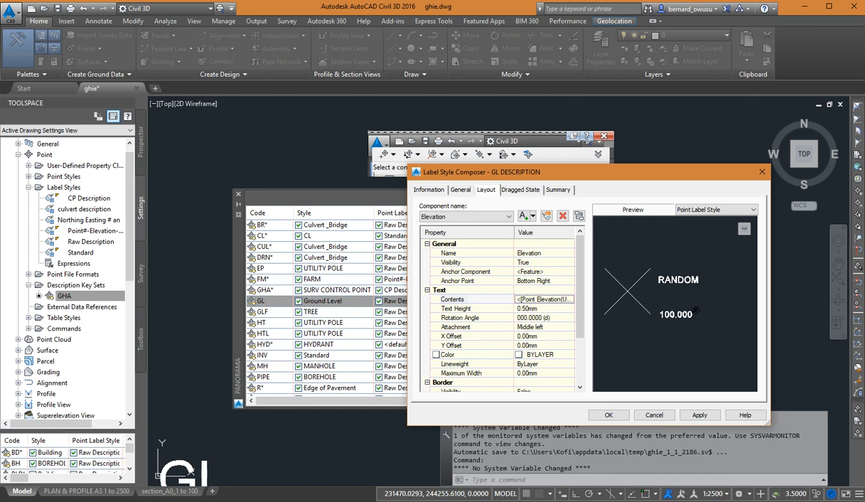
mouse_move(685, 290)
left_mouse_down()
mouse_move(690, 308)
mouse_move(707, 301)
left_mouse_up()
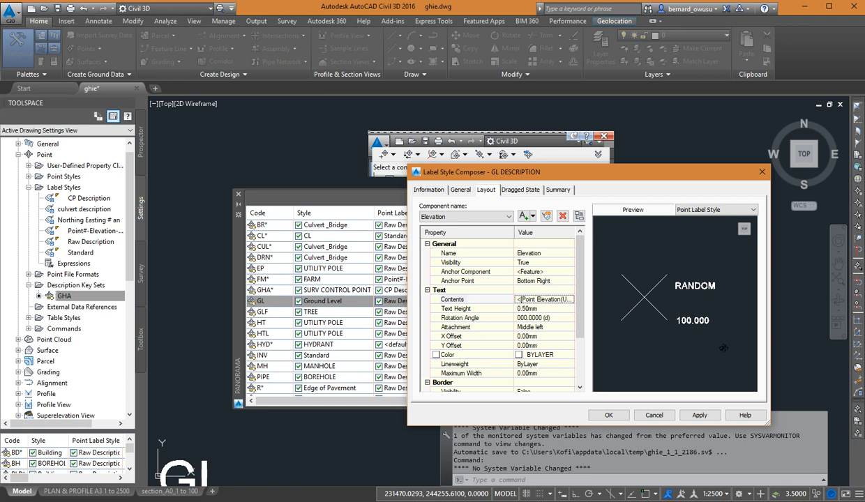
Append the unit suffix "m" after the Point Elevation property in the Elevation component's contents.
left_click(562, 300)
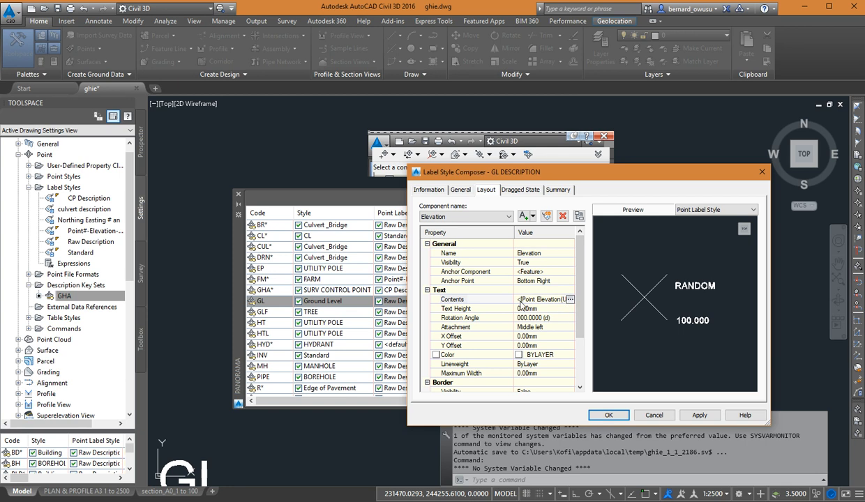
left_click(571, 300)
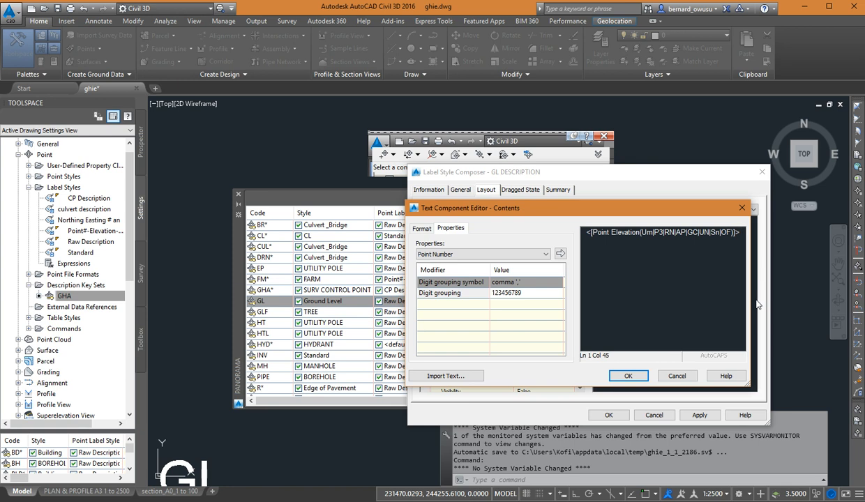
type("m")
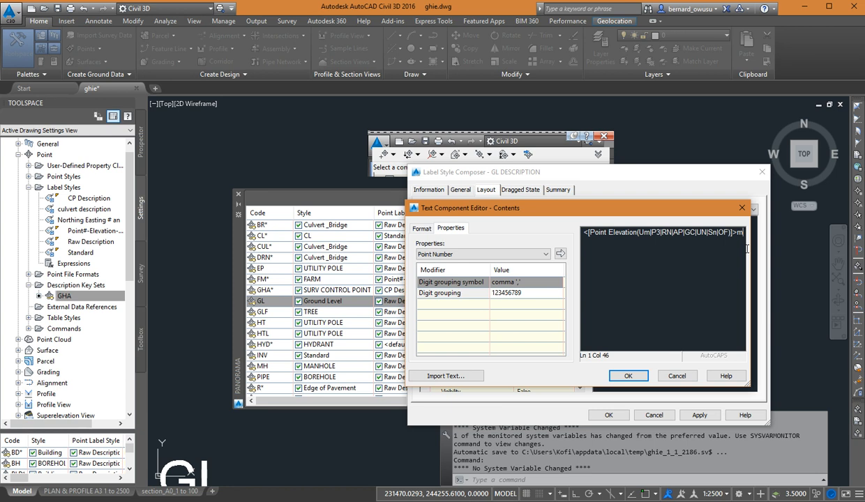
left_click(627, 376)
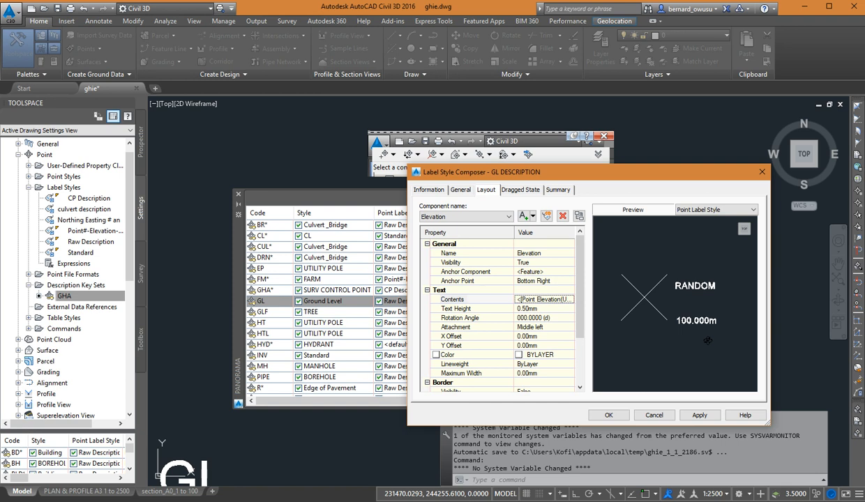
Review the Elevation component's contents expression in the text component editor.
left_click(560, 299)
left_click(572, 299)
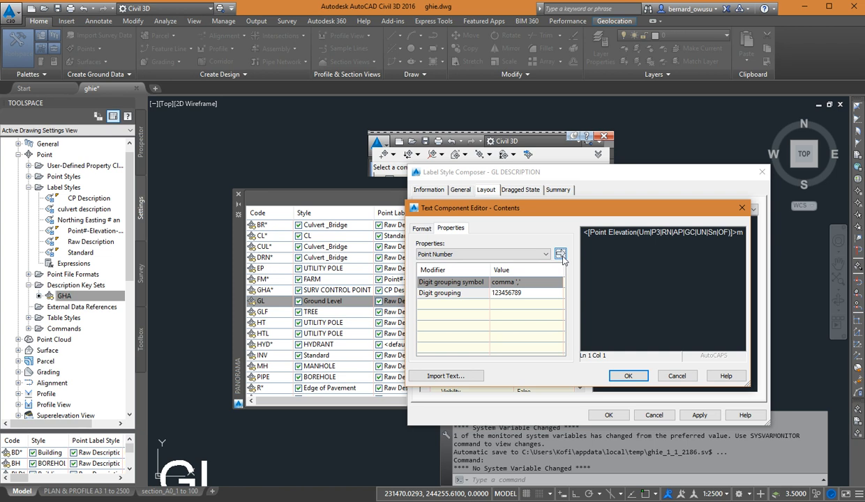
left_click_drag(544, 207, 550, 269)
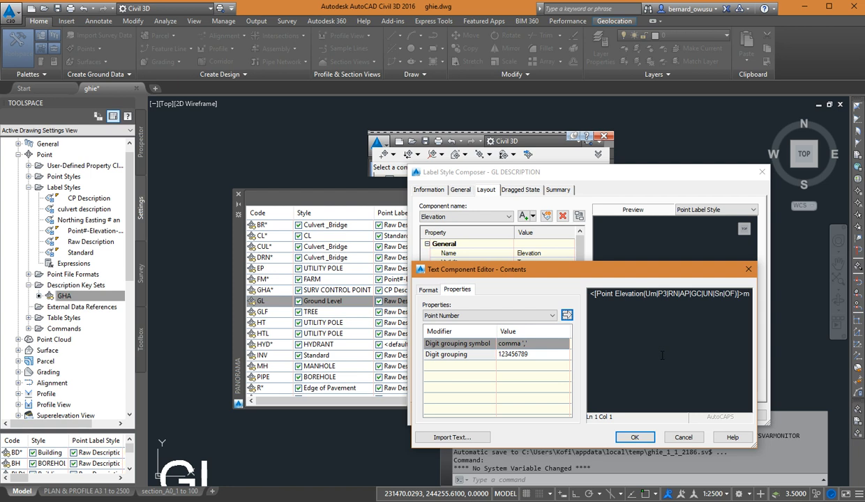
left_click_drag(633, 263, 636, 200)
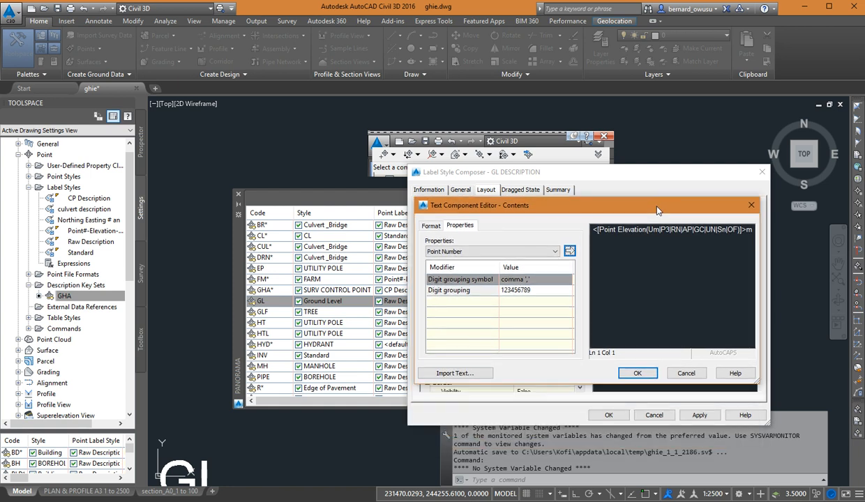
left_click(632, 373)
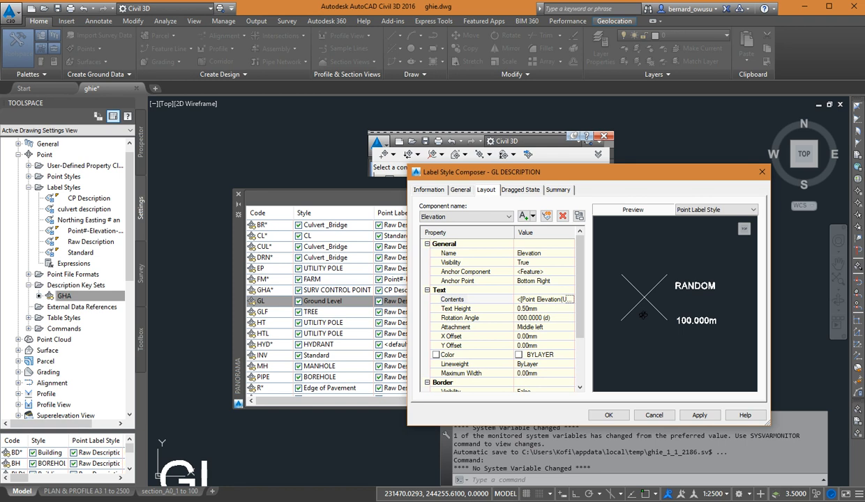
Save the GL DESCRIPTION label style, assign it to the GL description key, and close the key editor.
left_click(623, 416)
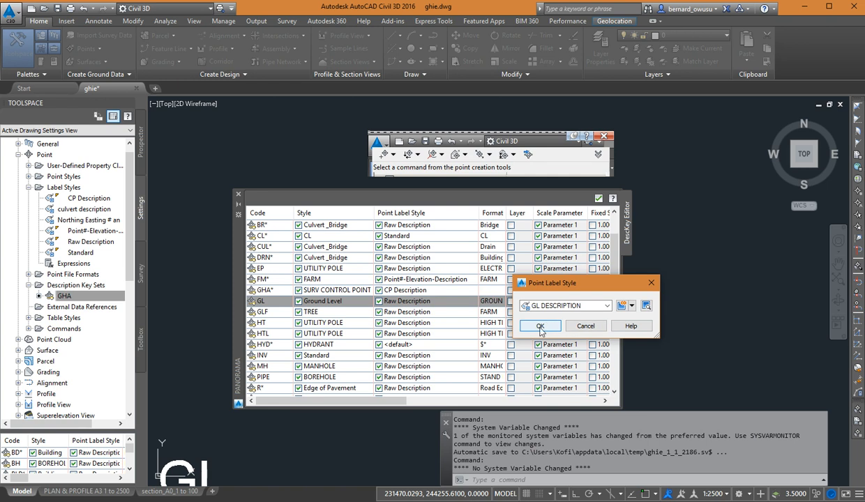
left_click(541, 326)
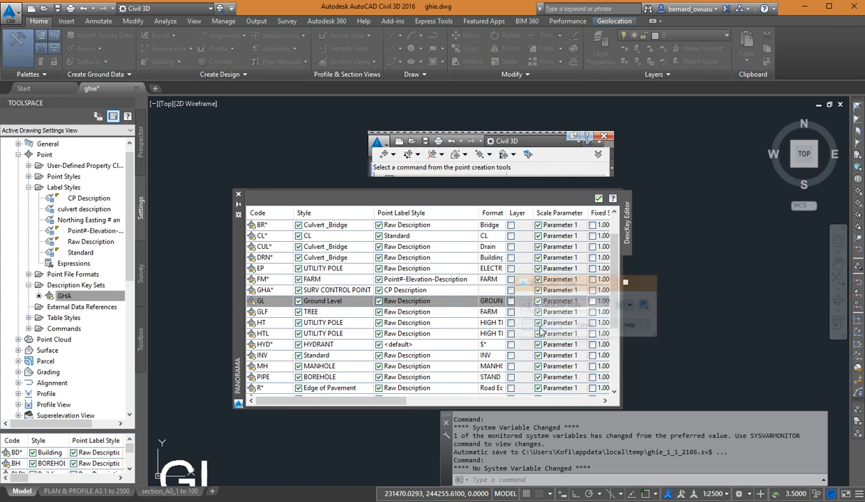
left_click(598, 198)
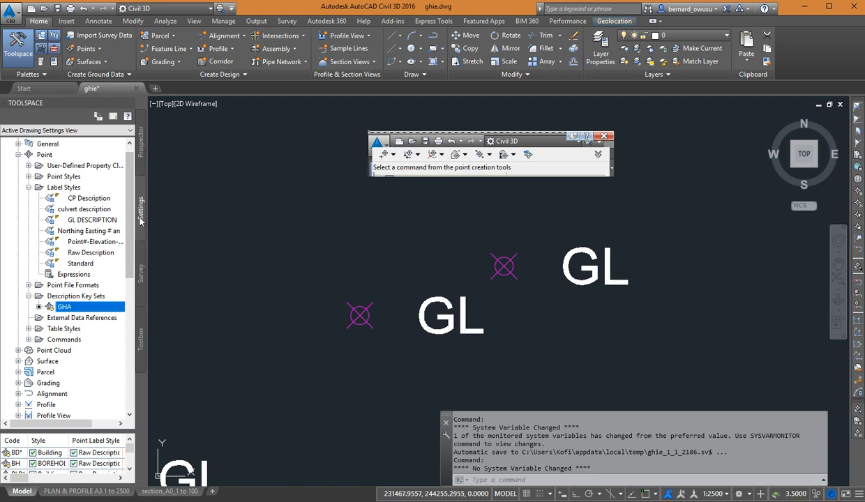
Apply the description keys to the km0-5 point group and view the updated Ground Level labels.
left_click(138, 152)
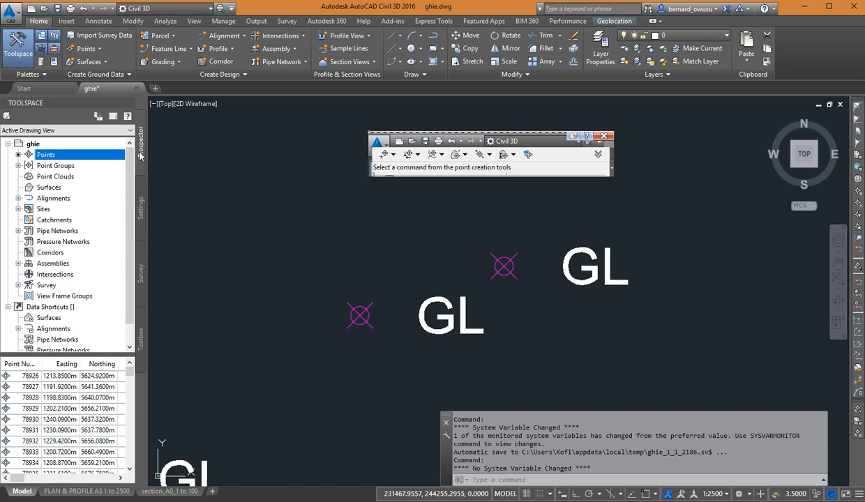
left_click(17, 167)
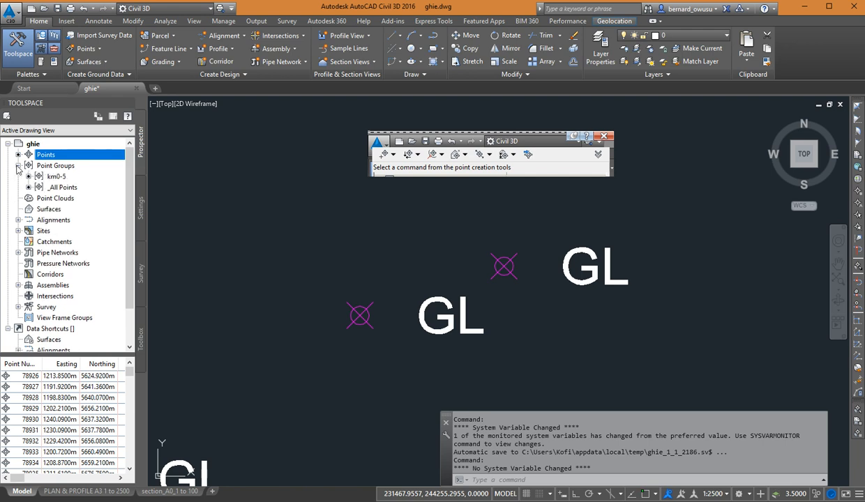
right_click(58, 177)
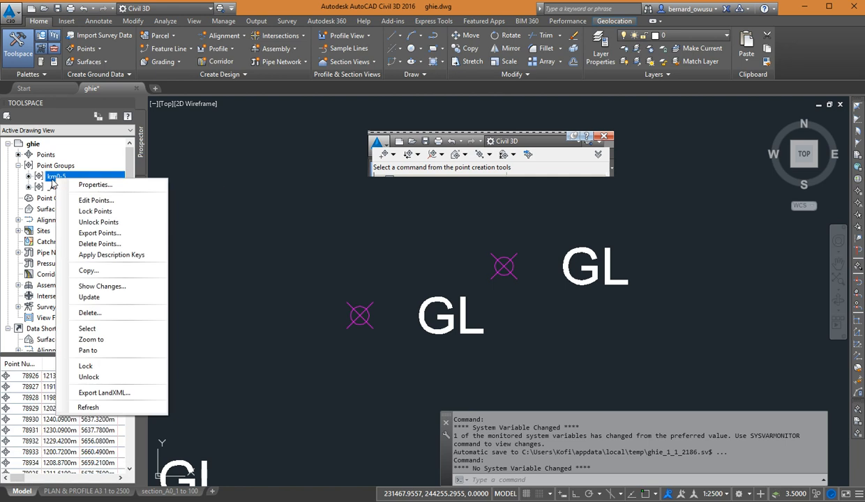
left_click(115, 254)
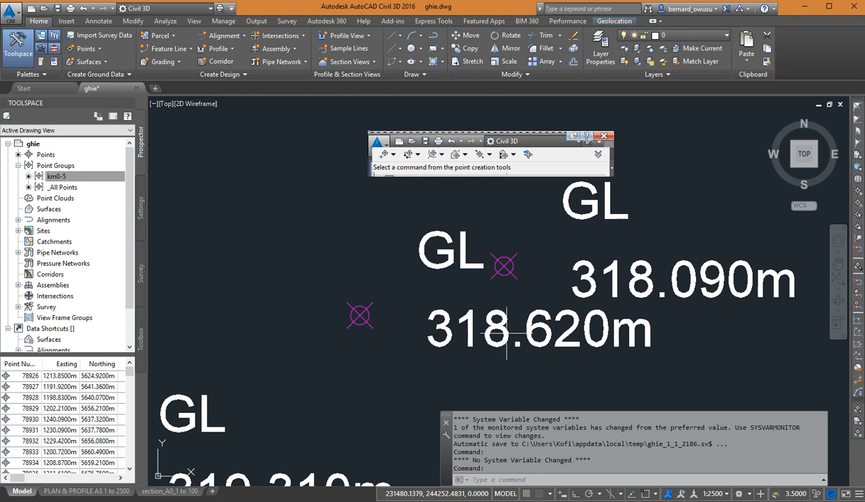
scroll(511, 336, "down", 2)
middle_click_drag(524, 307, 523, 262)
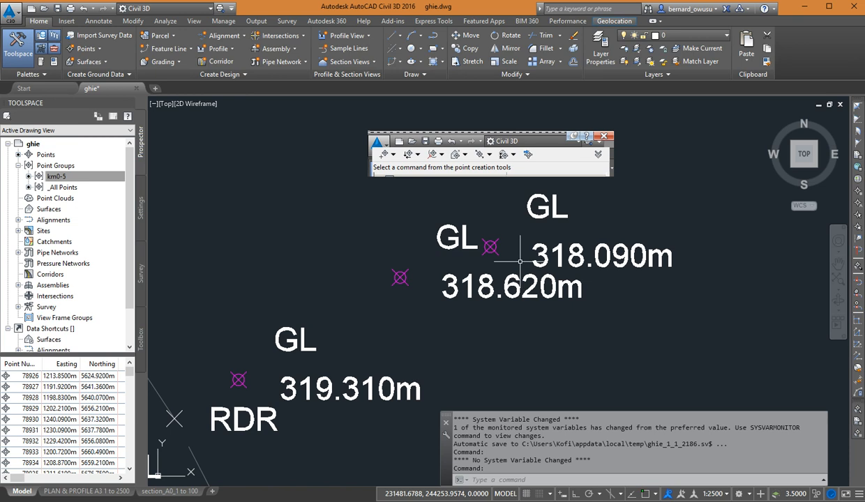
left_click(139, 206)
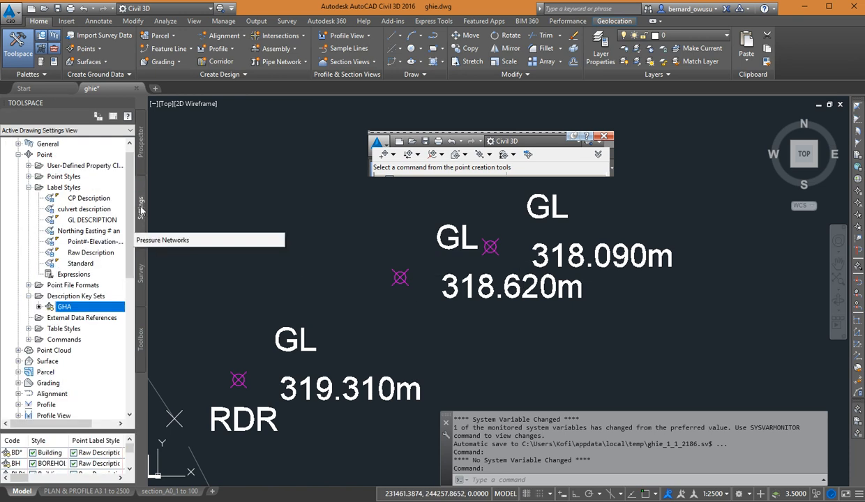
left_click(141, 155)
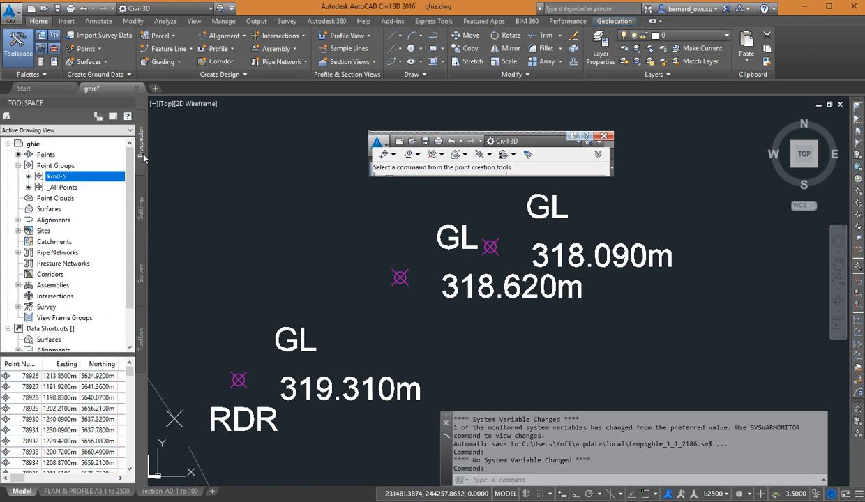
right_click(67, 181)
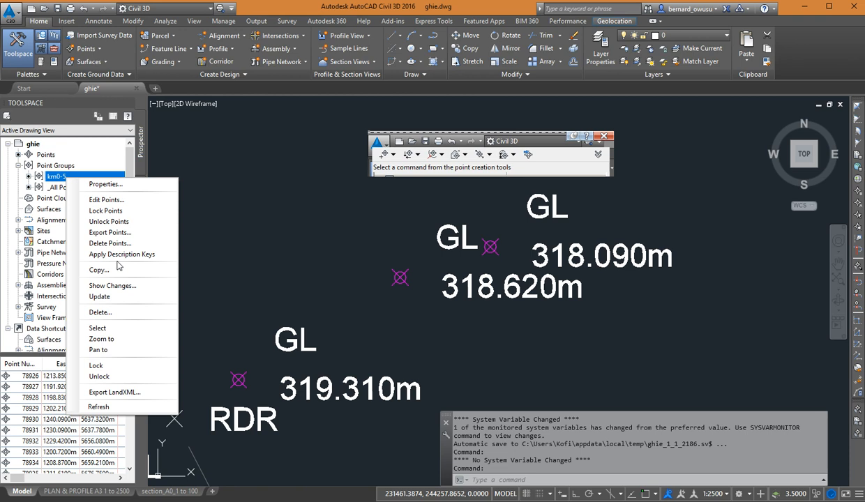
left_click(356, 255)
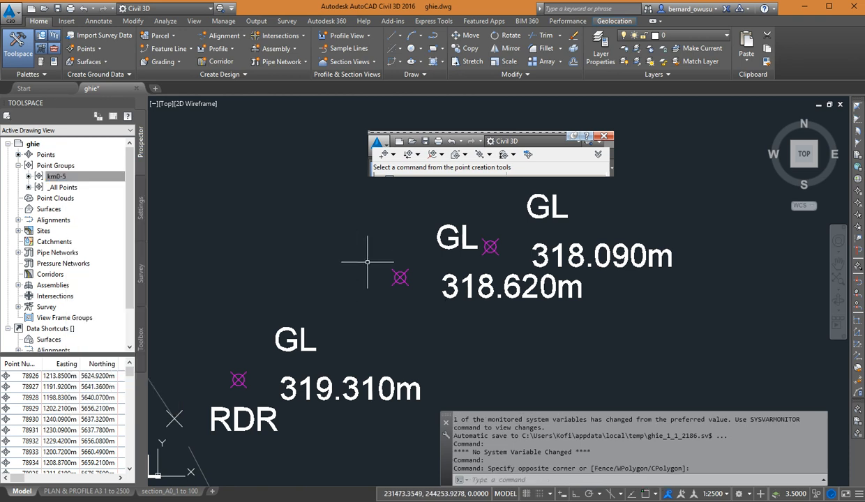